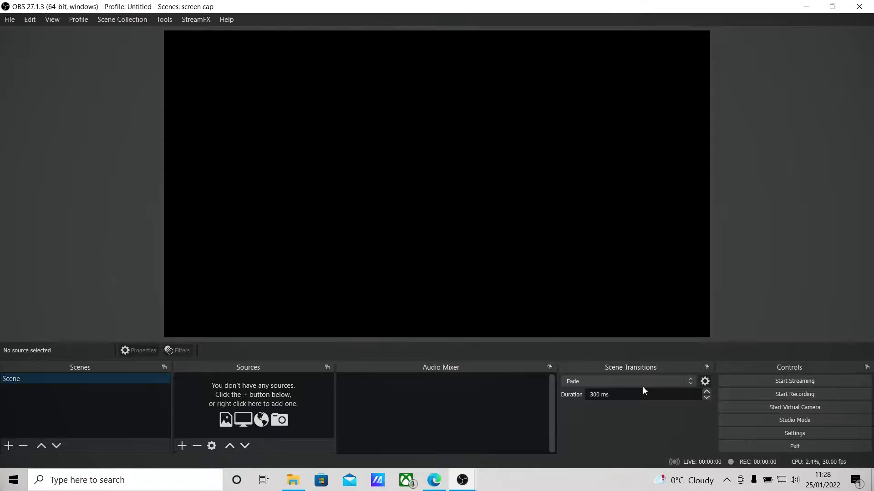
Switch to the Edge browser window to view the OWN3D Pro overlay website.
mouse_move(470, 486)
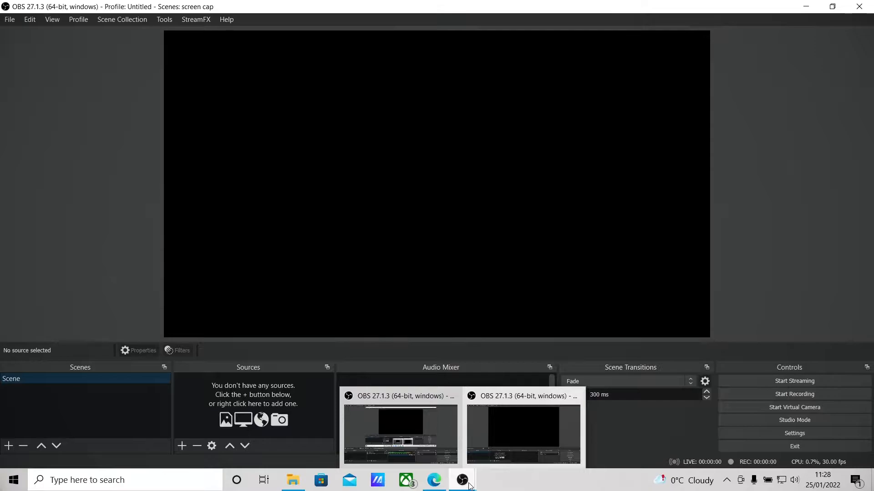
mouse_move(434, 480)
left_click(427, 446)
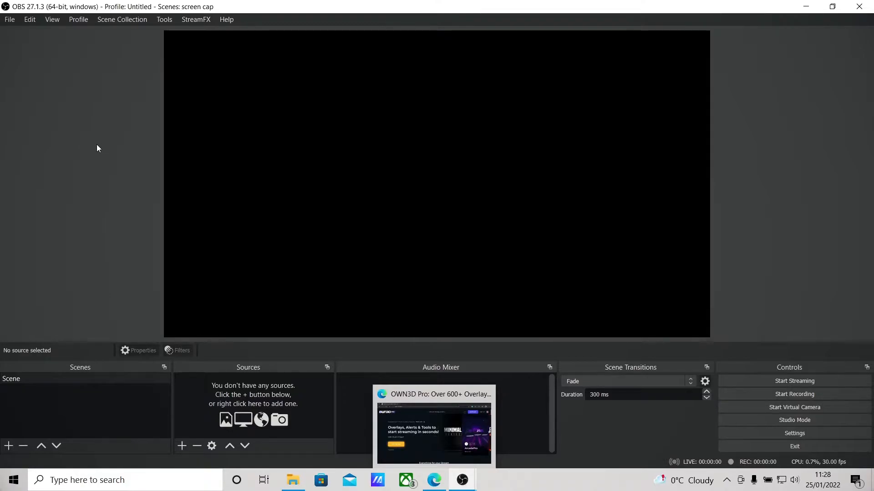
left_click(444, 450)
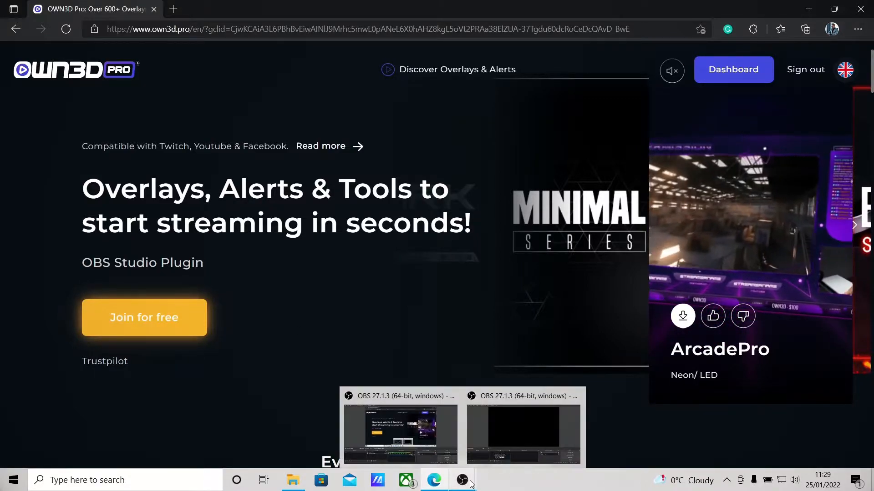
Return to the empty OBS scene and open the OWN3D Pro overlay library.
left_click(507, 447)
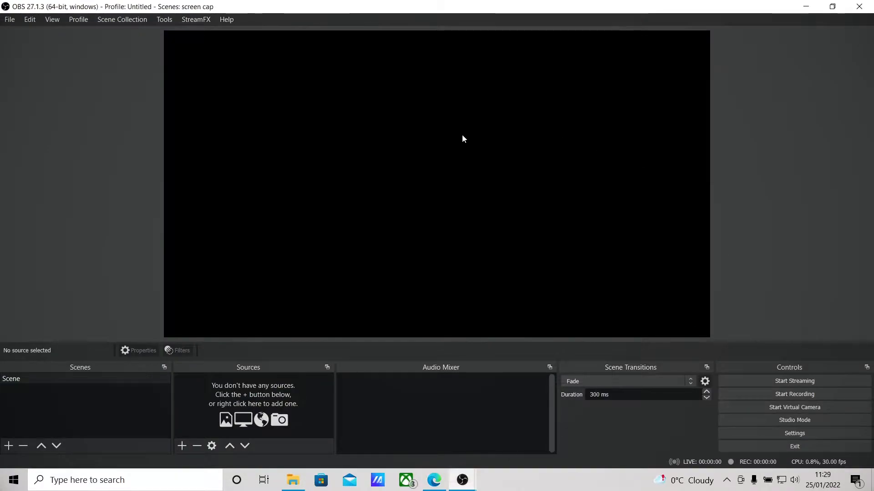
left_click(165, 21)
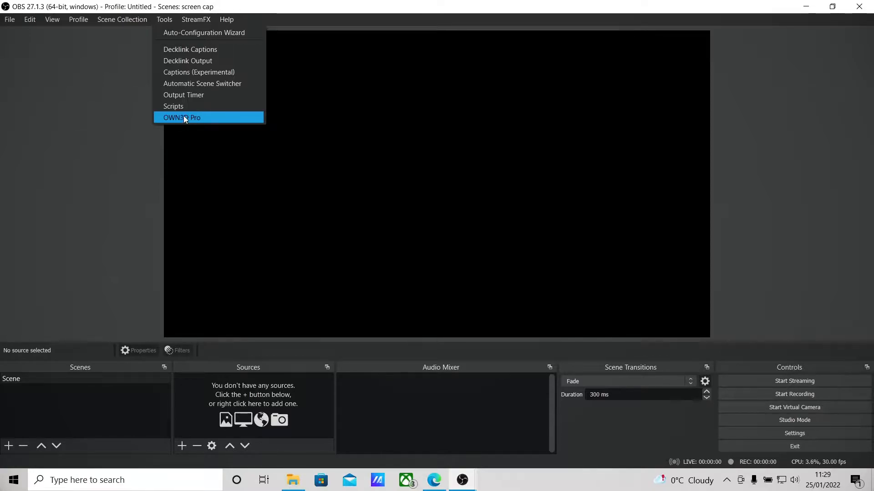
left_click(186, 119)
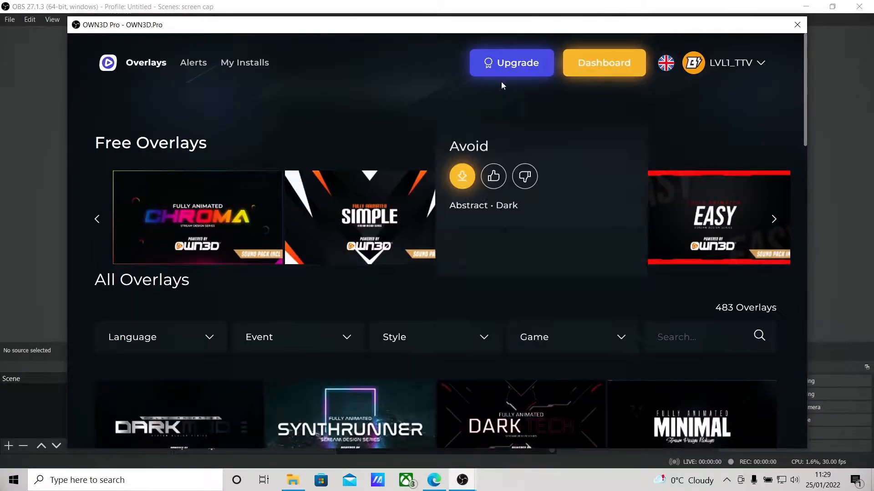
Browse the free overlays in the OWN3D Pro library and install the Simple overlay.
mouse_move(206, 228)
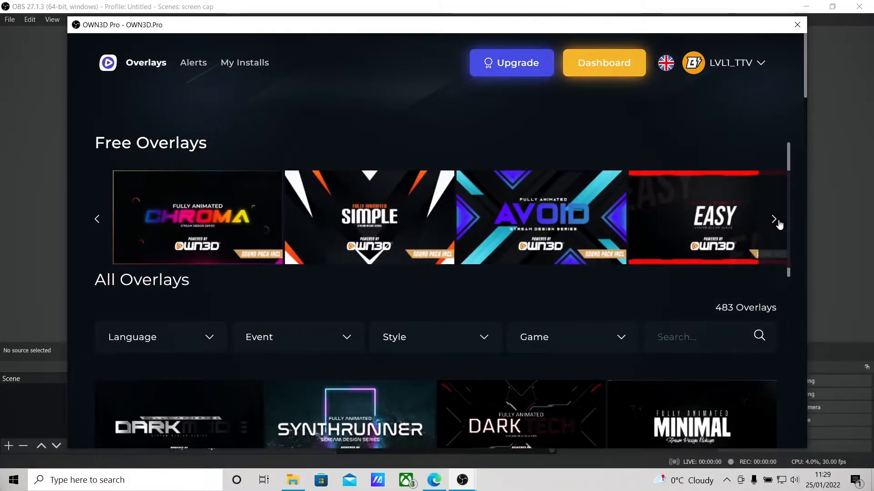
left_click(774, 220)
mouse_move(733, 230)
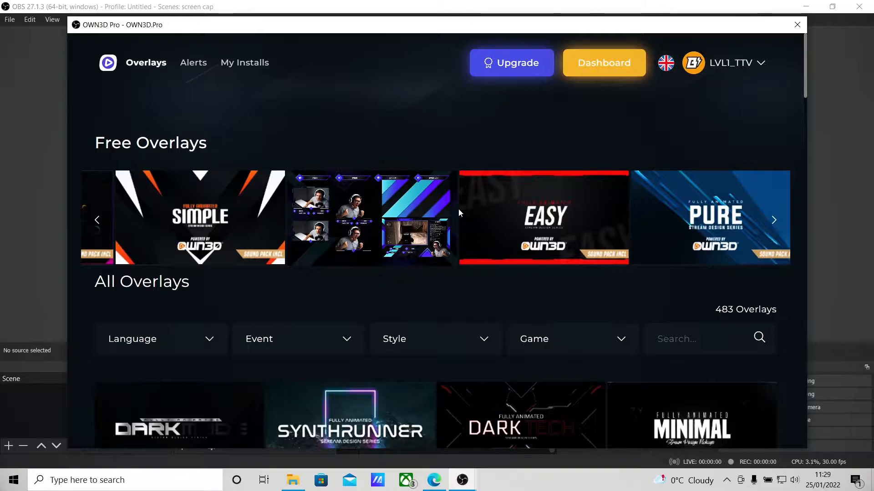
left_click(97, 220)
mouse_move(382, 239)
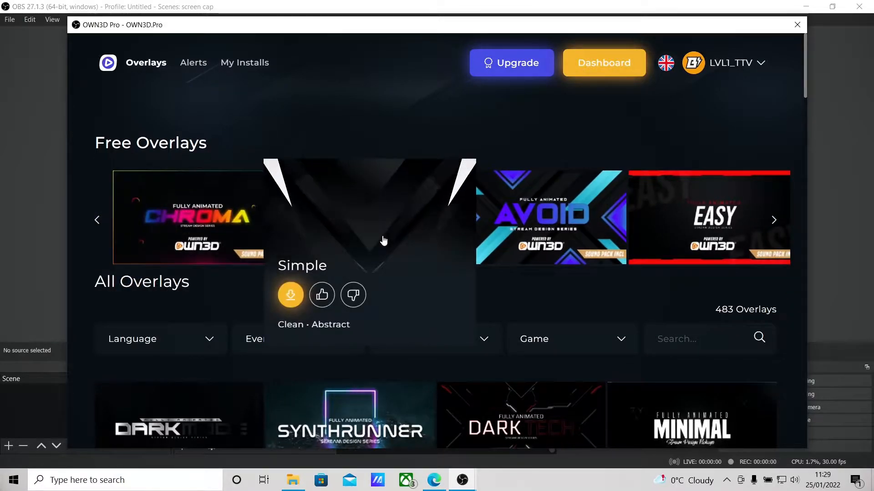
mouse_move(587, 222)
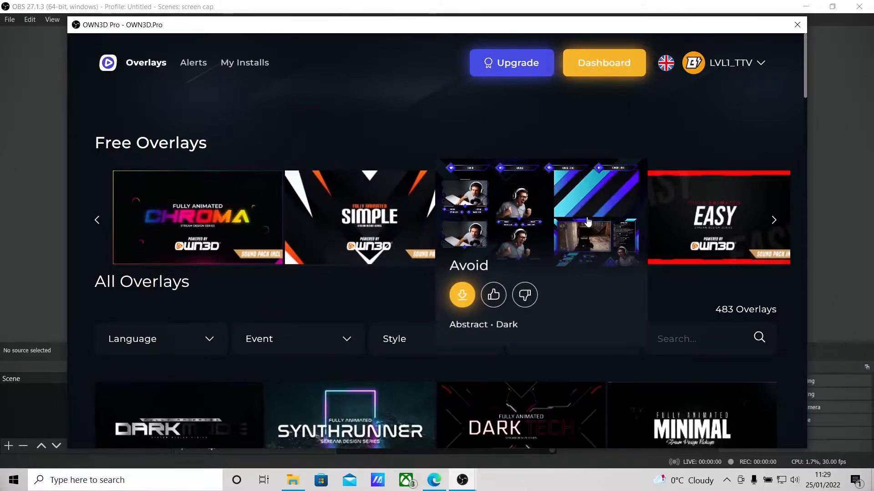
mouse_move(389, 225)
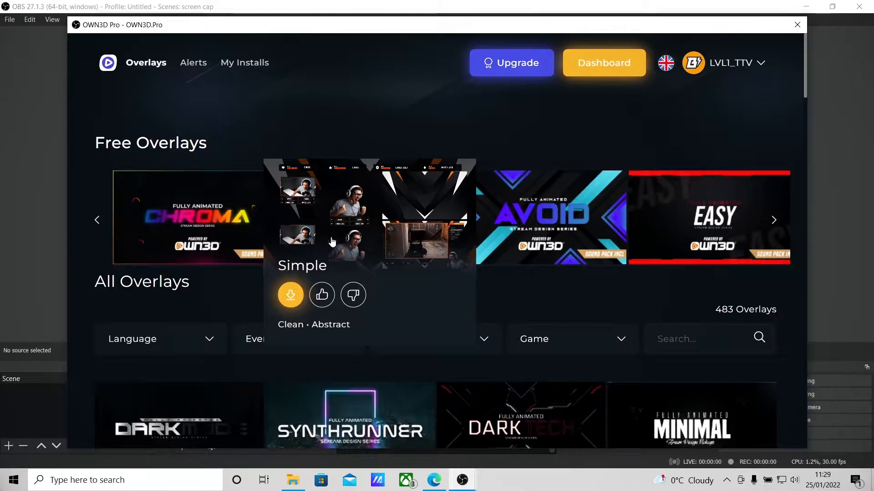
left_click(291, 296)
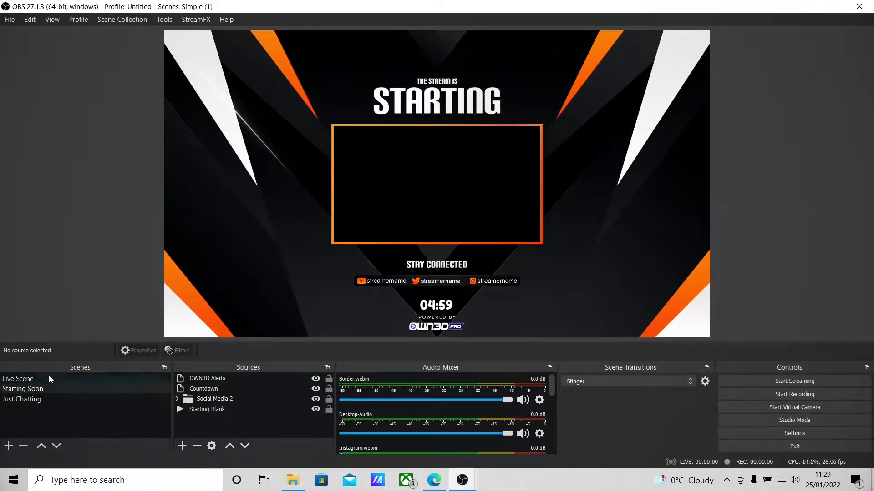
Preview the Live Scene and Just Chatting scenes of the Simple overlay.
left_click(25, 378)
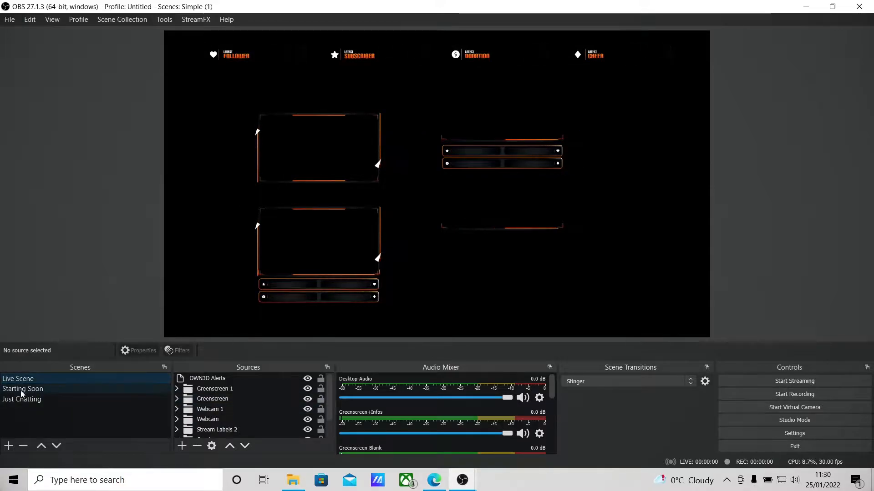
left_click(23, 398)
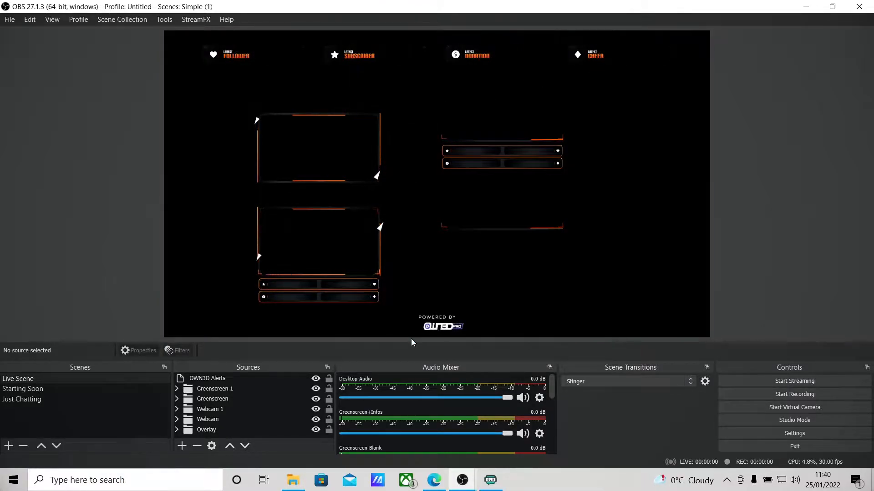
Check the label output folder in the Streamlabs stream labels app, and close its window.
left_click(491, 484)
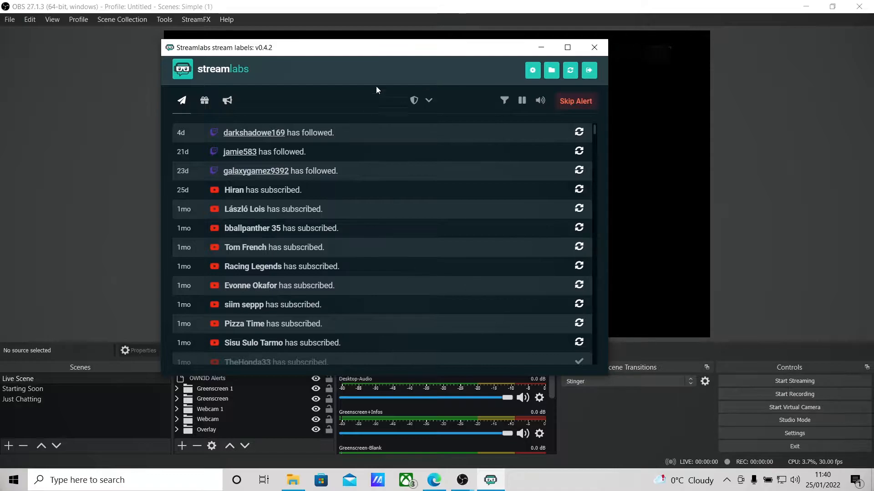
left_click(551, 71)
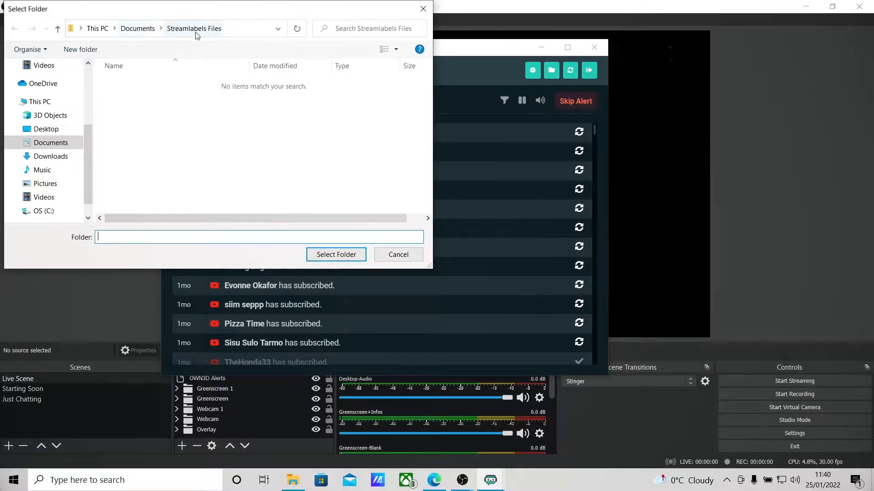
left_click(396, 255)
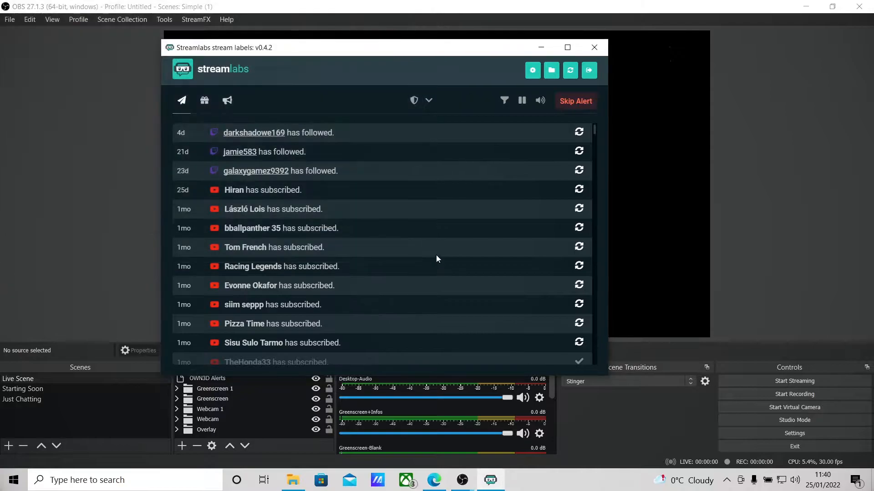
left_click(593, 49)
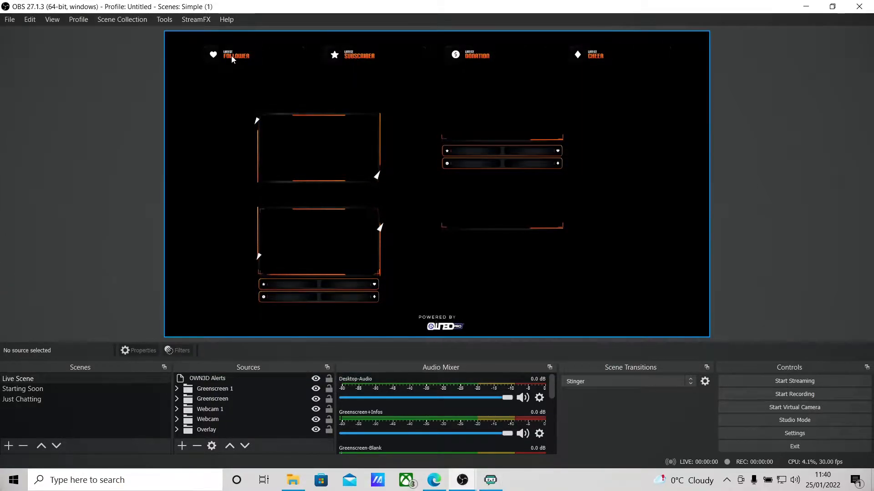
Add a new Text (GDI+) source named "Latest Follower Text" to the Live Scene.
left_click(182, 446)
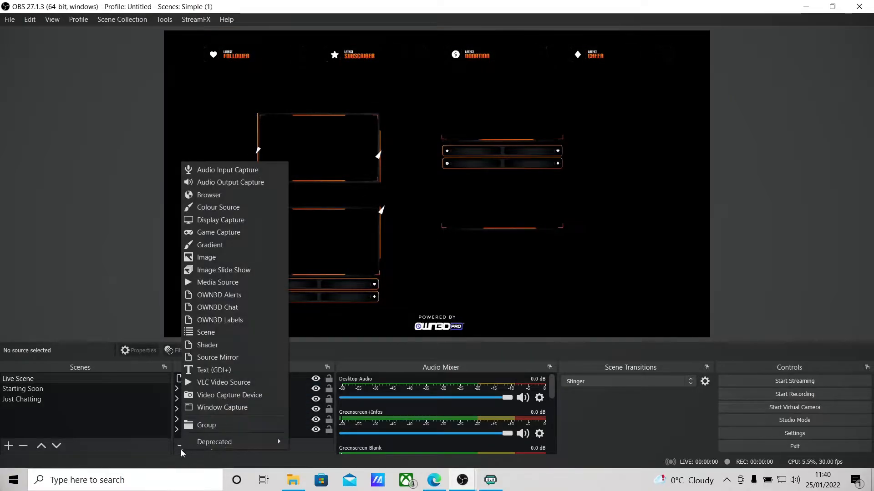
left_click(214, 370)
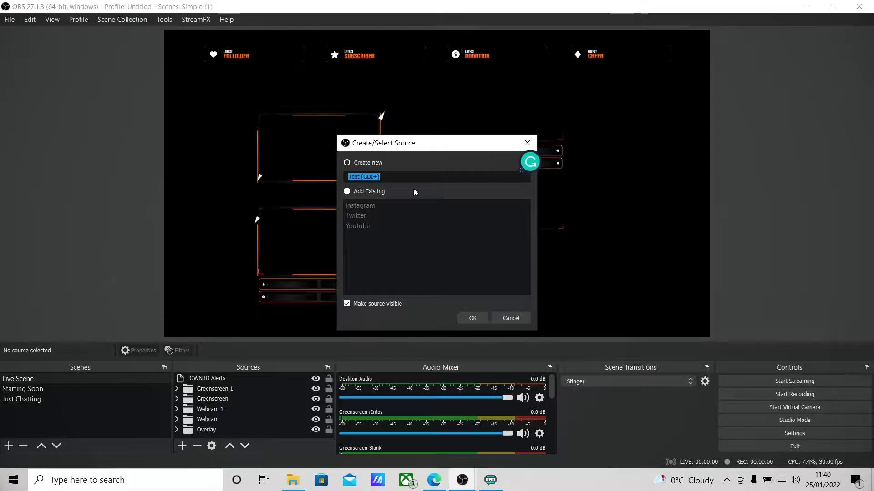
type("Latest Follower Text")
left_click(473, 318)
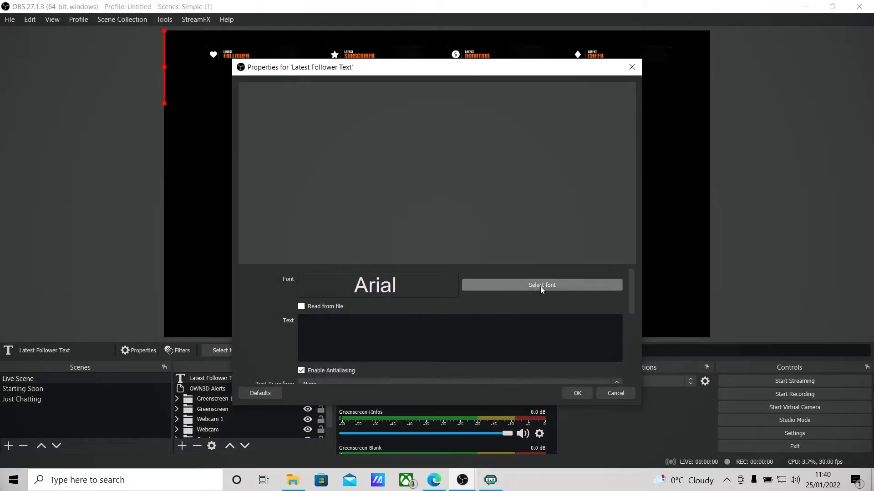
Make the Latest Follower Text source read from the most_recent_follower text file in Streamlabels Files, searching for "follow".
left_click(302, 307)
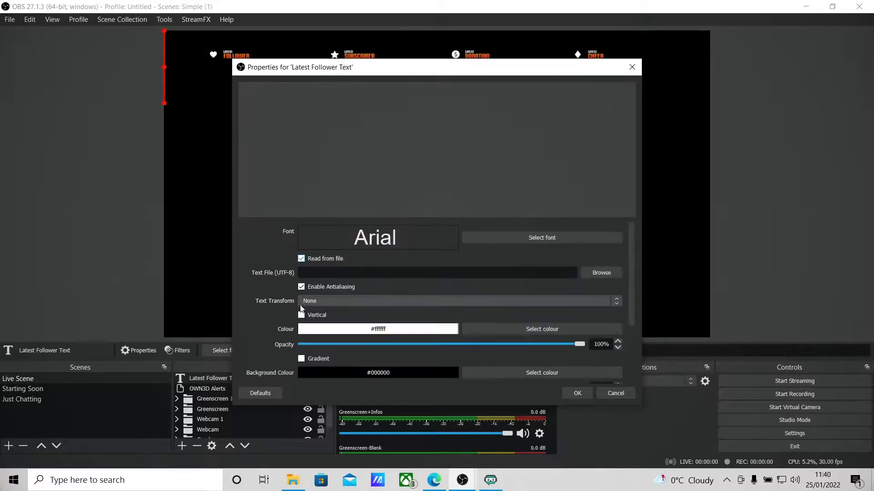
left_click(603, 272)
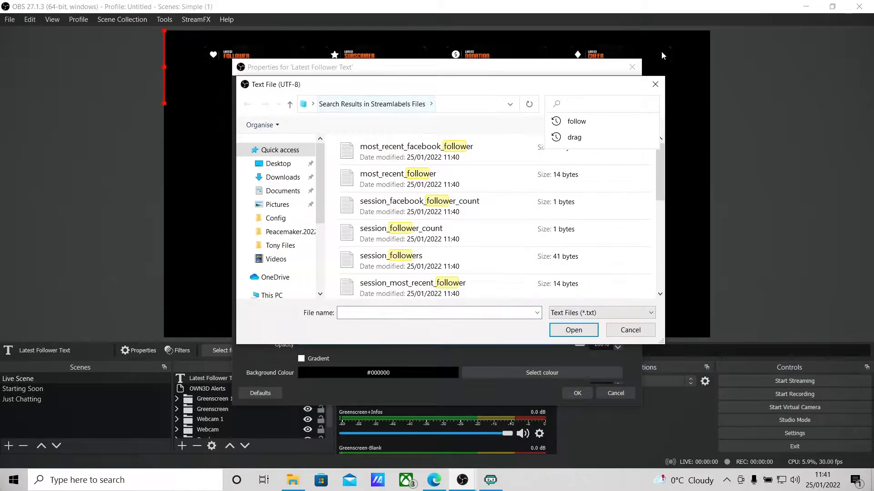
type("follow")
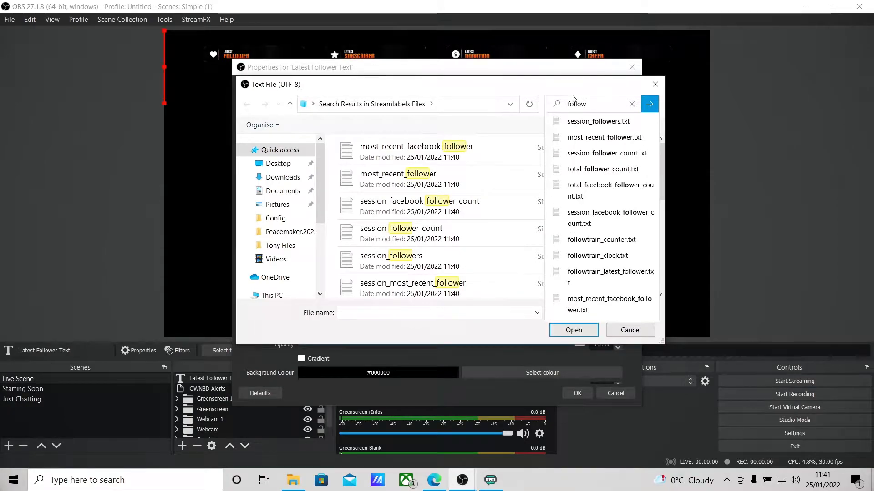
key("Return")
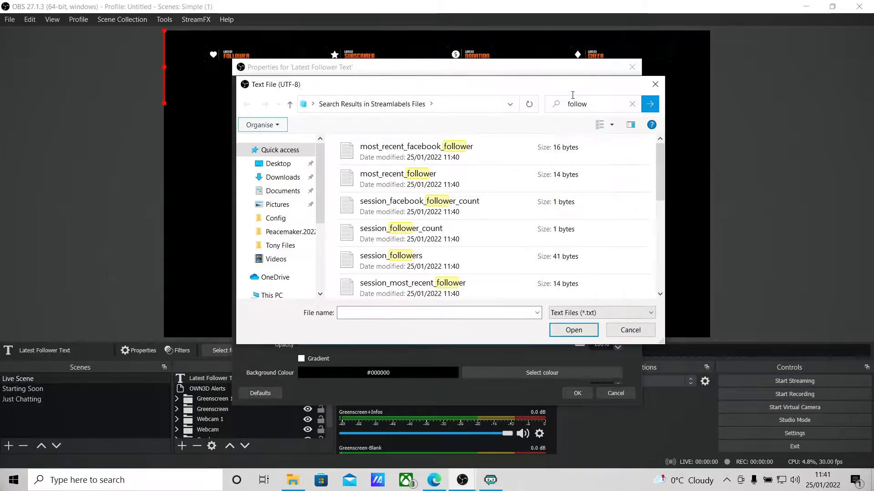
left_click_drag(660, 162, 655, 189)
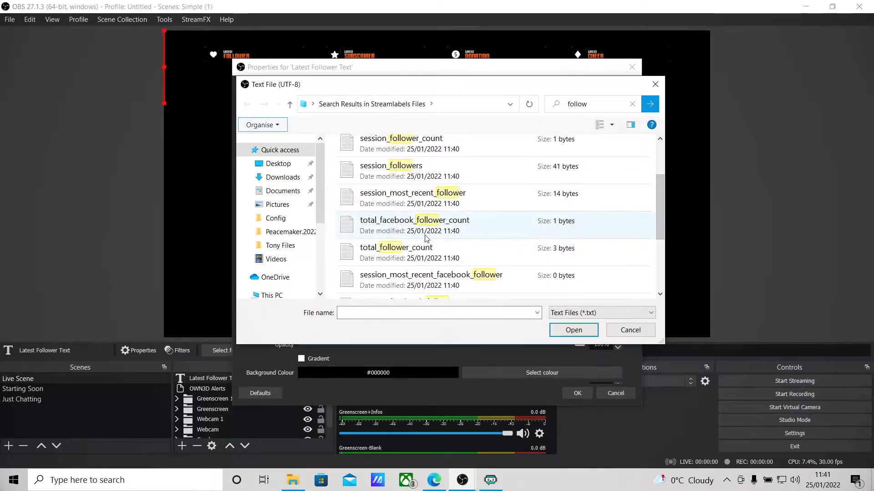
scroll(425, 241, "up", 2)
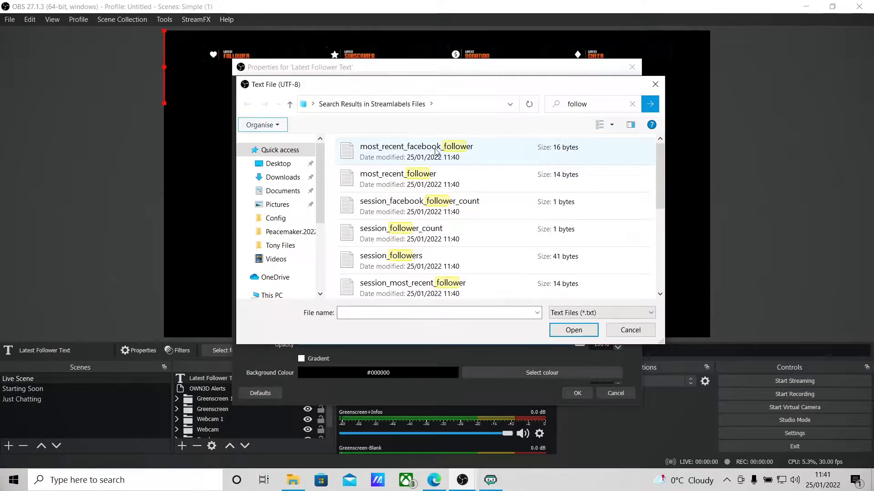
left_click(415, 180)
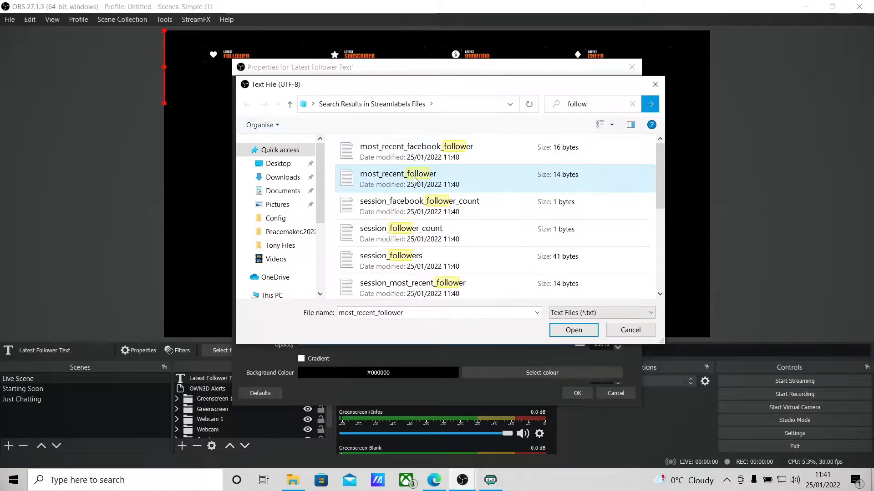
left_click(572, 332)
Set the Latest Follower Text font to Bahnschrift Light and accept the source properties.
left_click_drag(530, 69, 490, 78)
left_click(518, 252)
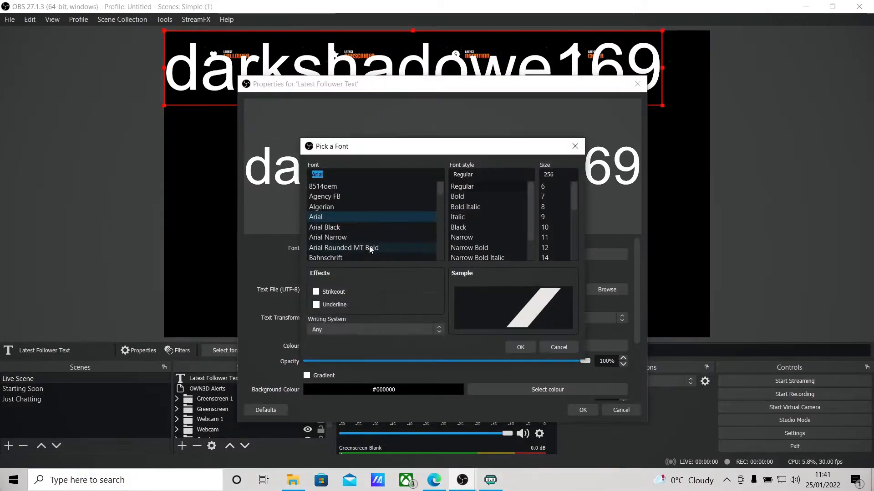
scroll(359, 232, "down", 3)
left_click(341, 217)
left_click(342, 236)
left_click(337, 219)
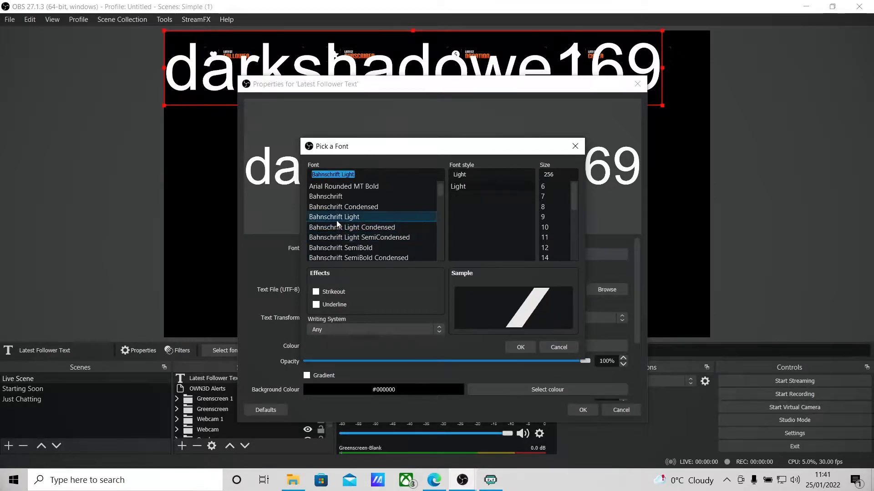
left_click(520, 348)
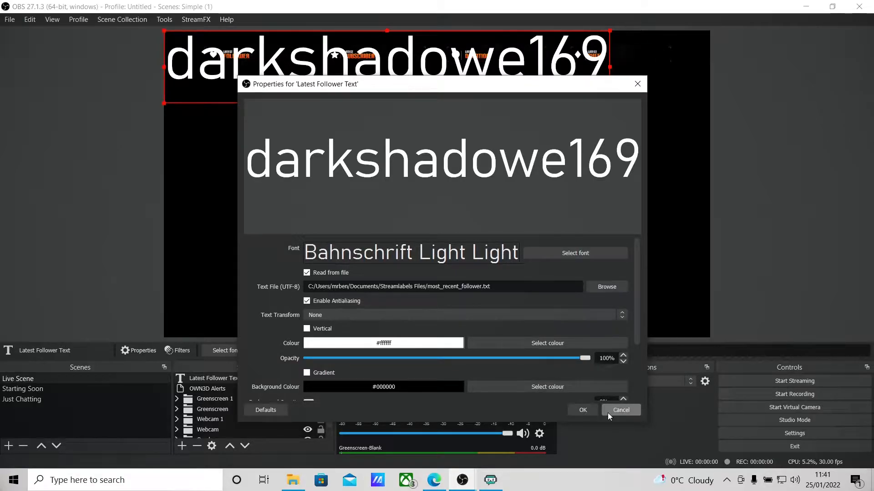
left_click(582, 410)
Shrink the latest follower text and place it just right of the Latest Follower label in the overlay's upper bar.
left_click_drag(609, 104, 298, 54)
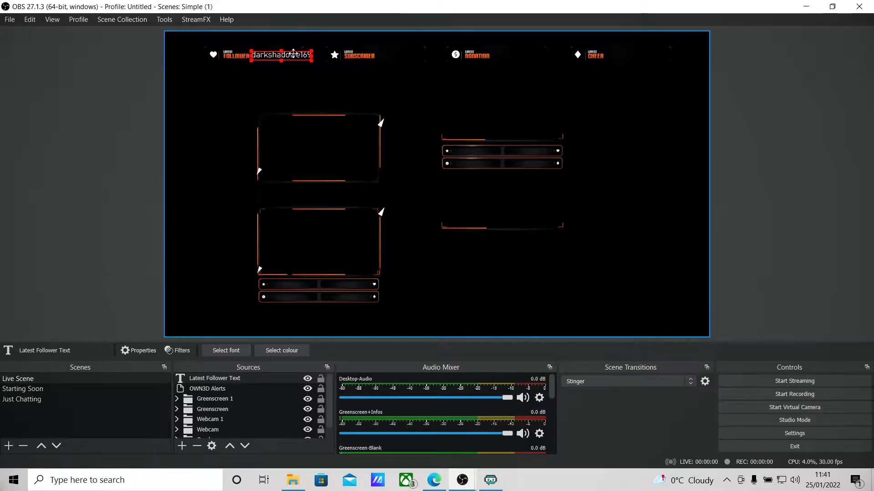
left_click(231, 146)
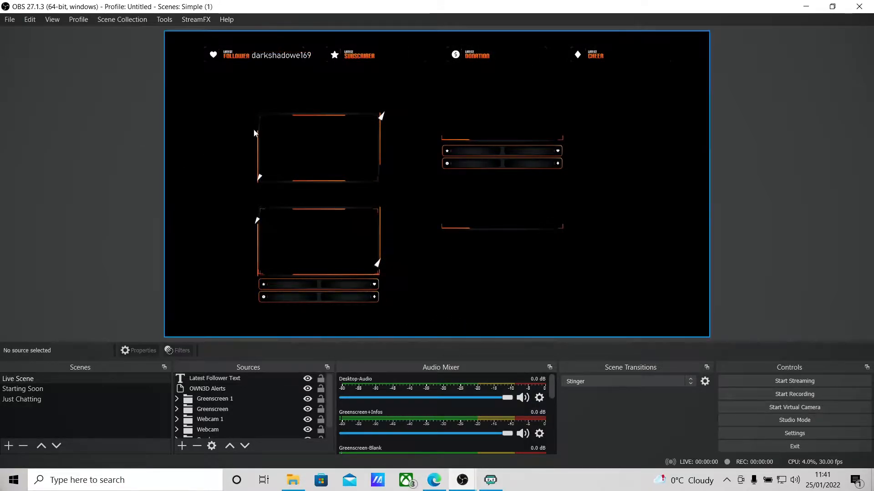
left_click(283, 63)
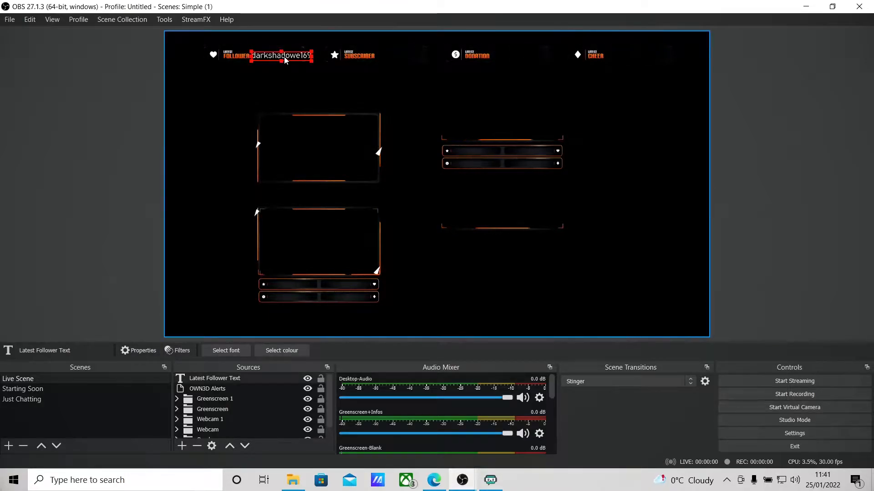
left_click(104, 95)
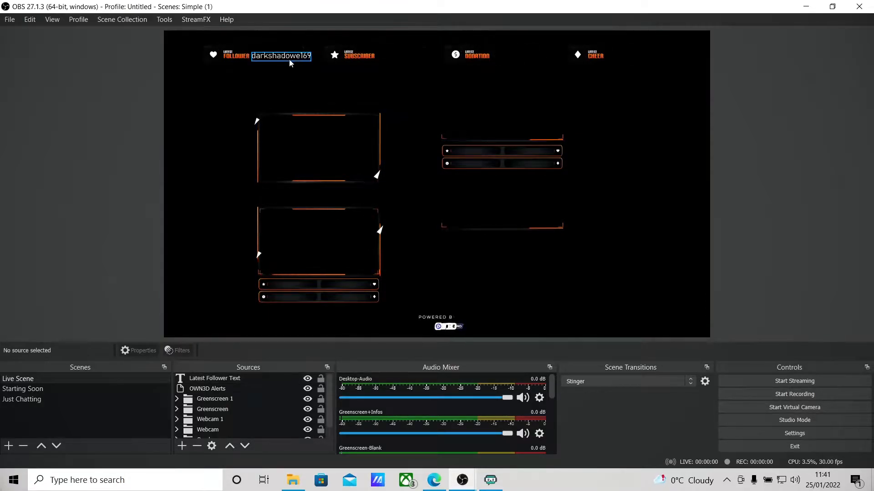
left_click(285, 58)
left_click(127, 100)
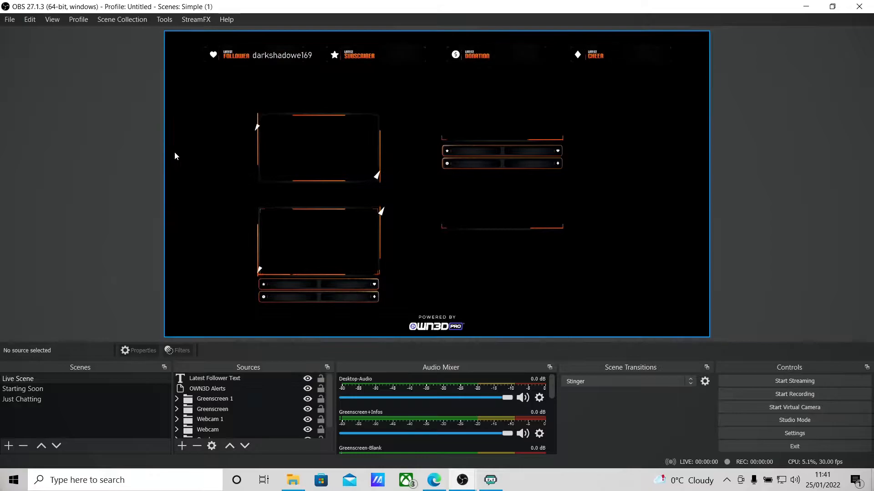
left_click(287, 56)
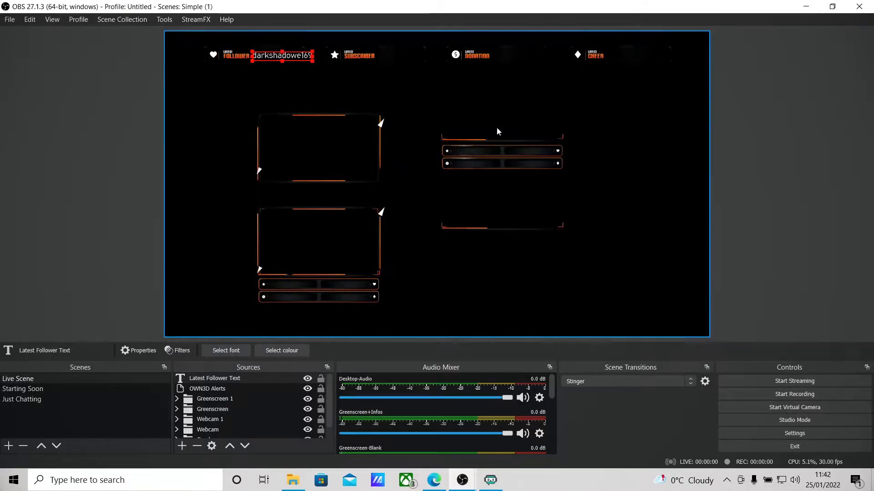
Add a new Text (GDI+) source named "Latest Sub" to the Live Scene.
left_click(182, 446)
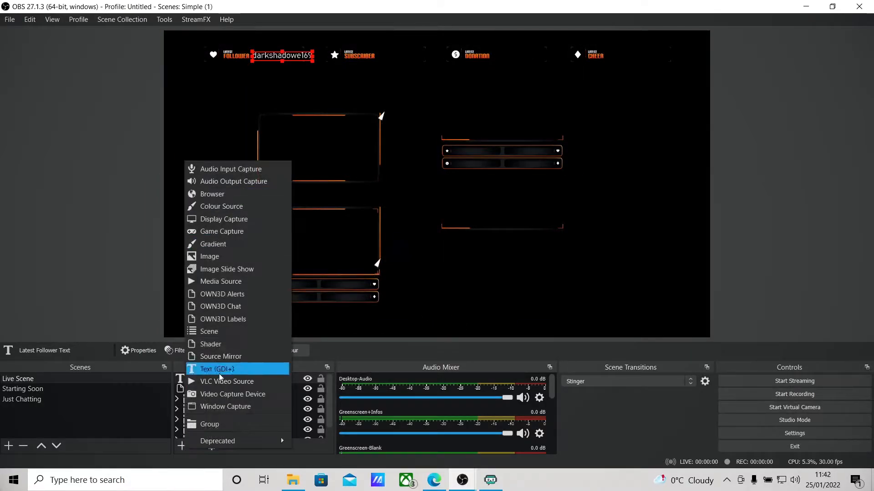
left_click(223, 369)
type("Latest Sub")
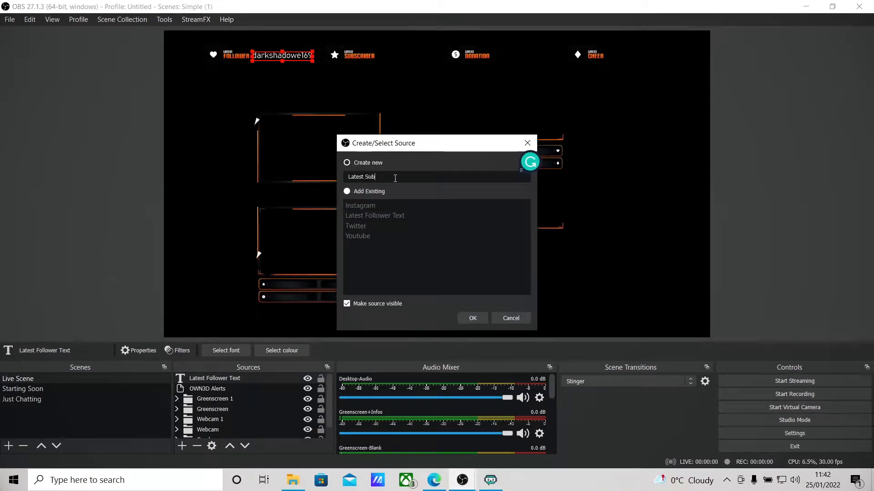
left_click(472, 318)
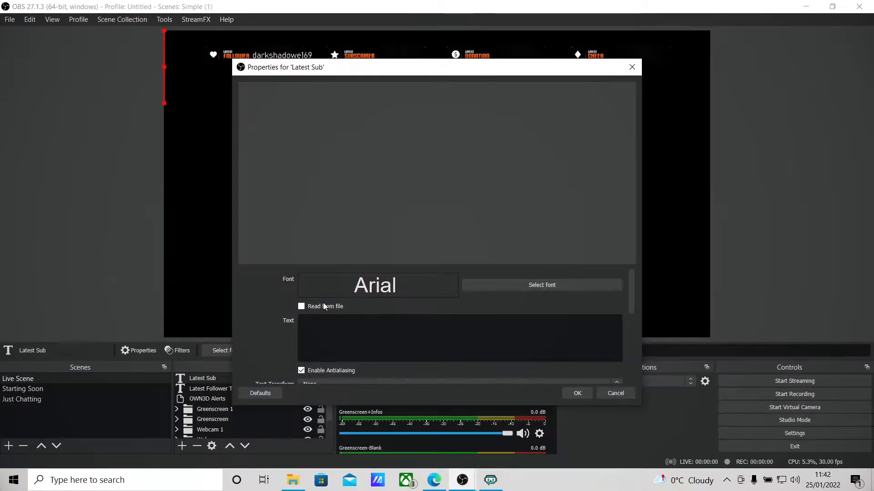
Make the Latest Sub source read from the most_recent_subscriber text file in Streamlabels Files, searching for "sub".
left_click(301, 308)
left_click(602, 272)
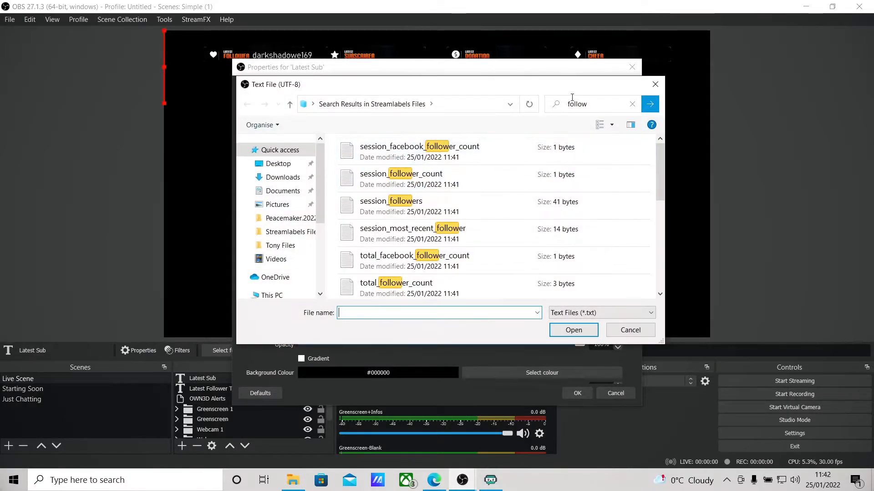
type("sub")
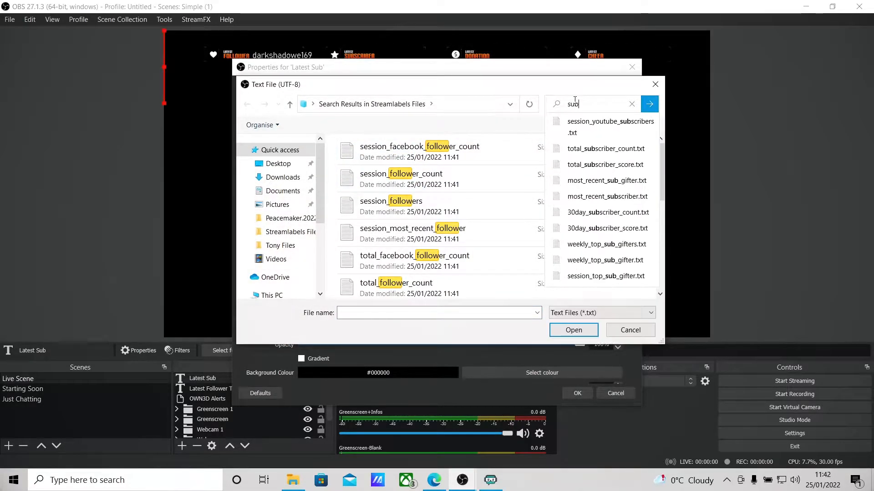
key("Return")
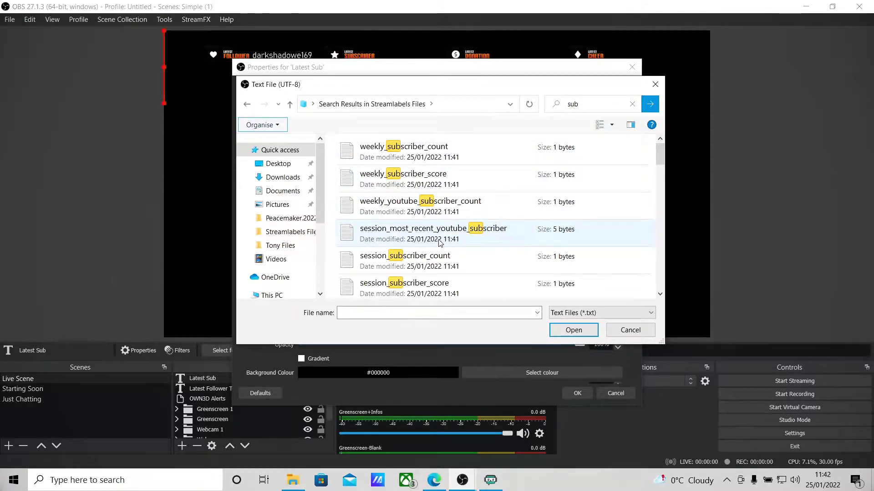
scroll(441, 244, "down", 2)
scroll(422, 232, "down", 5)
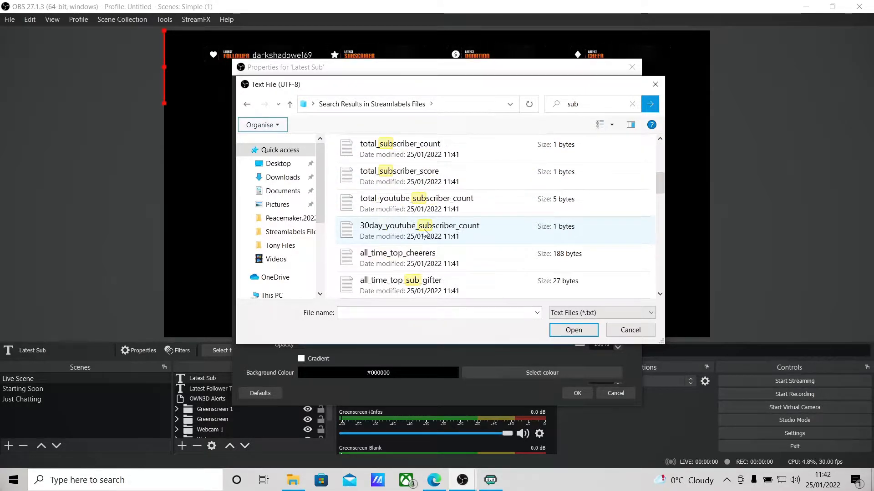
scroll(437, 241, "down", 3)
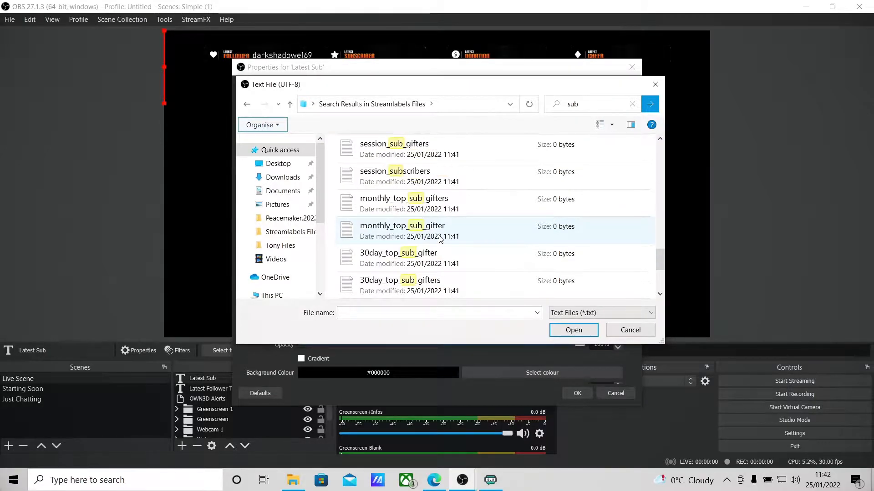
scroll(436, 237, "down", 3)
scroll(439, 240, "up", 3)
left_click_drag(659, 339, 726, 431)
mouse_move(723, 340)
left_mouse_down()
mouse_move(724, 354)
mouse_move(721, 330)
left_mouse_up()
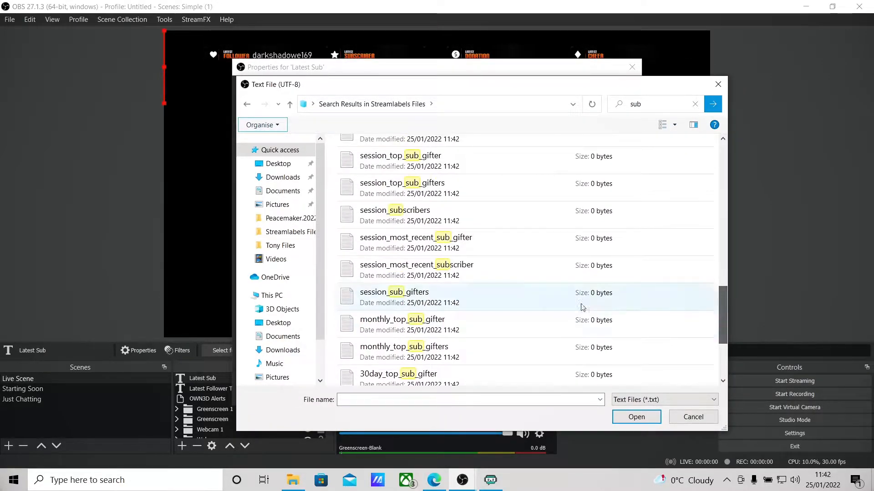
left_click_drag(724, 312, 696, 171)
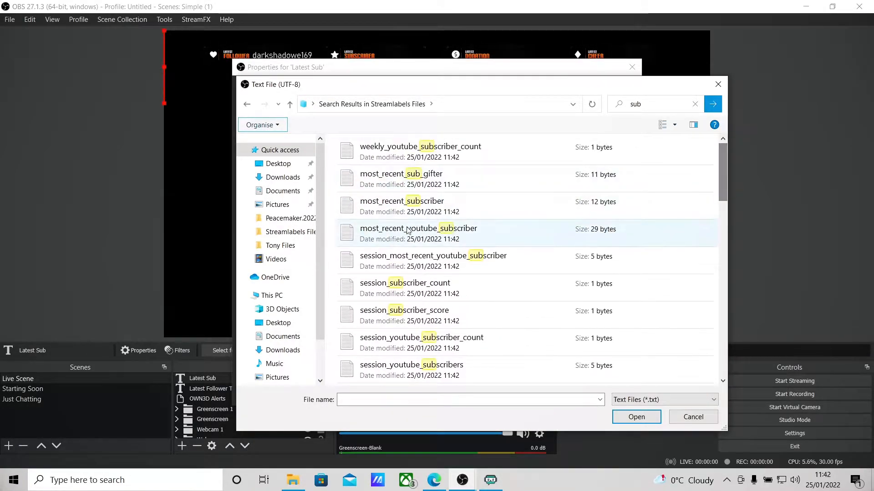
double_click(394, 209)
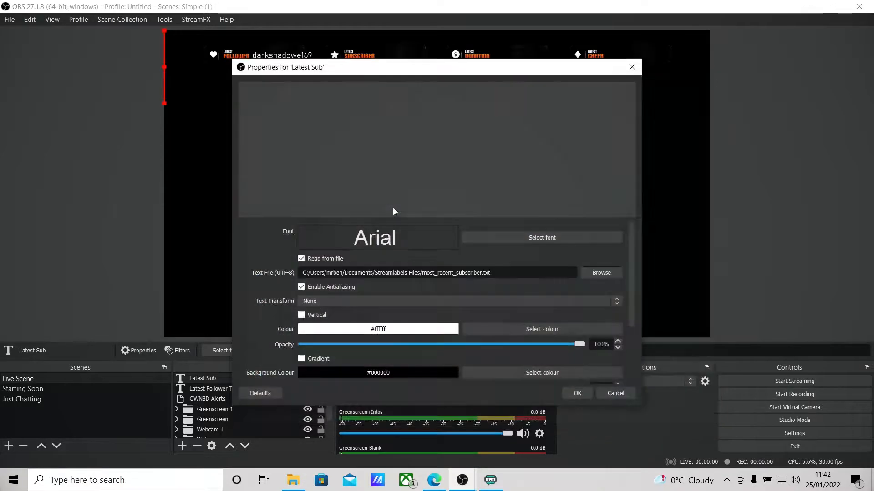
Set the Latest Sub font to Bahnschrift Light and accept the source properties.
left_click(542, 237)
scroll(341, 218, "down", 3)
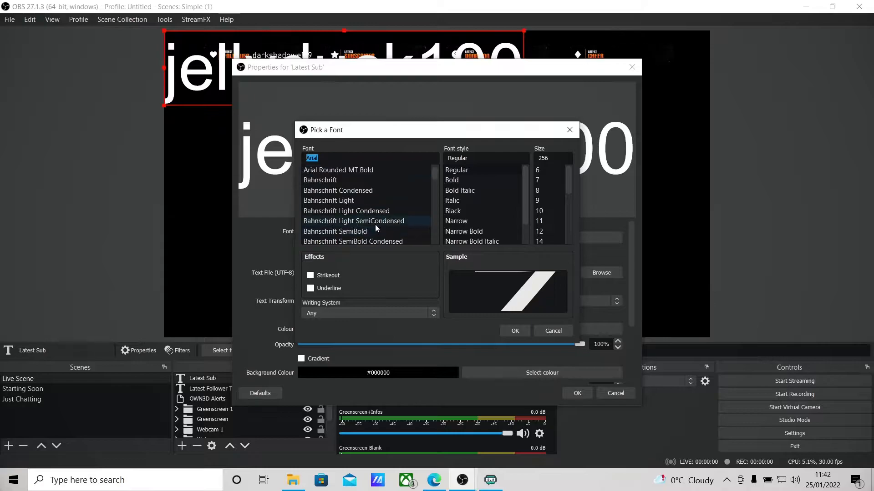
left_click(356, 201)
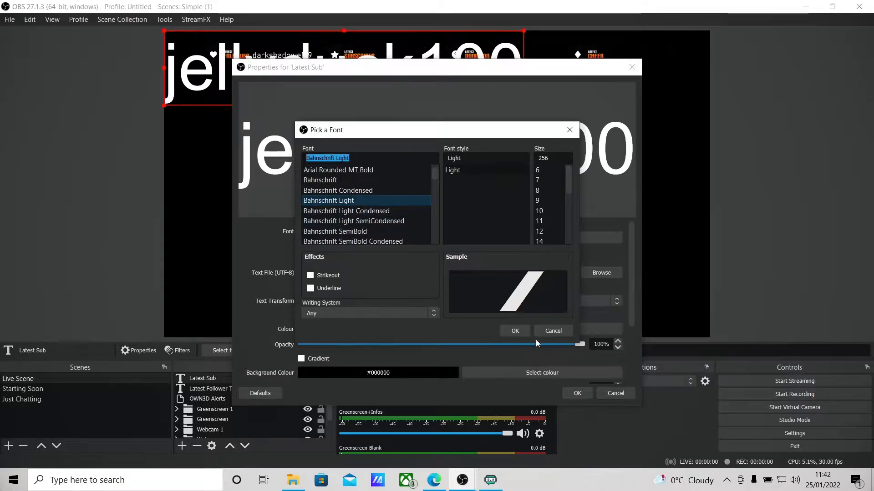
left_click(515, 331)
left_click(572, 394)
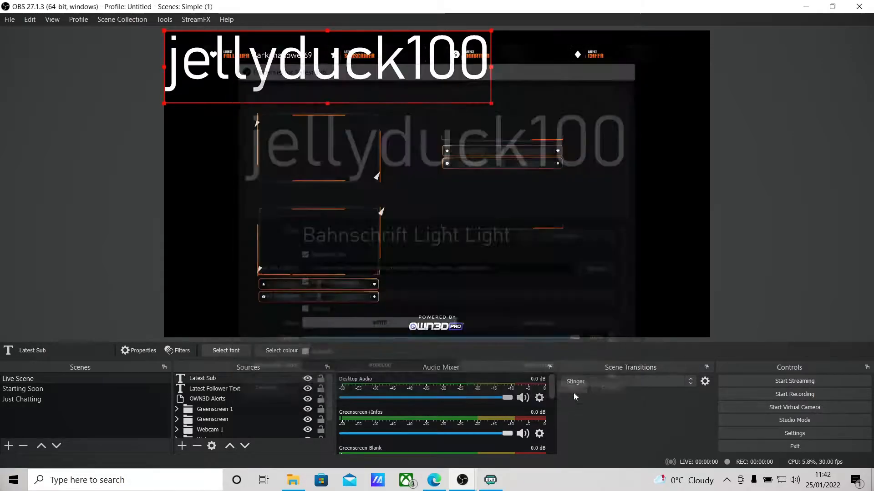
Shrink the latest subscriber text and place it just right of the Latest Subscriber label in the overlay's upper bar.
left_click_drag(491, 31, 415, 55)
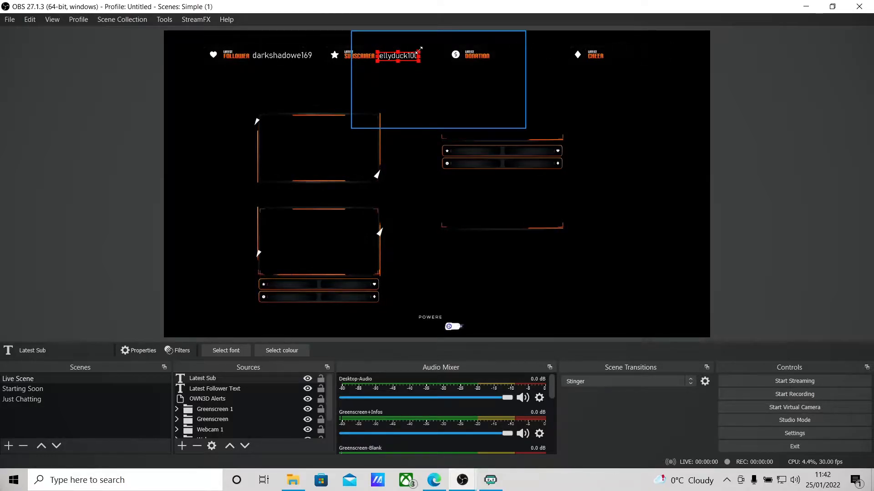
left_click_drag(419, 50, 421, 49)
left_click(772, 160)
left_click(405, 59)
left_click(746, 190)
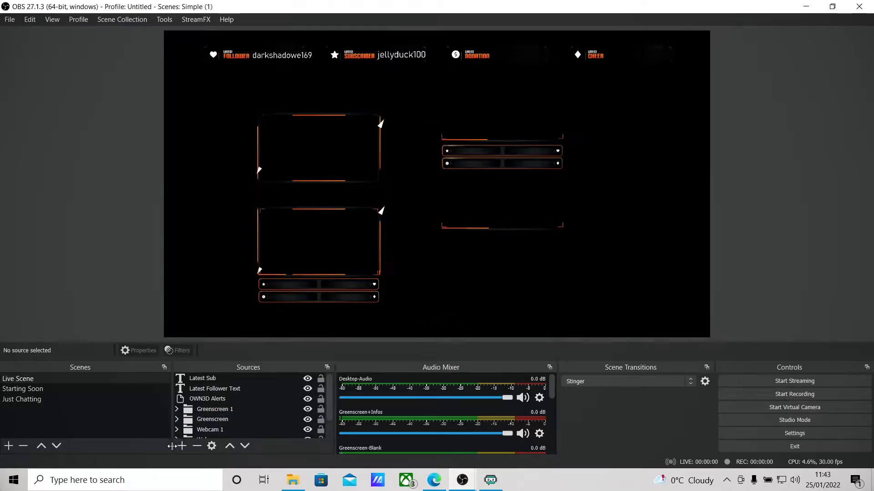
Add a new Text (GDI+) source named "Latest Donation" to the Live Scene.
left_click(182, 446)
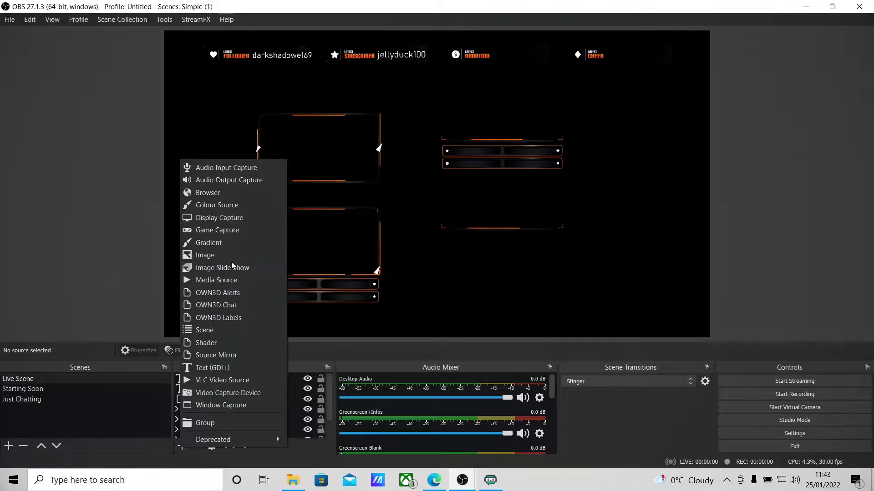
left_click(214, 368)
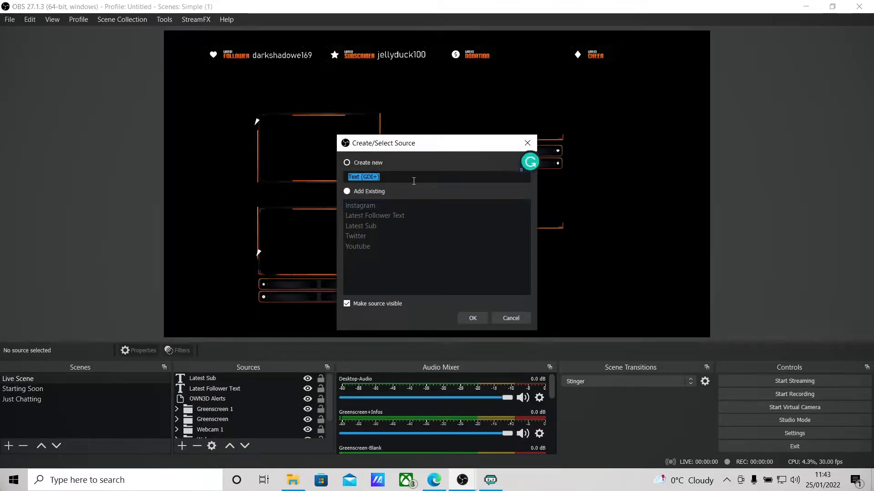
type("Latest Donation")
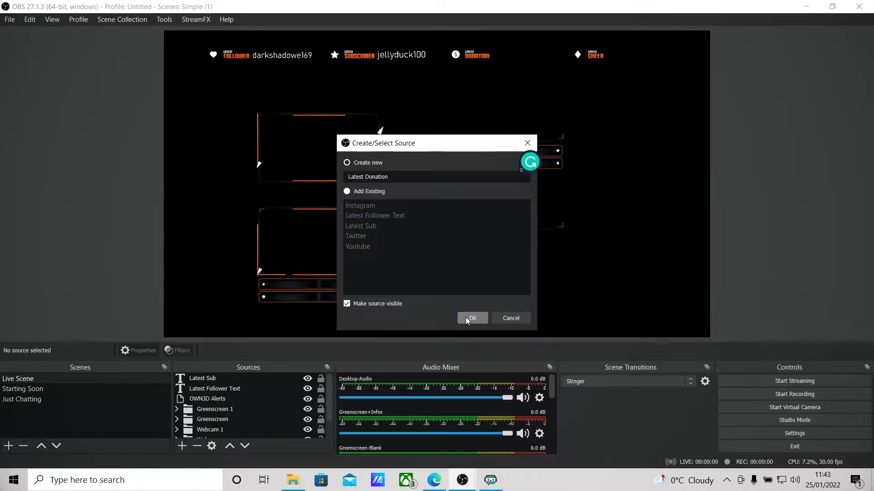
left_click(469, 318)
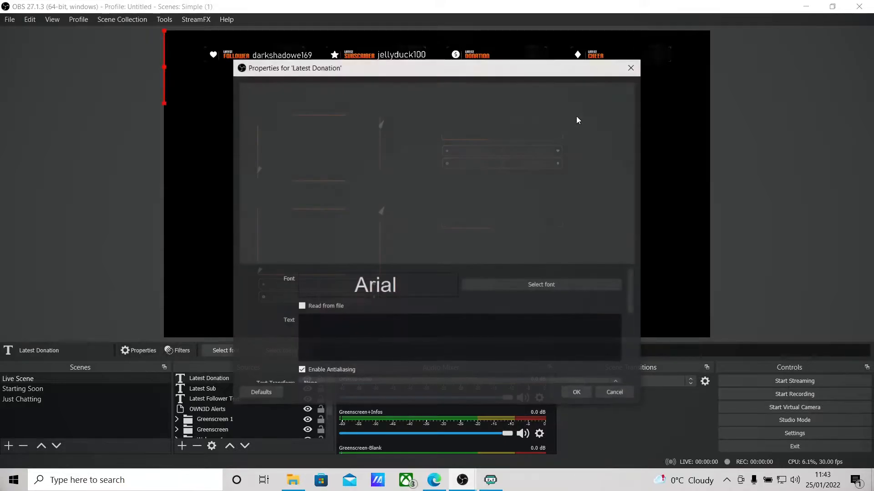
Set the Latest Donation source to read from a file and search Streamlabels Files for "donation".
left_click(318, 305)
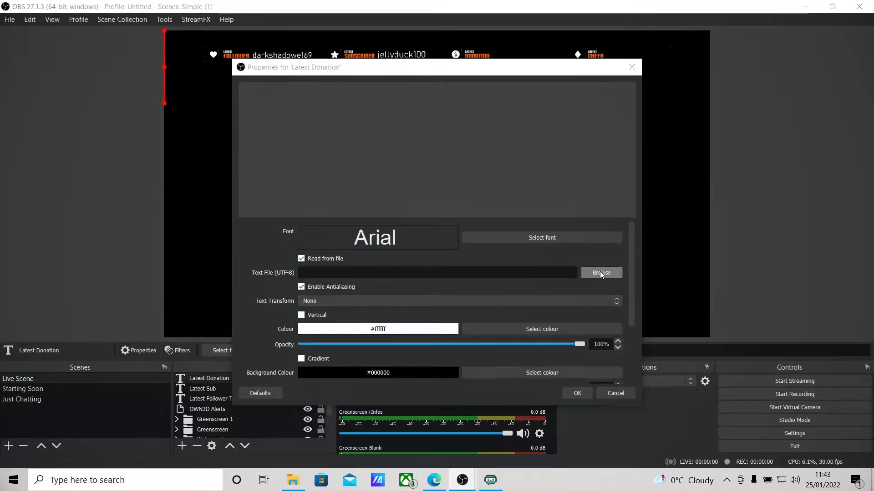
left_click(600, 271)
type("donation")
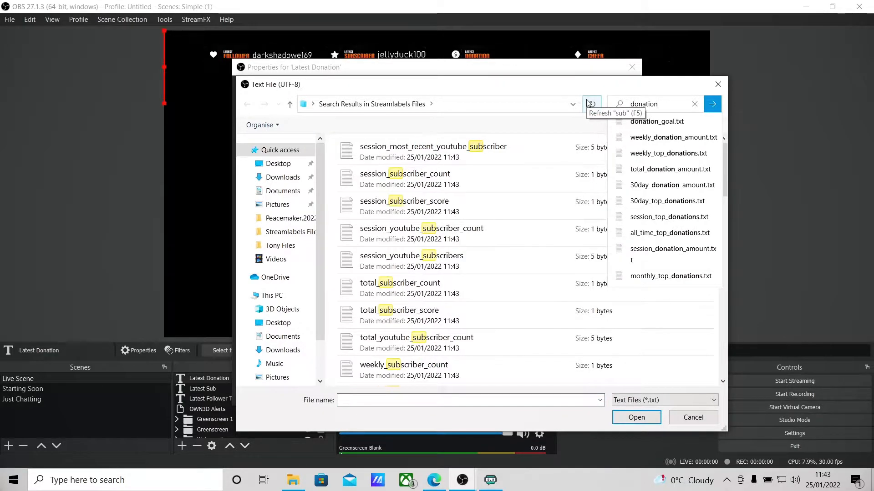
key("Return")
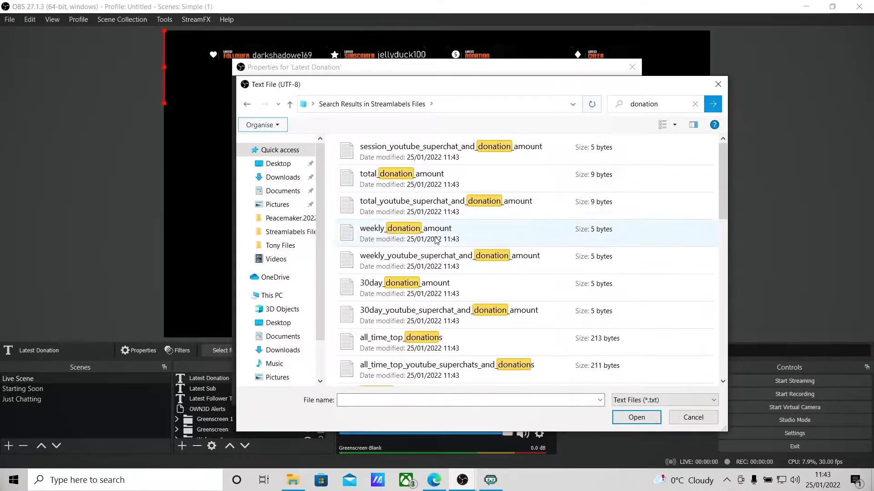
Look through the donation text files for one holding the most recent donation, enlarging the file dialog to see more.
scroll(482, 244, "down", 2)
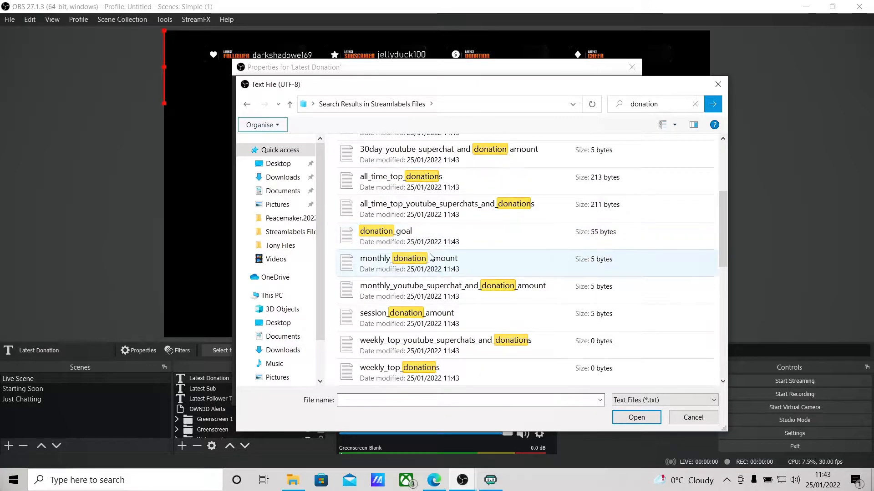
scroll(455, 242, "down", 2)
scroll(459, 264, "down", 3)
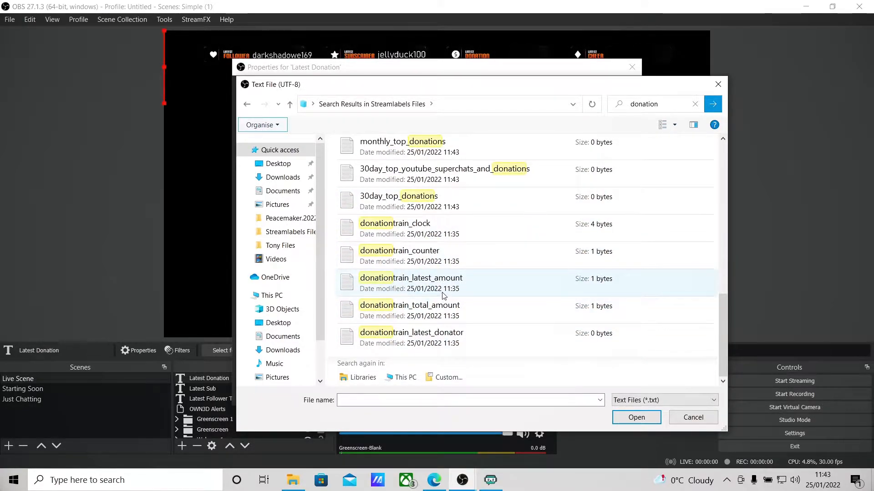
scroll(442, 293, "up", 2)
scroll(419, 187, "up", 2)
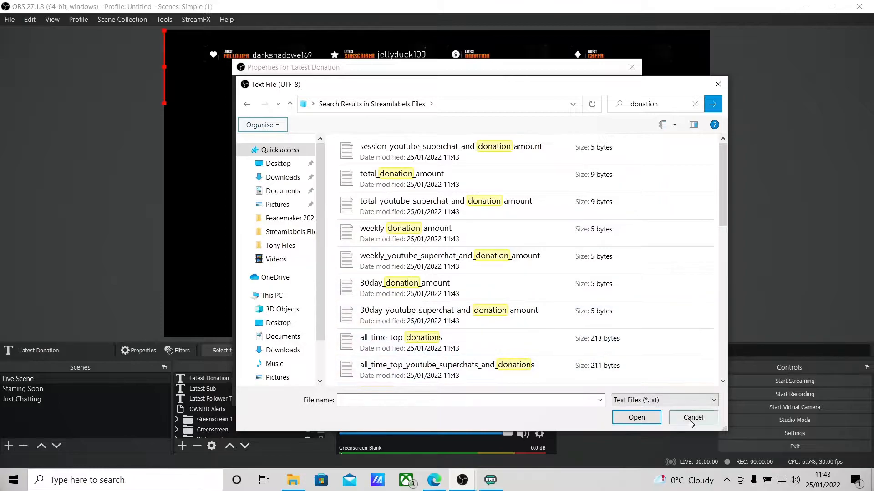
left_click_drag(720, 427, 790, 461)
left_click_drag(444, 90, 406, 41)
scroll(428, 240, "down", 2)
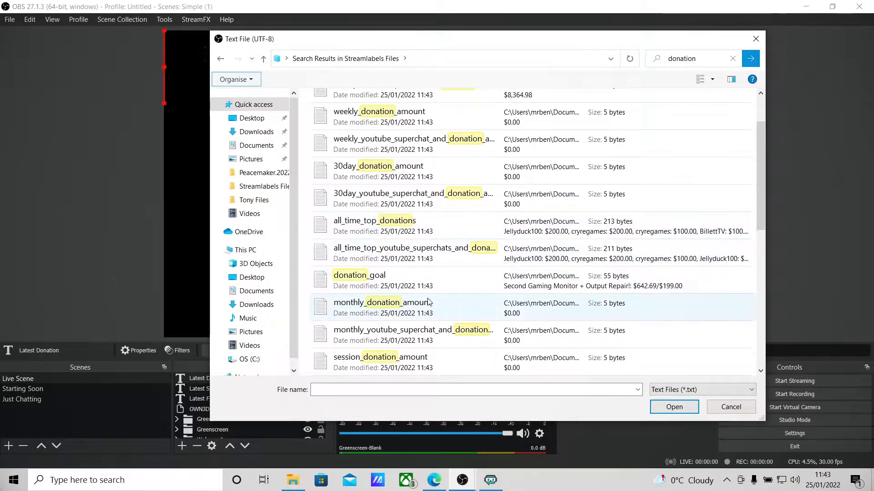
scroll(432, 273, "down", 5)
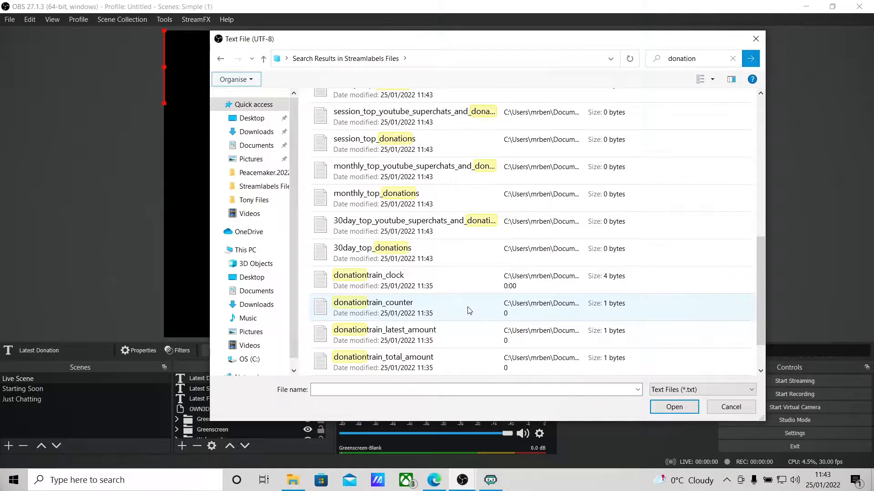
scroll(469, 311, "up", 6)
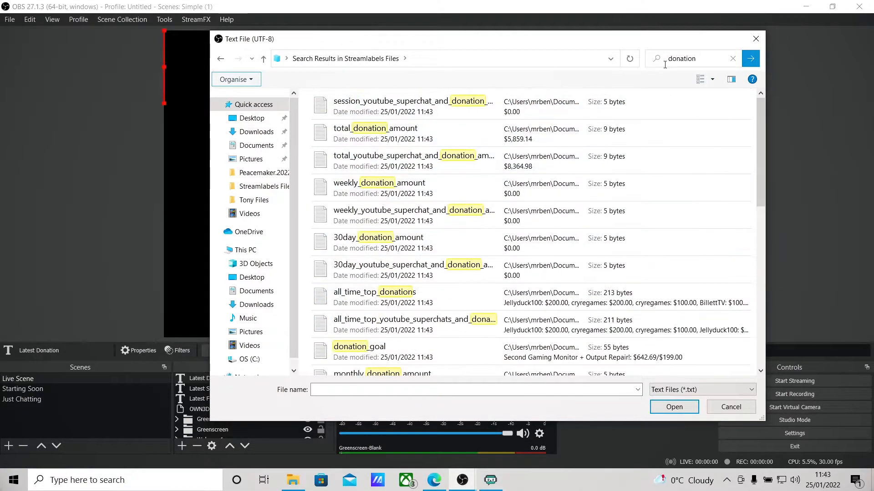
Search the Streamlabels Files folder for "recent donation".
left_click(678, 60)
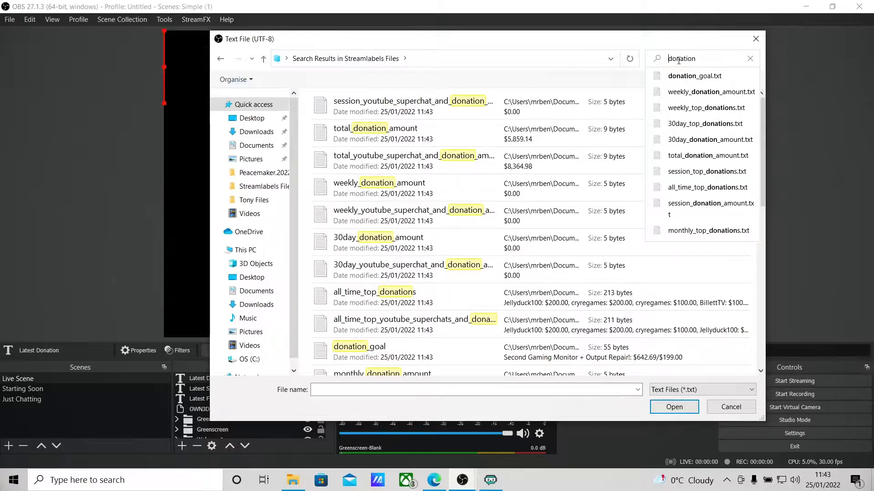
type("recent")
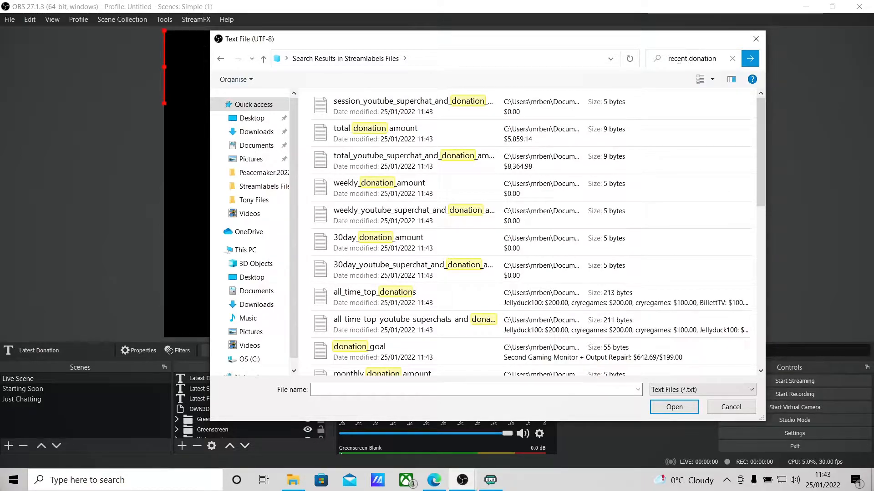
key("Return")
left_click(680, 55)
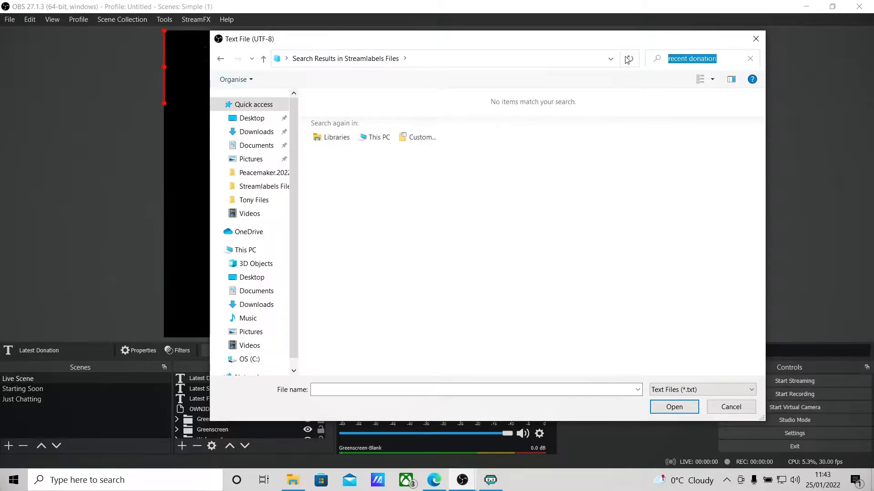
Search for "donation" again and examine the listed text files for one that holds the latest donation.
left_click(690, 58)
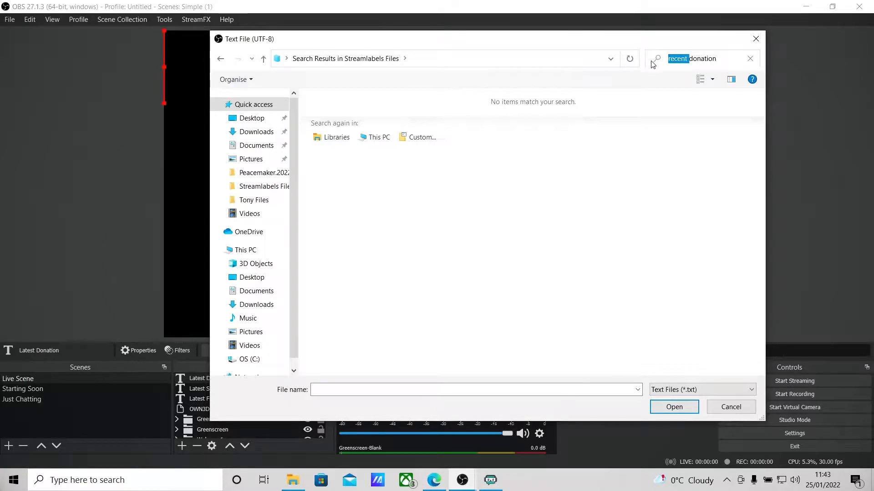
key("BackSpace")
key("Return")
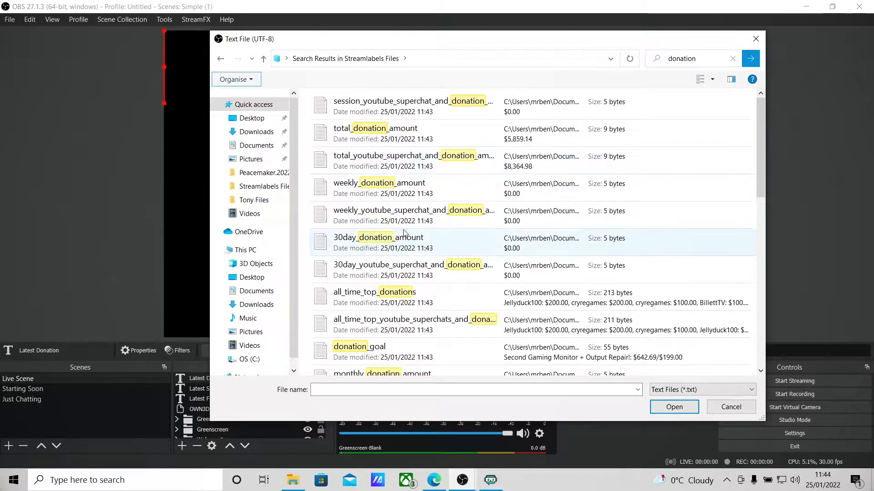
scroll(418, 245, "down", 2)
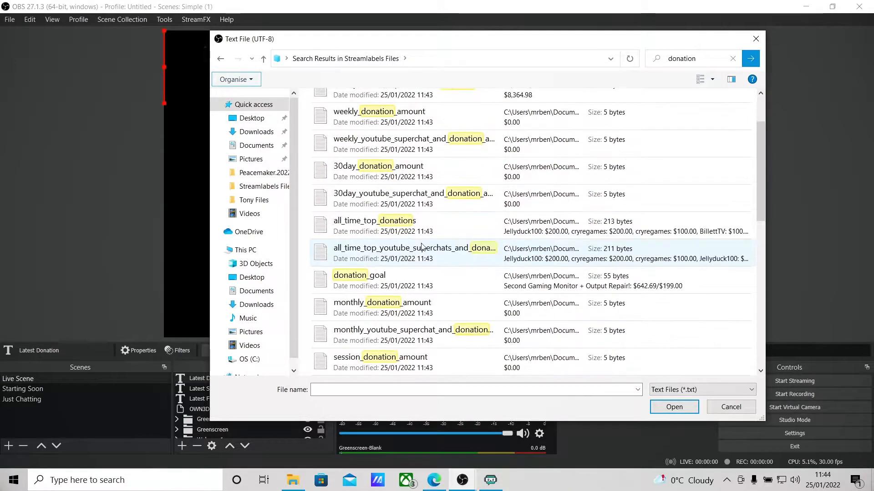
scroll(433, 251, "down", 2)
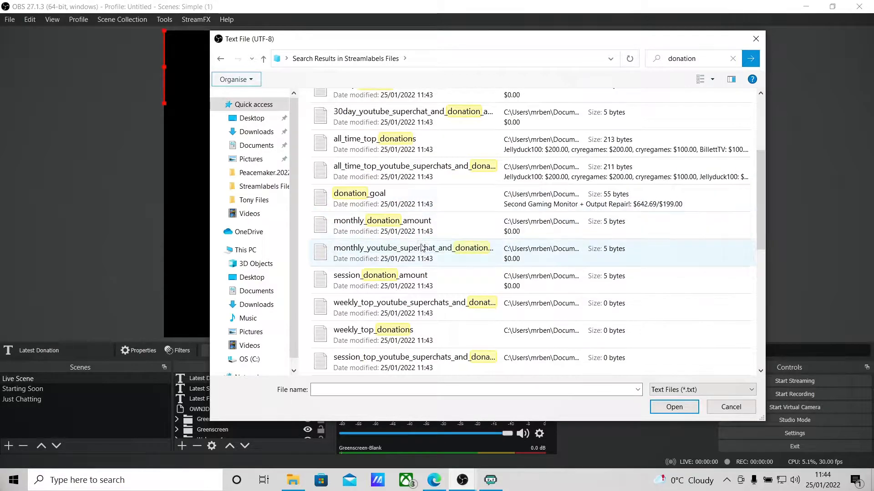
scroll(425, 263, "down", 2)
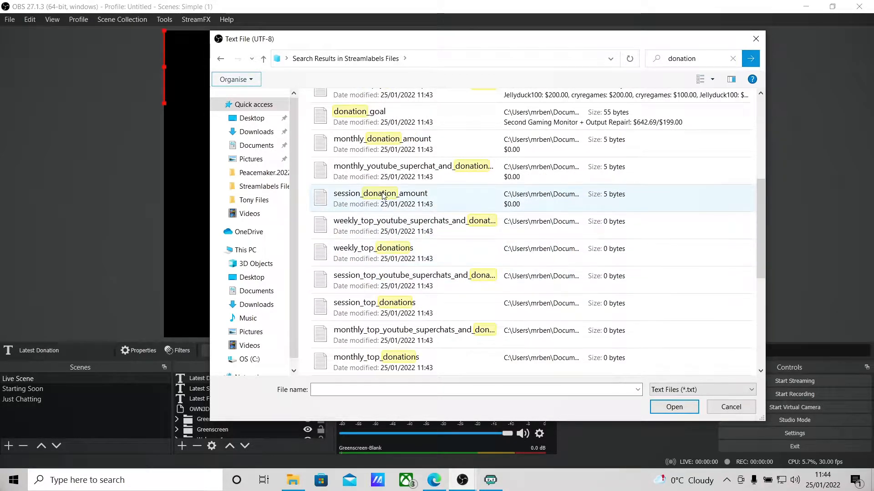
scroll(428, 264, "down", 3)
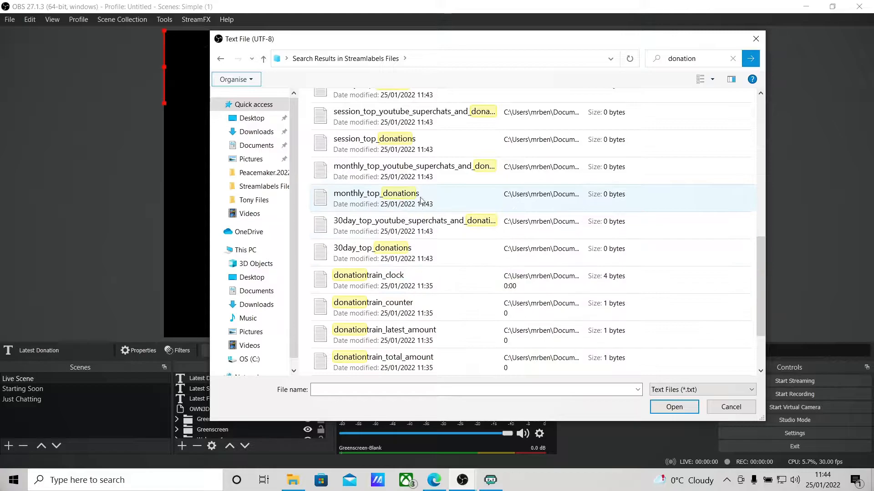
scroll(409, 263, "down", 1)
scroll(433, 266, "up", 1)
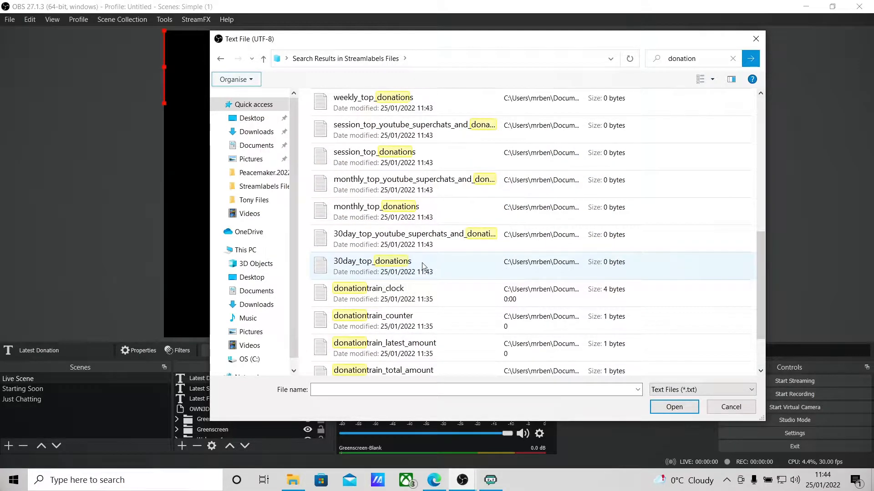
scroll(427, 266, "up", 1)
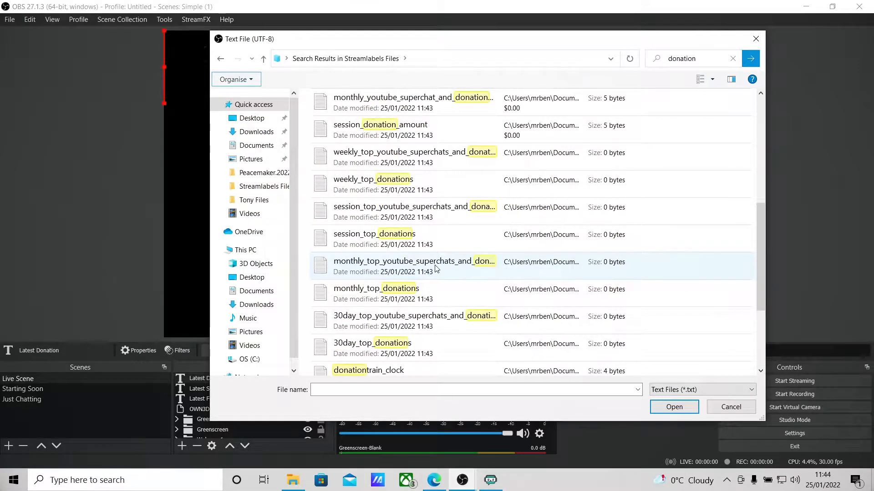
left_click(733, 59)
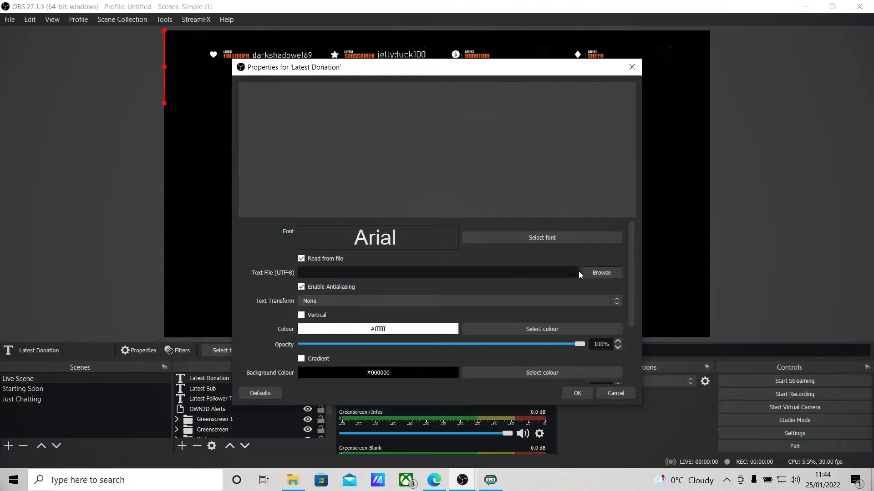
Reopen the text file selection for the Latest Donation source and look through the listed label files.
left_click(601, 272)
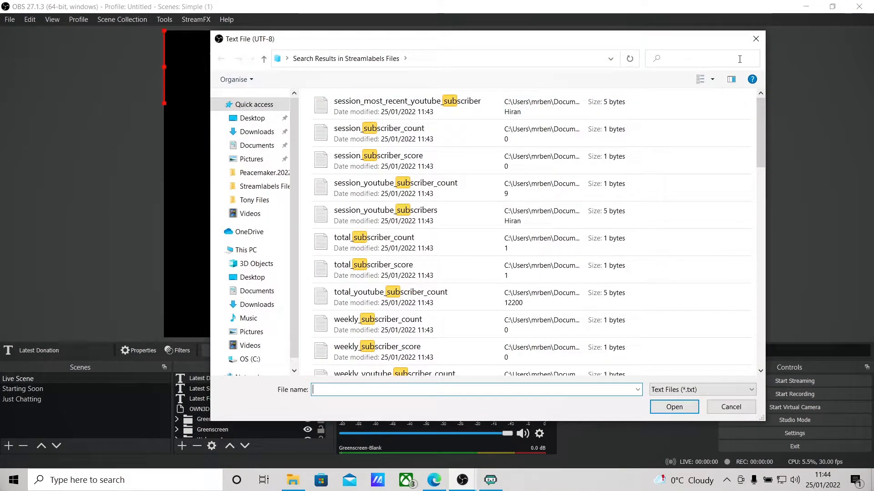
left_click(709, 132)
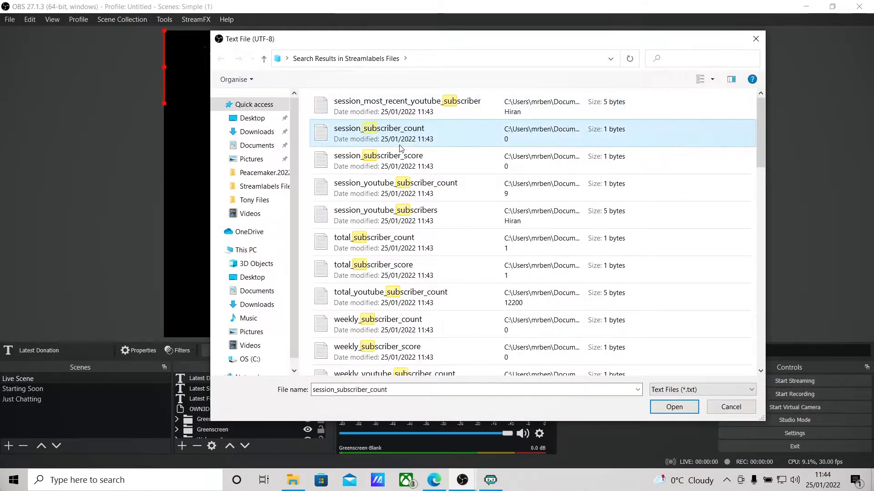
left_click_drag(764, 119, 764, 244)
scroll(437, 241, "down", 3)
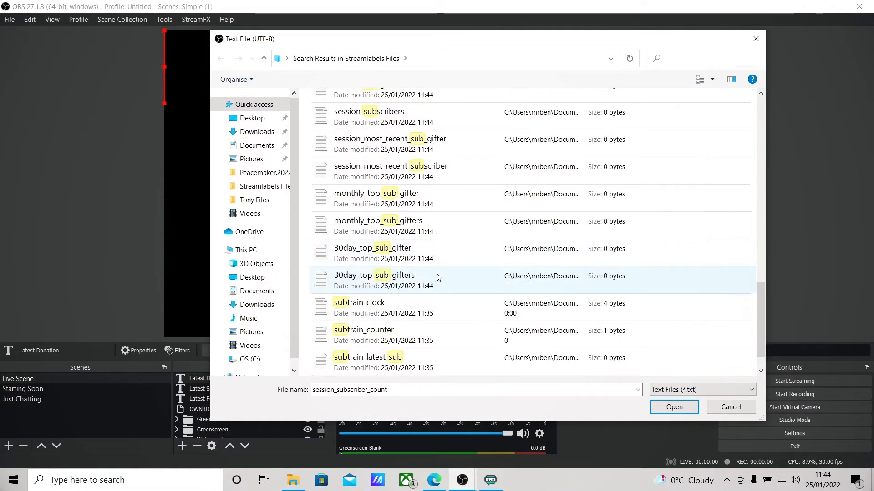
Switch to Streamlabs stream labels and look through its label types for a most recent donation or cheer label.
left_click(491, 480)
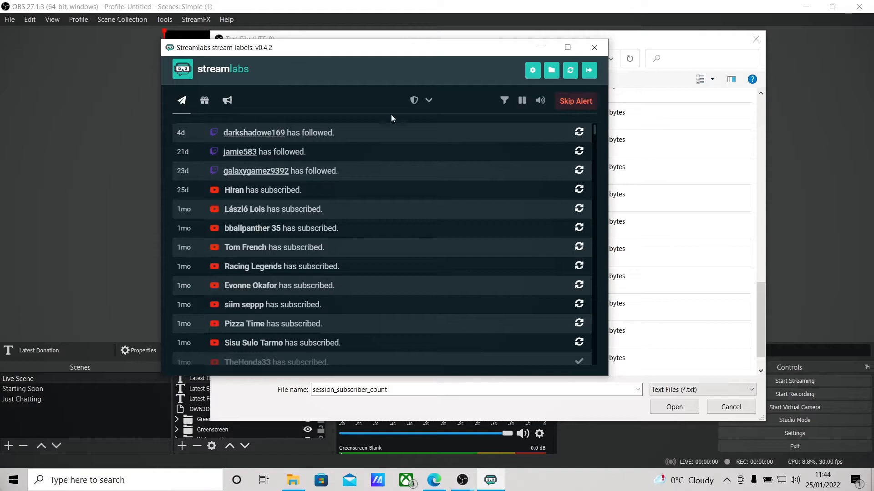
left_click(533, 75)
left_click(336, 71)
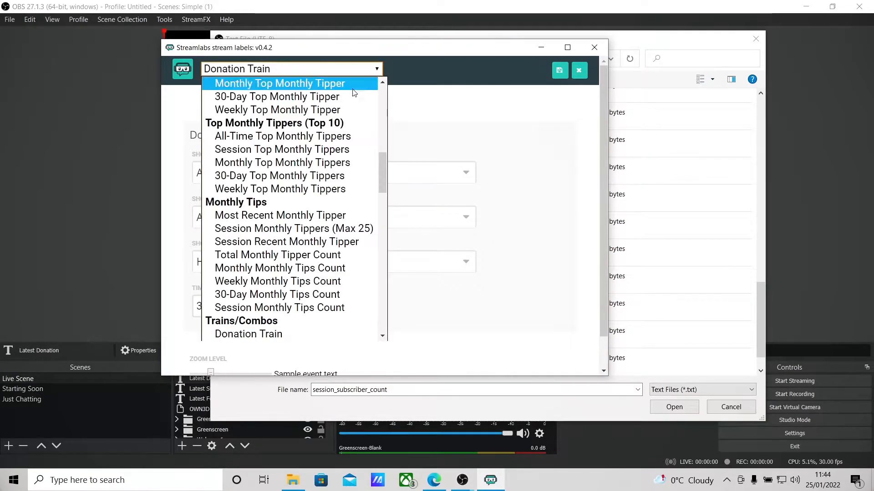
mouse_move(382, 169)
left_mouse_down()
mouse_move(378, 197)
mouse_move(378, 186)
left_mouse_up()
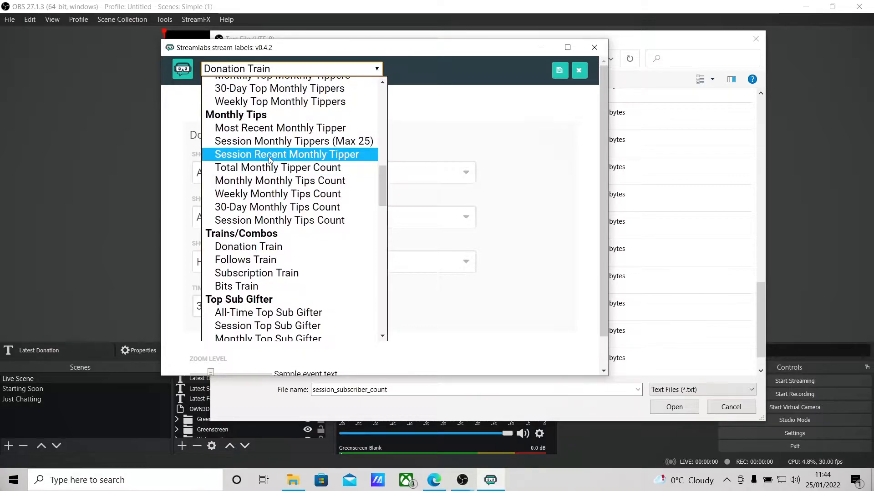
scroll(282, 207, "up", 14)
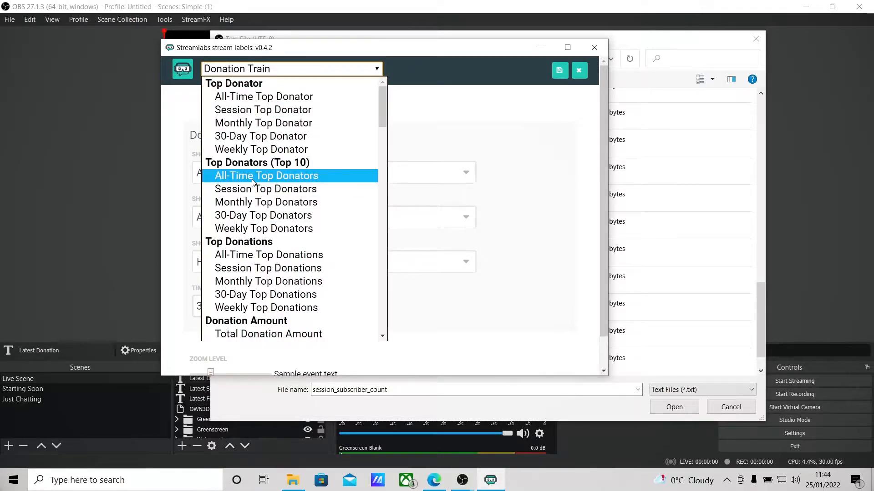
scroll(312, 212, "down", 8)
left_click_drag(383, 165, 381, 241)
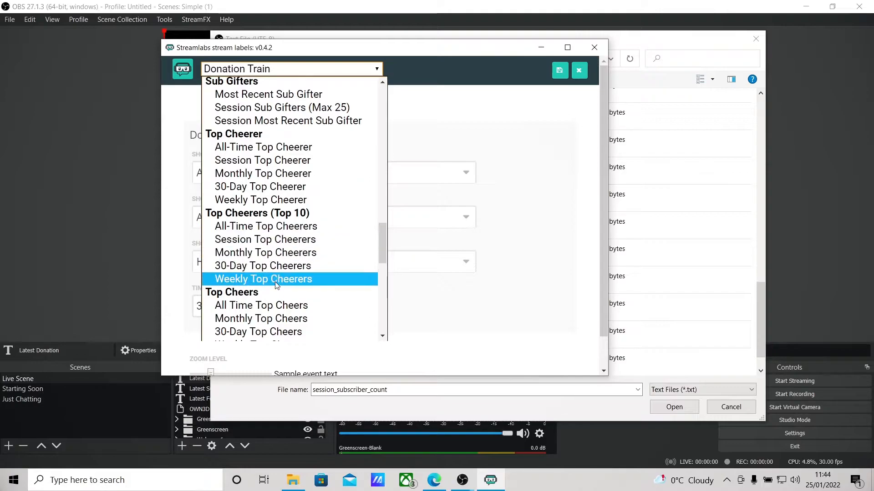
scroll(312, 268, "down", 7)
scroll(312, 267, "down", 1)
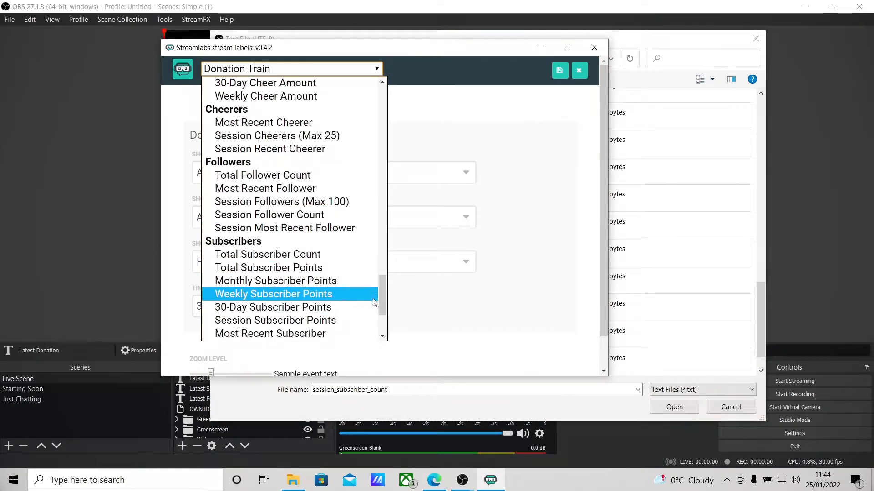
mouse_move(382, 296)
left_mouse_down()
mouse_move(385, 286)
mouse_move(386, 296)
left_mouse_up()
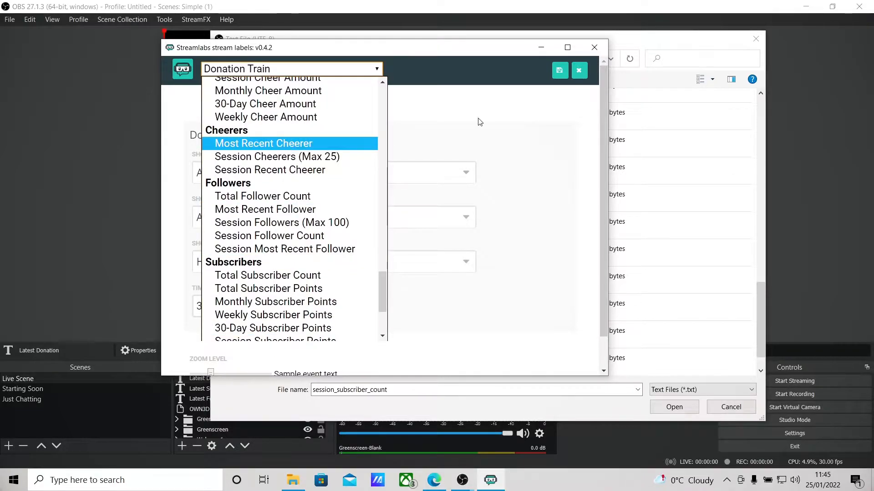
left_click(594, 47)
Search the label files for "cheerer" and set most_recent_cheerer as the text file of the Latest Donation source.
left_click(706, 62)
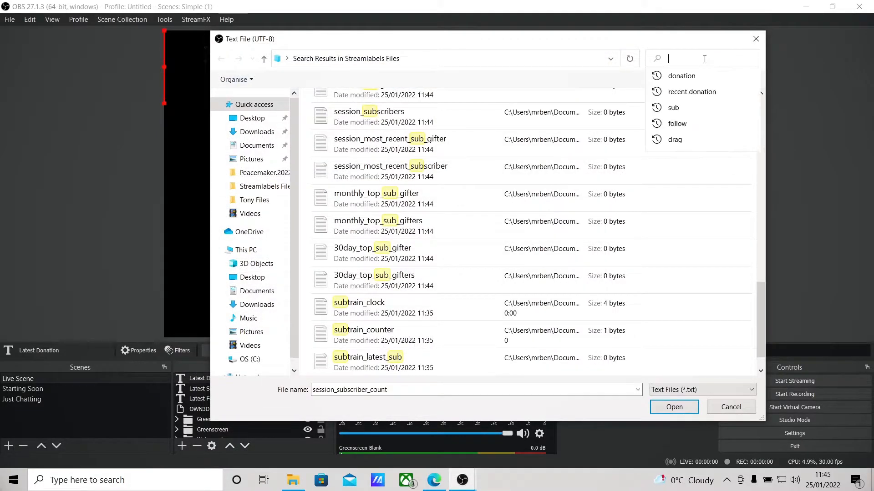
type("cheerer")
key("Return")
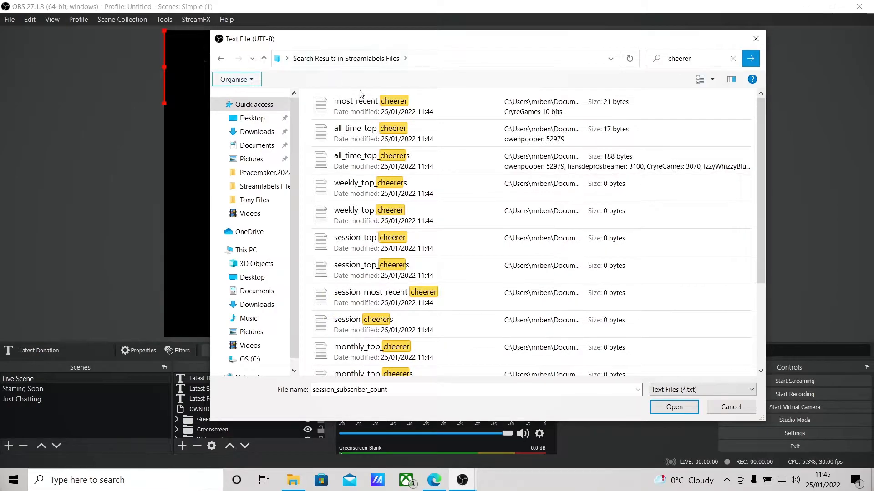
left_click(353, 102)
left_click(674, 406)
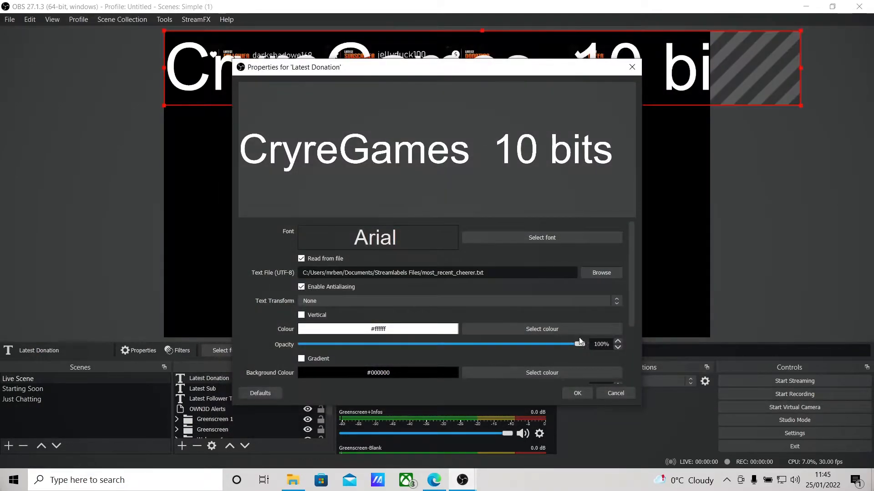
left_click(569, 393)
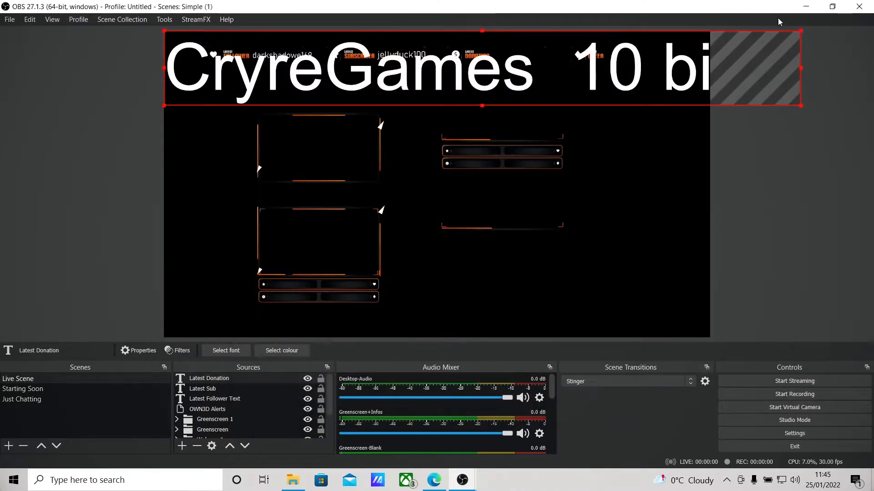
Shrink the most recent cheerer text and place it just right of the Latest Cheer label in the overlay's upper bar.
left_click_drag(800, 31, 662, 55)
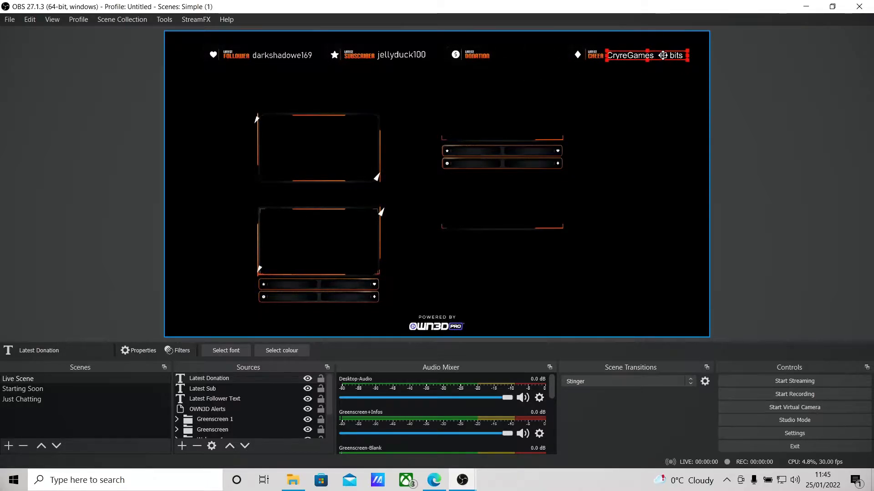
left_click(789, 104)
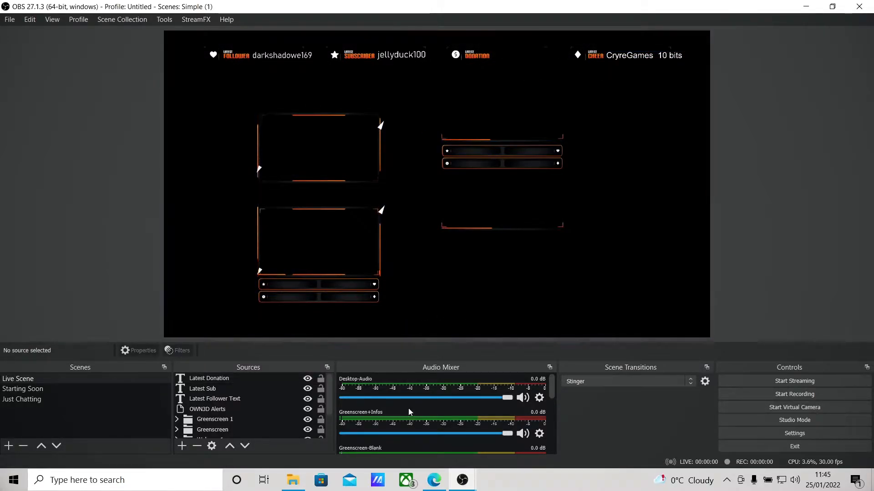
Add a new Text (GDI+) source with the default name to the Live Scene.
left_click(181, 446)
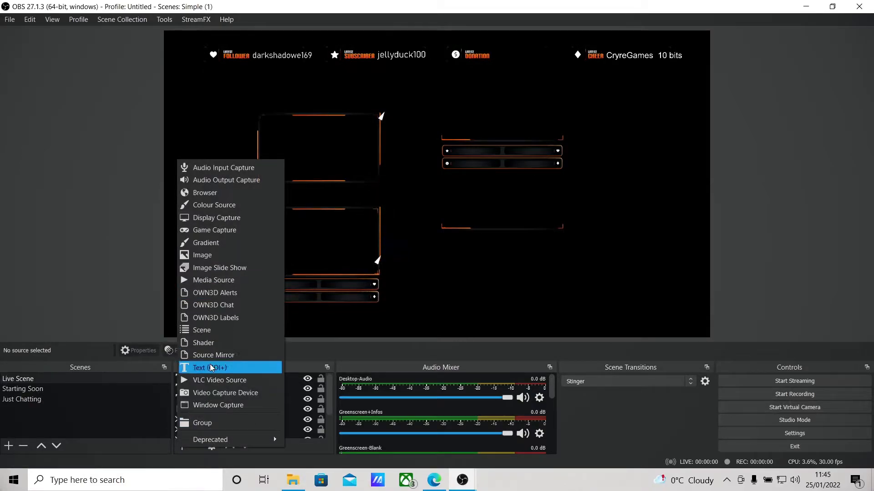
left_click(216, 365)
left_click(473, 318)
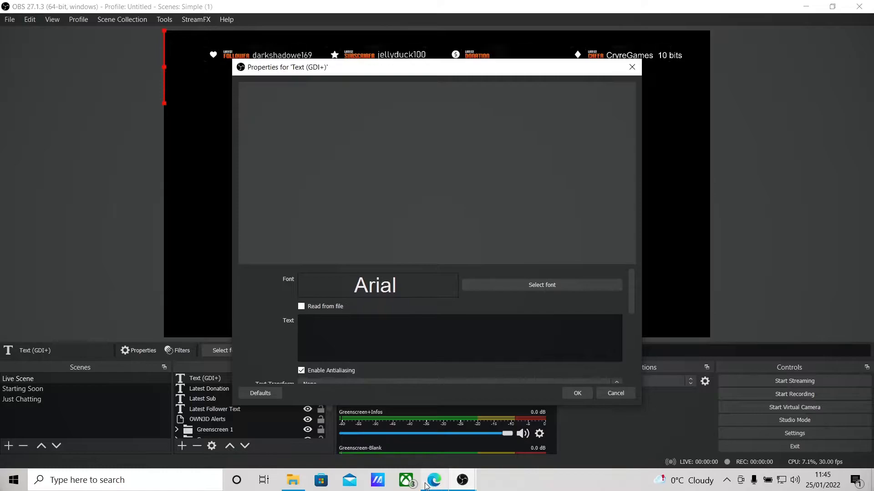
Launch StreamLabels and look through its label types for a recent donation or tip label, then close it.
left_click(165, 481)
type("stream")
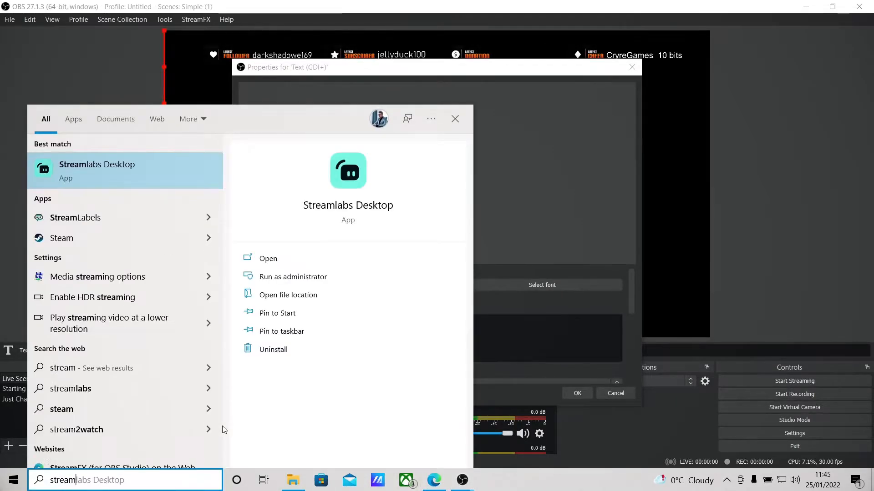
left_click(78, 218)
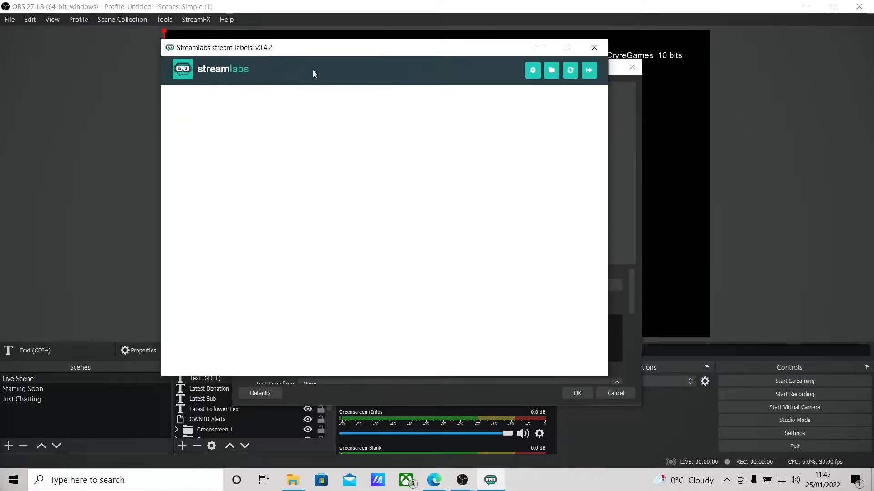
left_click(353, 69)
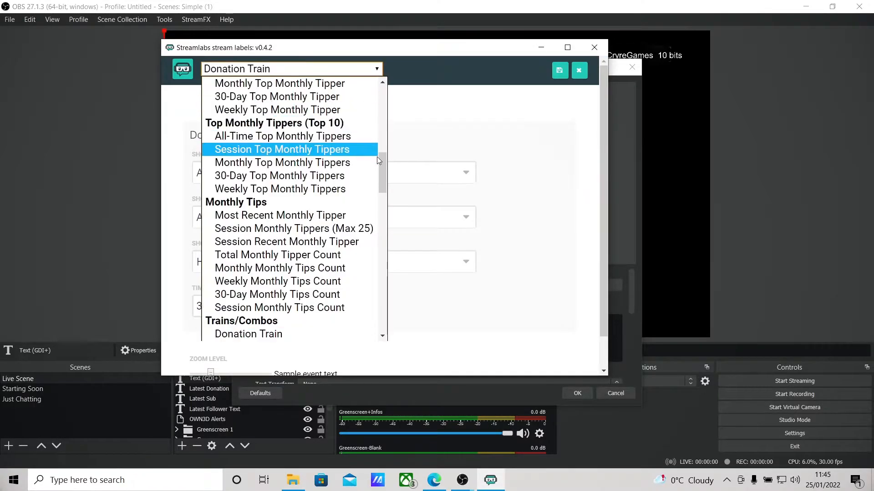
scroll(382, 174, "down", 1)
mouse_move(382, 174)
left_mouse_down()
mouse_move(381, 166)
mouse_move(384, 182)
left_mouse_up()
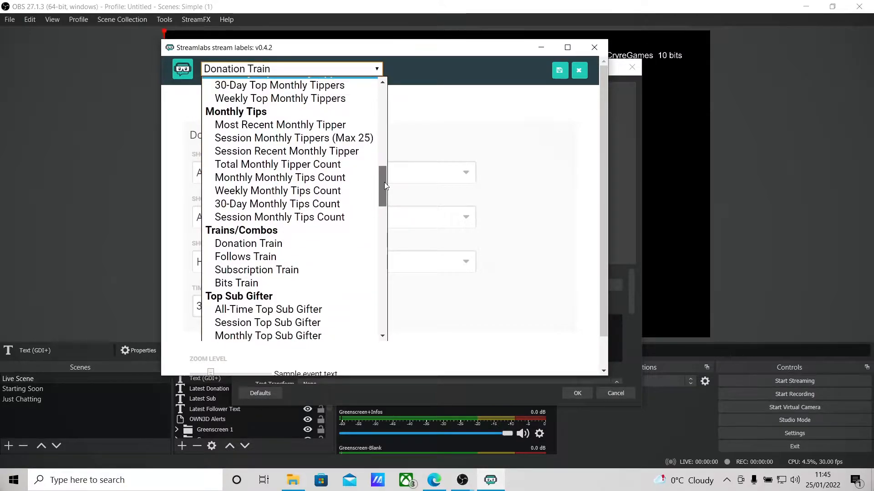
left_click(594, 47)
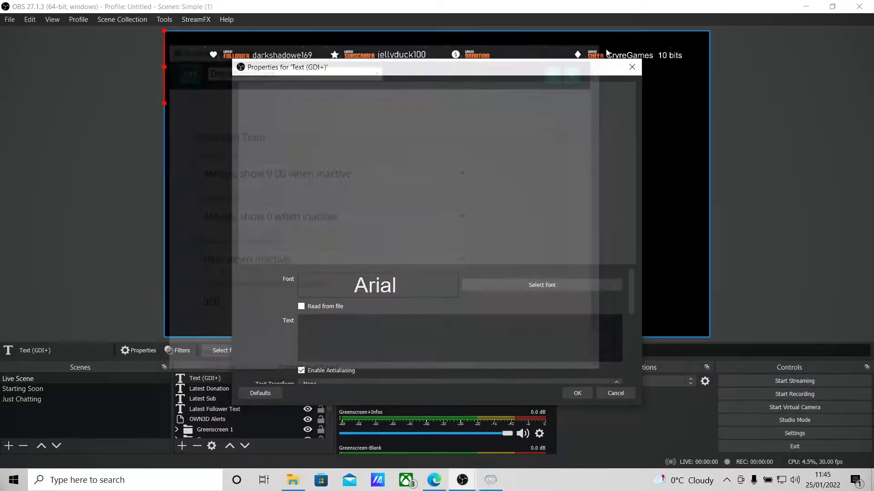
Make the new text source read from file, search the label files for "recent" and choose most_recent_donator as its text file.
left_click(301, 306)
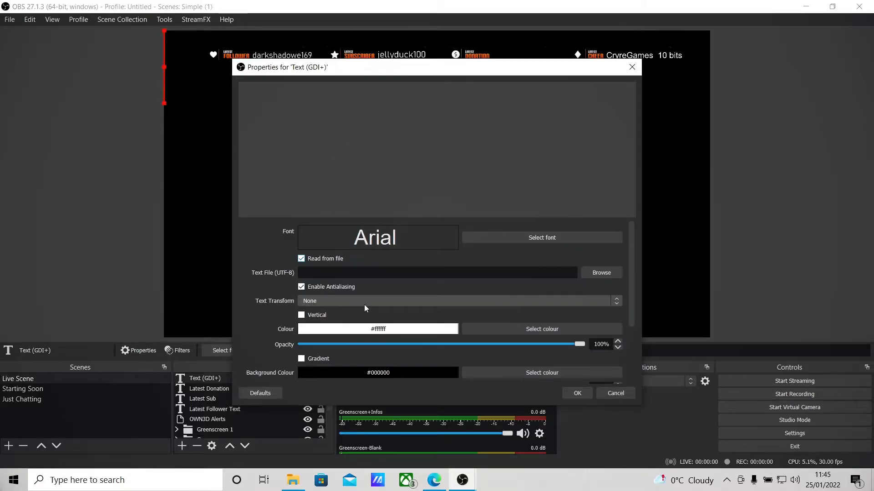
left_click(600, 272)
type("recent")
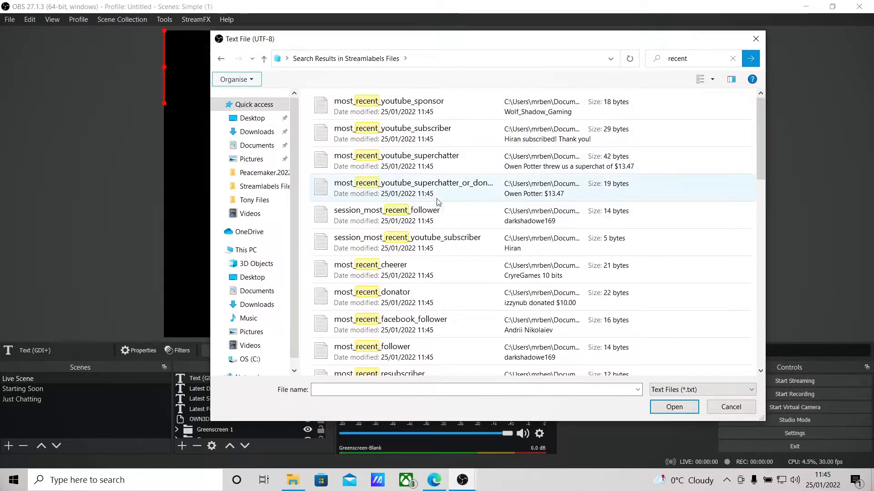
left_click(459, 294)
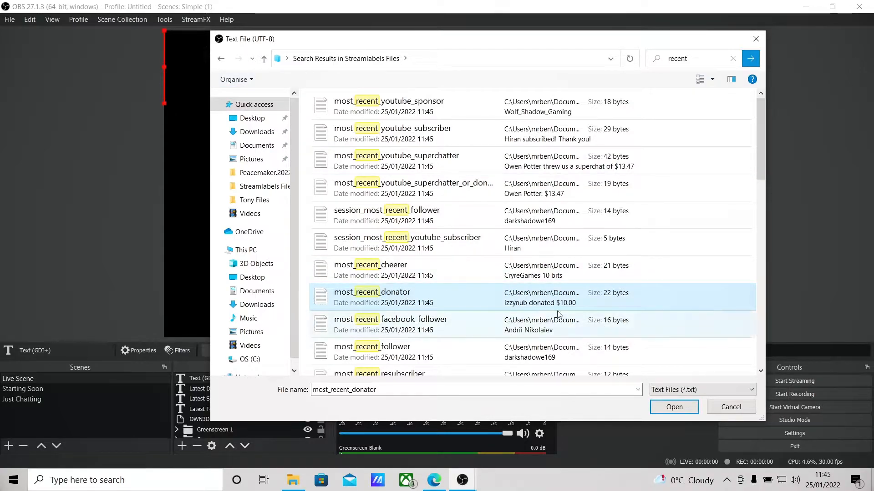
left_click(674, 407)
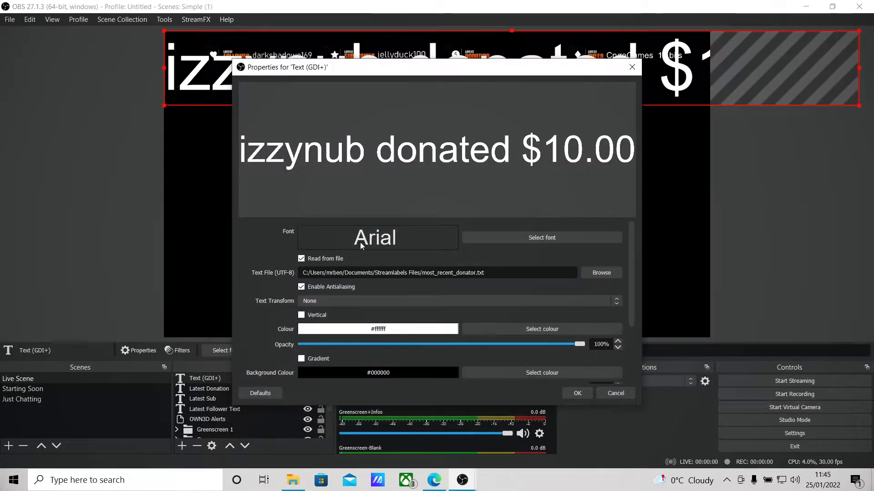
Set the donator text's font to Bahnschrift Light, then shrink the text and place it beside the Latest Donation label in the upper bar.
left_click(543, 238)
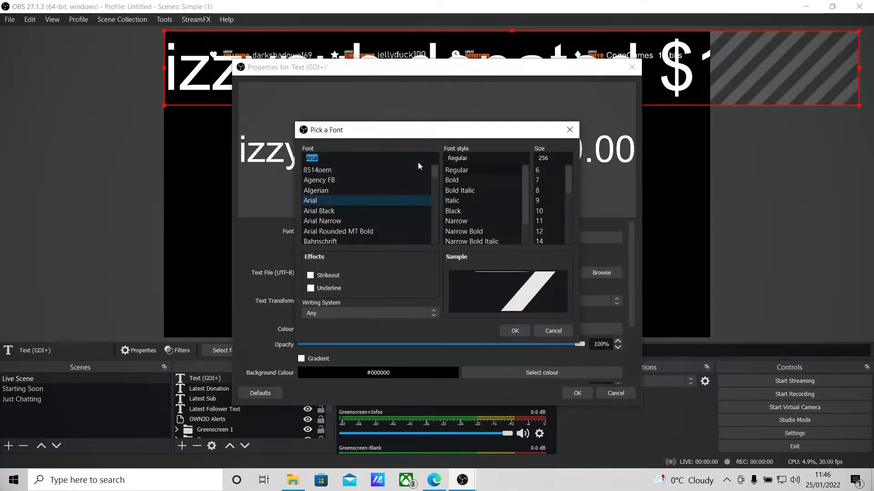
left_click(357, 202)
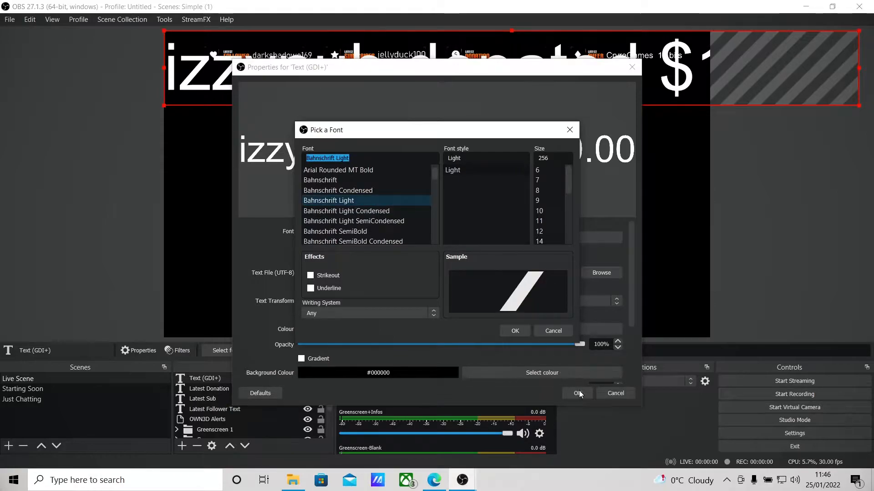
left_click(523, 332)
left_click(577, 393)
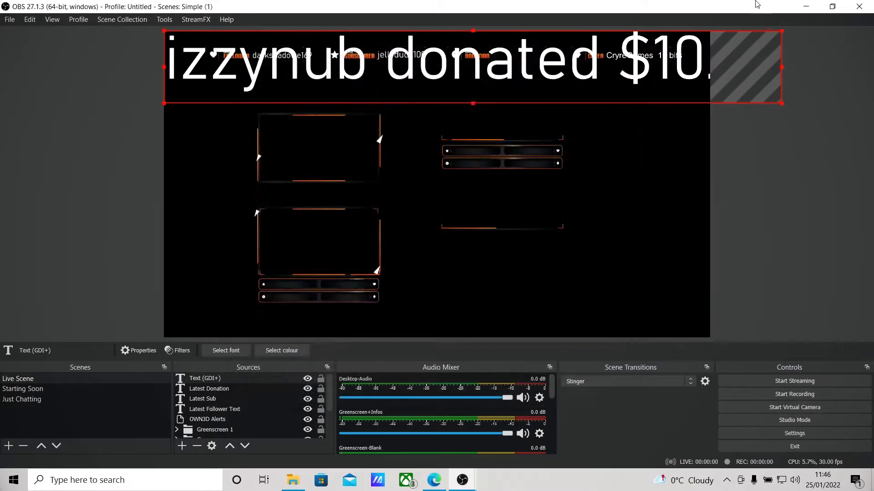
left_click_drag(778, 30, 559, 49)
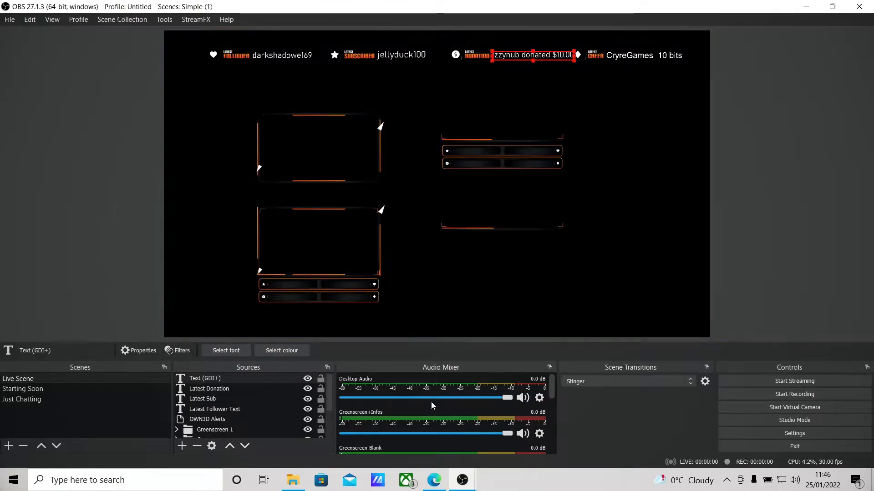
Launch StreamLabels and open the settings of its Most Recent Donator label.
left_click(150, 478)
type("strea")
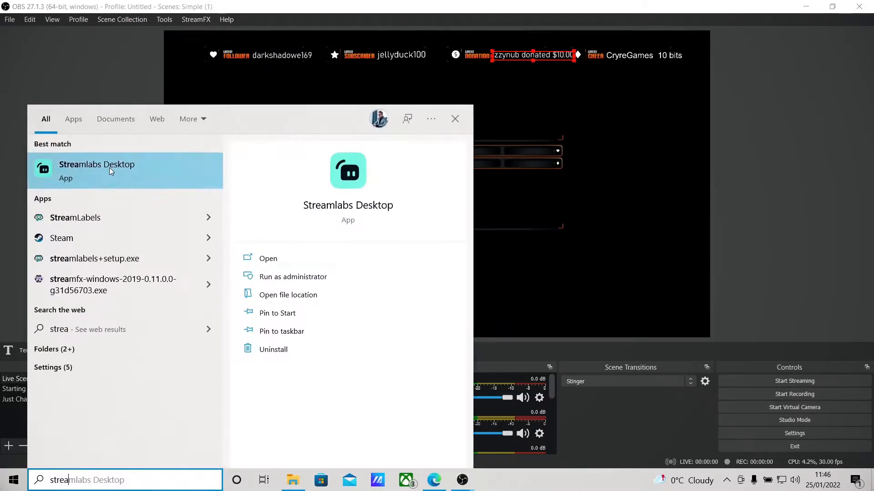
left_click(96, 218)
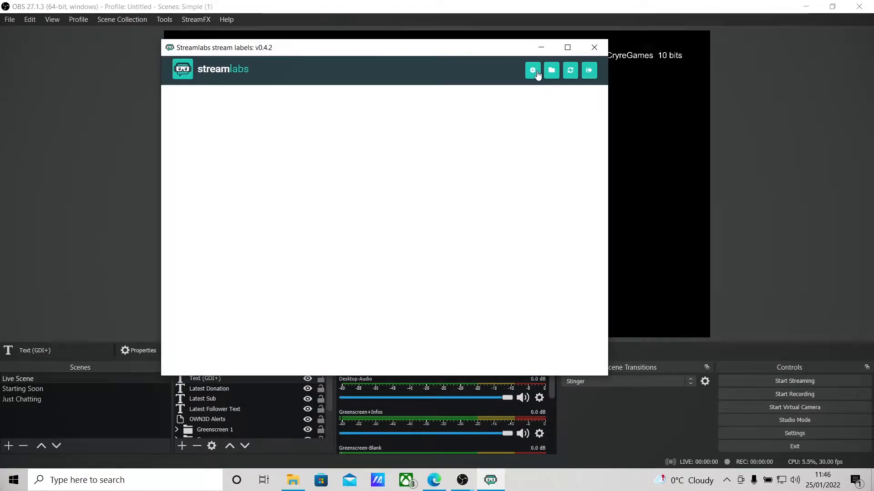
left_click(536, 74)
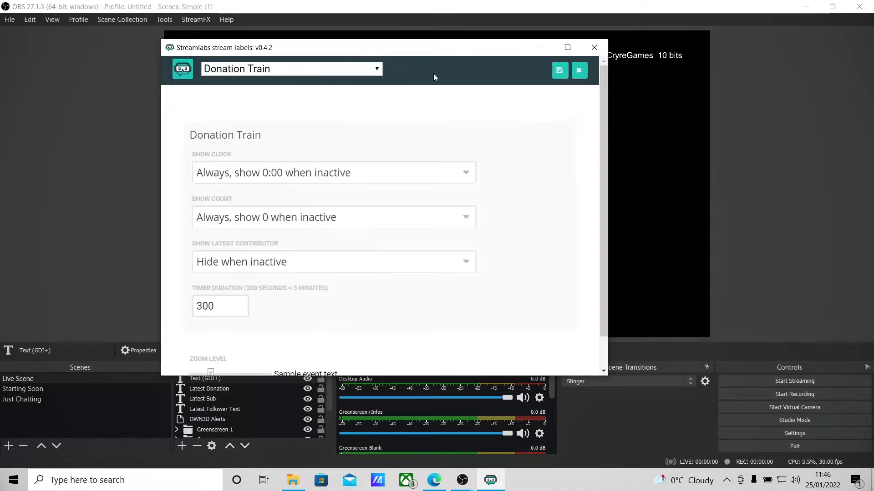
left_click(279, 68)
left_click_drag(382, 172, 380, 132)
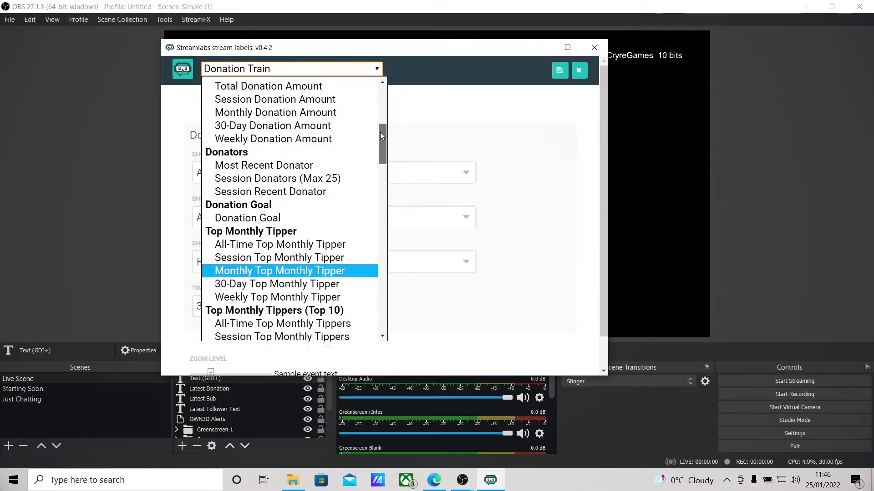
left_click(297, 165)
Set the Most Recent Donator message template to "{name} {amount}", save it and close StreamLabels.
left_click_drag(272, 174, 228, 173)
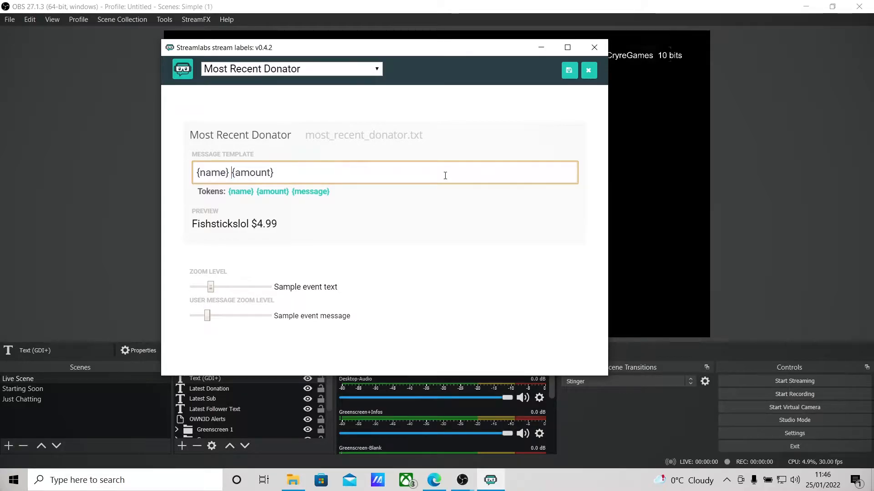
left_click(569, 70)
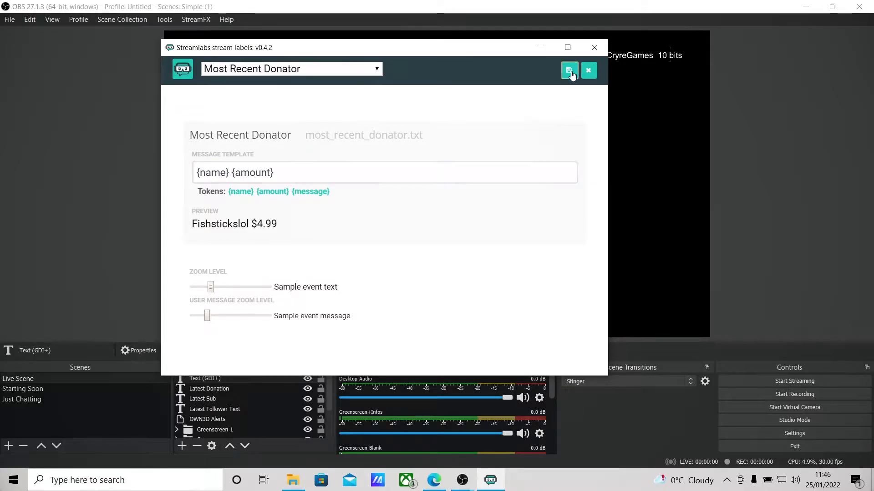
left_click(602, 46)
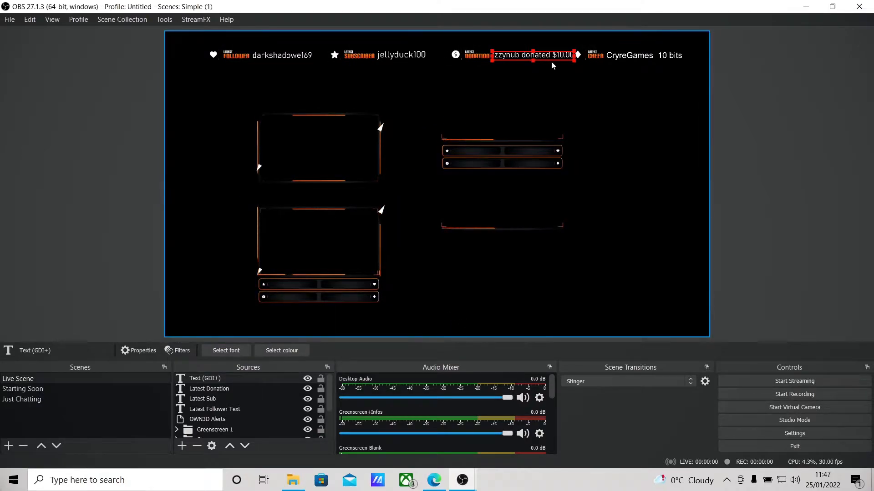
Shrink the donator text so it fits before the Latest Cheer diamond icon, and reduce the cheerer text slightly to match.
left_click_drag(537, 57, 566, 50)
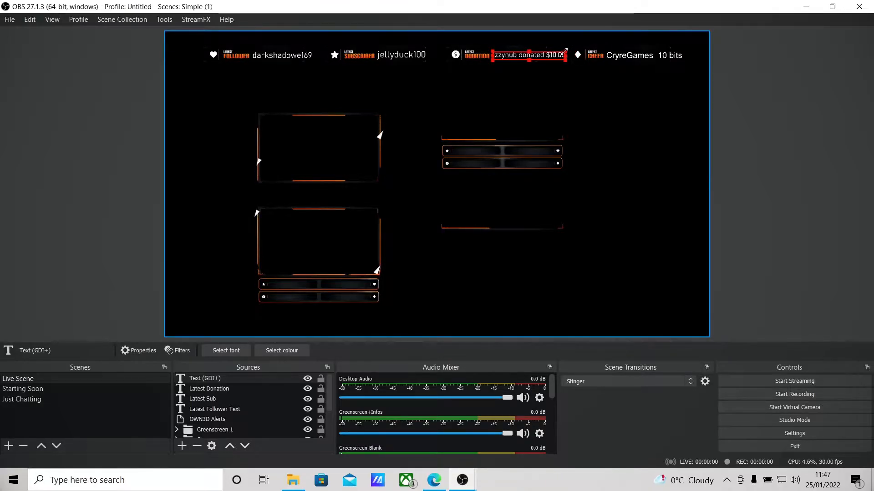
left_click(727, 107)
left_click(528, 56)
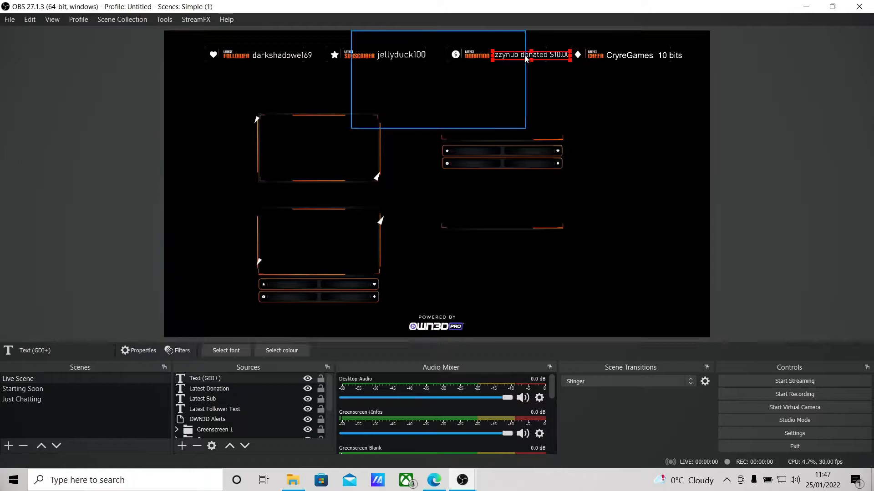
left_click(820, 152)
left_click(617, 55)
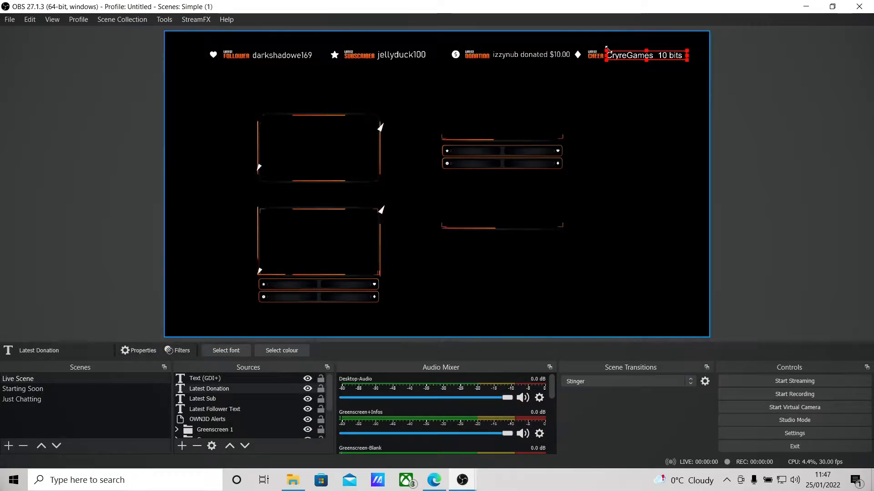
left_click_drag(607, 48, 618, 55)
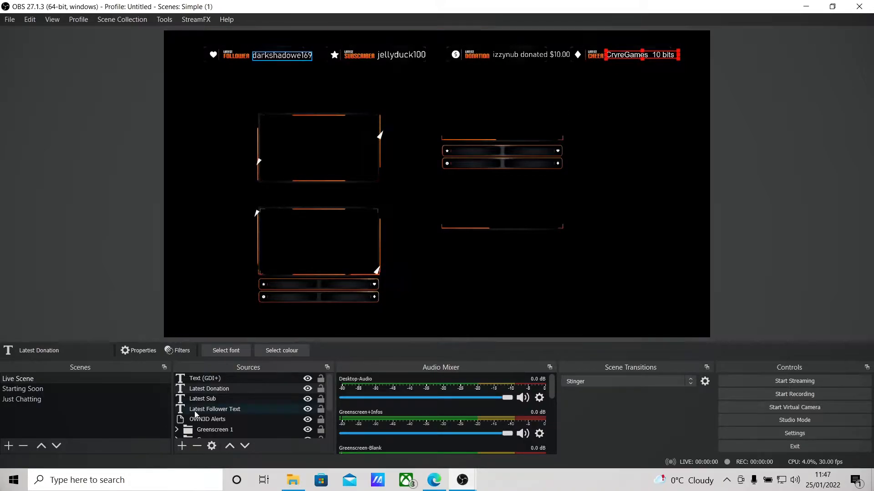
Change the font of the Latest Donation source holding the cheerer text to Bahnschrift Light.
double_click(210, 389)
left_click(517, 287)
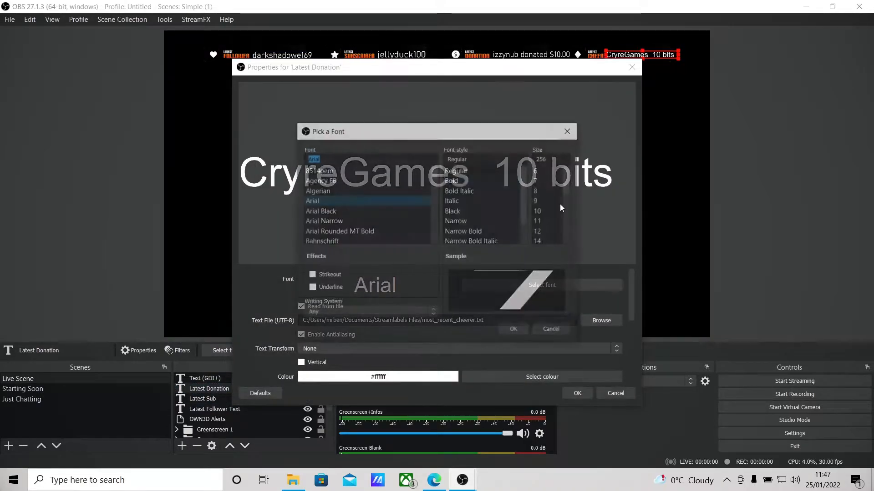
scroll(364, 207, "down", 1)
left_click(343, 235)
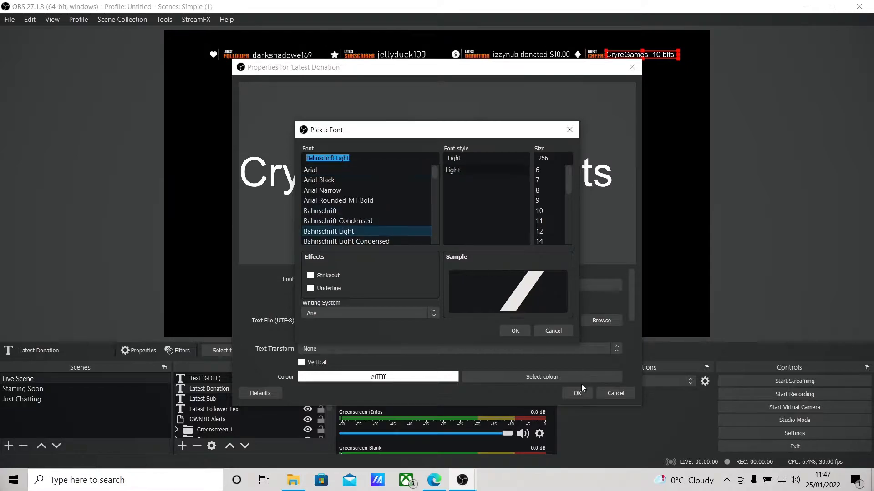
left_click(514, 331)
left_click(577, 393)
left_click(731, 324)
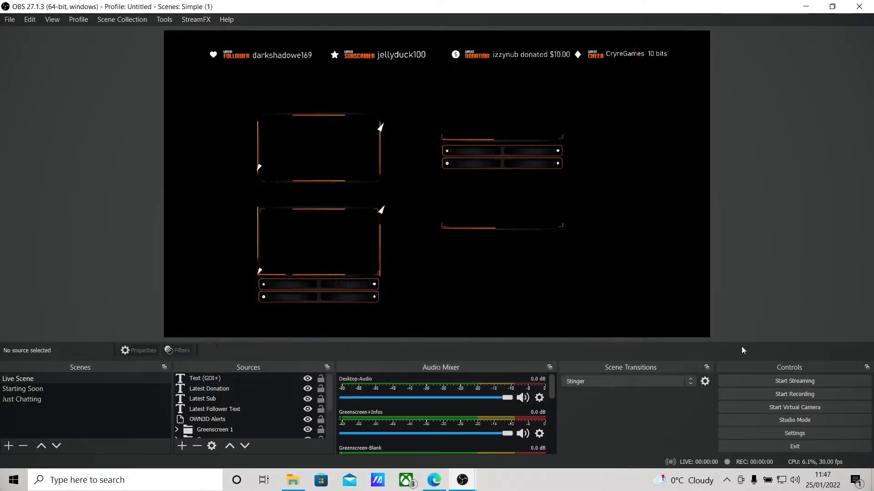
Try enlarging the Webcam group with the two info bars beneath its frame.
left_click(324, 286)
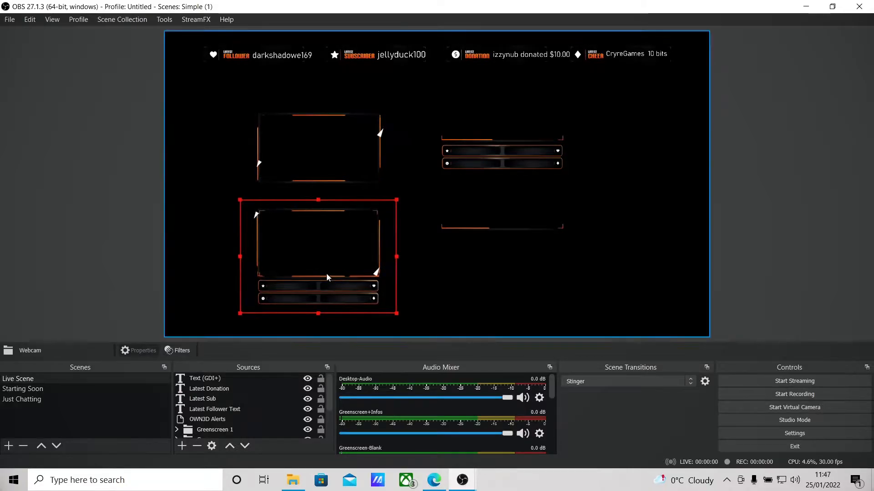
left_click_drag(397, 198, 481, 138)
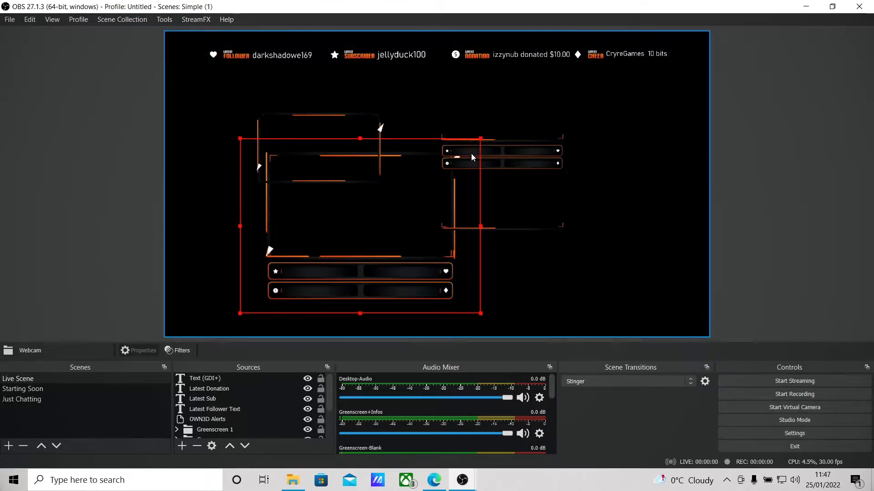
Try to rename the Text (GDI+) source as Latest Donation.
left_click(206, 381)
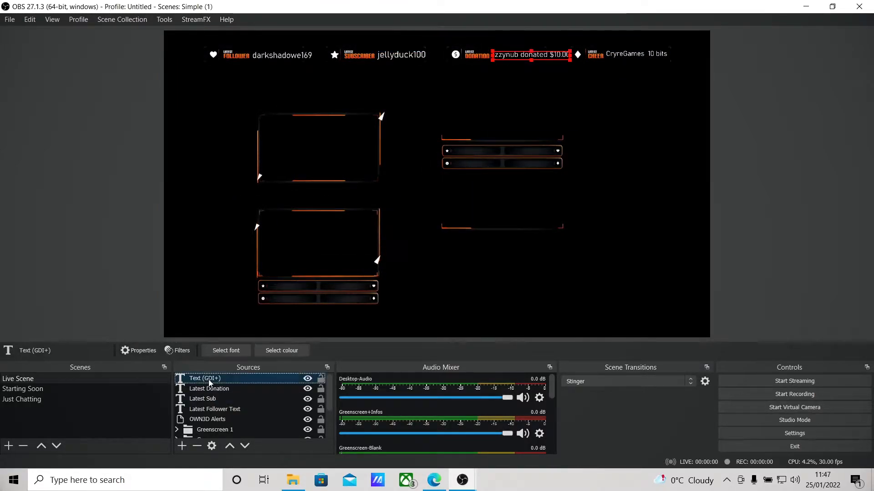
right_click(208, 381)
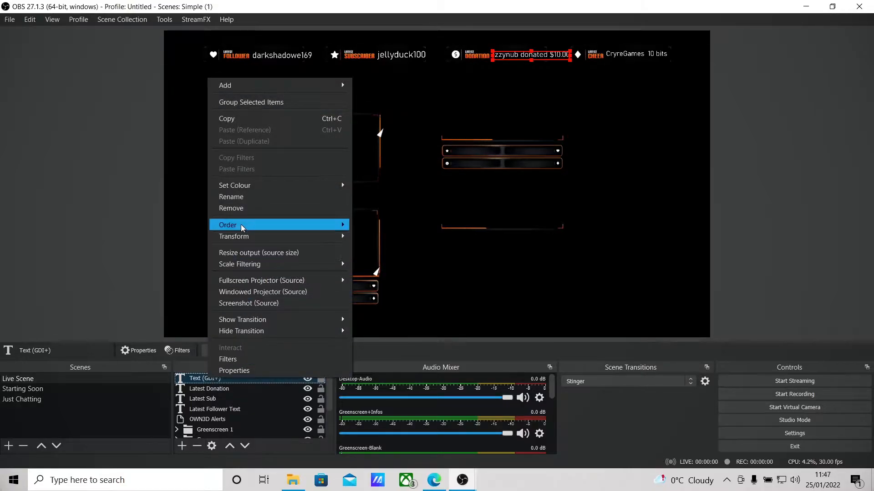
left_click(235, 196)
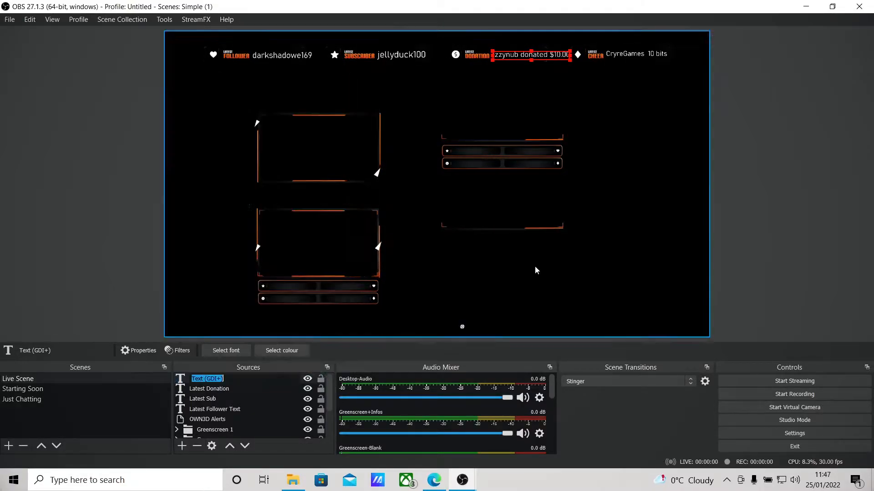
type("Lates")
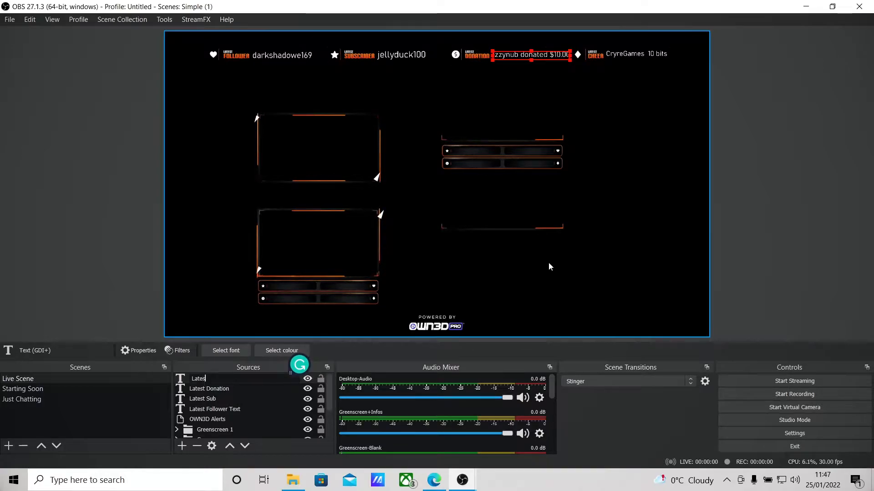
type("t Ch")
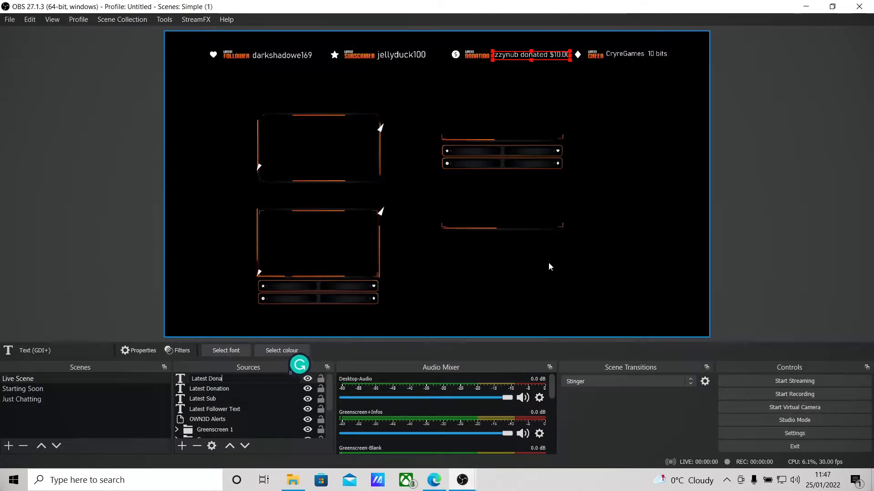
key("Return")
left_click(475, 254)
Rename the source that shows the cheerer text as Latest Cheer.
left_click(205, 389)
right_click(202, 389)
left_click(244, 208)
type("Latest Cheer")
key("Return")
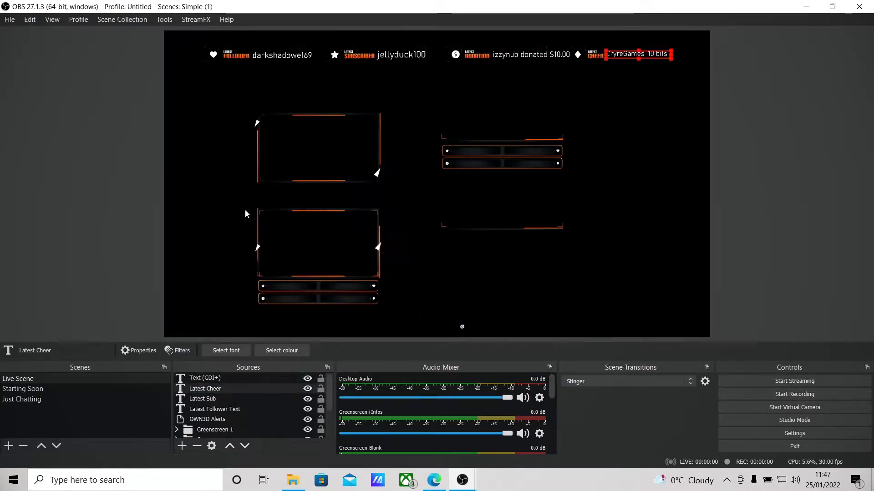
Rename the Text (GDI+) source that shows the donator text as Latest Donation.
left_click(209, 378)
right_click(210, 377)
left_click(251, 198)
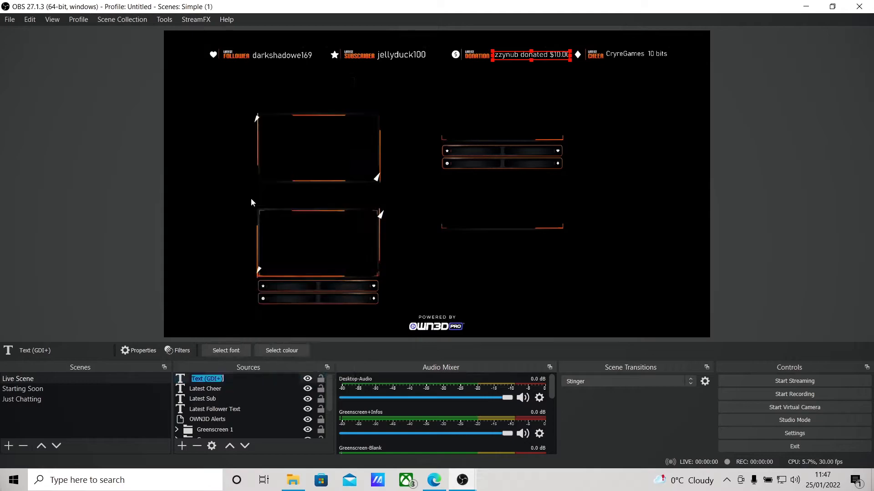
type("Latest Donation")
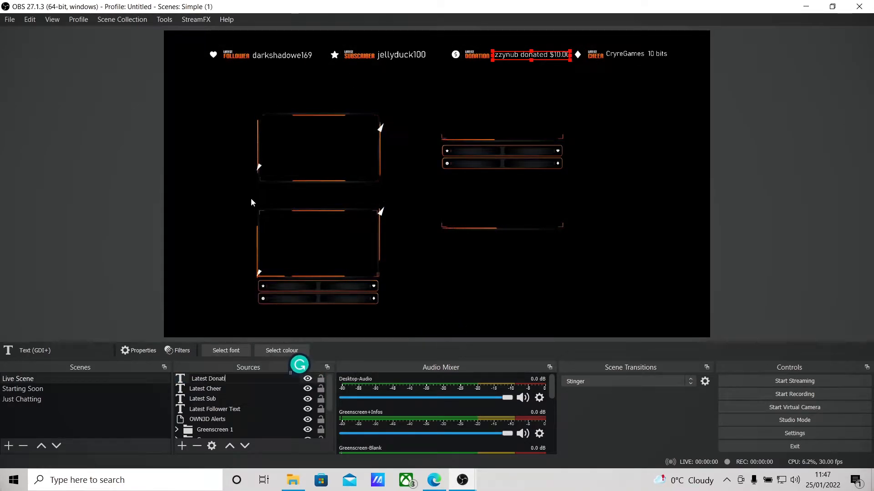
key("Return")
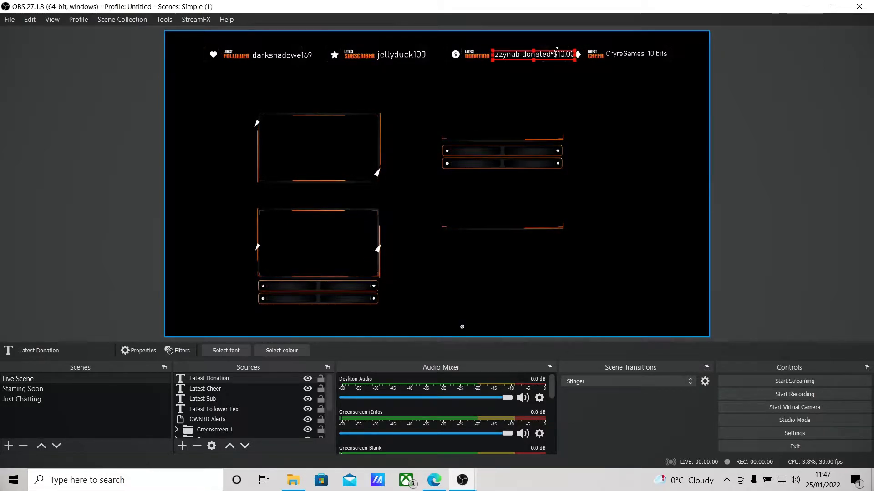
Duplicate the Latest Follower Text source and place the shrunken copy beside the heart icon in the webcam's upper info bar.
left_click(291, 57)
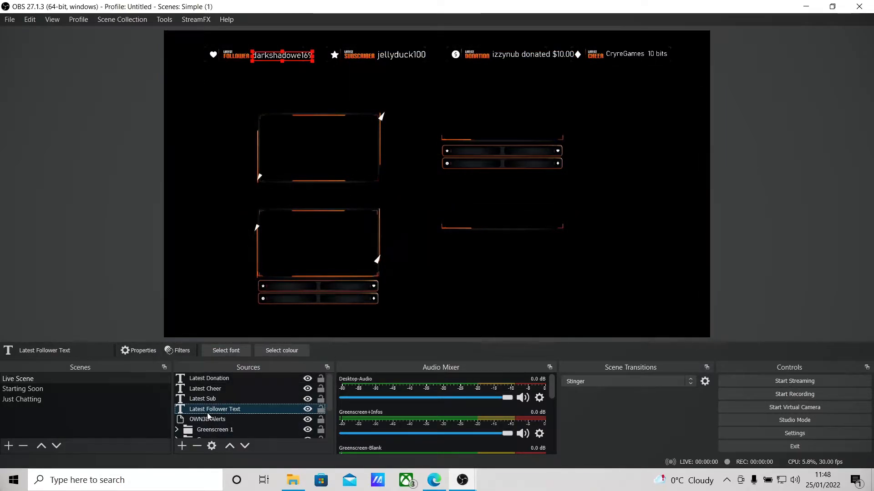
key("ctrl+v")
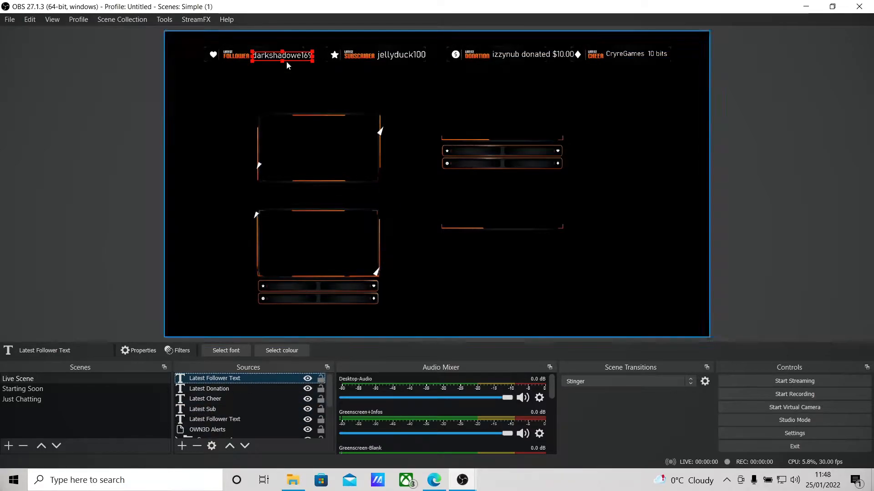
left_click_drag(293, 58, 343, 286)
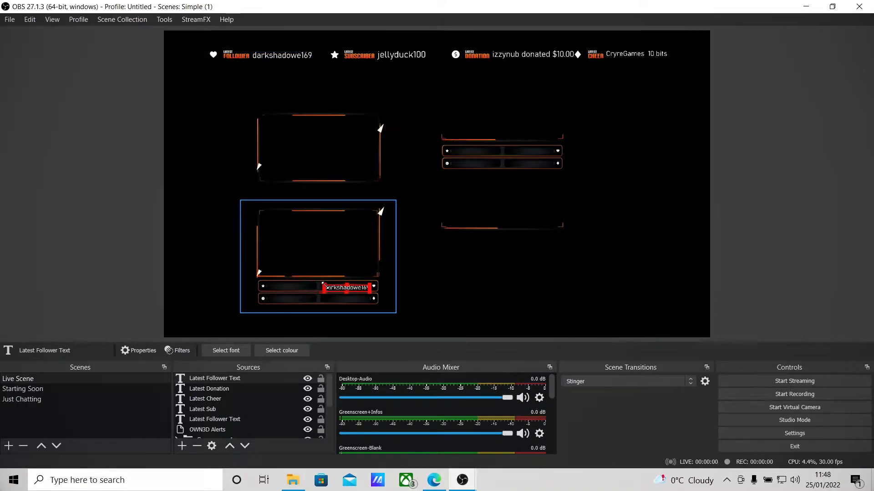
left_click(455, 302)
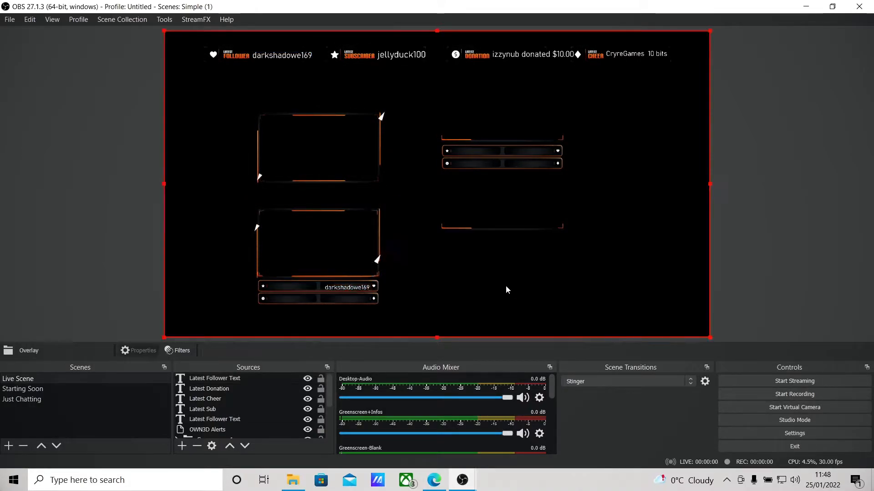
left_click(356, 291)
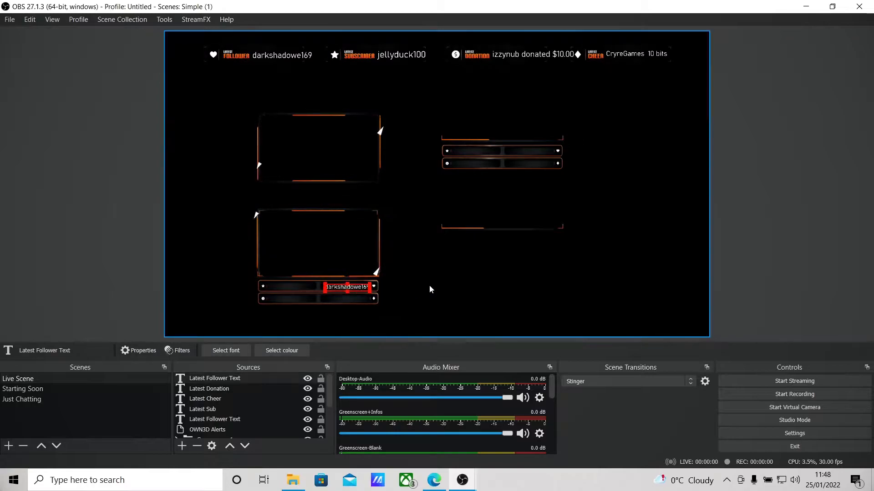
Enlarge the Webcam group and refit the duplicated follower label beside the heart icon in its upper info bar.
left_click(368, 233)
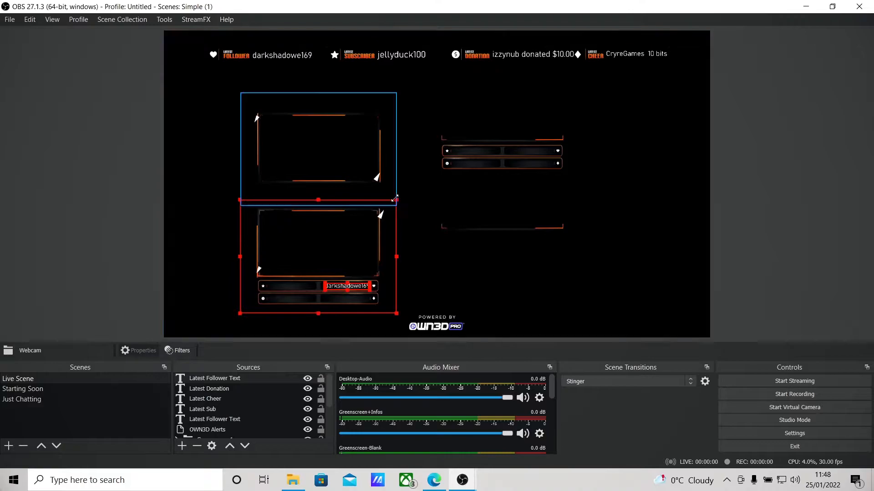
left_click_drag(396, 199, 439, 168)
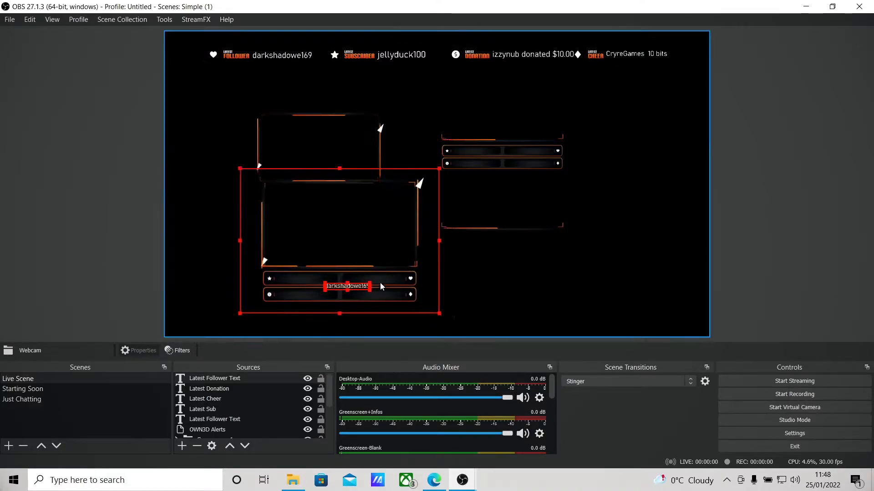
left_click_drag(371, 282, 336, 282)
left_click(678, 288)
left_click(332, 289)
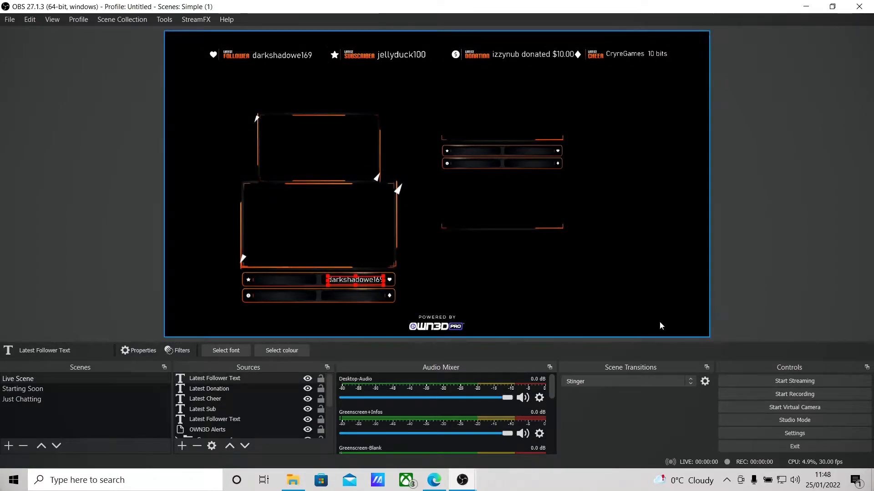
left_click(538, 338)
Duplicate the Latest Sub, Latest Cheer and Latest Donation text sources within the Live Scene.
left_click(217, 412)
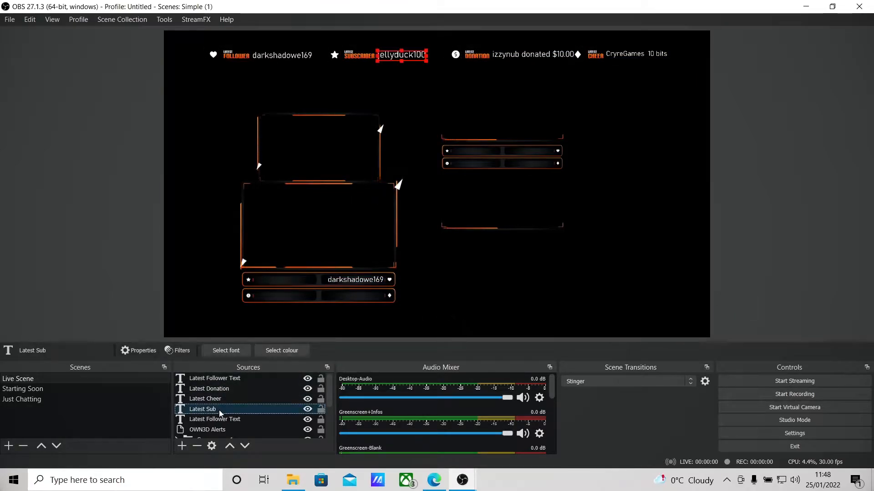
scroll(217, 413, "up", 1)
left_click(216, 412)
key("ctrl+v")
left_click(218, 410)
key("ctrl+c")
key("ctrl+v")
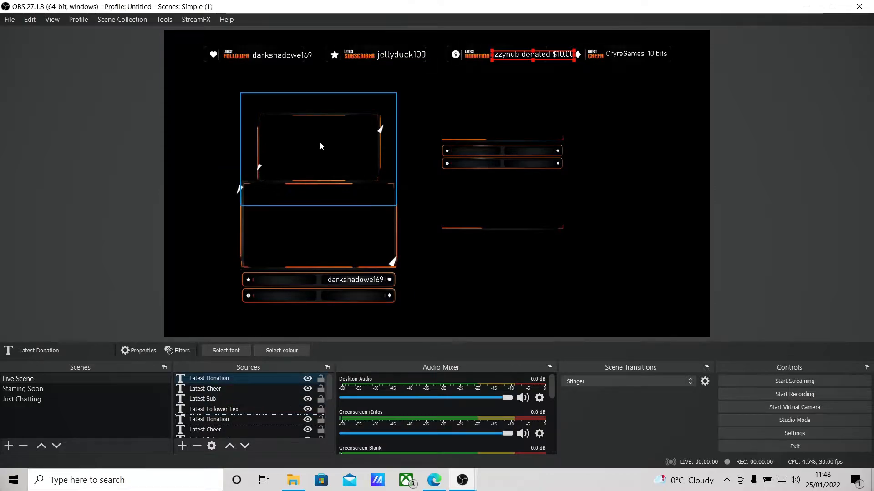
Place the duplicated Latest Donation label beside the coin icon in the webcam's lower info bar, showing only the donator name.
left_click(600, 78)
left_click(550, 55)
left_click_drag(551, 54, 320, 290)
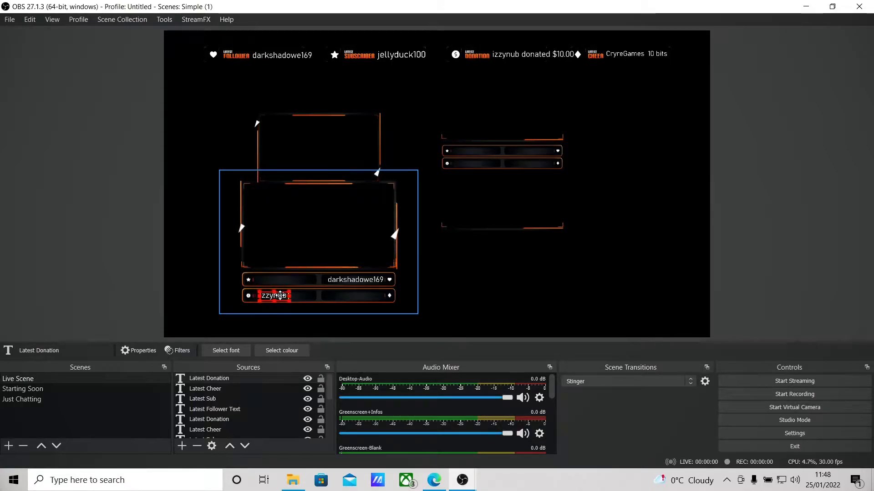
left_click(499, 330)
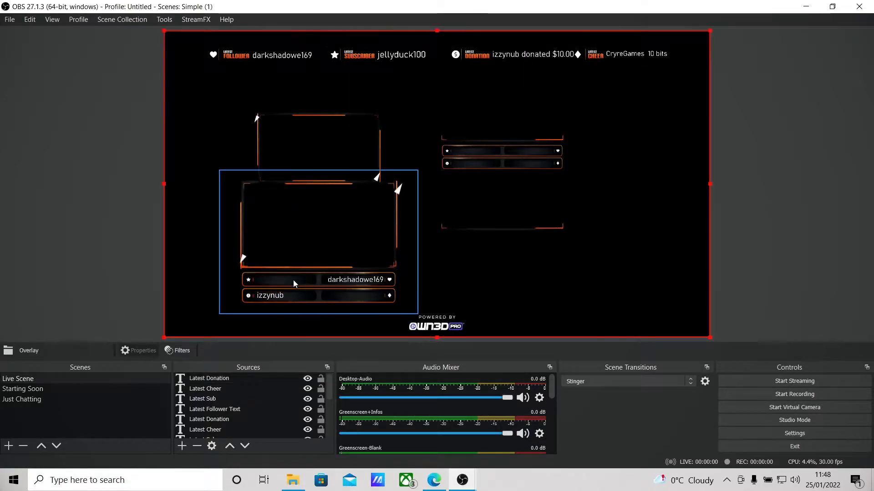
left_click(273, 296)
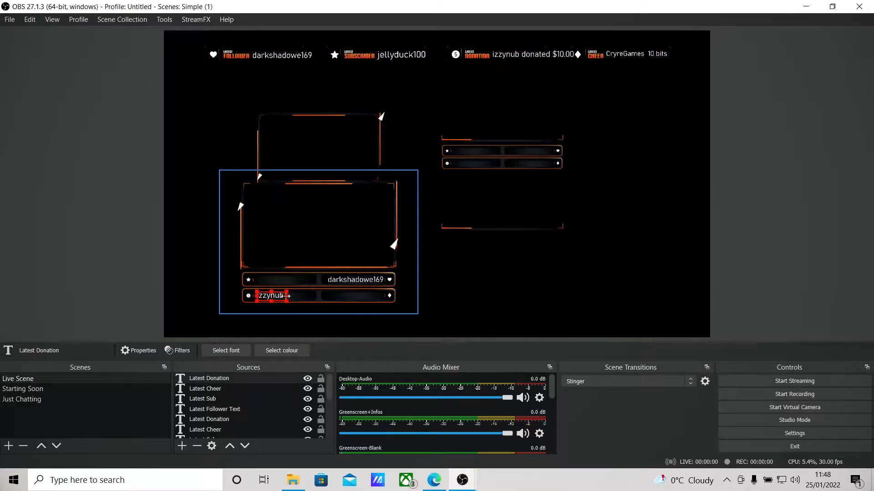
left_click_drag(322, 300, 287, 301)
left_click(153, 278)
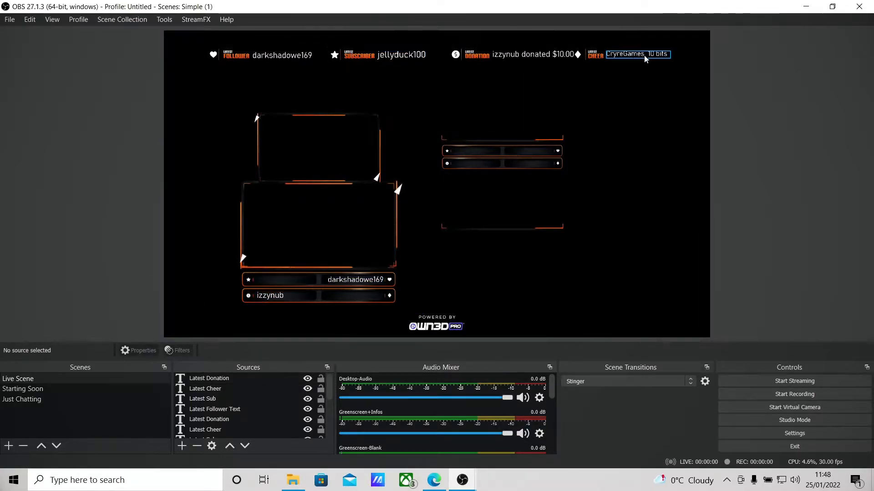
Place the duplicated Latest Cheer label beside the diamond icon in the webcam's lower info bar, showing only the cheerer name.
left_click_drag(644, 58, 333, 298)
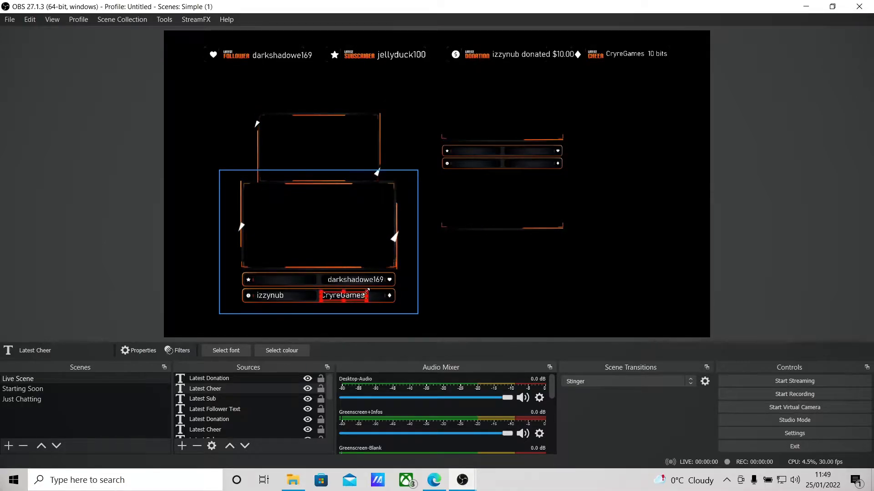
left_click_drag(362, 296, 370, 296)
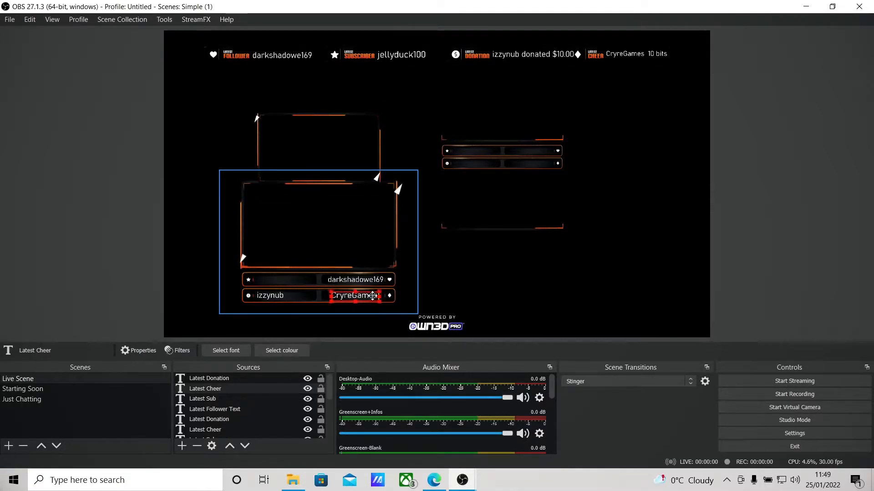
left_click(599, 302)
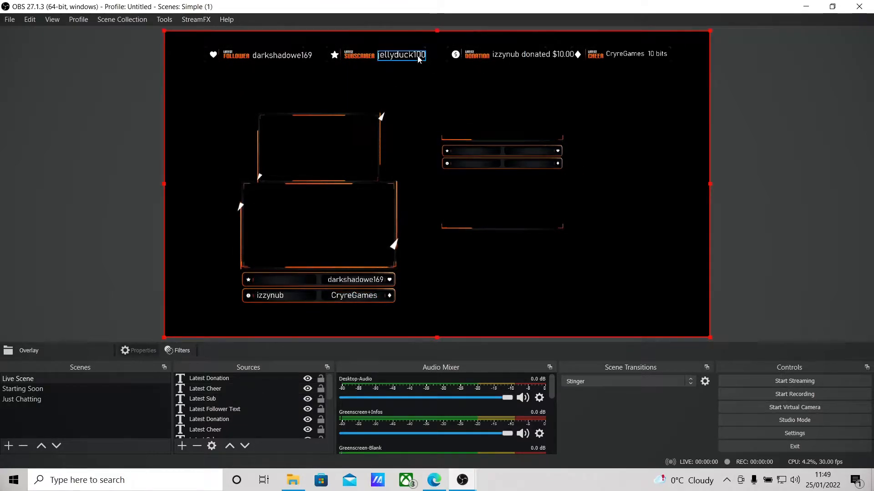
Place the duplicated Latest Sub label beside the star icon in the webcam's upper info bar.
left_click(401, 54)
key("ctrl+v")
key("ctrl+z")
left_click_drag(399, 56, 288, 279)
left_click(139, 313)
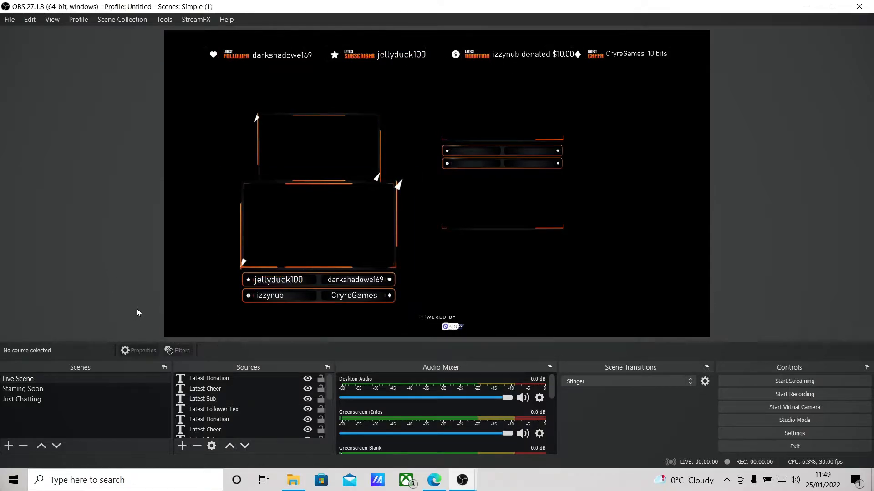
Move the four duplicated label sources into the Webcam group above Webcam+Info and check the group's contents.
left_click(205, 381)
left_click(216, 409, "shift")
left_click(295, 241)
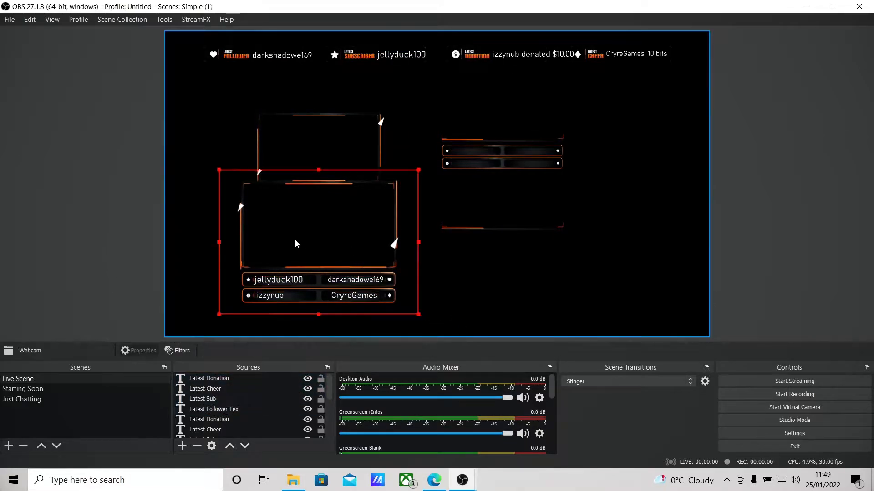
scroll(245, 400, "up", 5)
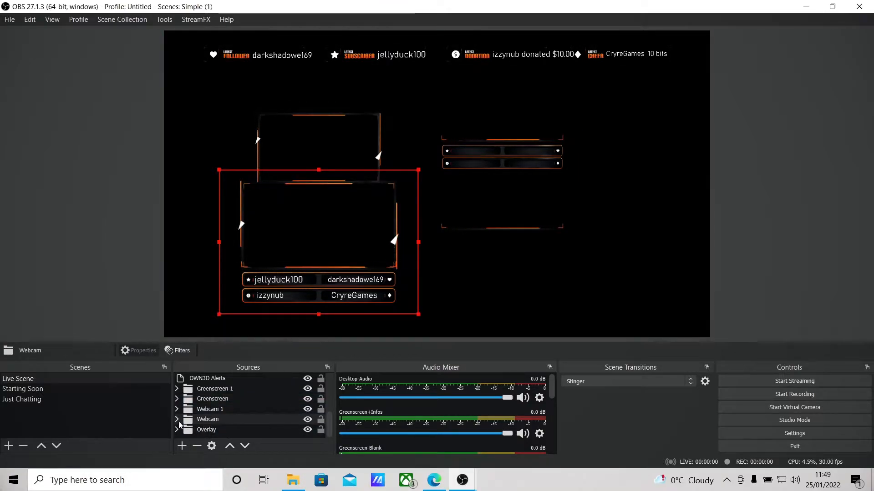
scroll(214, 403, "up", 5)
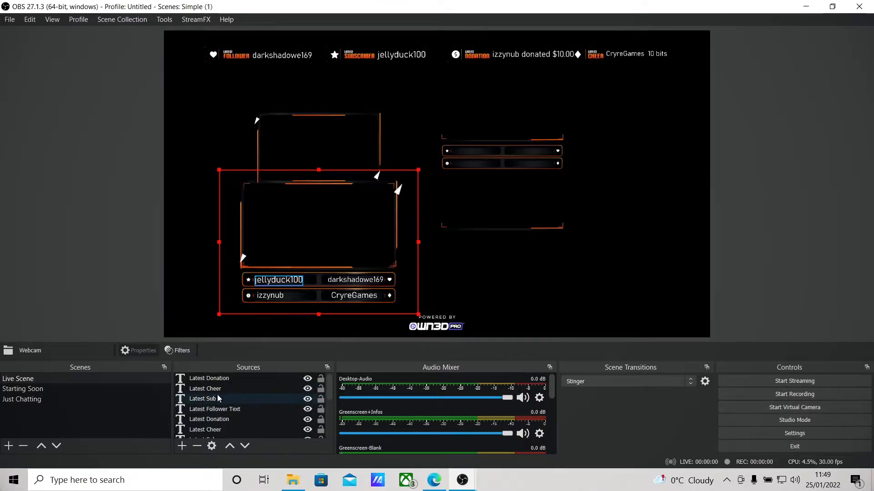
left_click(217, 381)
left_click(222, 410, "shift")
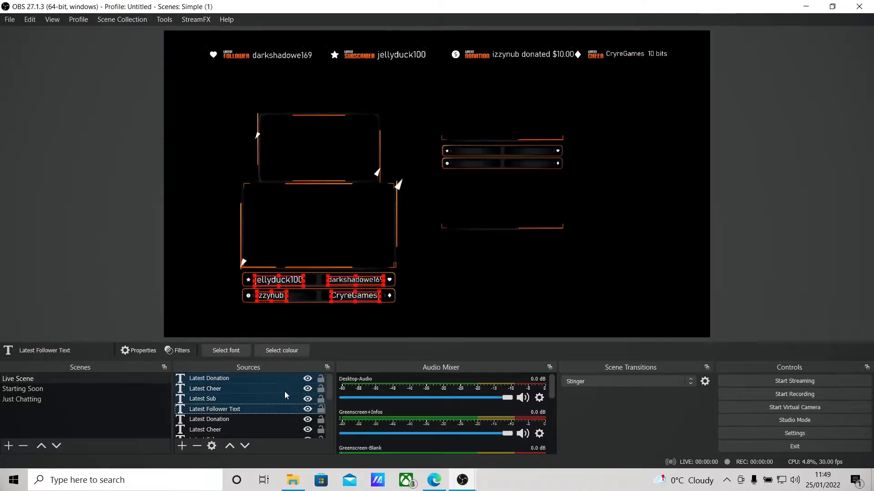
left_click_drag(233, 401, 203, 420)
scroll(209, 418, "down", 3)
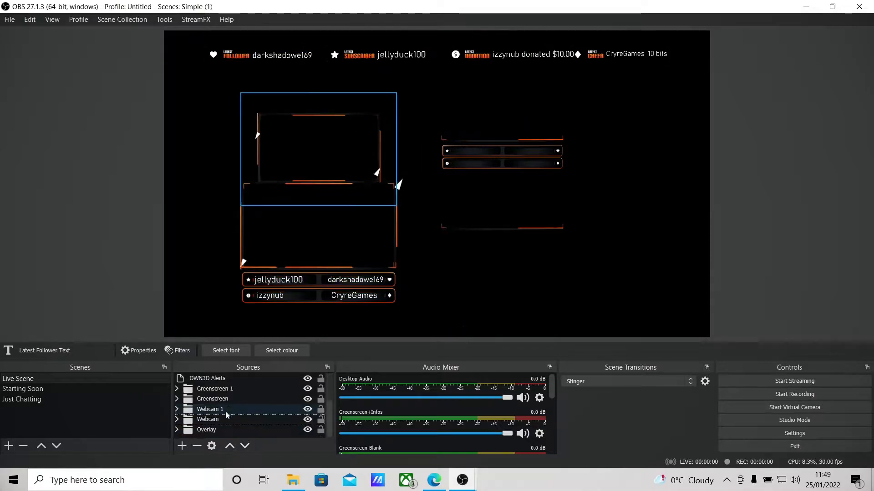
left_click(177, 420)
scroll(218, 420, "down", 2)
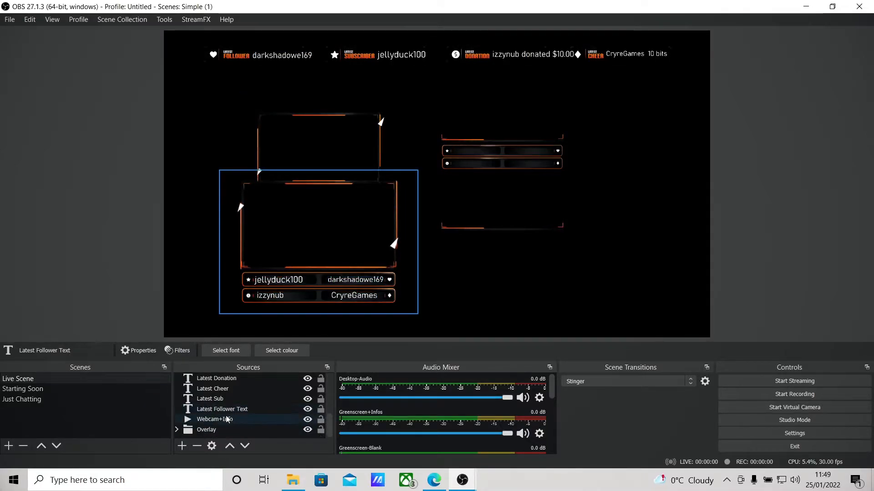
left_click(222, 419)
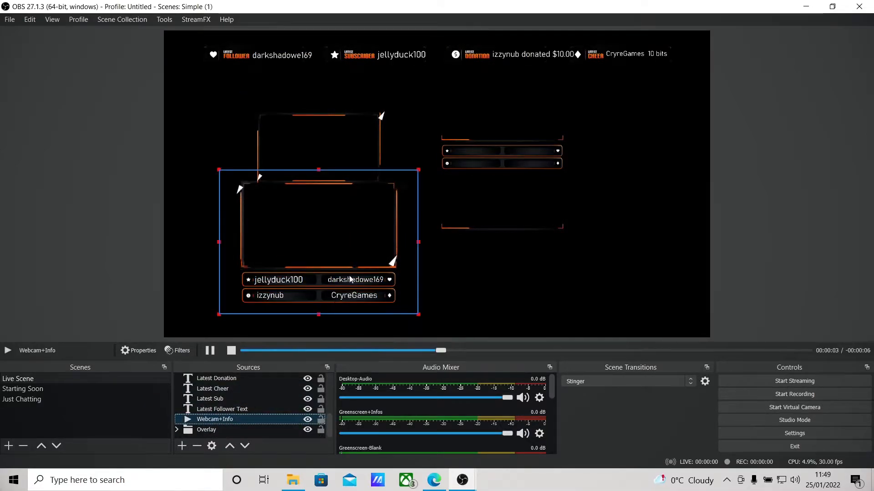
scroll(224, 397, "up", 1)
left_click(178, 399)
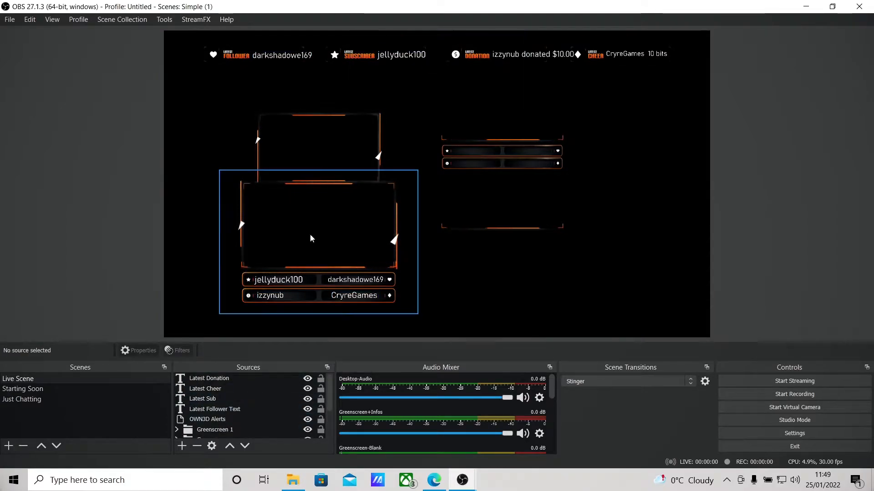
Move the Webcam group with its labels towards the canvas's lower-left corner and hide the Webcam 1 group.
left_click_drag(335, 246, 269, 258)
left_click(735, 231)
left_click_drag(337, 154, 299, 120)
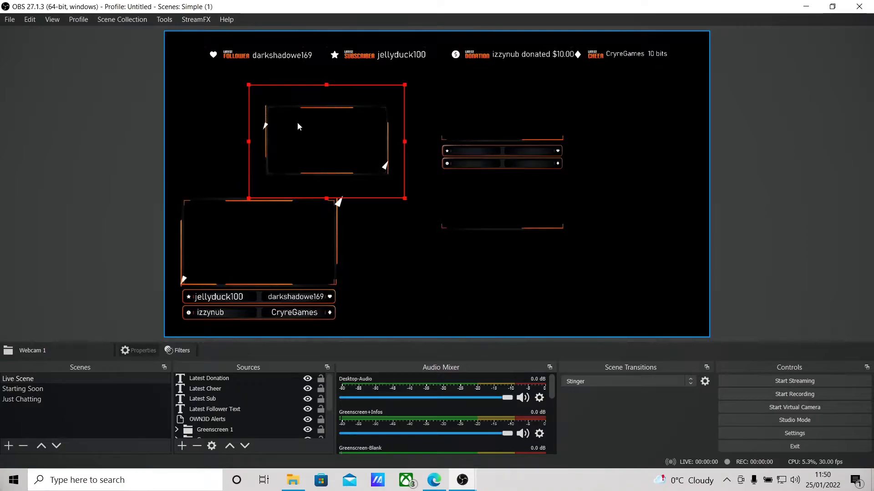
scroll(279, 410, "down", 2)
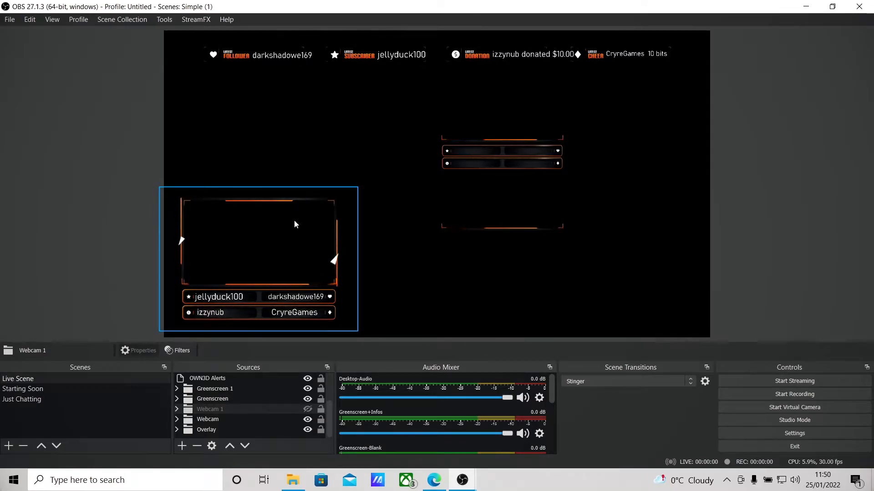
Hide the Greenscreen group and show it again.
left_click(512, 156)
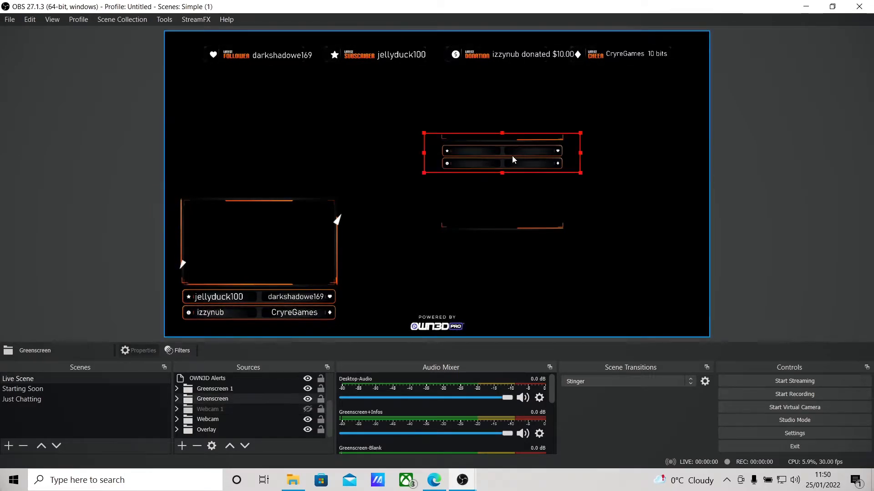
left_click(308, 399)
left_click(494, 215)
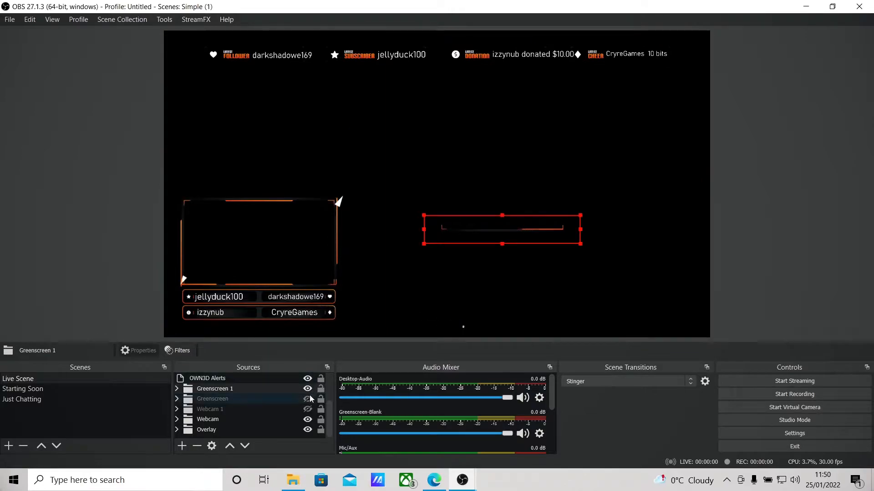
left_click(308, 399)
Remove the Greenscreen group from the Live Scene and undo the removal.
left_click(503, 143)
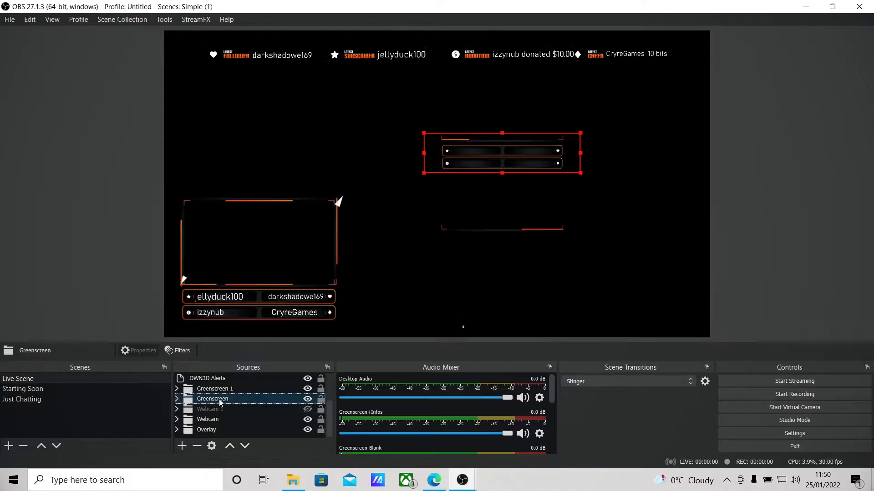
key("Delete")
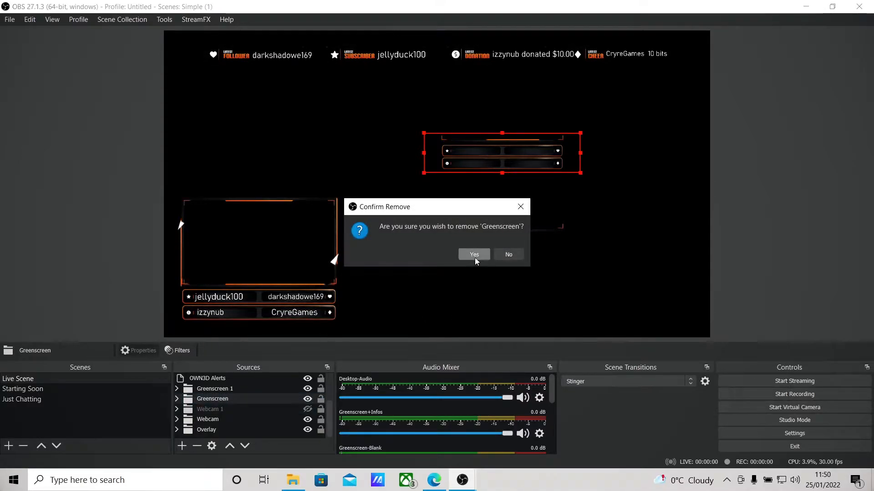
left_click(474, 254)
left_click(214, 430)
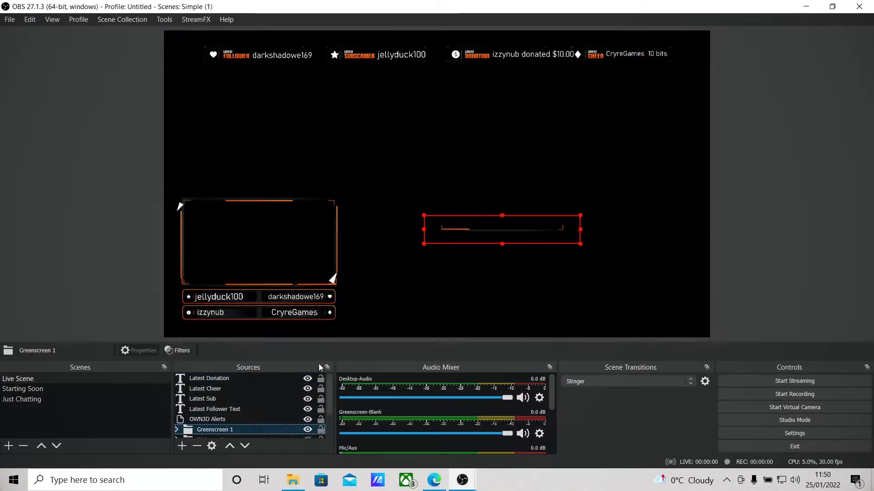
key("ctrl+z")
scroll(287, 410, "down", 2)
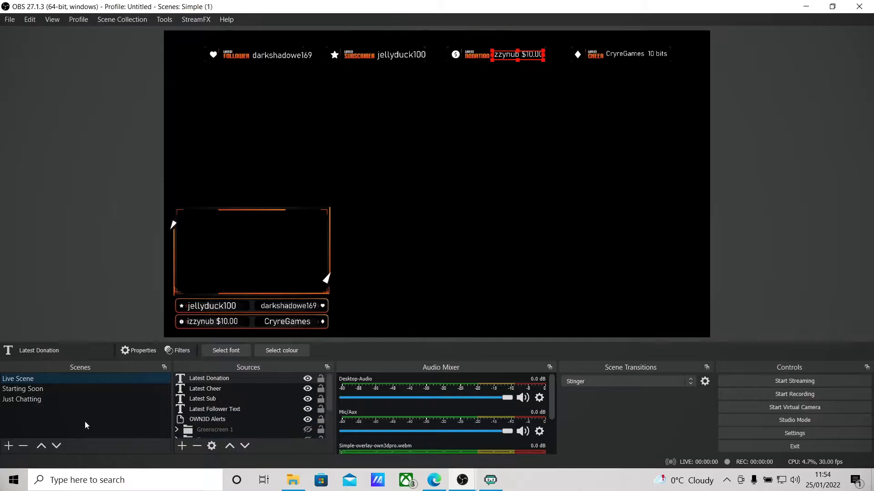
Switch from the Live Scene to the Starting Soon scene.
left_click(630, 220)
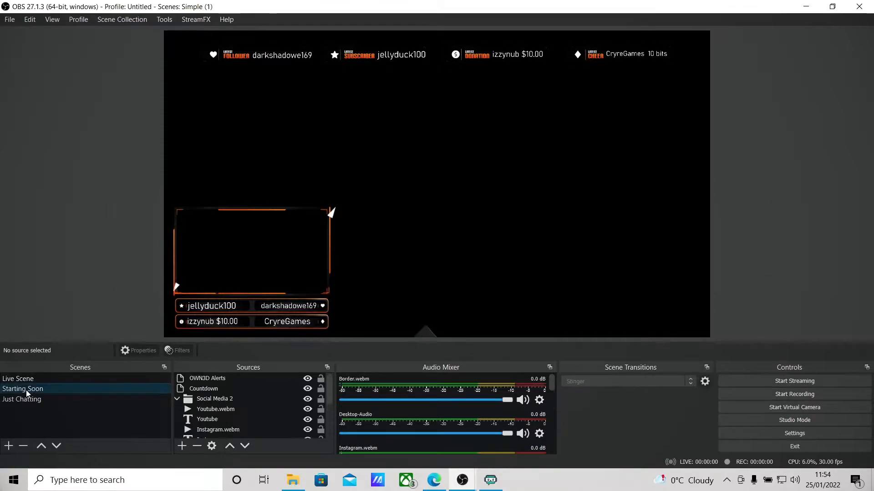
Hide the Youtube.webm icon in the Starting Soon scene and show it again.
left_click(26, 389)
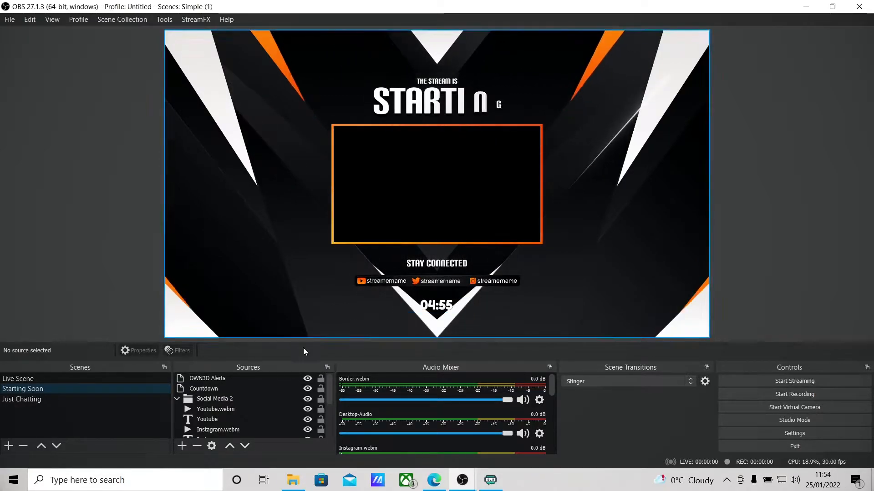
scroll(249, 415, "down", 2)
scroll(238, 419, "up", 1)
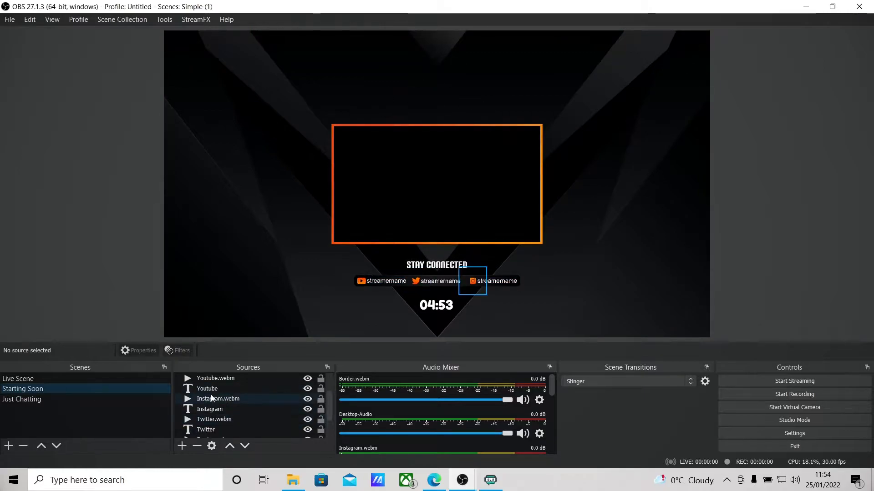
left_click(237, 398)
left_click(236, 379)
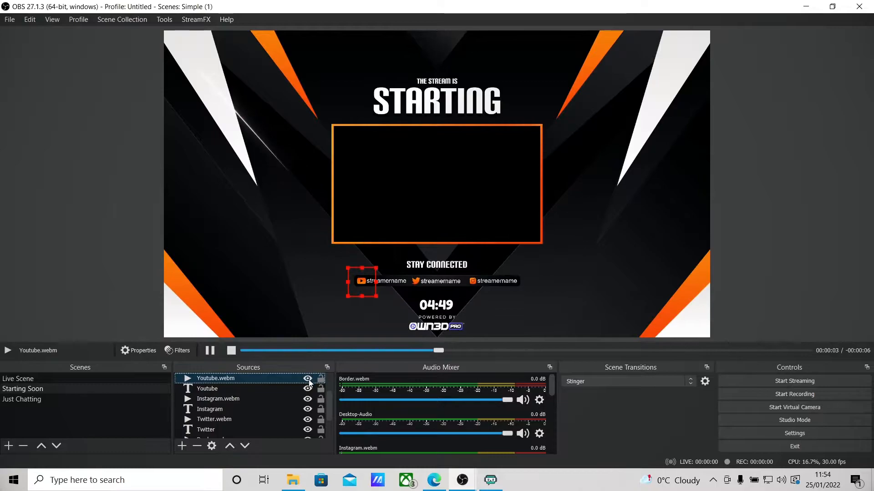
left_click(307, 380)
left_click(308, 380)
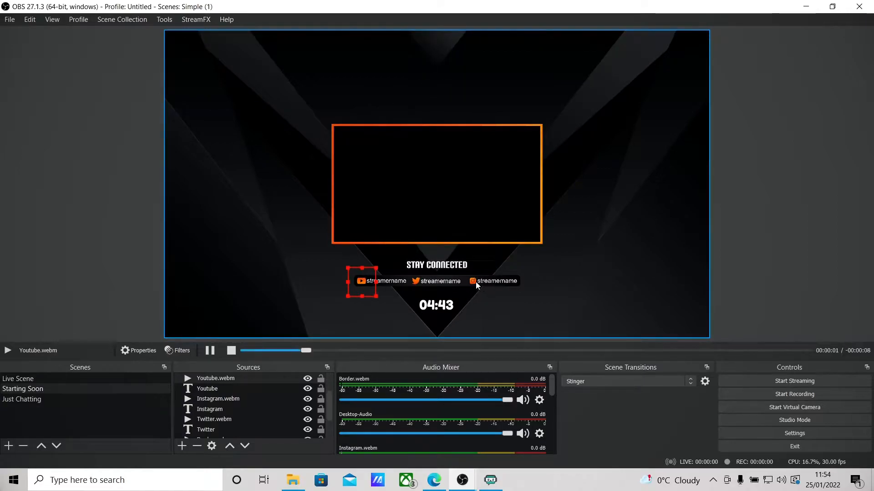
Change the Youtube text source in the Starting Soon scene to MediaTV.
double_click(210, 390)
left_click_drag(379, 326, 237, 321)
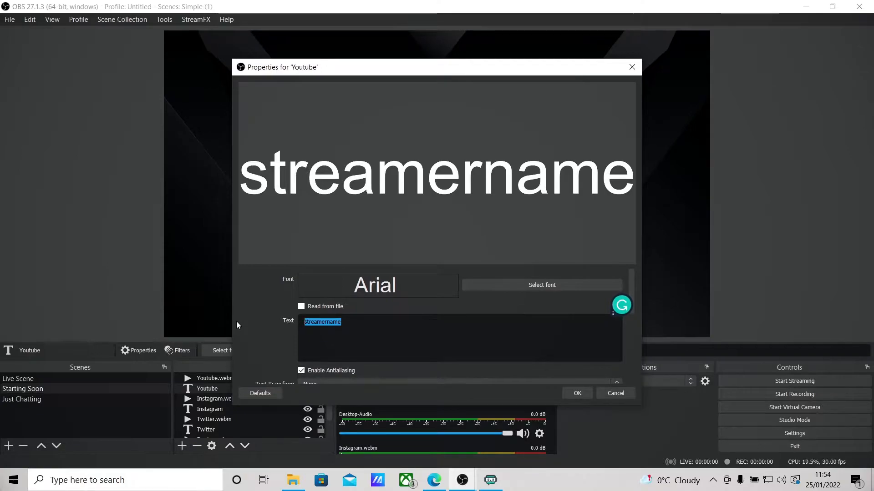
type("Media")
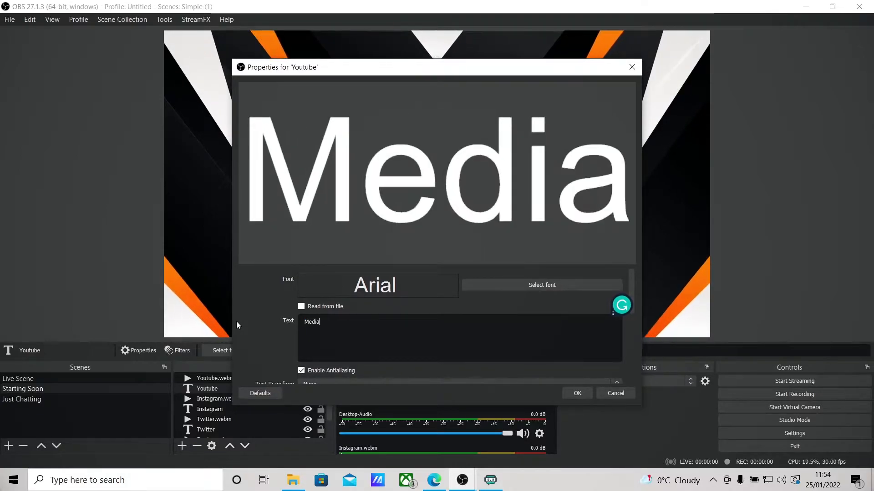
type("TV")
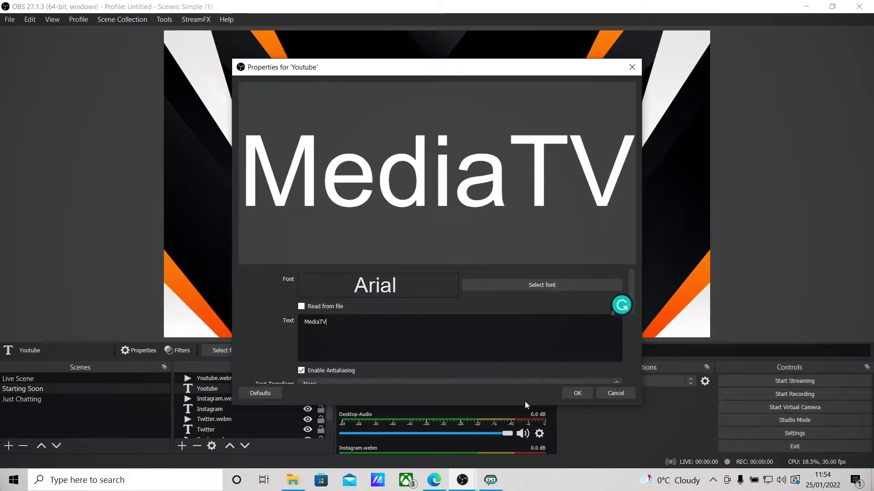
left_click(577, 393)
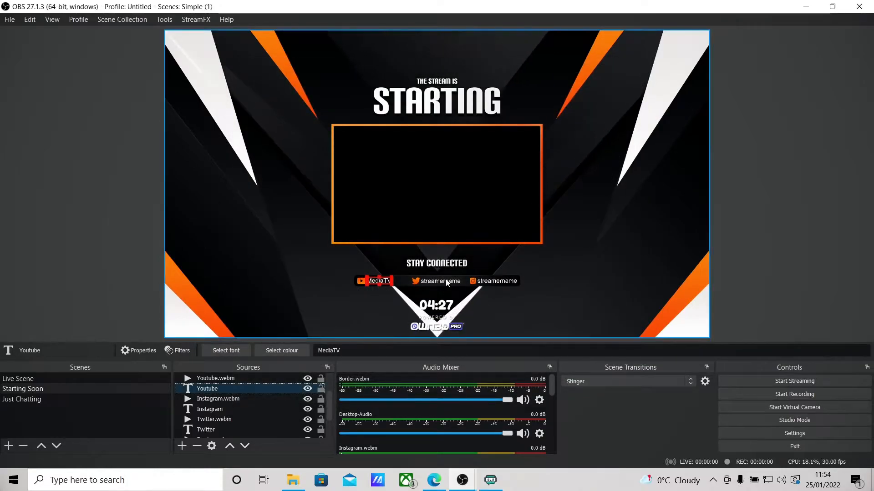
Change the Twitter text source in the Starting Soon scene to MediaTV.
left_click(212, 429)
double_click(212, 428)
key("ctrl+a")
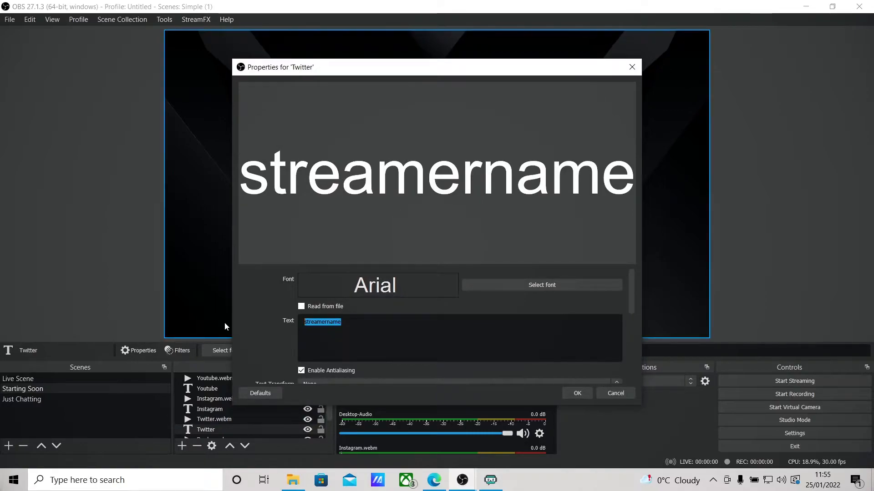
type("MediaTV")
key("Return")
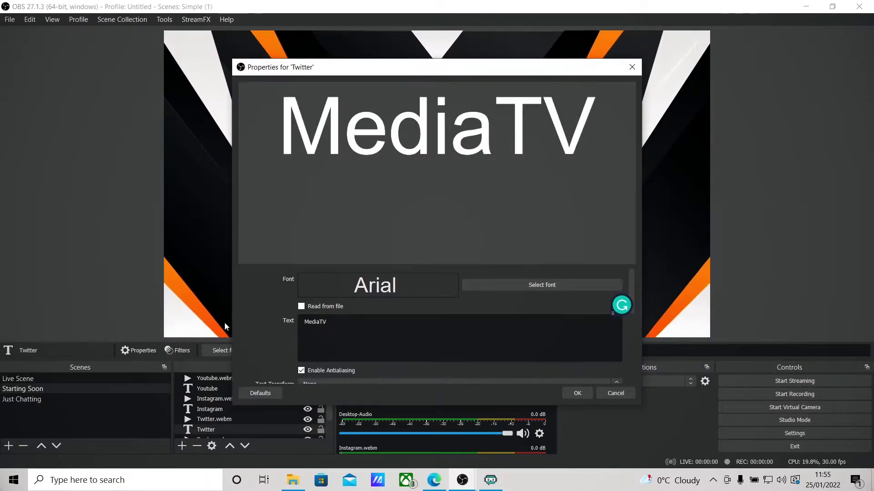
key("BackSpace")
left_click(577, 393)
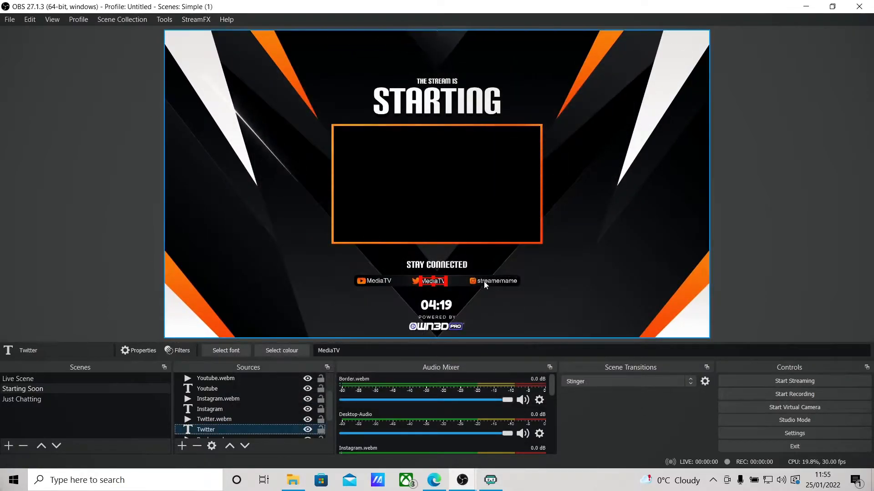
Change the Instagram text source in the Starting Soon scene to MediaIG and deselect it.
scroll(251, 412, "down", 1)
scroll(219, 416, "up", 1)
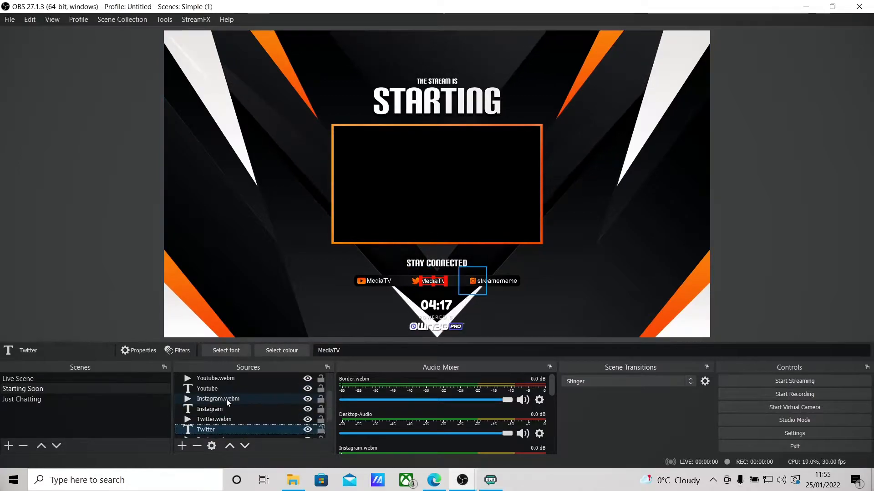
double_click(214, 409)
left_click(335, 322)
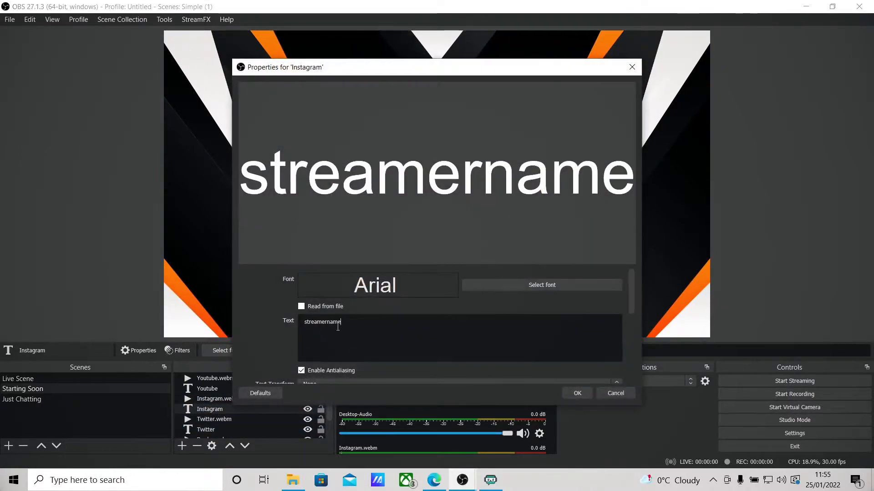
key("ctrl+a")
type("MediaIG")
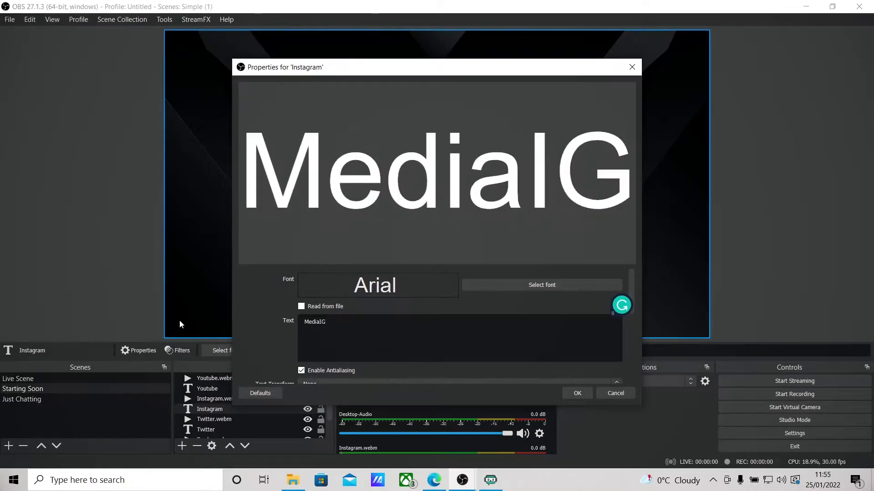
left_click(583, 394)
left_click(784, 298)
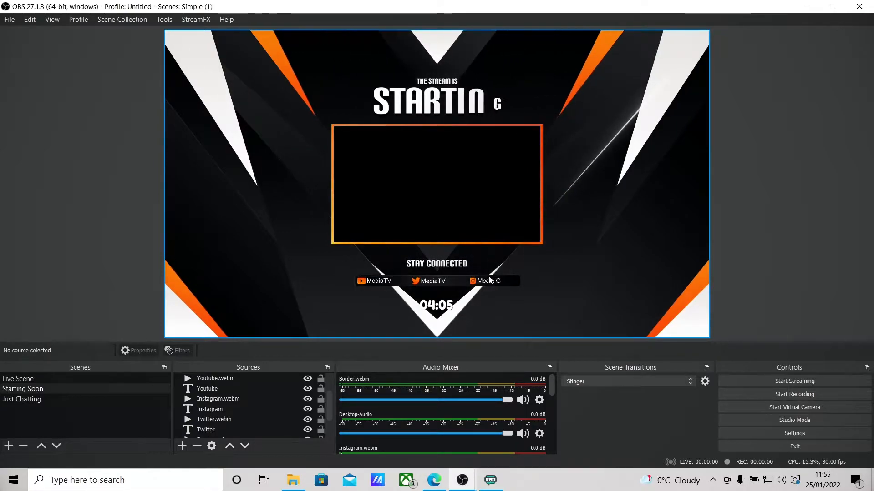
View the Just Chatting scene, then copy the Latest Follower Text, Latest Sub and Latest Donation sources from the Live Scene.
left_click(30, 402)
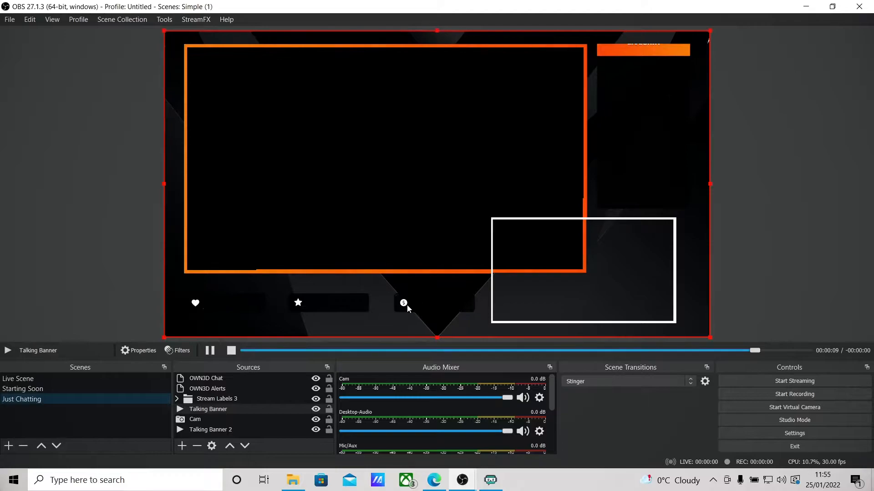
left_click(31, 380)
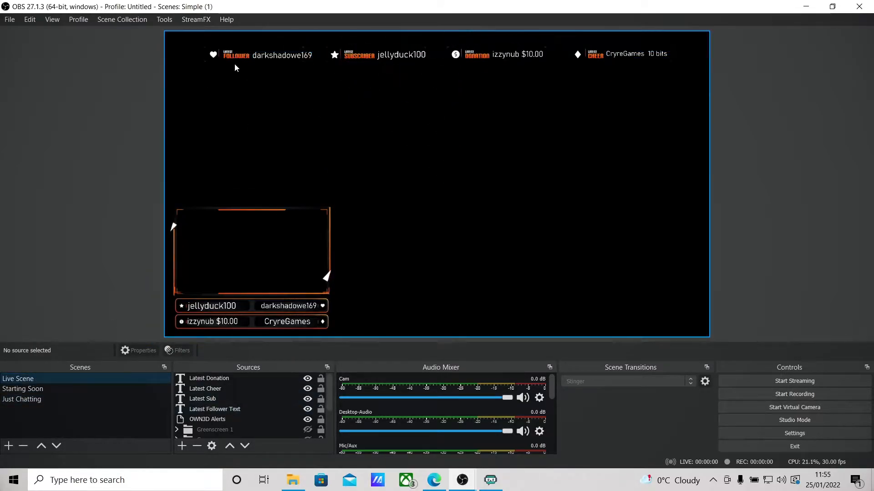
left_click(278, 58)
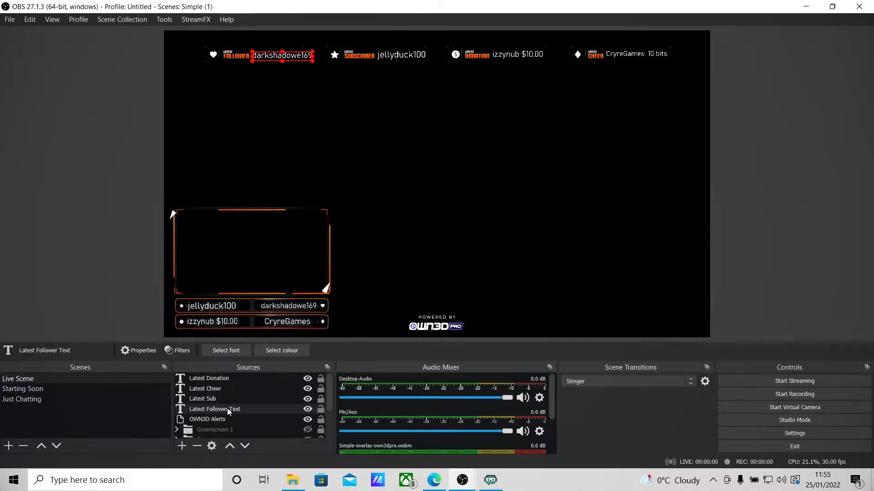
left_click(406, 58)
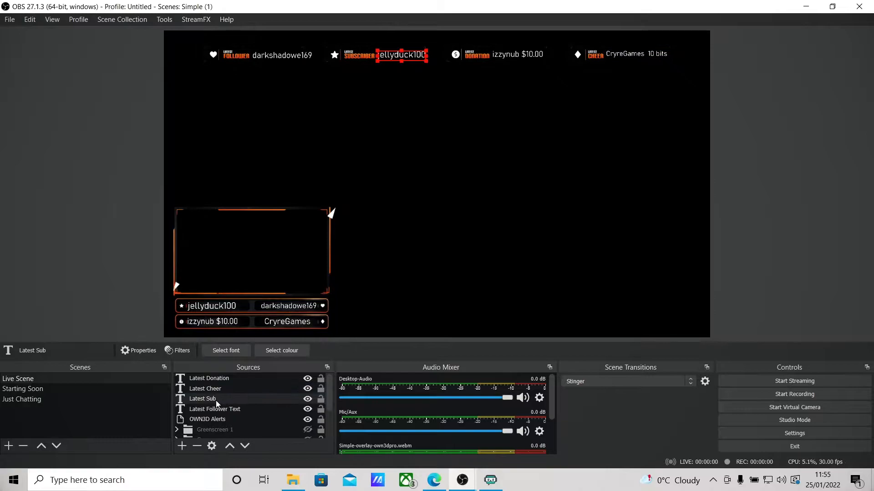
left_click(533, 55)
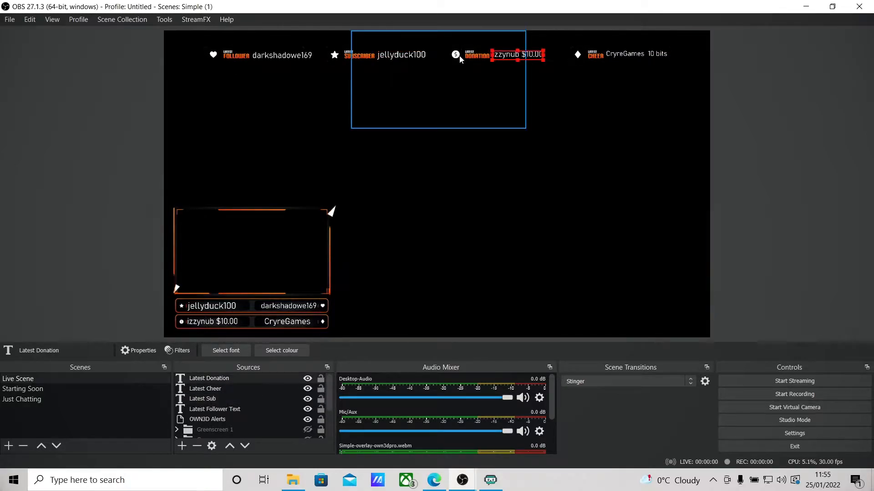
left_click(233, 411, "ctrl")
right_click(226, 409)
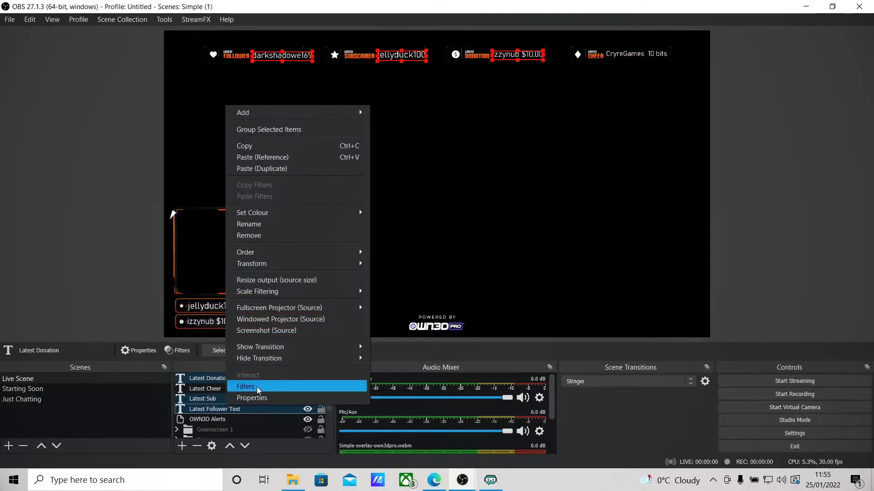
left_click(268, 150)
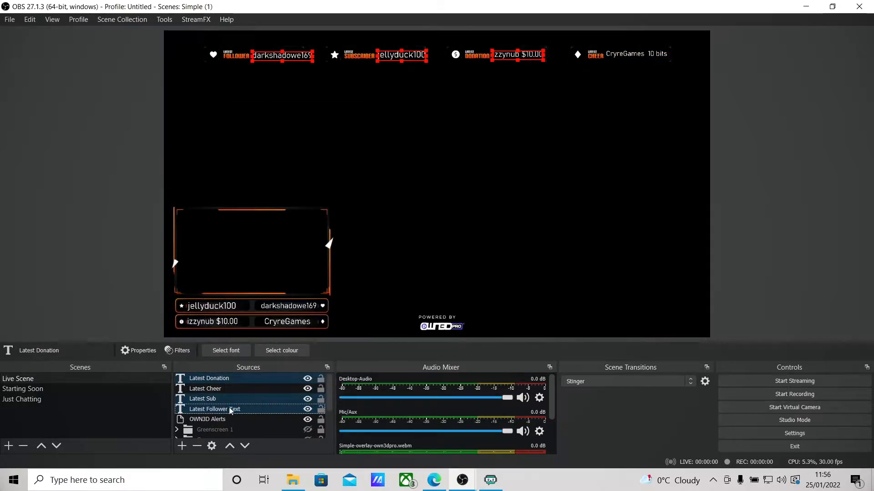
Paste the copied labels into the Just Chatting scene and place Latest Donation beside the dollar icon.
left_click(18, 398)
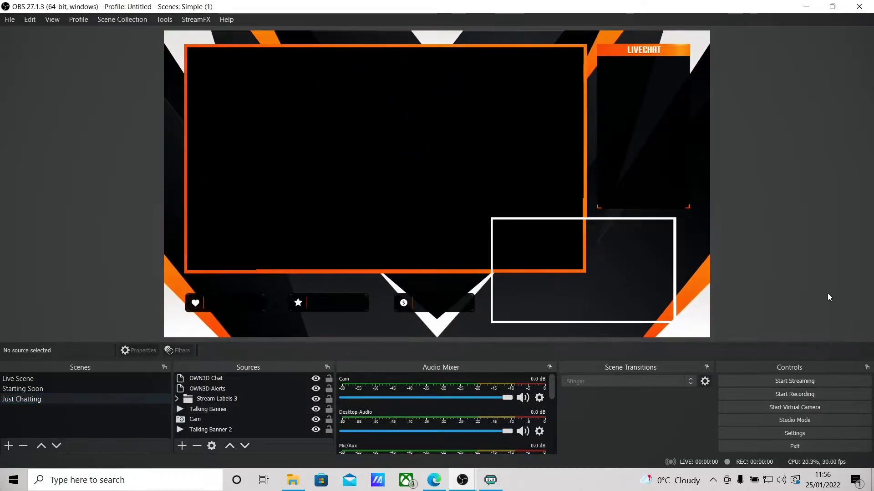
left_click_drag(533, 59, 276, 240)
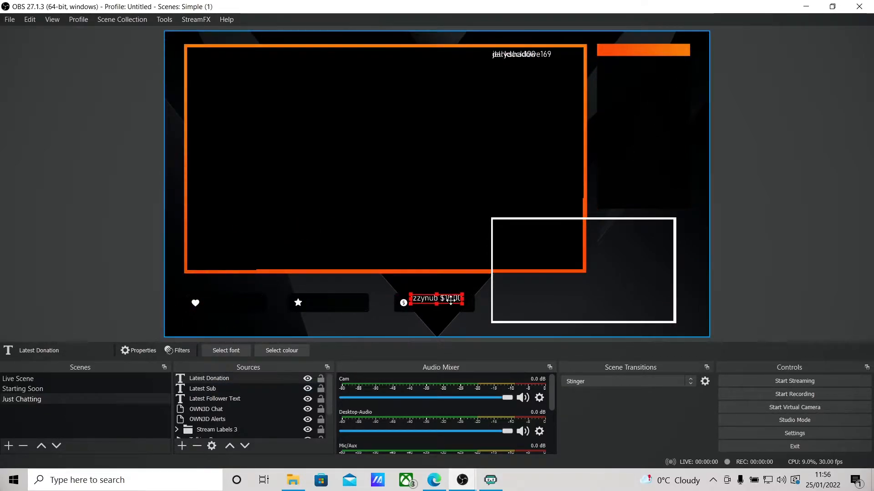
left_click_drag(451, 300, 451, 304)
Place the Latest Sub label beside the star icon and the Latest Follower Text label beside the heart icon.
left_click(519, 57)
left_click_drag(519, 57, 237, 298)
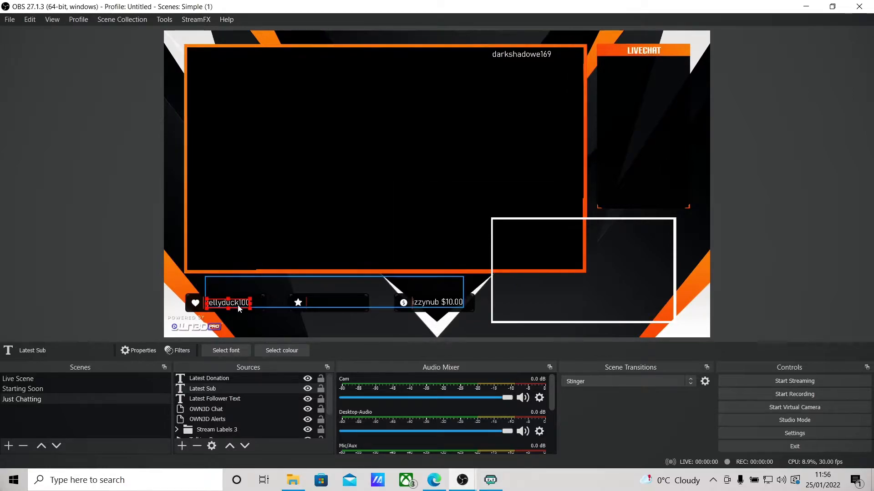
left_click_drag(316, 297, 342, 302)
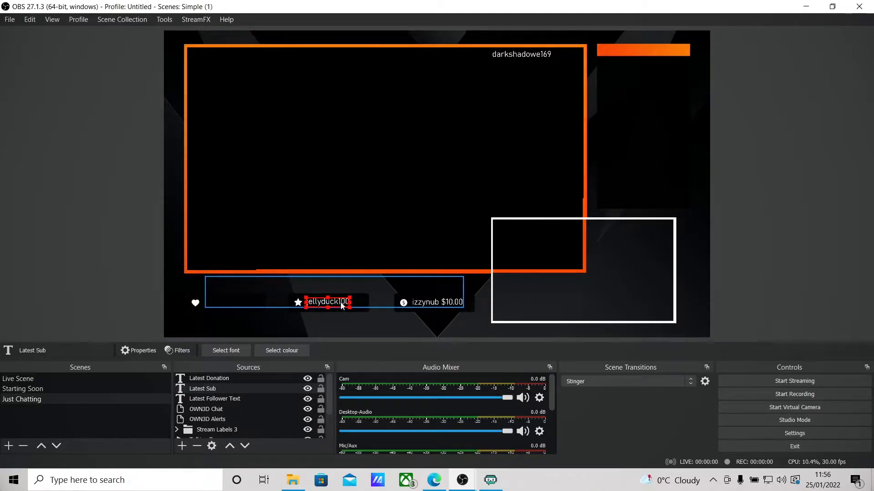
left_click_drag(518, 55, 231, 305)
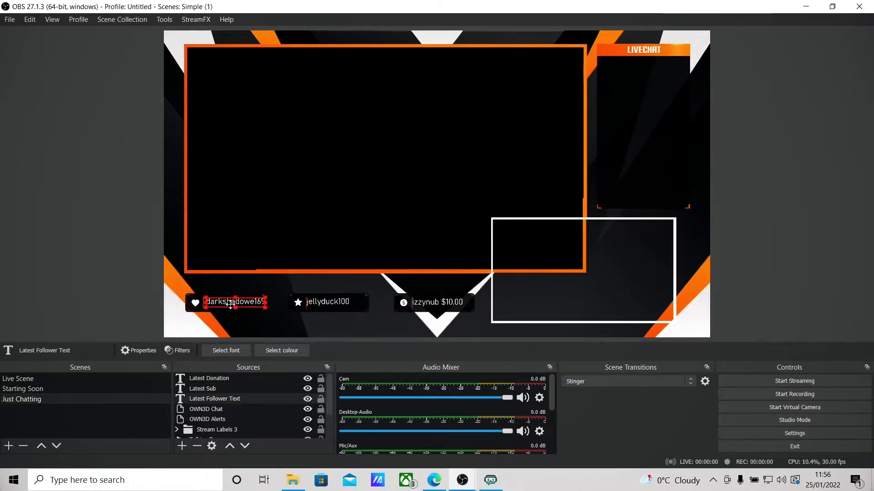
Compare the labels with the Live Scene, return to Just Chatting and nudge the Latest Donation label slightly to the right.
left_click(31, 381)
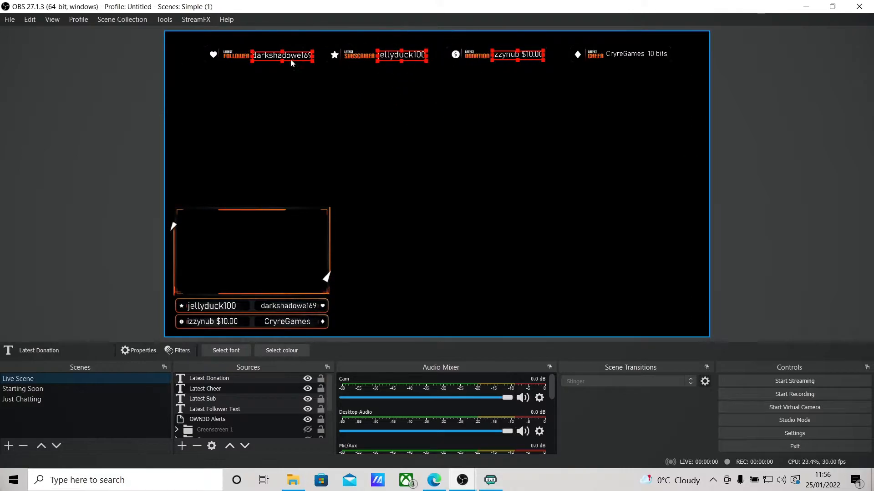
left_click(22, 398)
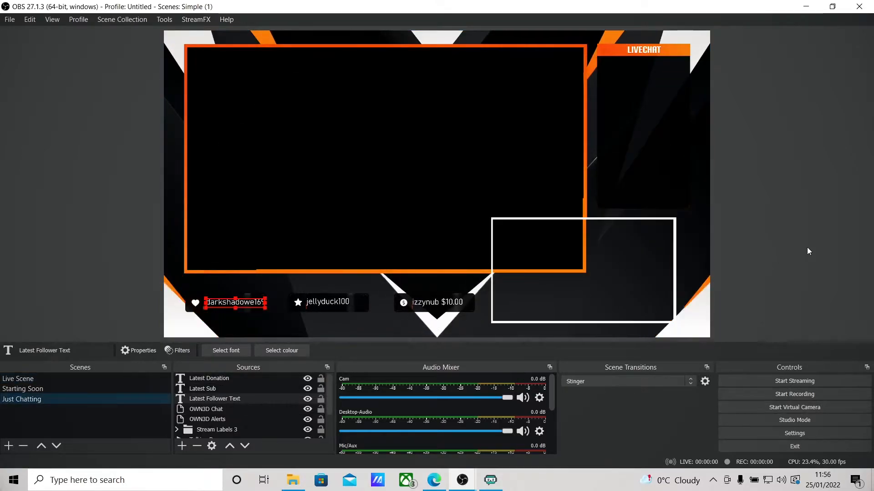
left_click(808, 251)
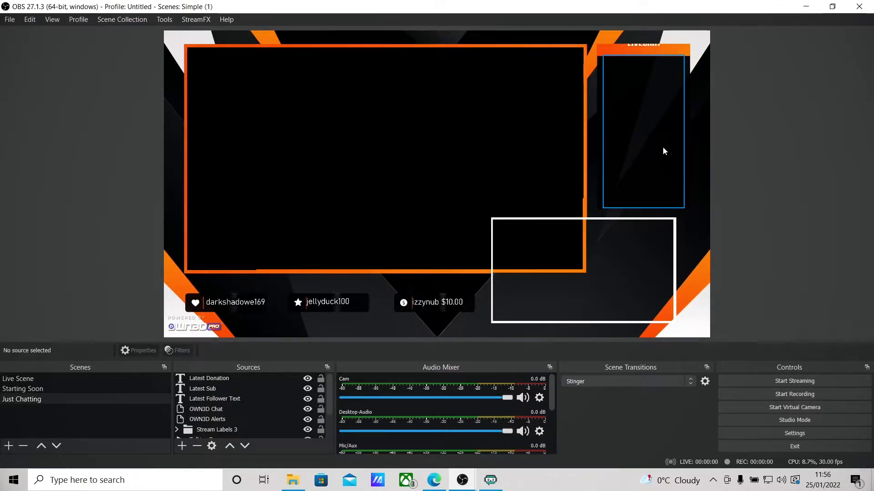
left_click(443, 303)
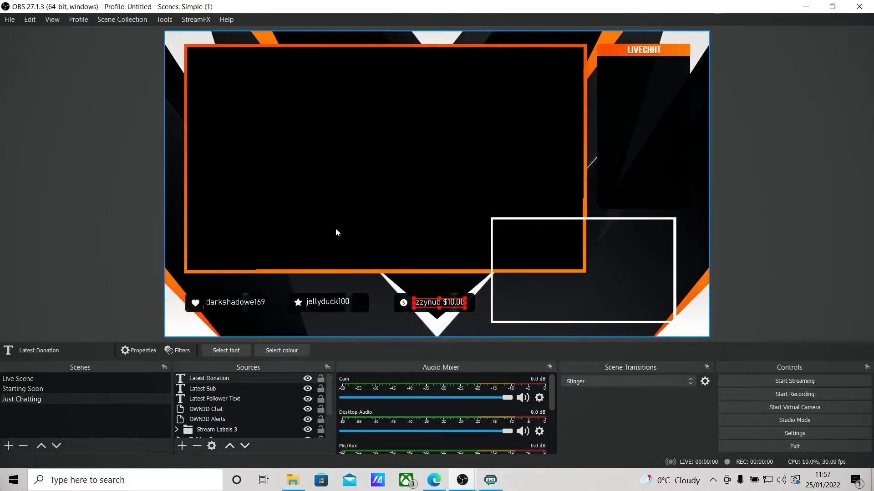
Test the OWN3D Chat source by sending "heyyyyy" and "nooooob" in the channel's Twitch chat in the browser, and return to OBS.
left_click(646, 137)
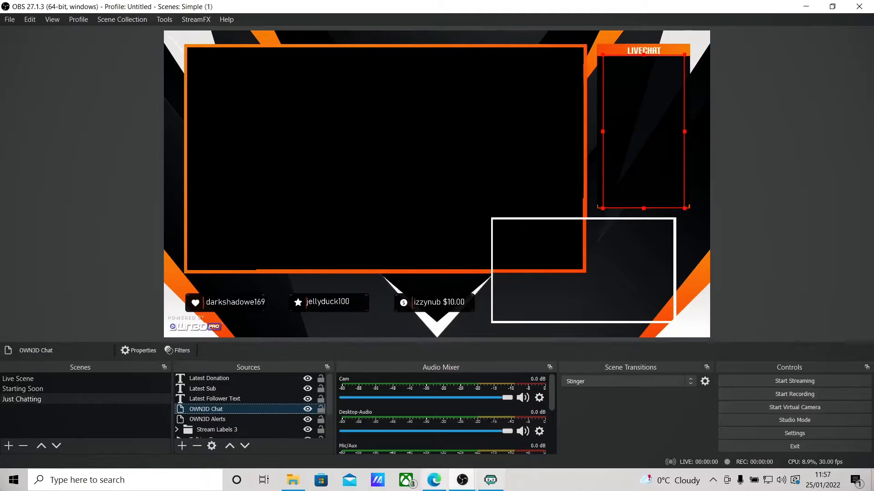
mouse_move(434, 480)
left_click(447, 447)
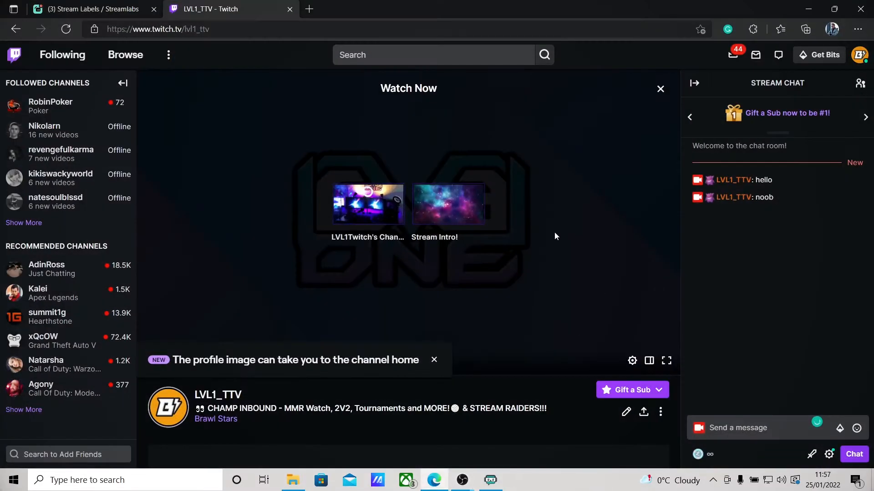
left_click(751, 428)
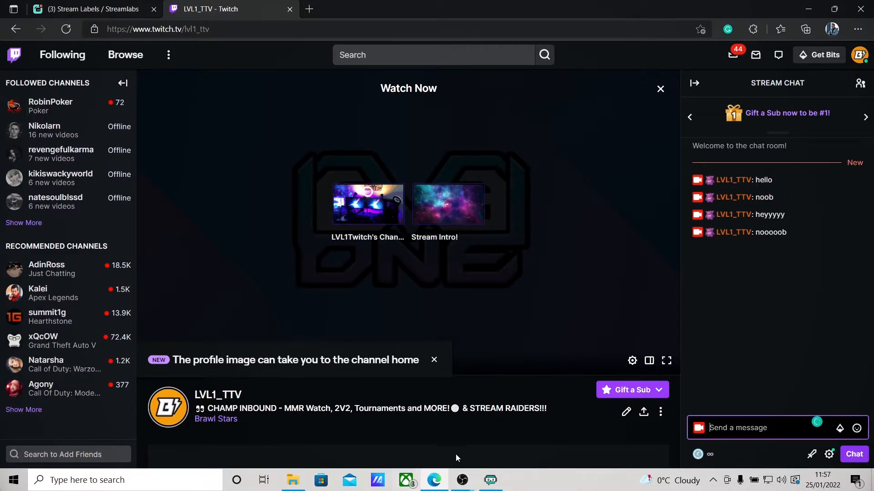
mouse_move(474, 482)
left_click(533, 453)
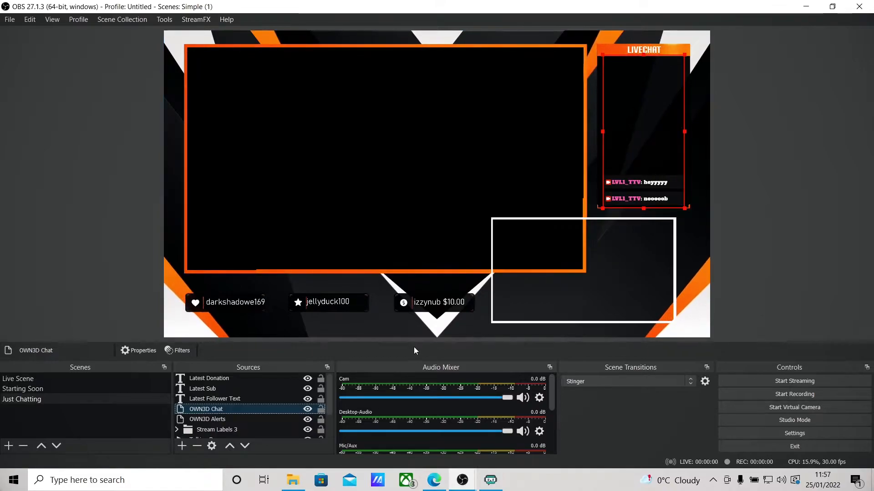
Copy the OWN3D Chat source from Just Chatting into the Live Scene and place it near the canvas's right edge, below the label bar.
left_click(215, 418)
left_click(214, 411)
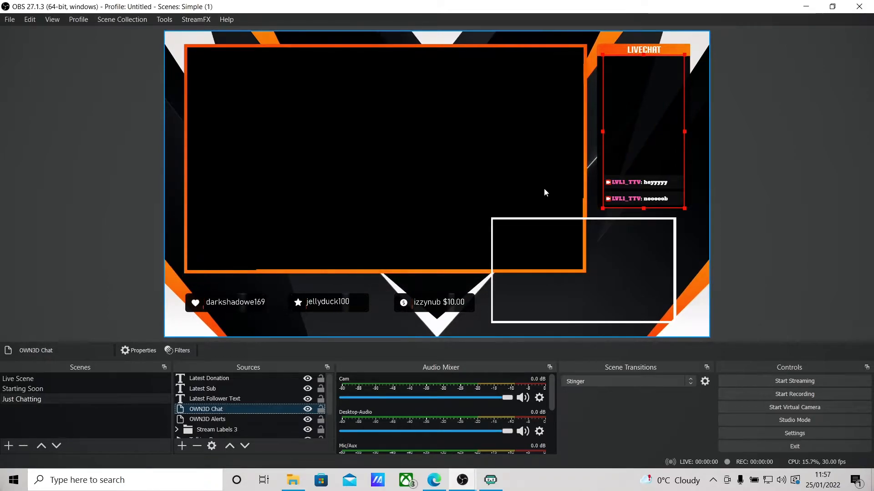
right_click(200, 409)
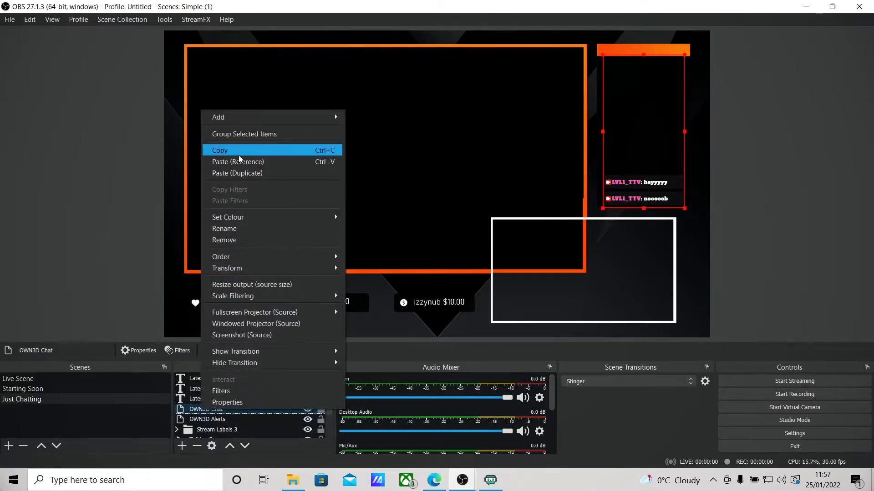
left_click(220, 150)
left_click(18, 379)
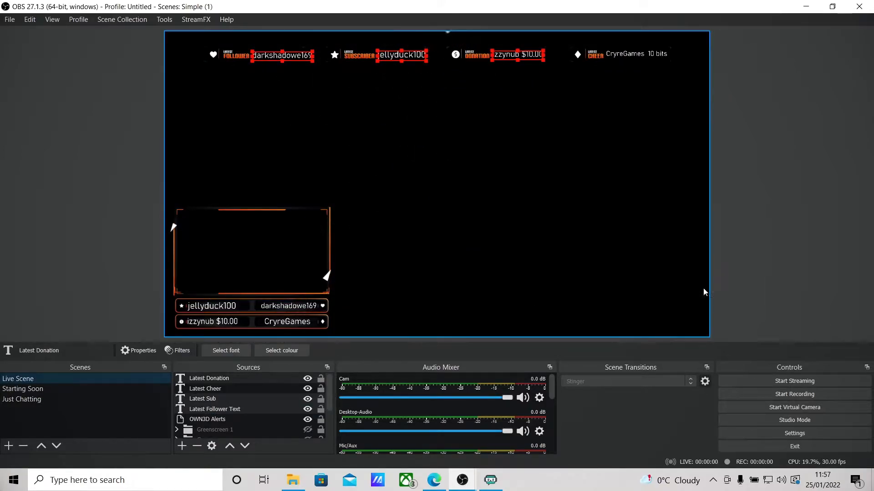
left_click(802, 285)
key("ctrl+v")
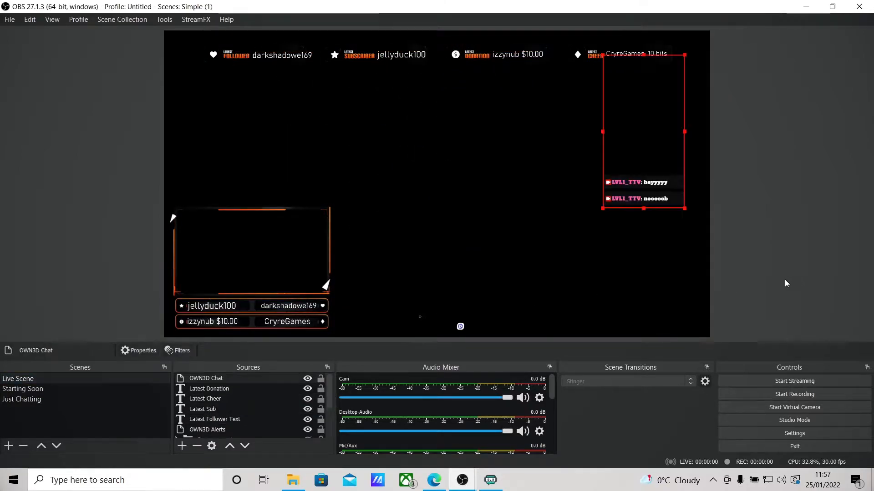
left_click_drag(648, 150, 662, 208)
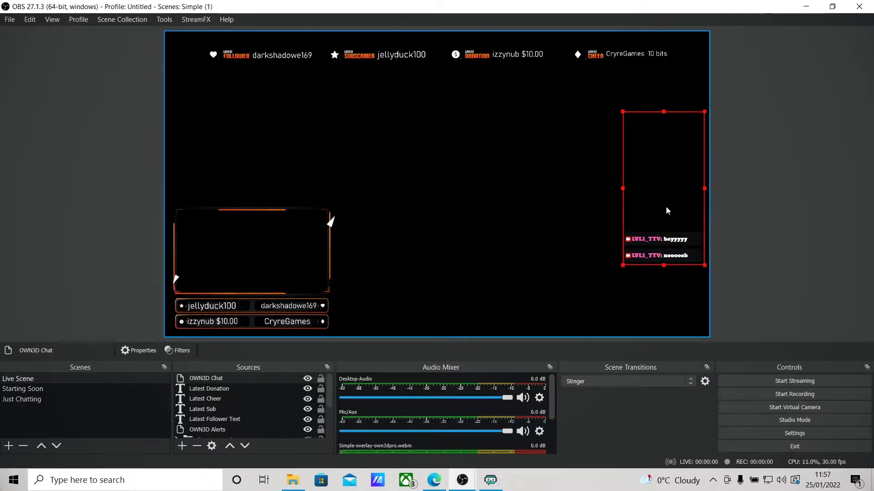
right_click(208, 382)
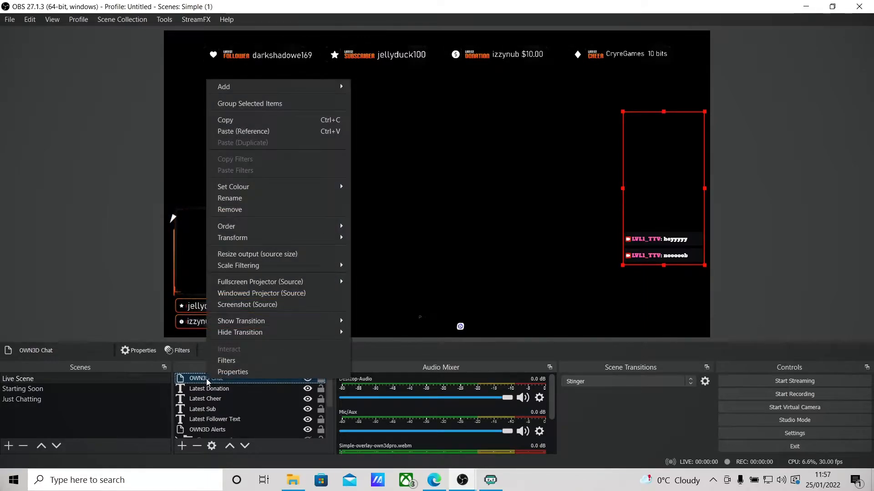
left_click(240, 361)
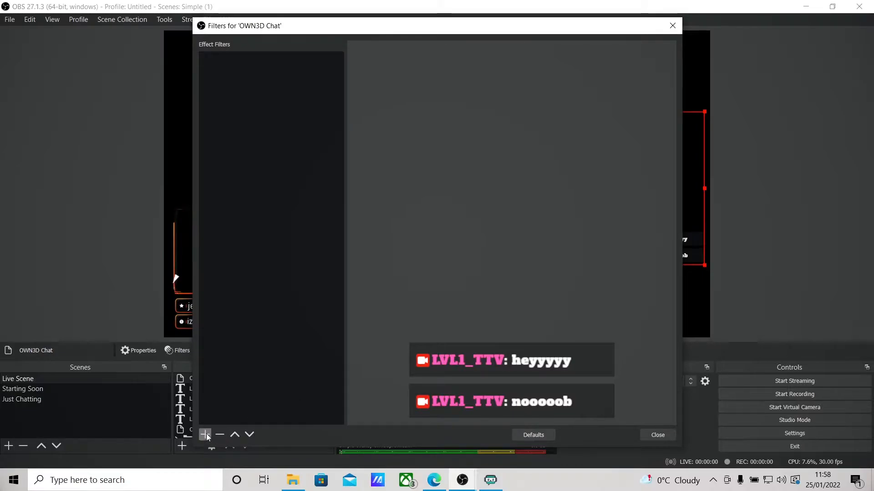
left_click(651, 434)
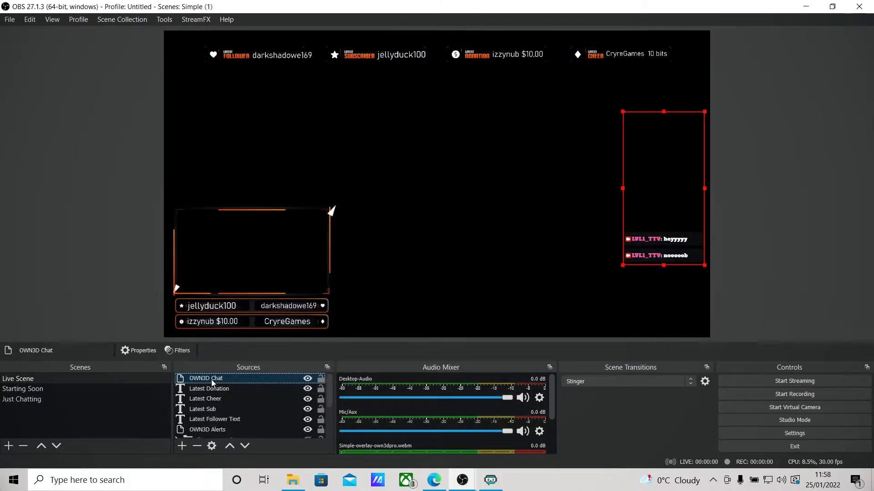
Add a Colour Correction filter to the OWN3D Chat source and lower its opacity to about 0.86.
right_click(215, 381)
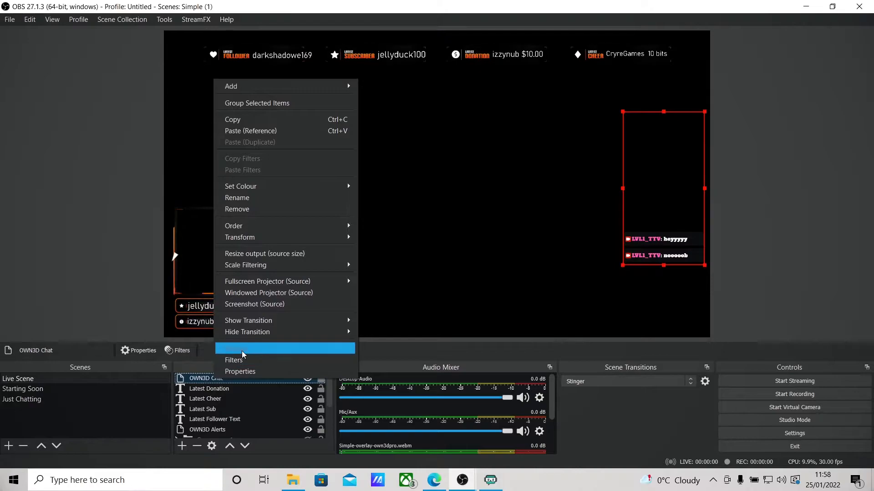
left_click(242, 361)
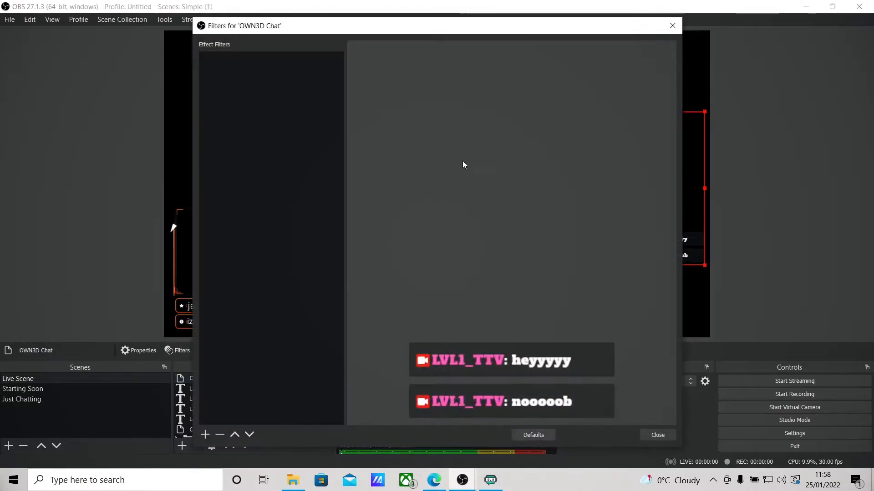
left_click(205, 435)
left_click(253, 303)
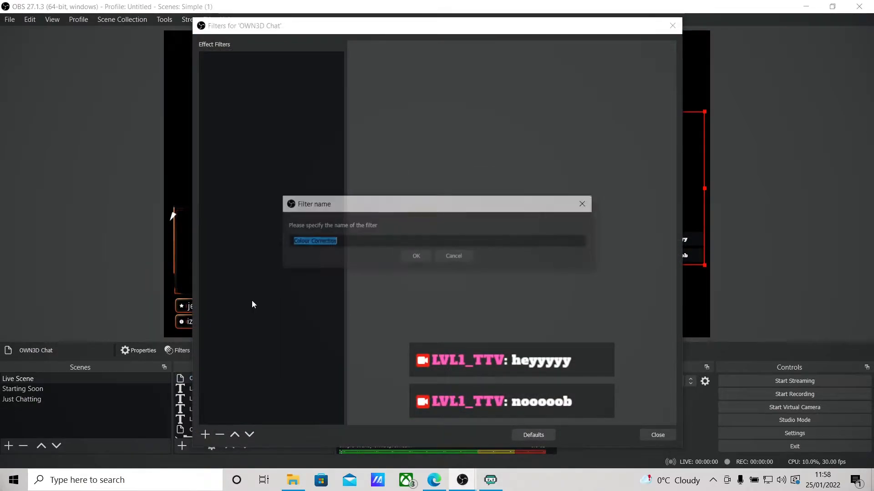
left_click(416, 257)
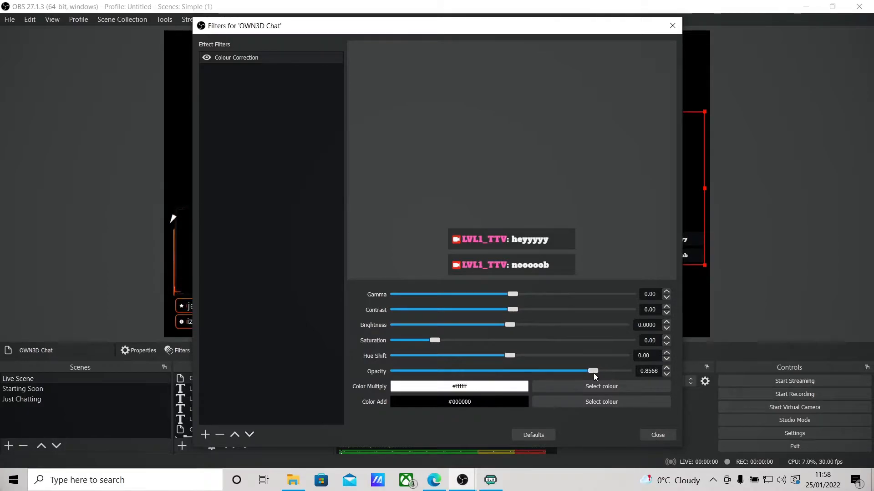
left_click(658, 435)
left_click(801, 306)
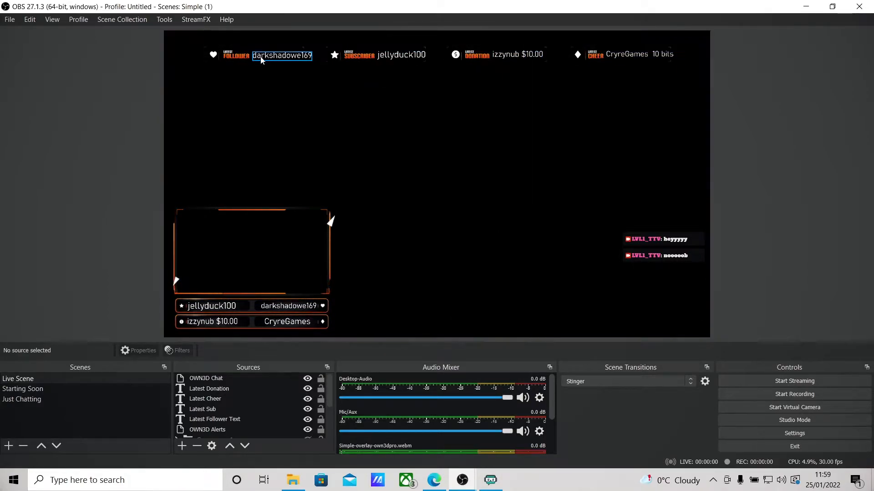
Try moving the Latest Follower Text label on the canvas, undo the move and select all four label texts in the preview.
left_click_drag(261, 60, 340, 111)
key("ctrl+z")
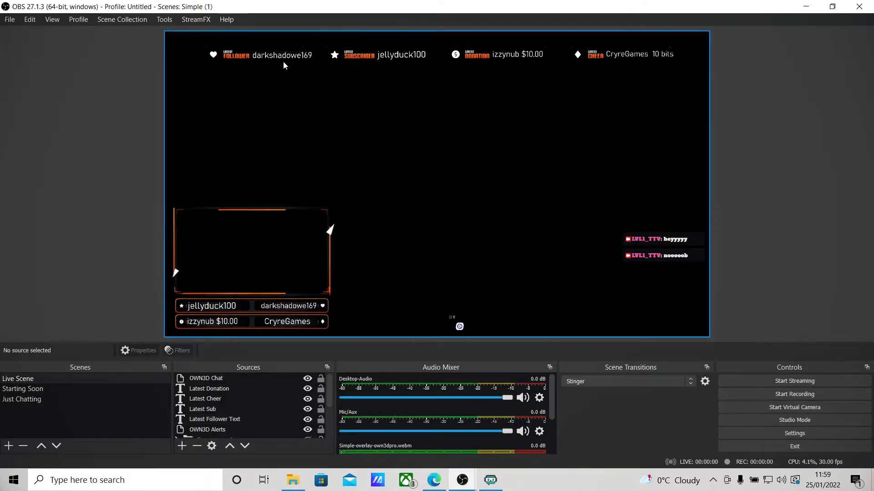
left_click(401, 60, "ctrl")
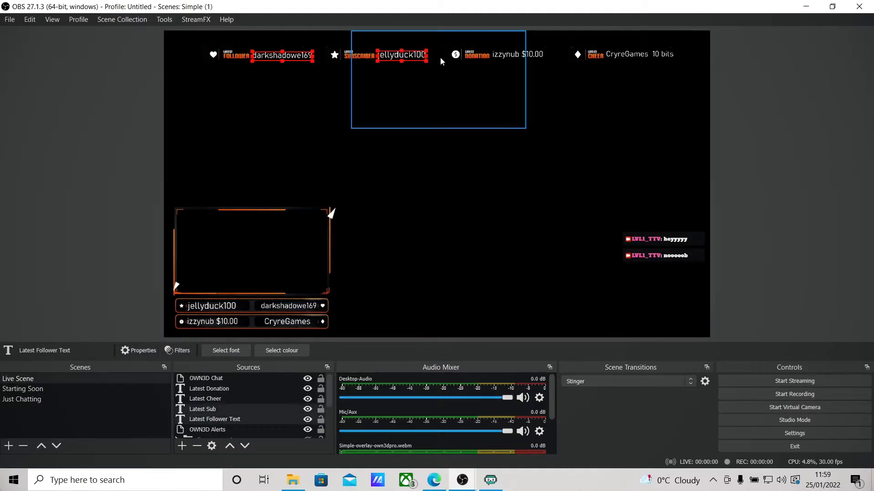
left_click(512, 59, "ctrl")
left_click(623, 59, "ctrl")
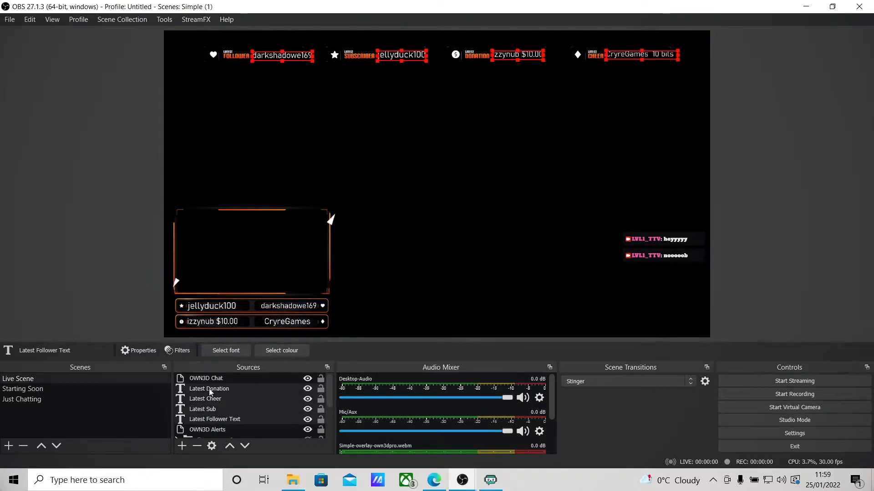
Move the Latest Donation, Latest Cheer, Latest Sub and Latest Follower Text labels into the Overlay group and adjust the group's placement.
left_click(209, 420)
left_click(236, 389, "shift")
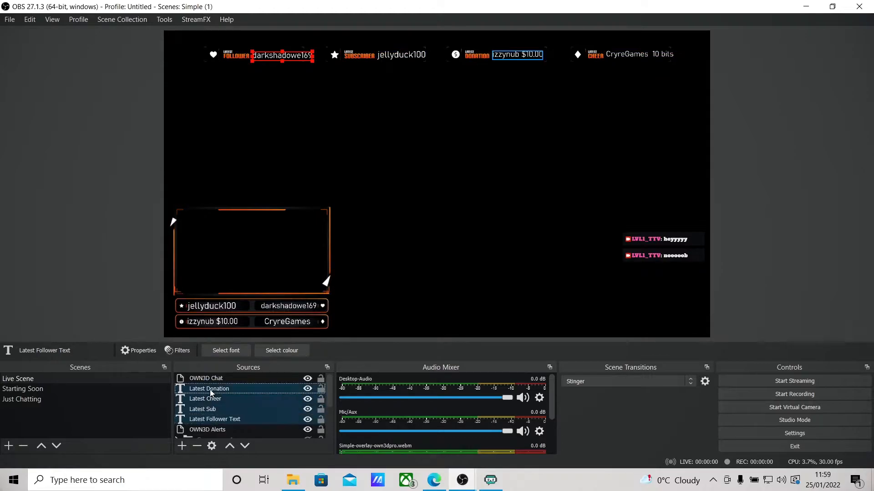
scroll(241, 412, "down", 2)
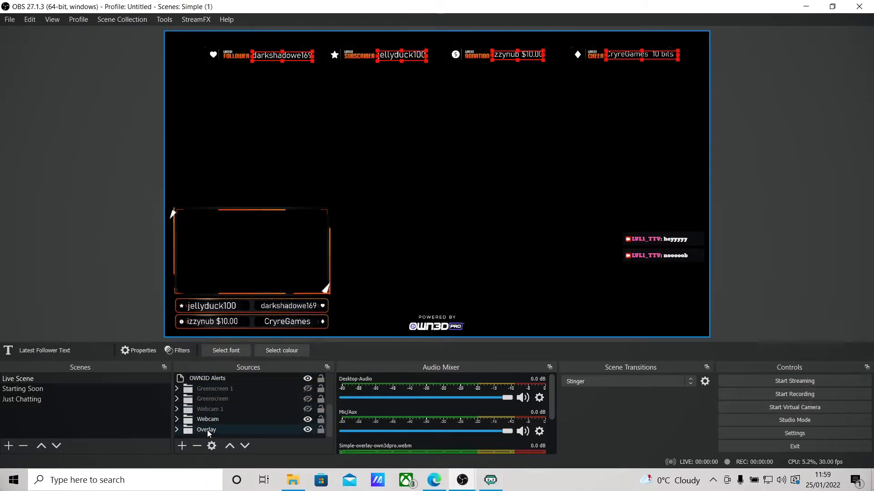
scroll(210, 408, "up", 2)
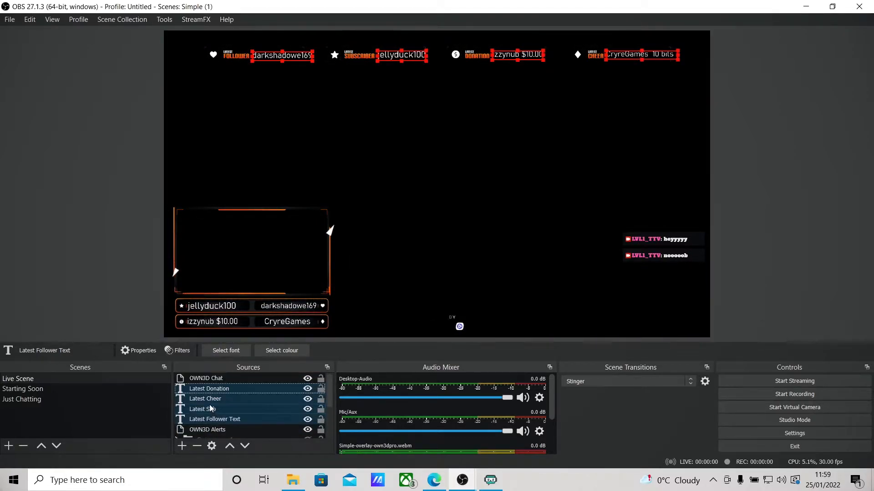
left_click_drag(214, 392, 200, 430)
scroll(277, 403, "down", 1)
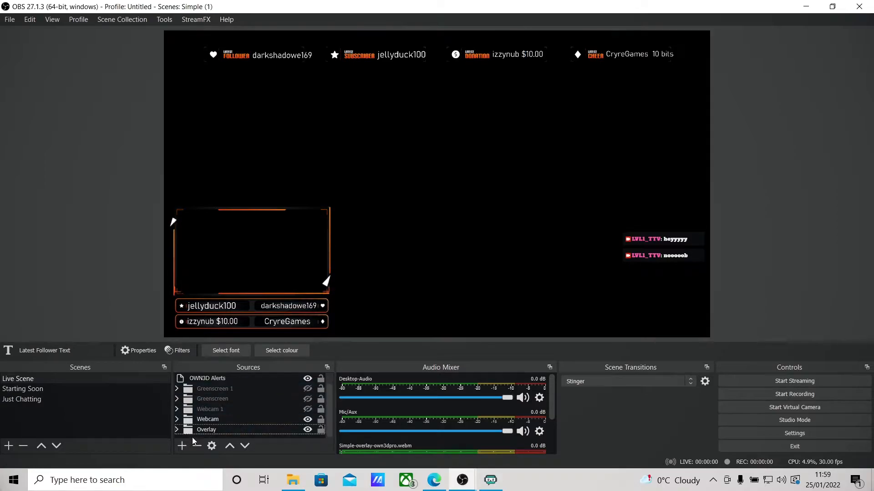
mouse_move(292, 55)
left_mouse_down()
mouse_move(415, 120)
mouse_move(230, 116)
mouse_move(288, 79)
mouse_move(276, 61)
mouse_move(246, 87)
mouse_move(289, 54)
left_mouse_up()
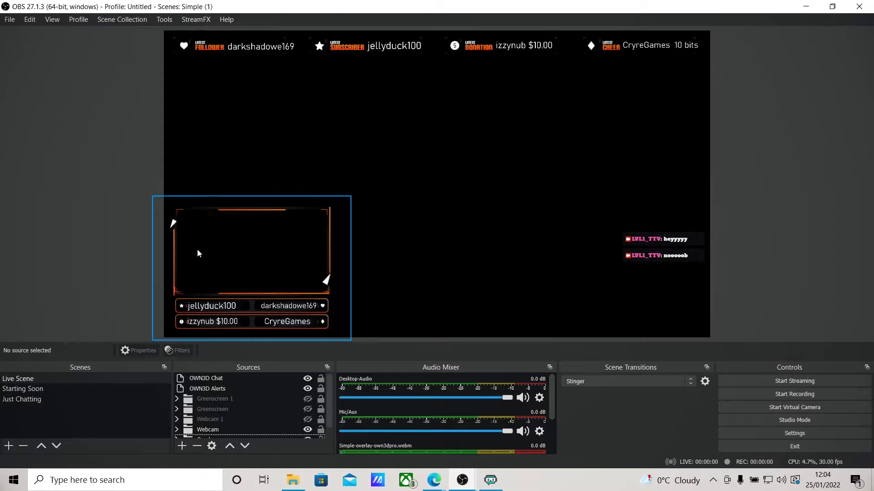
Examine the source types that can be added to the Live Scene and the open browser windows available for capture.
left_click(182, 446)
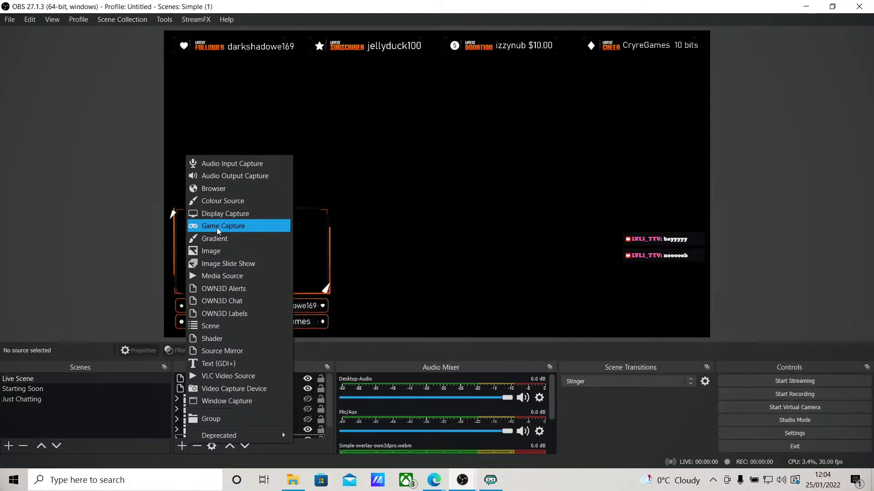
left_click(29, 290)
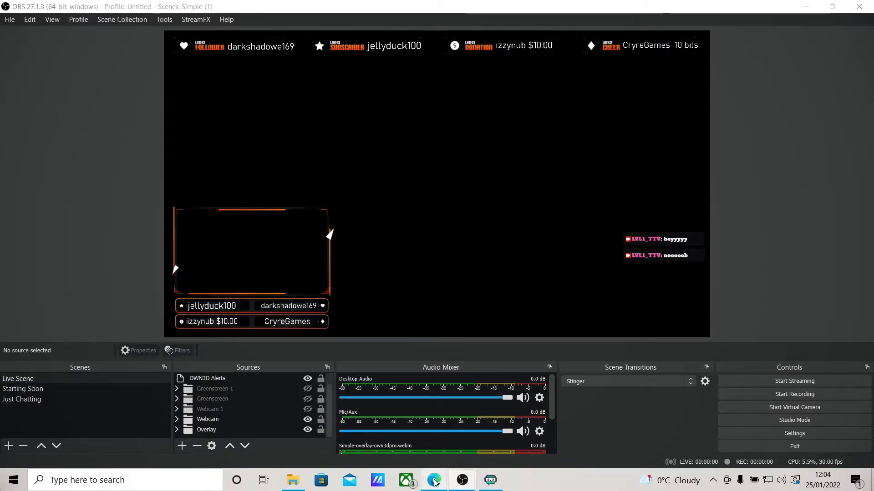
mouse_move(434, 480)
mouse_move(487, 431)
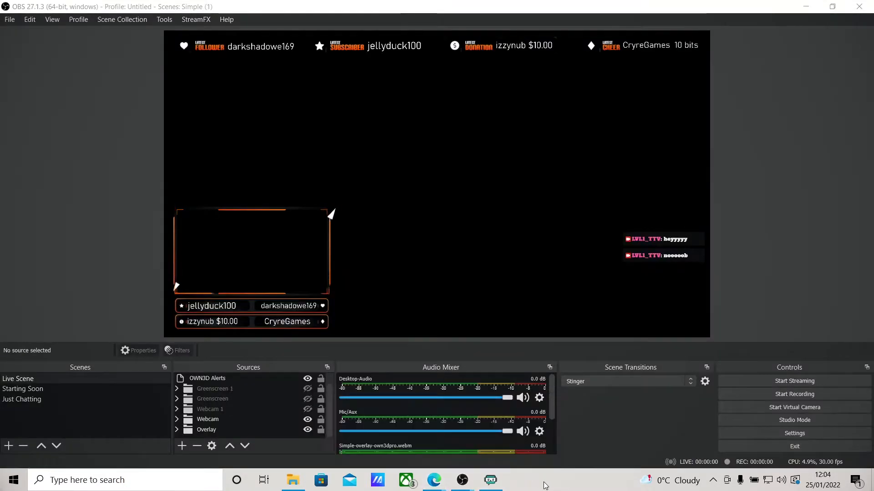
left_click(181, 446)
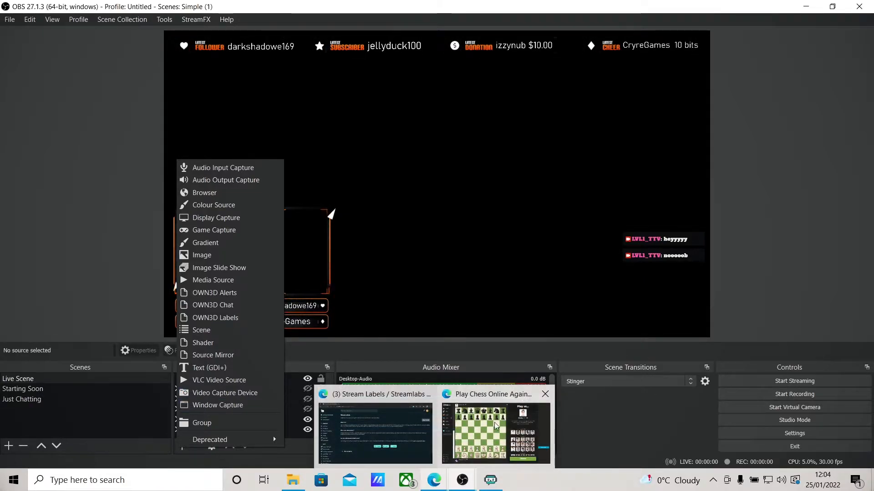
mouse_move(492, 424)
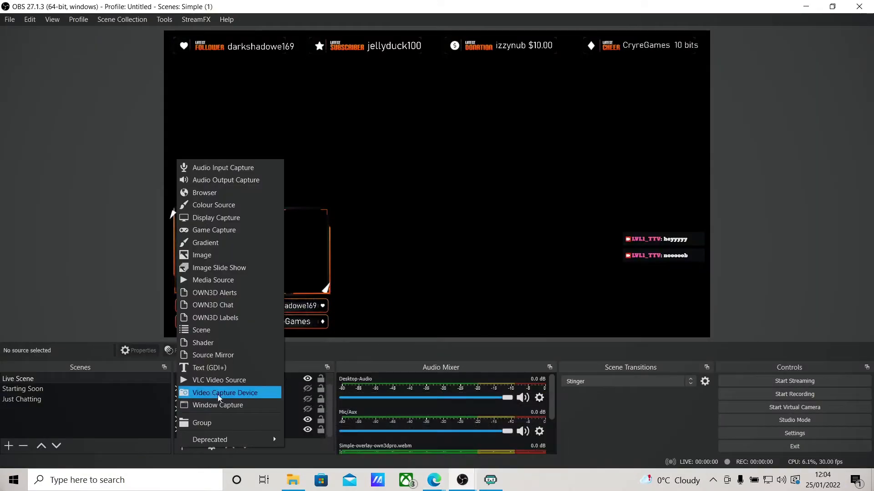
Add a new Window Capture source to the Live Scene that captures the Chess.com Microsoft Edge window.
left_click(215, 405)
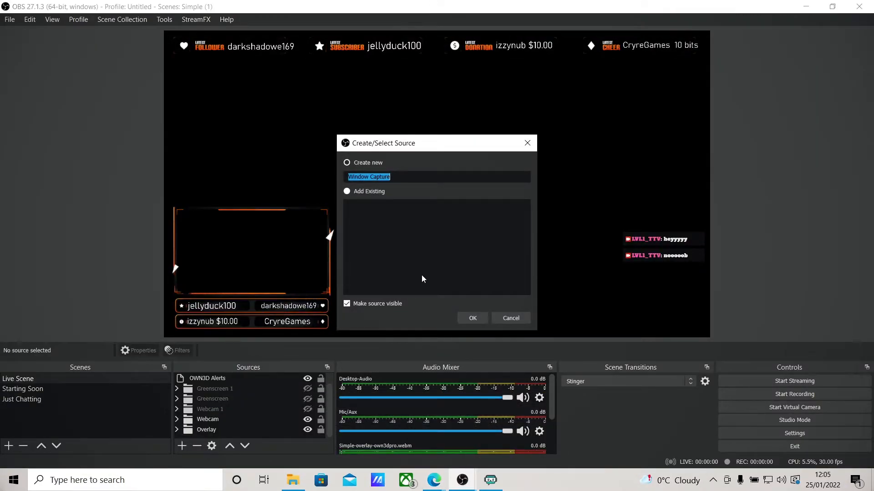
left_click(475, 318)
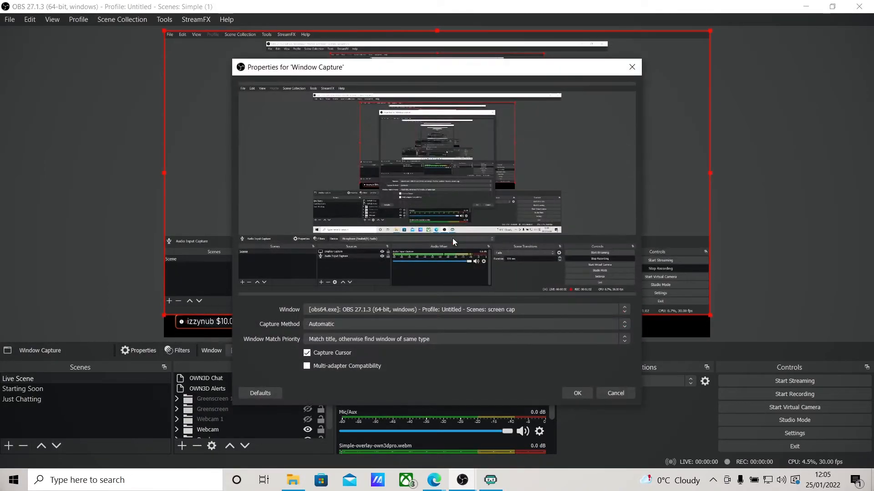
left_click(337, 311)
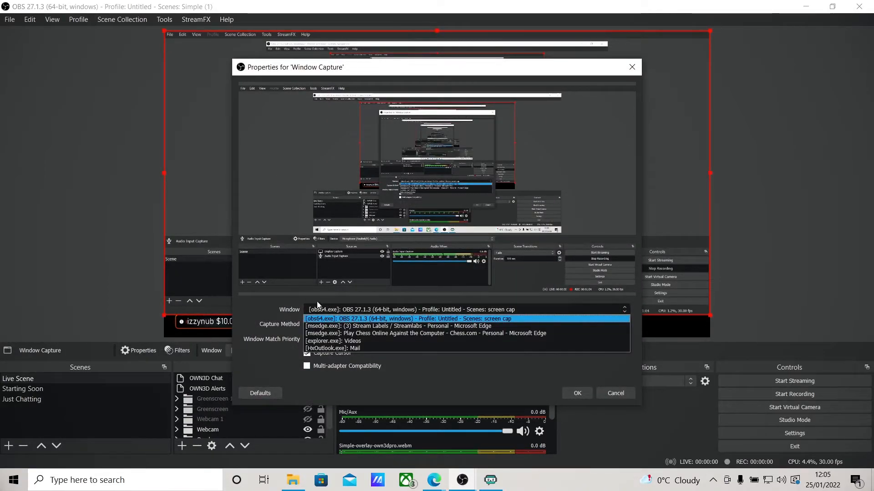
left_click(359, 334)
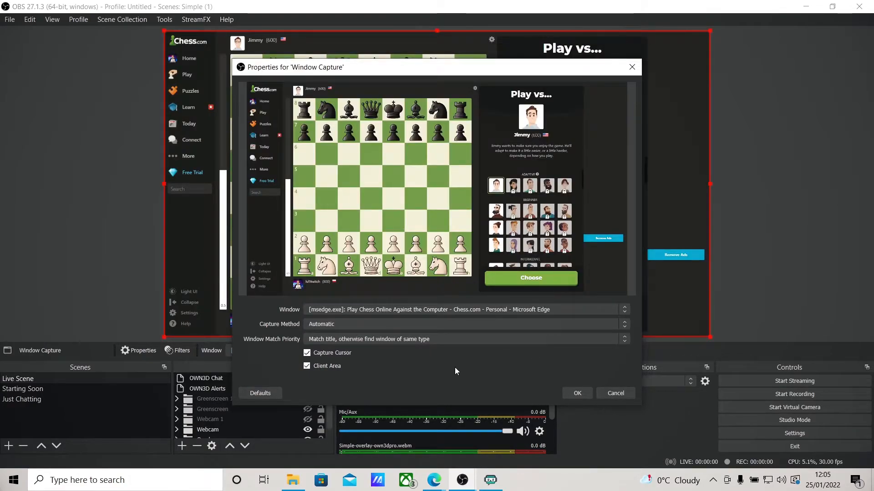
left_click(572, 394)
left_click(811, 299)
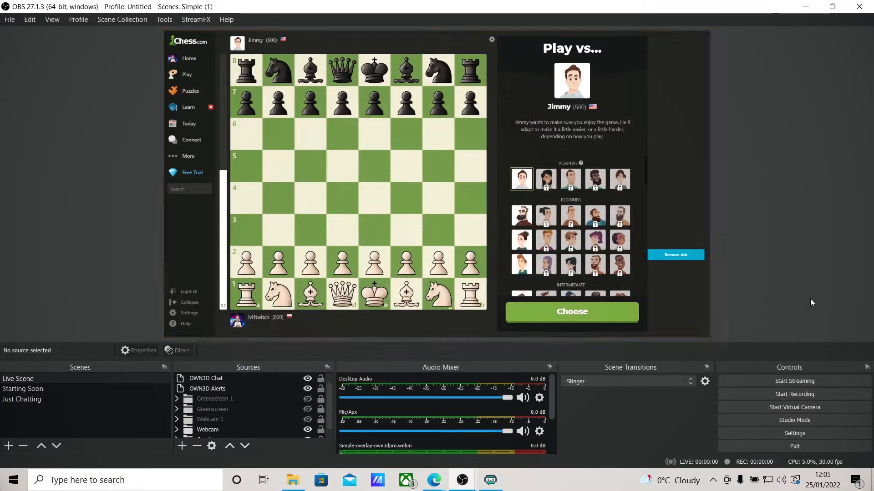
Hide the Window Capture source to compare the scene without it, and show it again.
left_click(227, 379)
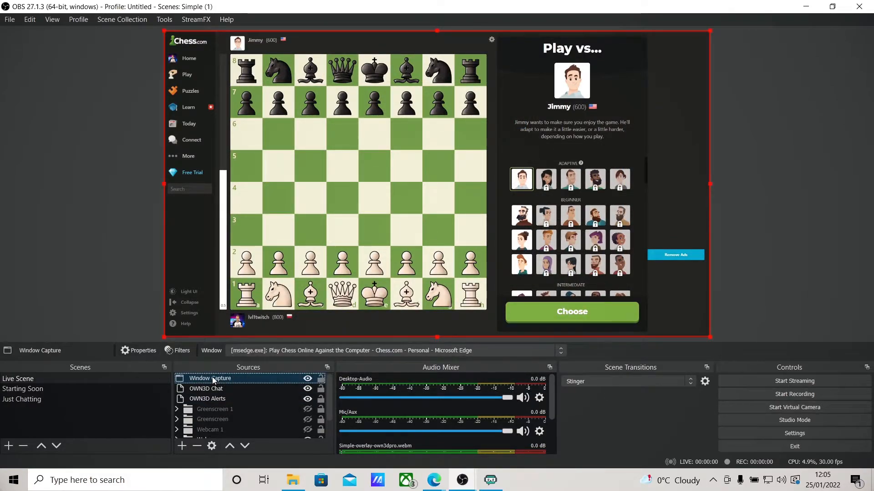
left_click(308, 379)
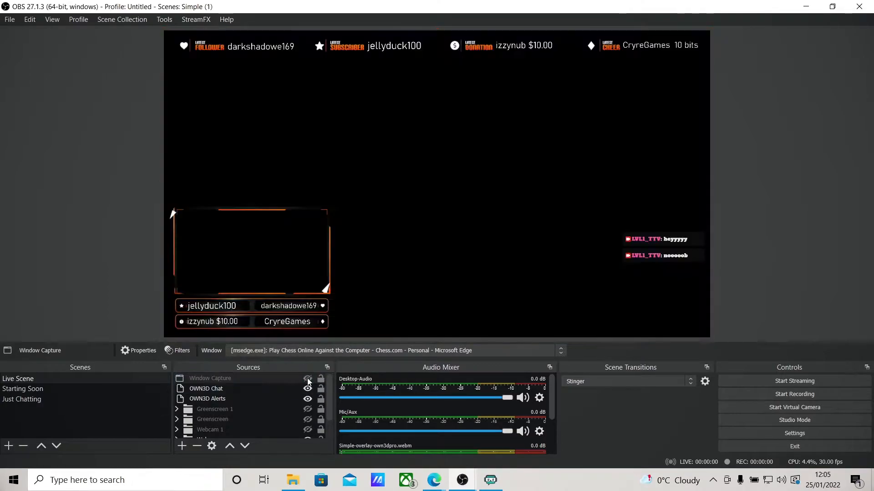
left_click(308, 379)
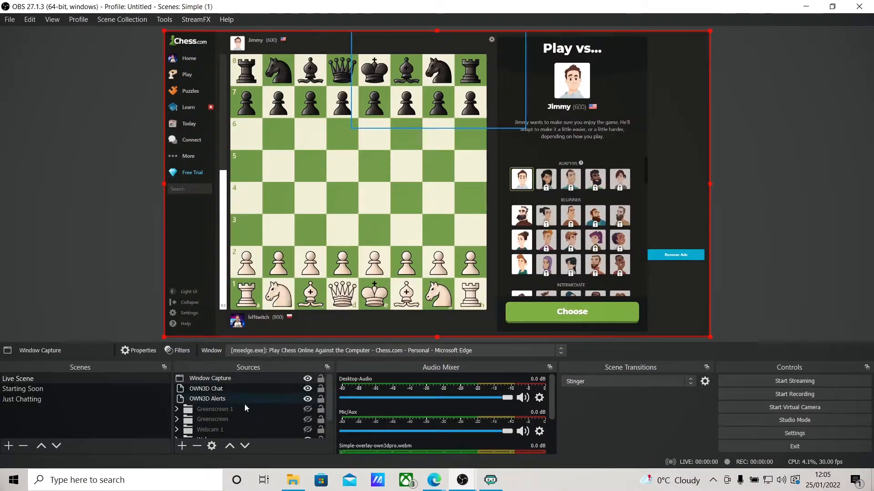
Move the Window Capture source to the end of the source order, below the Overlay group, and deselect it.
left_click(214, 380)
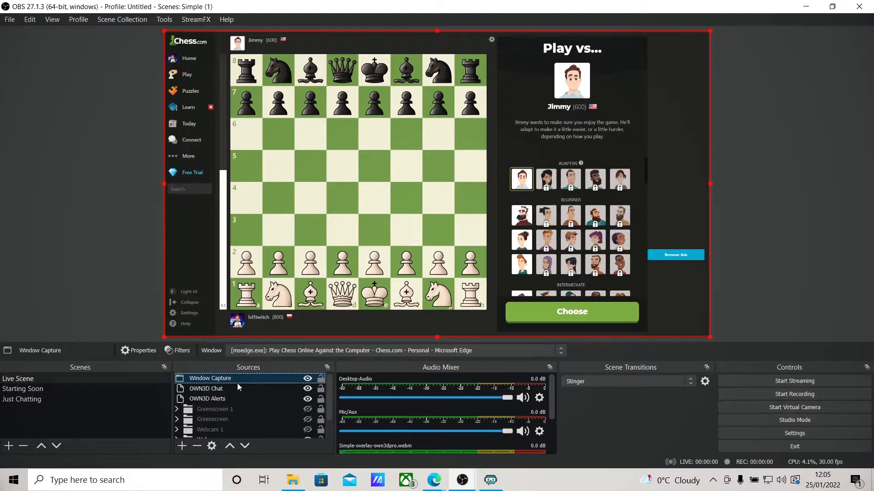
left_click(245, 447)
left_click(244, 446)
left_click(245, 446)
left_click(244, 446)
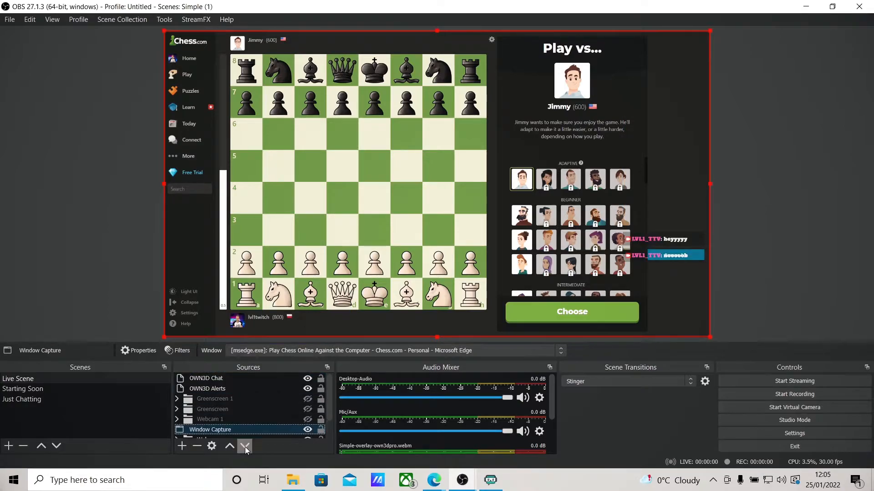
left_click(244, 447)
left_click(244, 447)
scroll(220, 431, "down", 1)
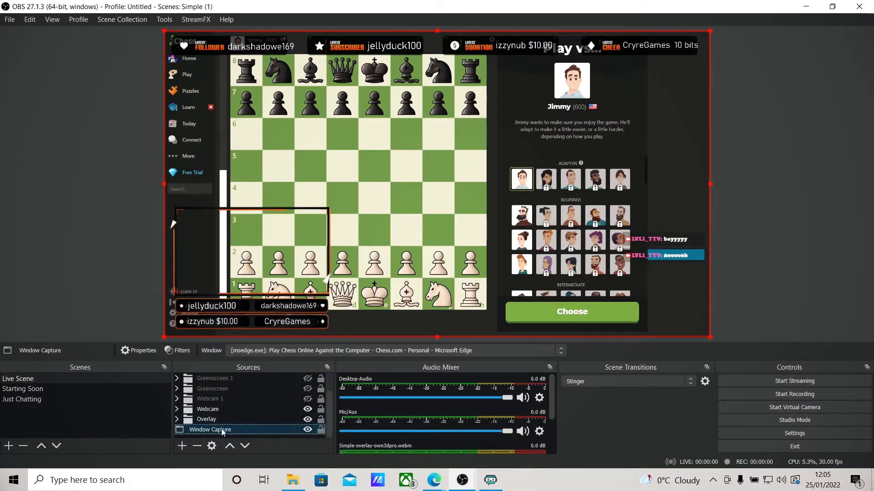
left_click(50, 273)
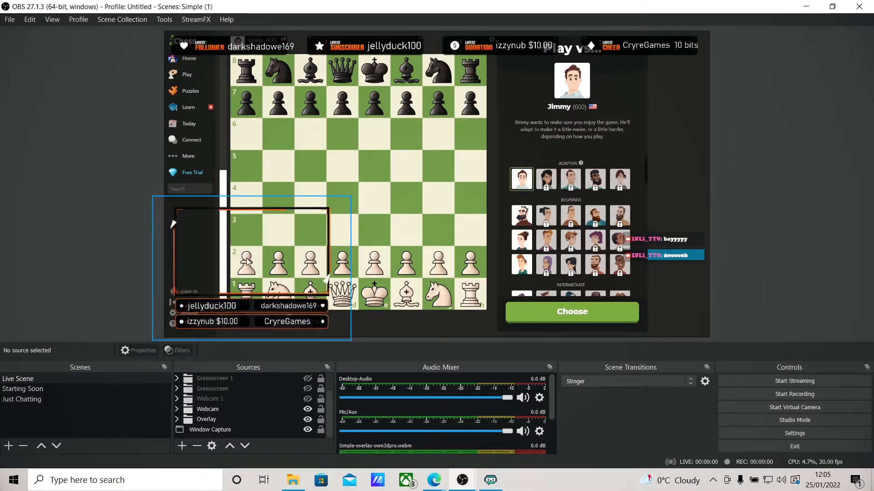
Nudge the webcam frame and try the OWN3D Chat box directly above it along the canvas's left edge.
mouse_move(263, 267)
left_mouse_down()
mouse_move(243, 257)
mouse_move(282, 266)
mouse_move(260, 267)
left_mouse_up()
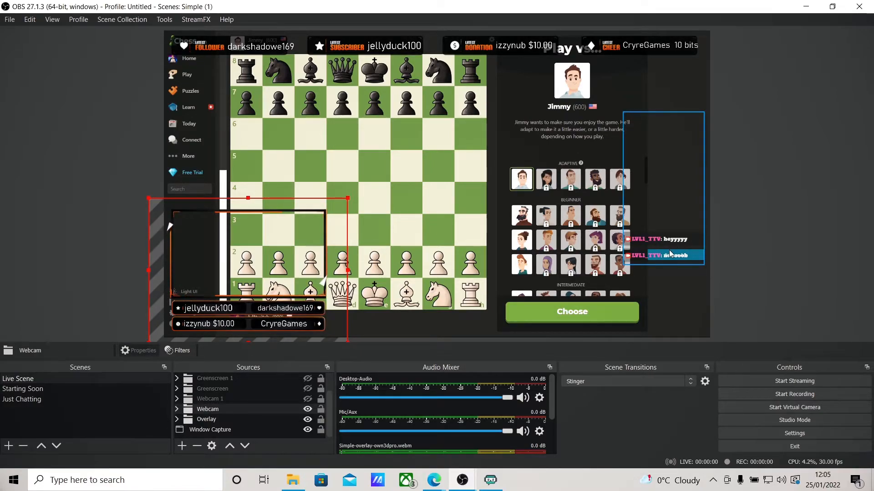
left_click_drag(671, 254, 223, 188)
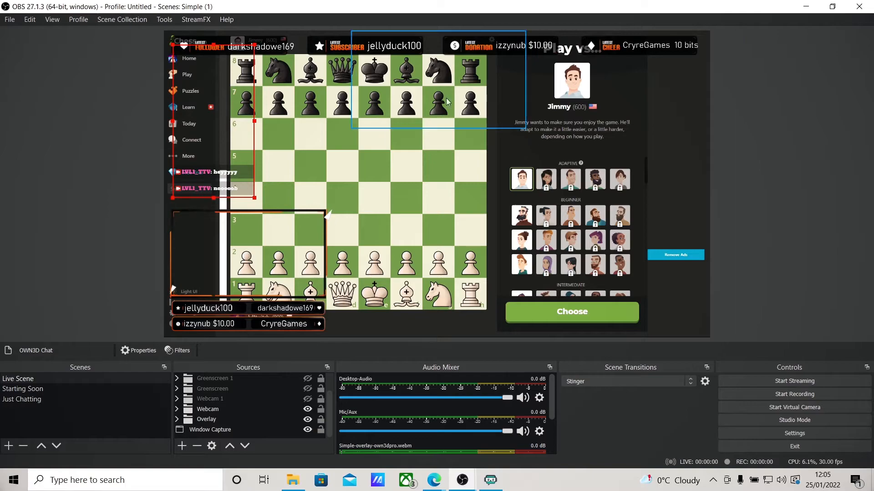
Move the webcam frame to the lower-right corner of the canvas, beside the chessboard.
left_click_drag(262, 274, 604, 270)
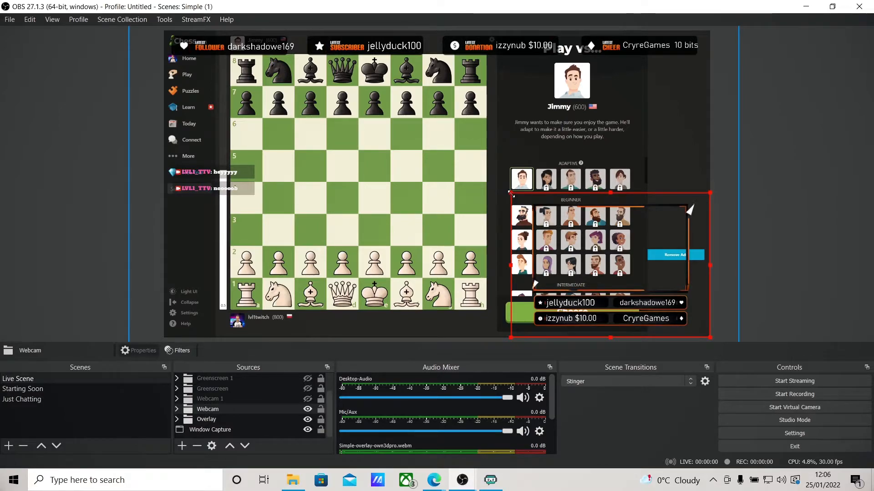
left_click_drag(631, 267, 637, 268)
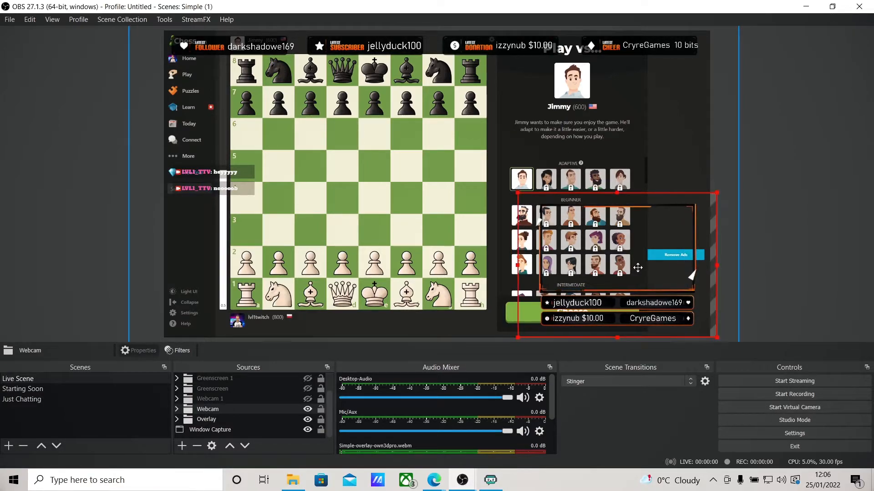
Place the OWN3D Chat box above the webcam frame and resize it to fill the space beside the chessboard.
left_click_drag(206, 174, 653, 168)
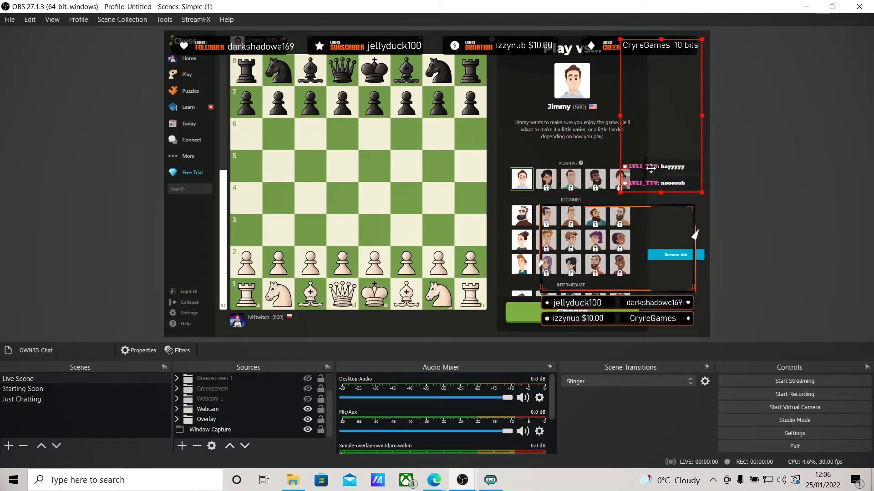
left_click_drag(619, 193, 665, 181)
left_click_drag(665, 185, 665, 190)
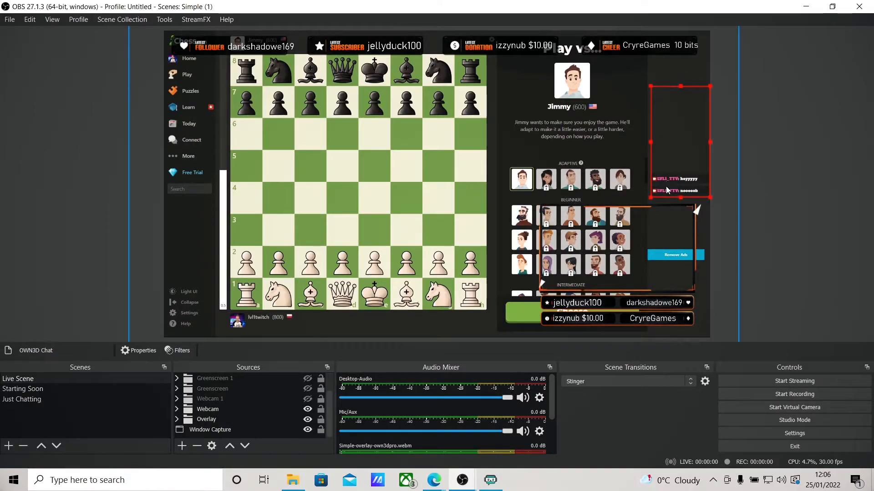
left_click_drag(650, 86, 604, 64)
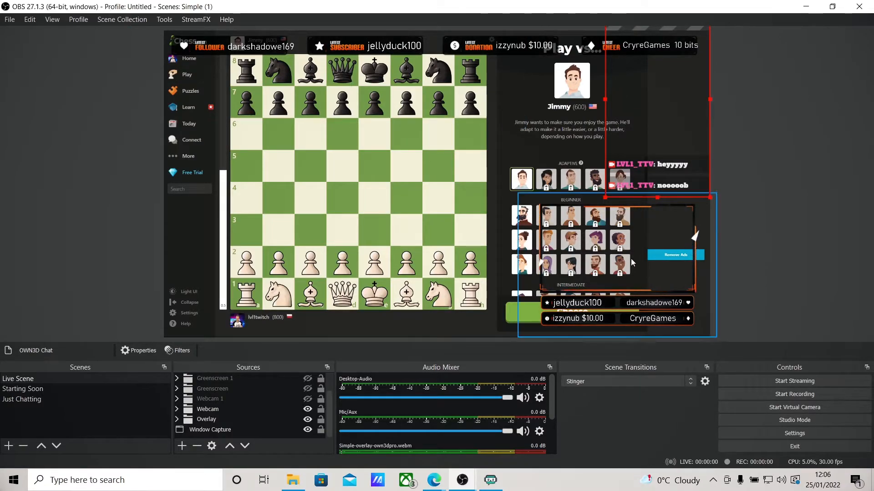
left_click(786, 235)
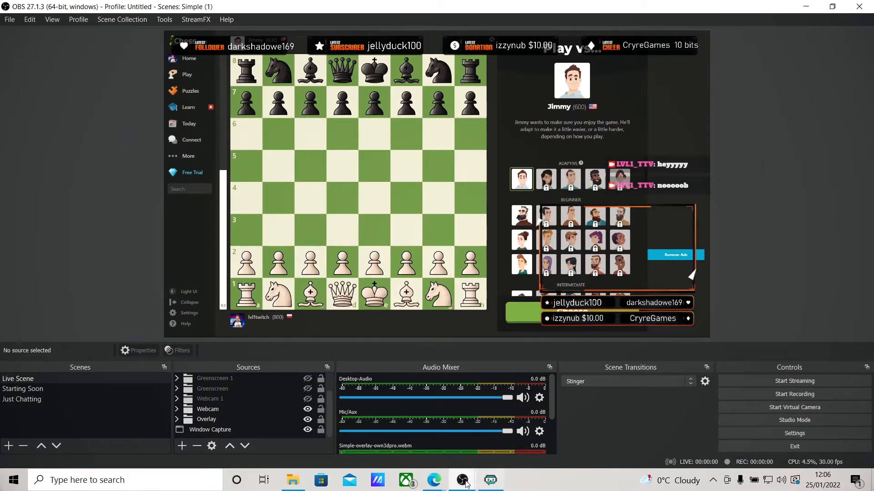
mouse_move(450, 485)
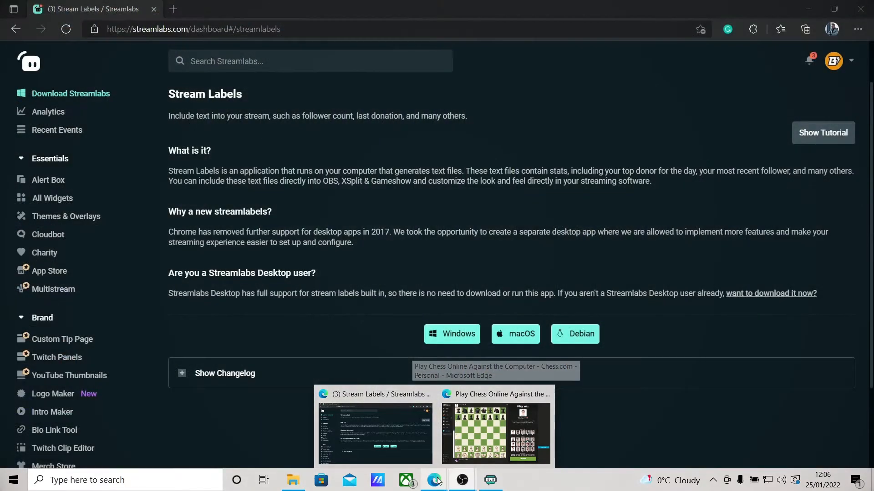
left_click(437, 481)
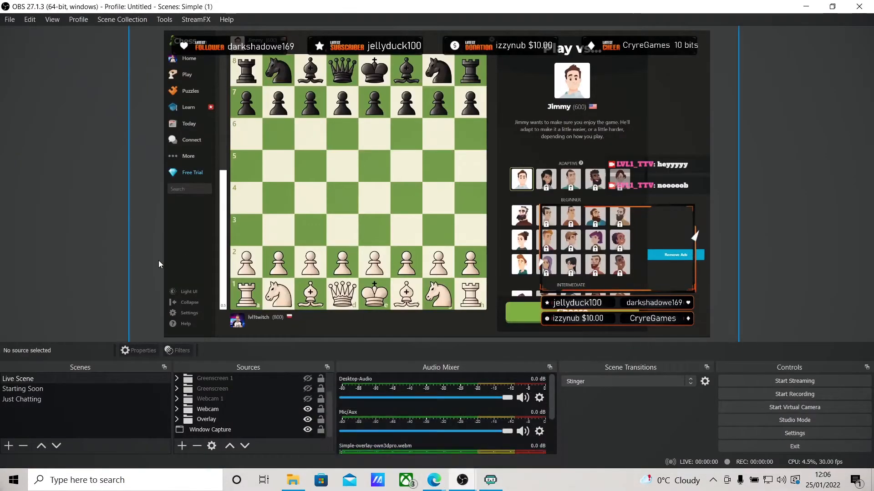
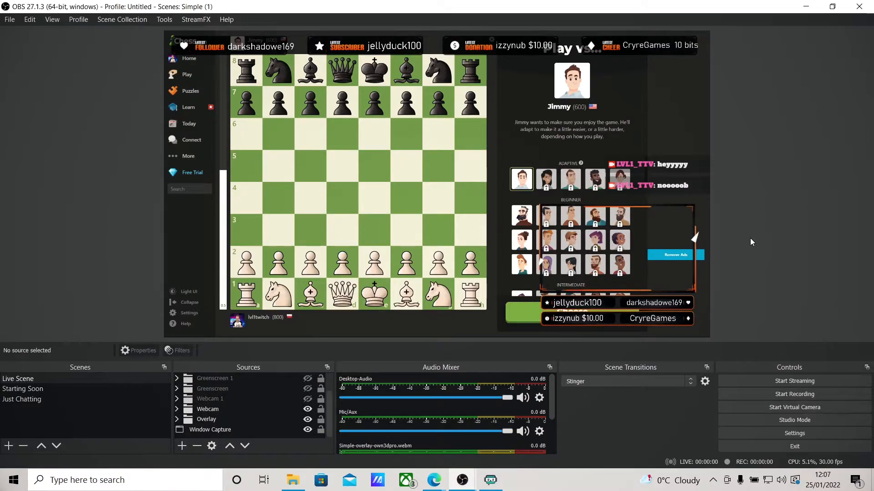
left_click_drag(659, 239, 641, 245)
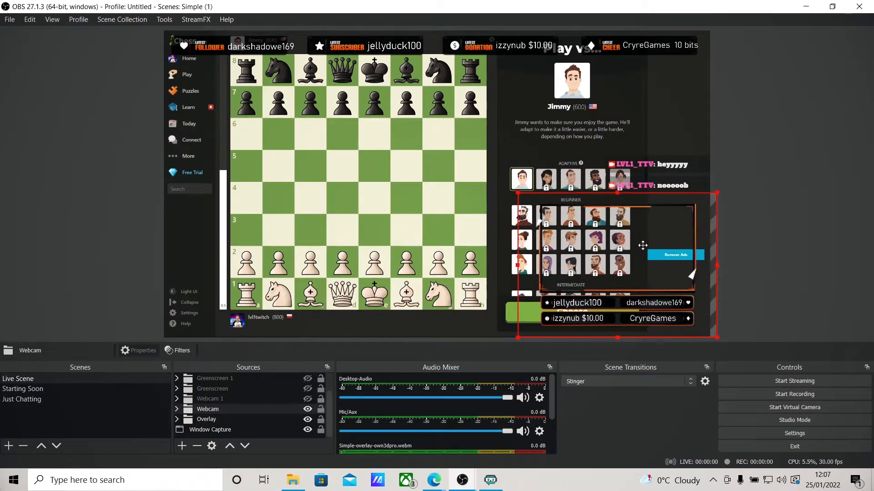
left_click(767, 250)
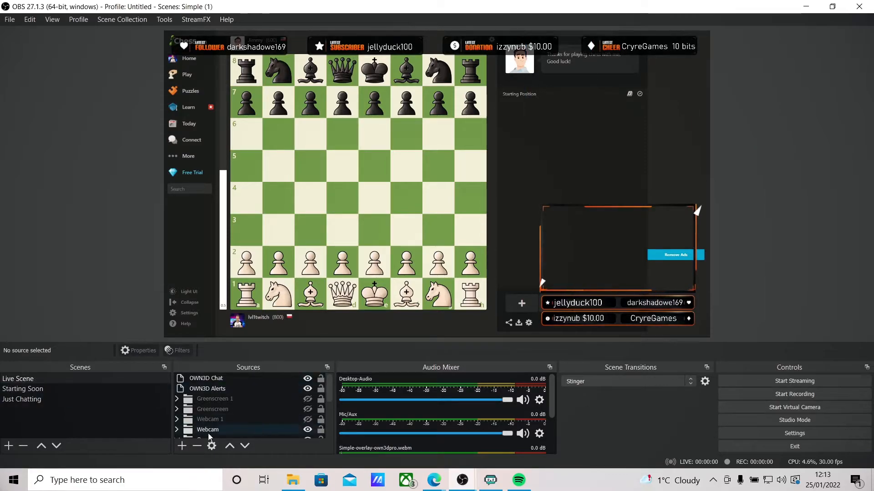
Add an Audio Input Capture source using the Microphone Array (Realtek(R) Audio) device.
left_click(182, 446)
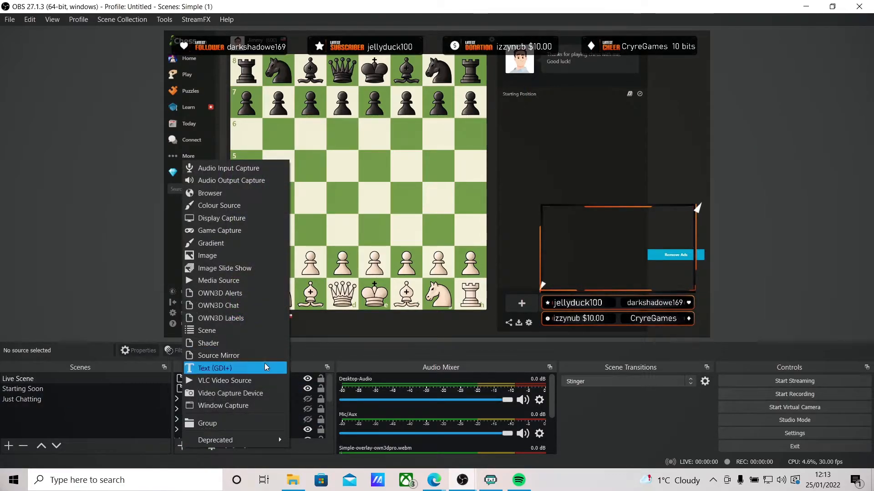
left_click(226, 169)
left_click(475, 317)
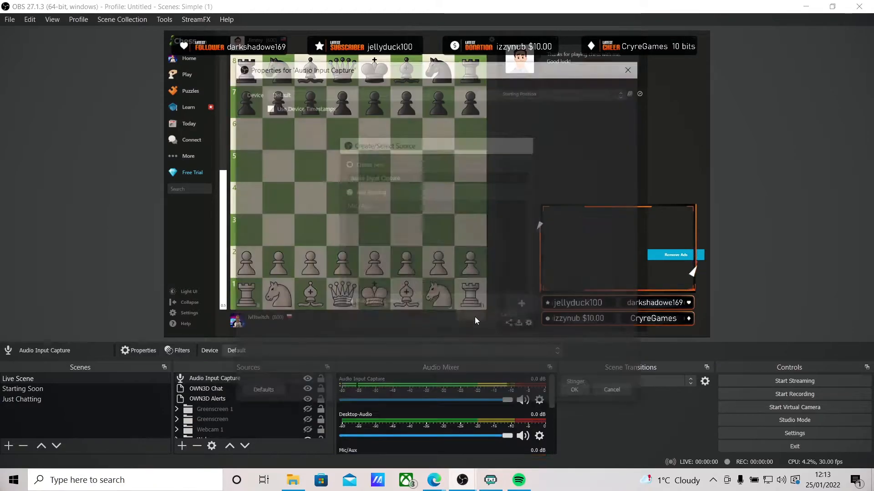
left_click(325, 93)
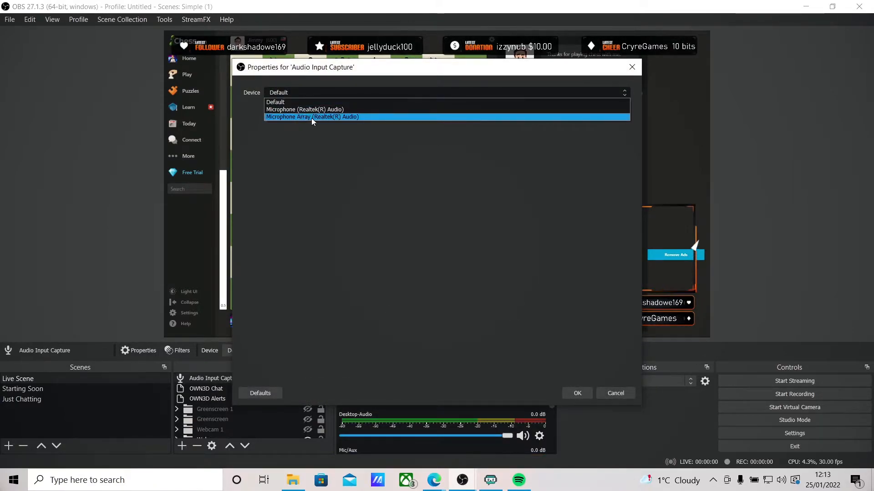
left_click(347, 117)
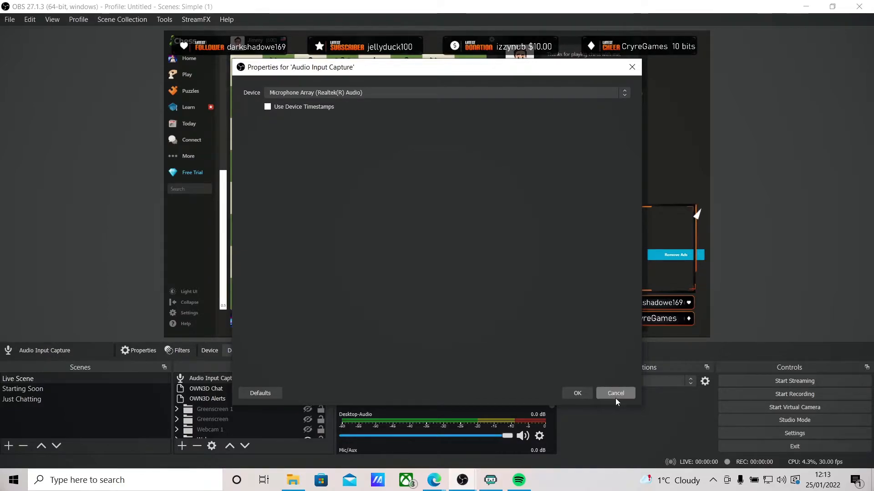
left_click(577, 393)
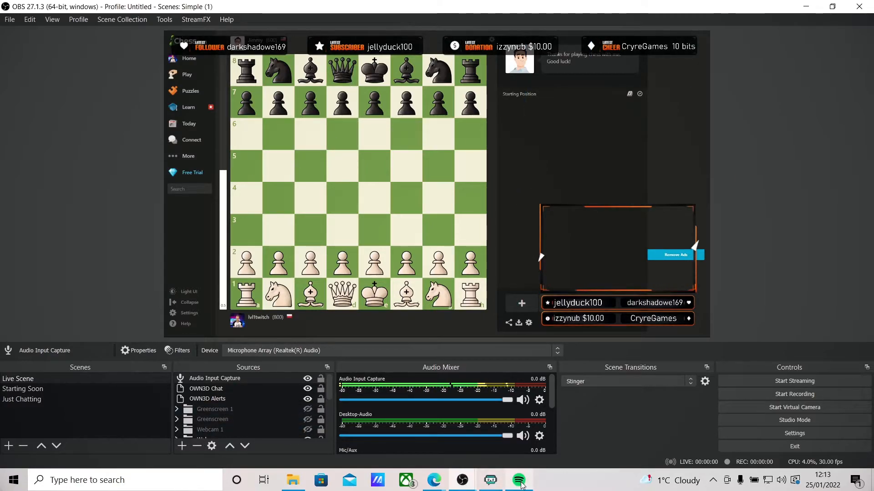
Start music playback in Spotify from the NCS - Top 100 playlist and return to OBS to check desktop audio.
mouse_move(521, 484)
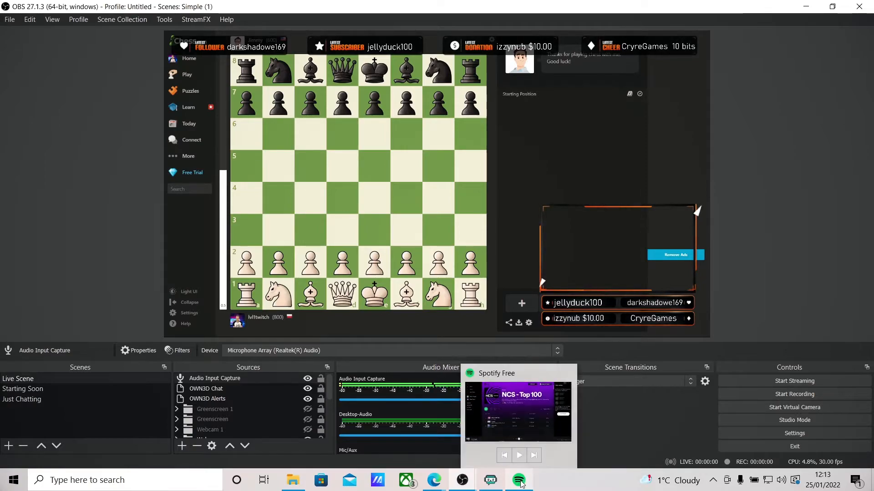
left_click(520, 456)
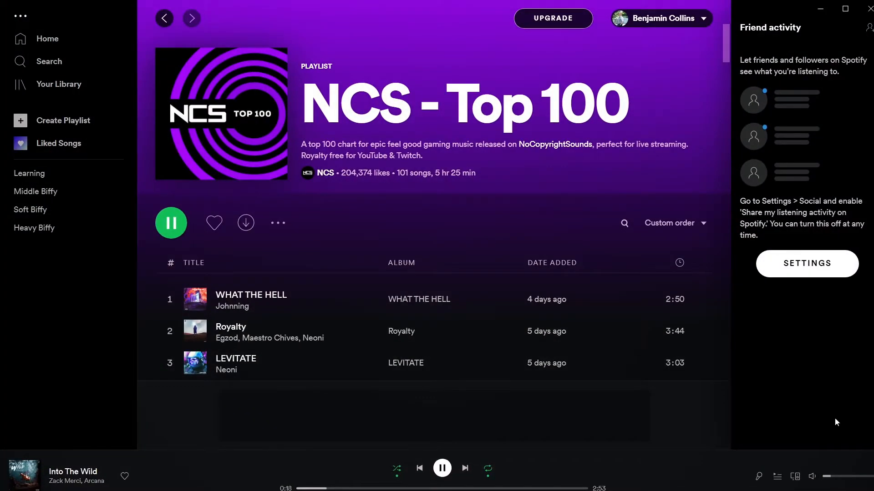
left_click(819, 7)
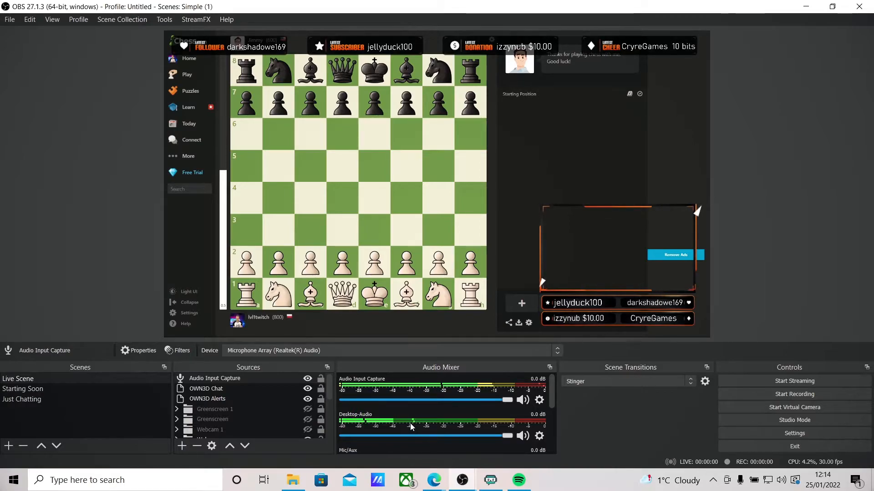
Check the device options for Desktop Audio in the audio settings and leave the settings without changing anything.
left_click(790, 435)
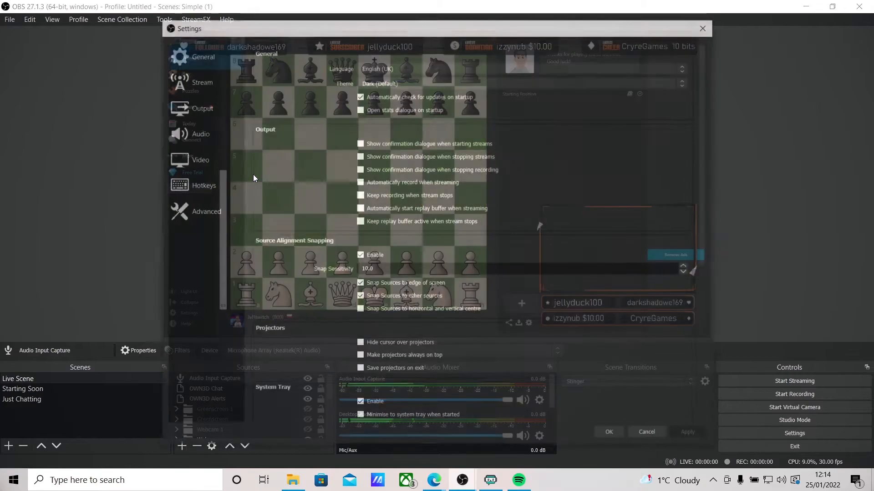
left_click(195, 134)
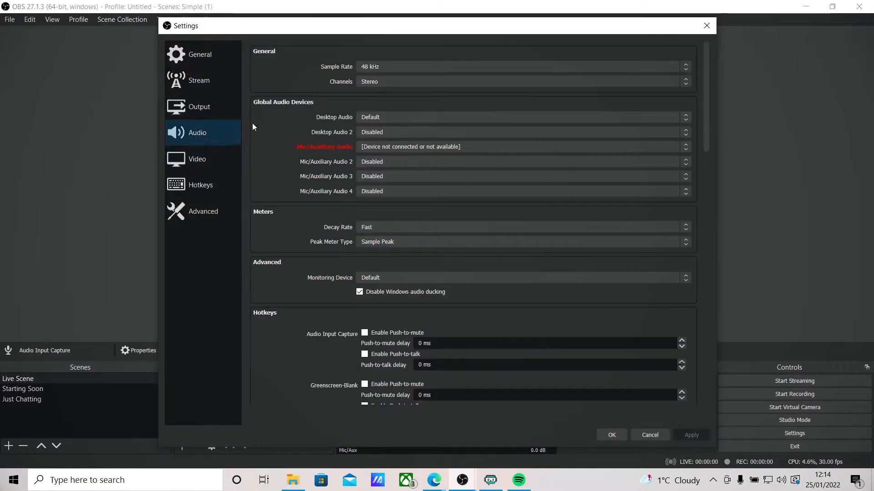
left_click(383, 117)
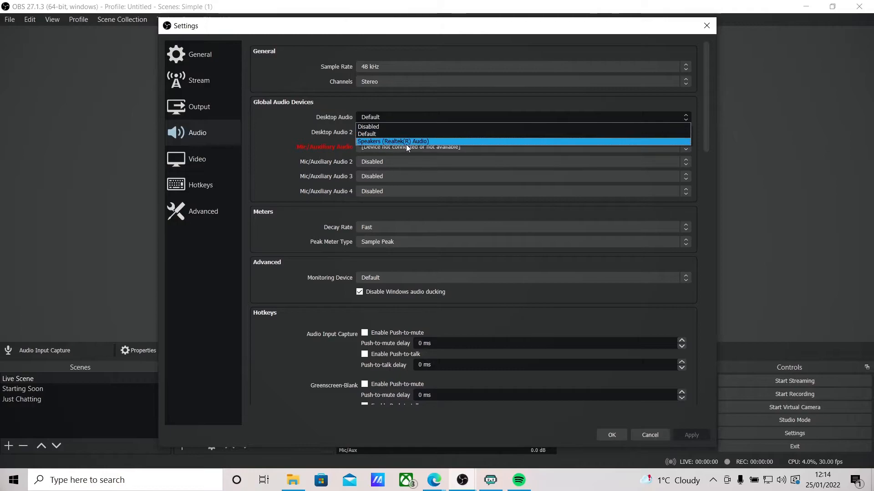
key("Up")
left_click(268, 120)
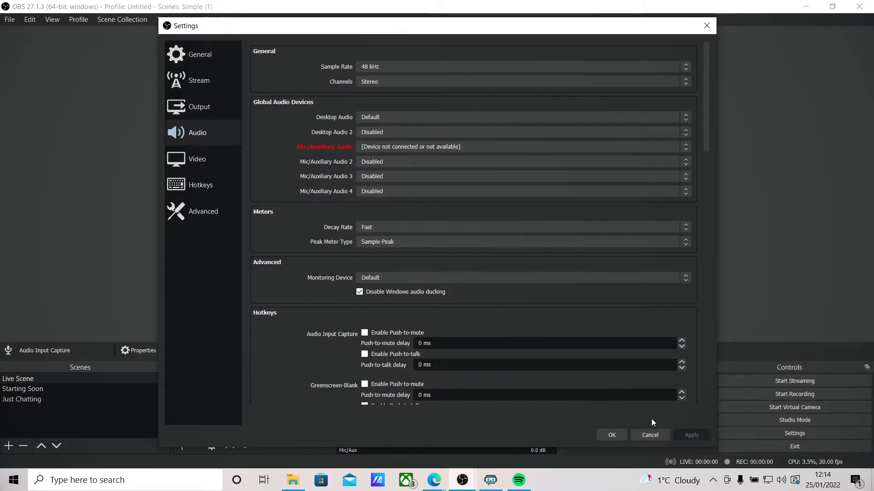
left_click(652, 435)
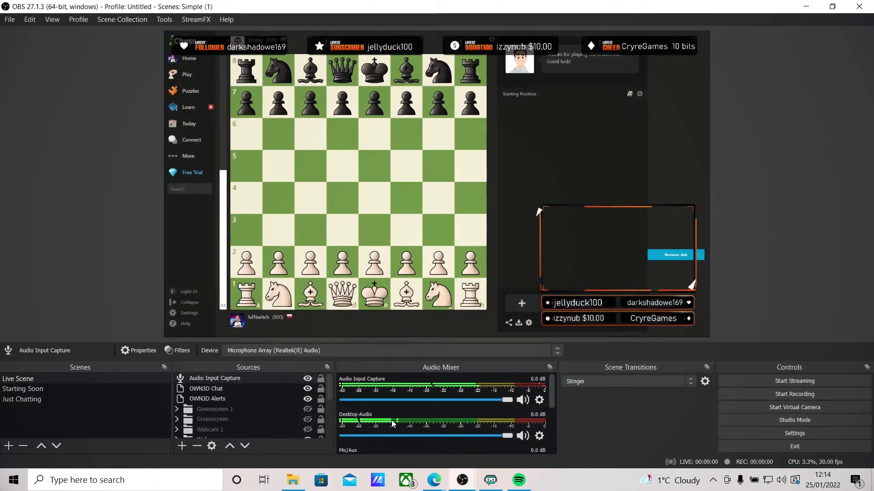
Switch to Spotify to adjust the playback volume and return to OBS to compare the Desktop-Audio level.
left_click(519, 480)
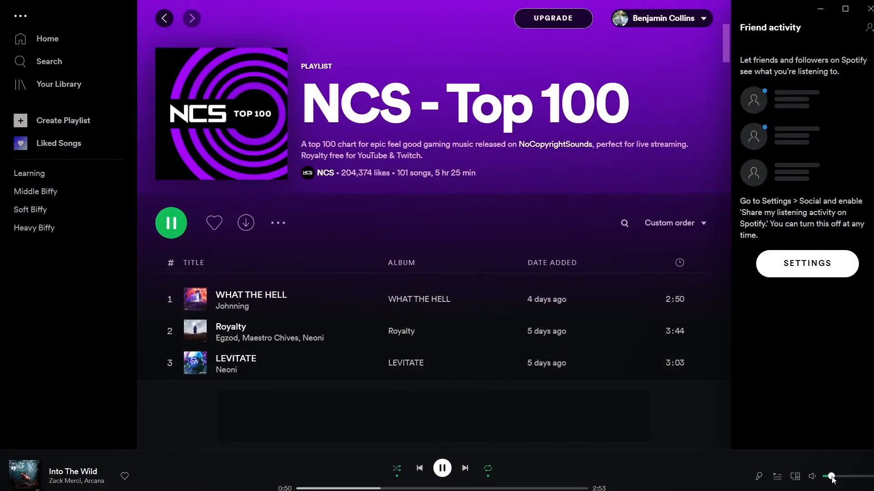
left_click(821, 9)
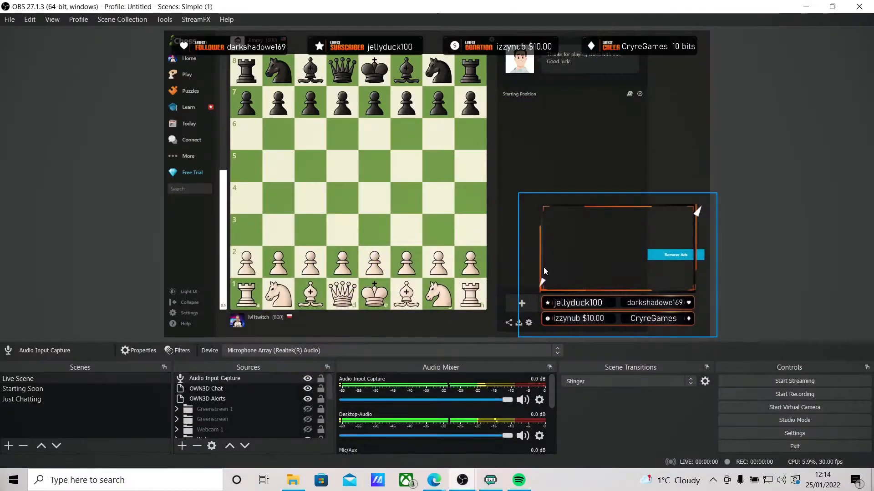
left_click(518, 479)
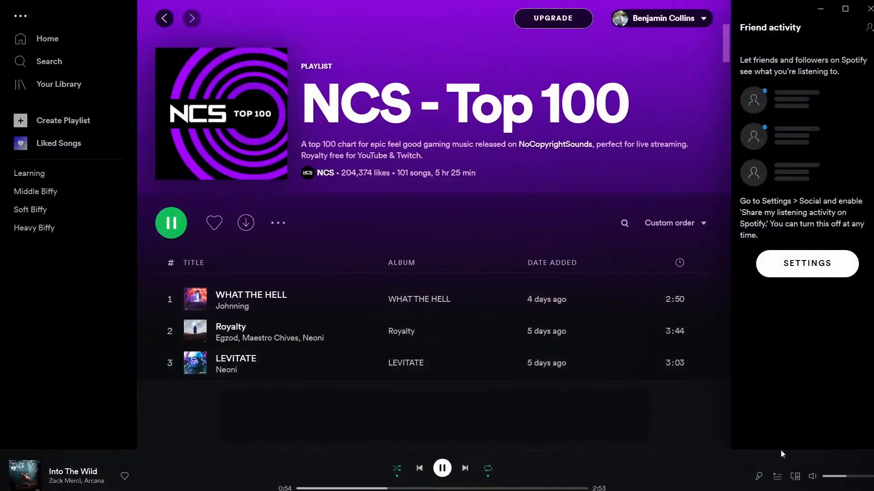
left_click(818, 9)
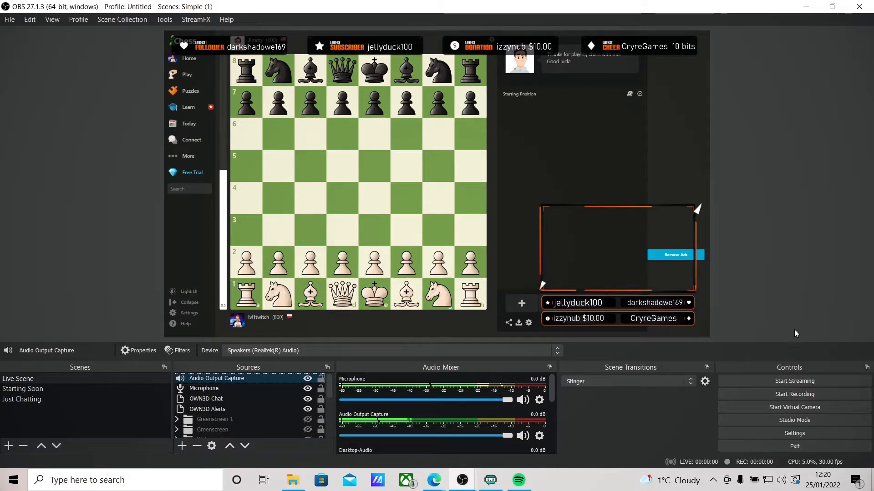
Reorder the sources so that Microphone sits above Audio Output Capture.
left_click(203, 389)
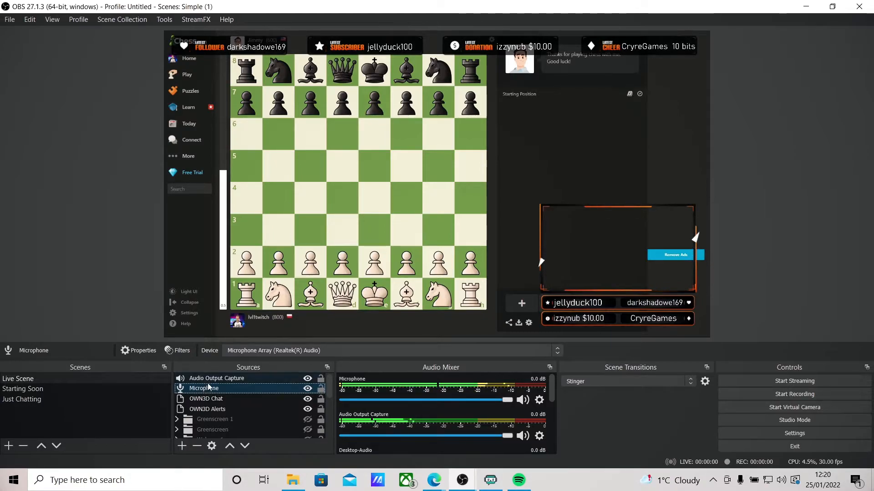
left_click_drag(219, 376, 212, 391)
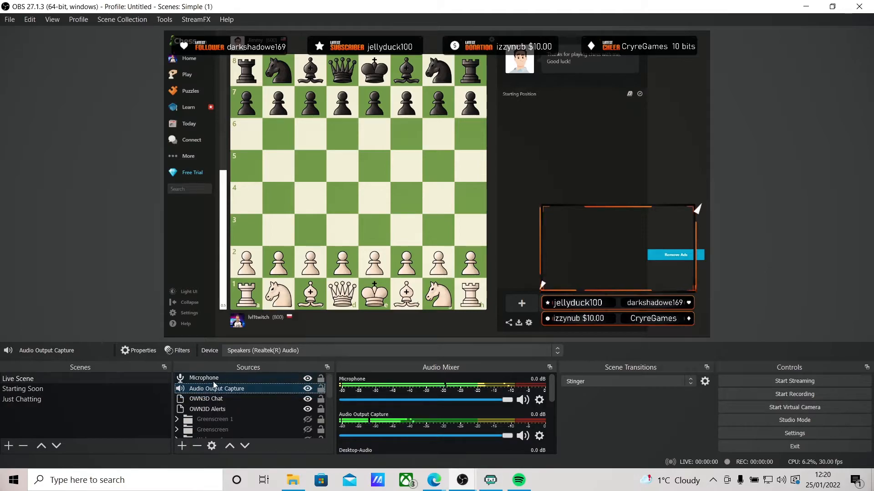
left_click(209, 378)
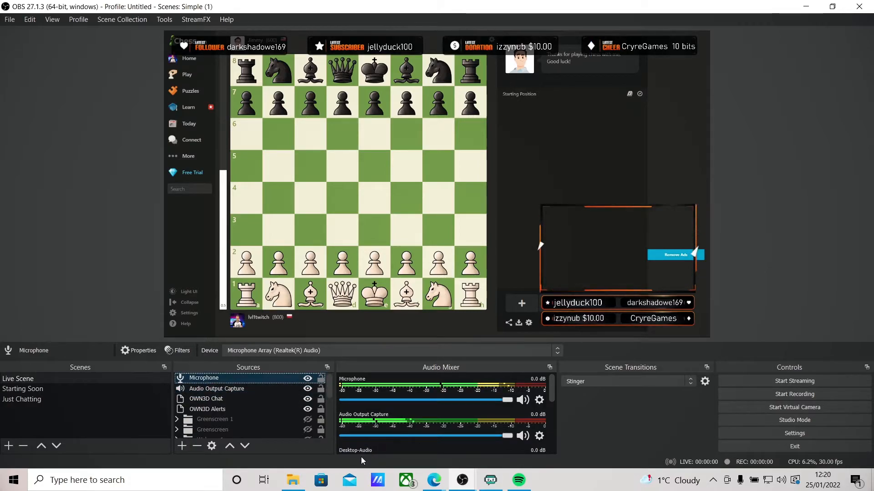
Review the Audio Output Capture source's device options and keep Speakers (Realtek(R) Audio) selected.
double_click(214, 388)
left_click(615, 393)
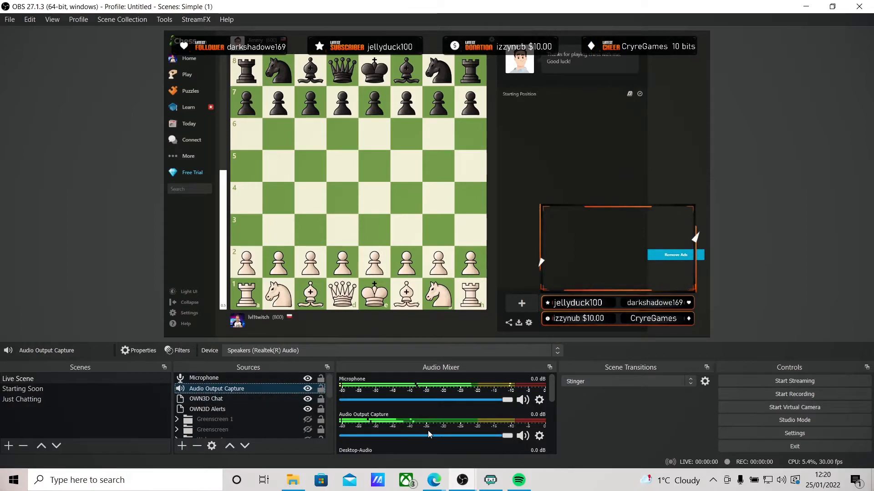
scroll(441, 431, "down", 1)
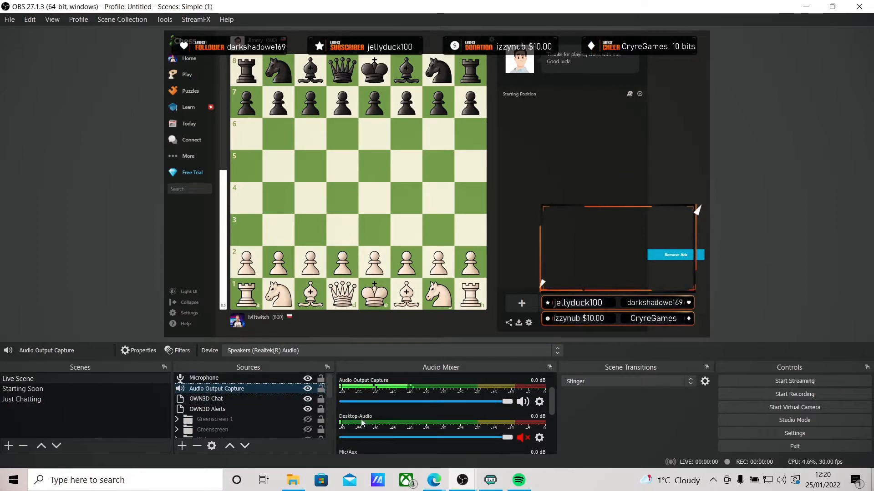
double_click(202, 389)
left_click(329, 92)
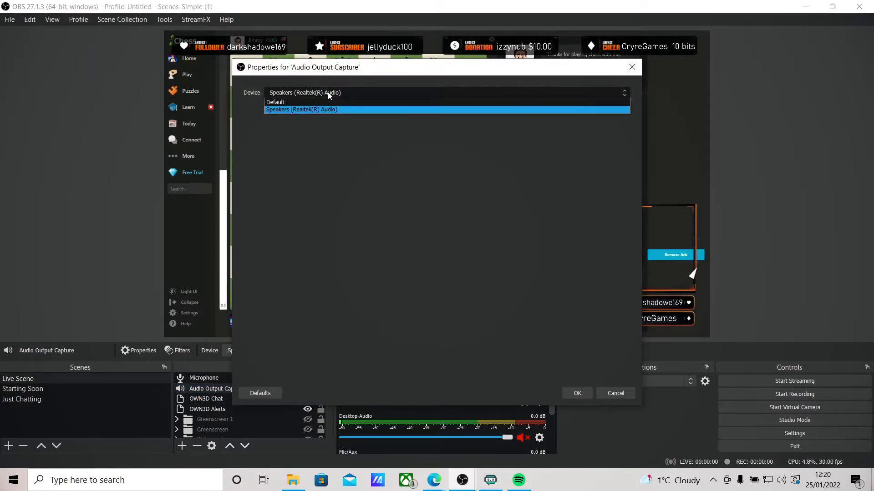
left_click(585, 384)
left_click(577, 394)
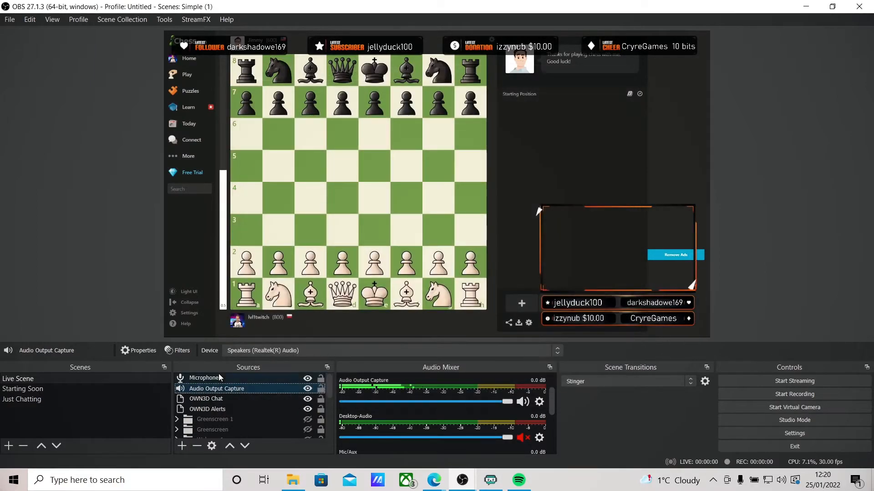
Remove the existing Noise Suppression, Limiter and Compressor filters from the Microphone source.
left_click(218, 379)
right_click(216, 379)
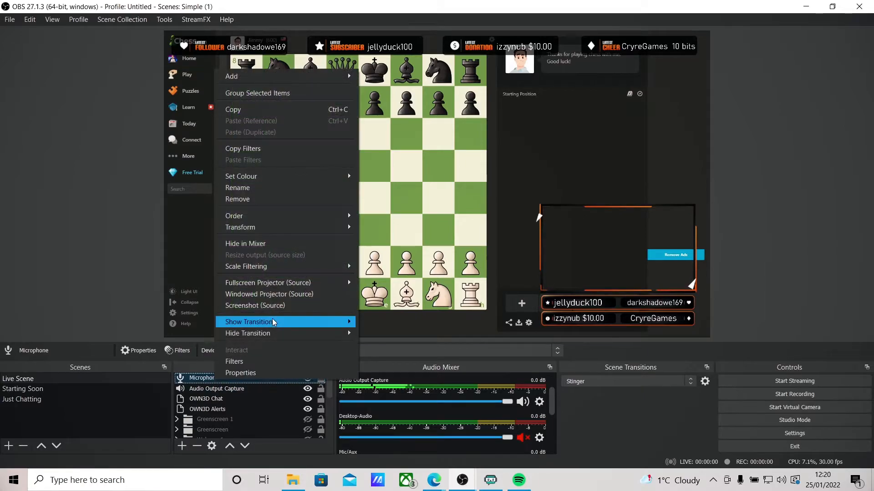
left_click(243, 361)
left_click(237, 81)
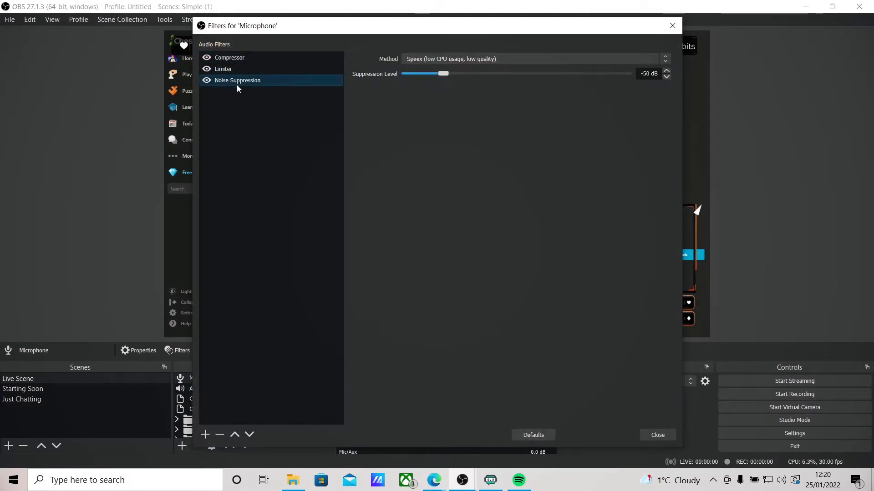
key("Delete")
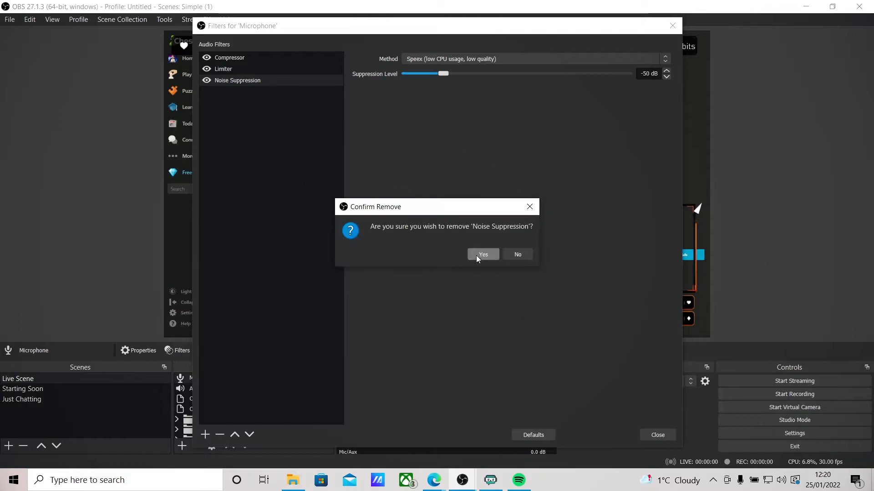
left_click(475, 256)
key("Delete")
left_click(474, 254)
key("Delete")
left_click(476, 254)
Add a Compressor filter to the Microphone source and set its ratio to 12.00:1.
left_click(205, 435)
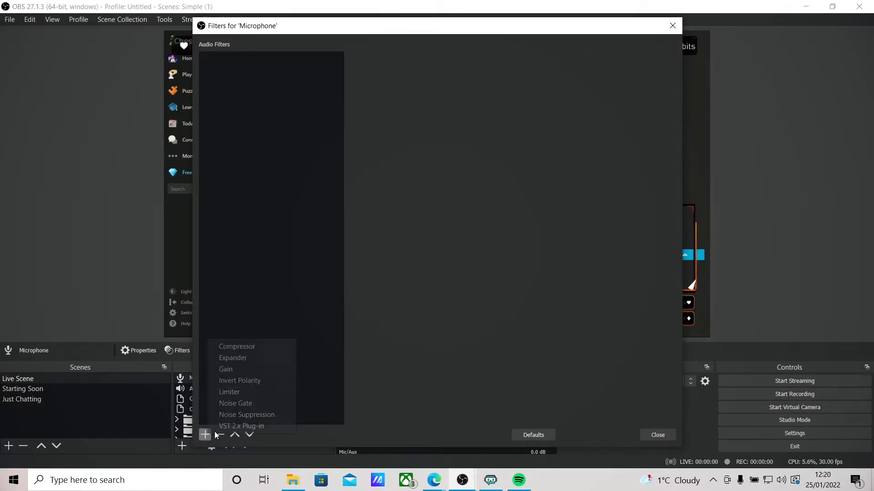
left_click(239, 347)
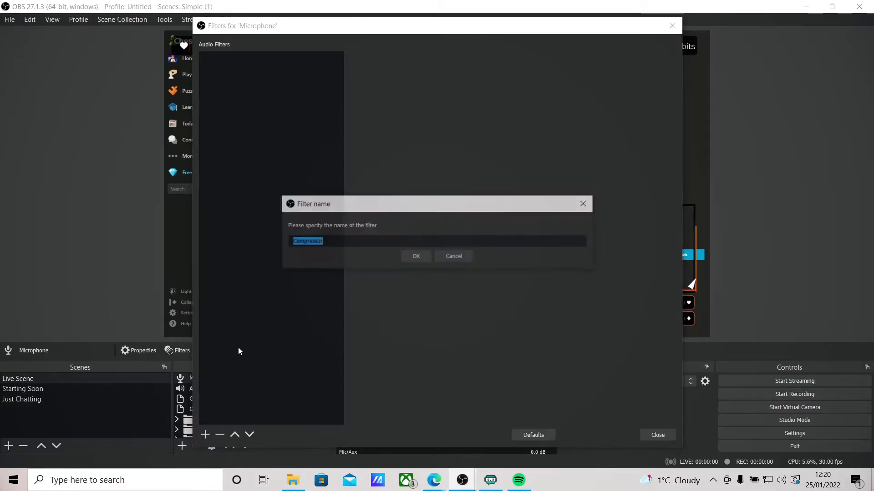
left_click(416, 257)
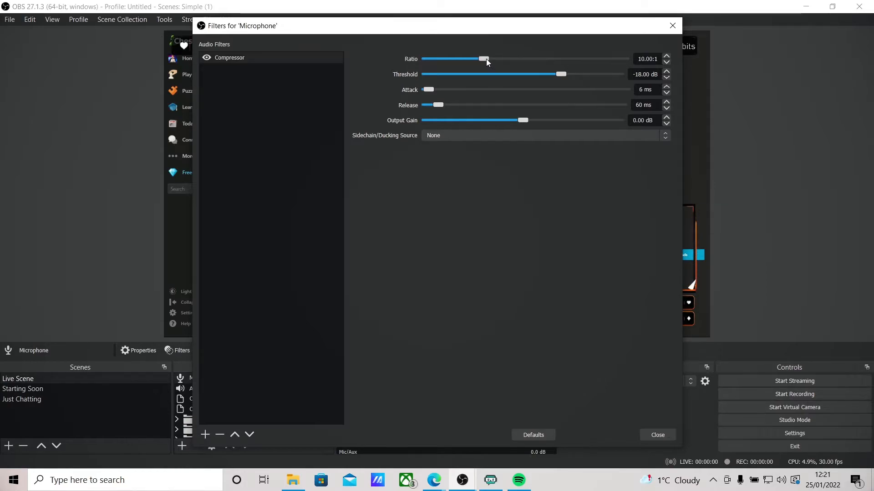
left_click_drag(494, 59, 500, 59)
Add a Noise Suppression filter to the Microphone using the Speex method with a suppression level of -45 dB.
left_click(206, 436)
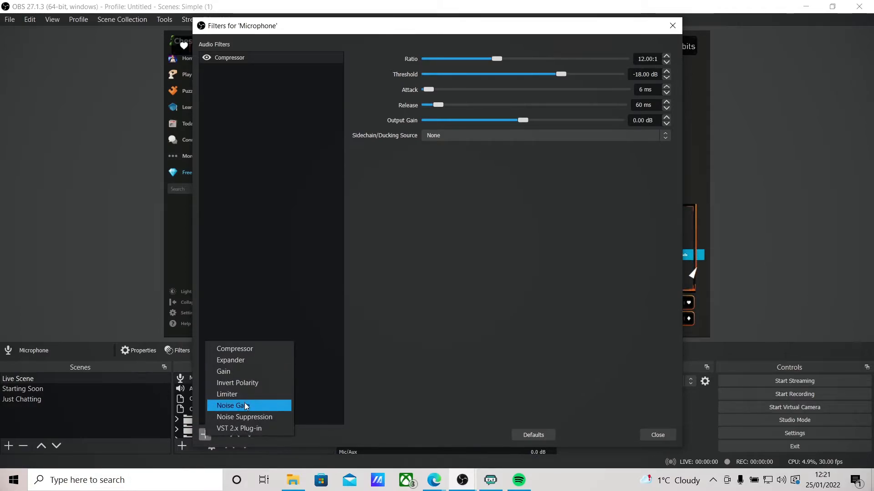
left_click(246, 415)
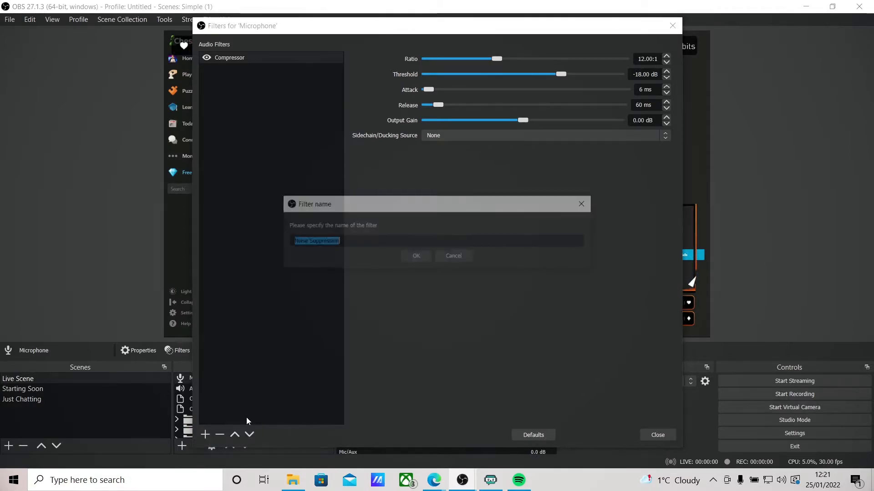
left_click(421, 261)
left_click(420, 58)
left_click(405, 69)
left_click_drag(518, 78, 466, 76)
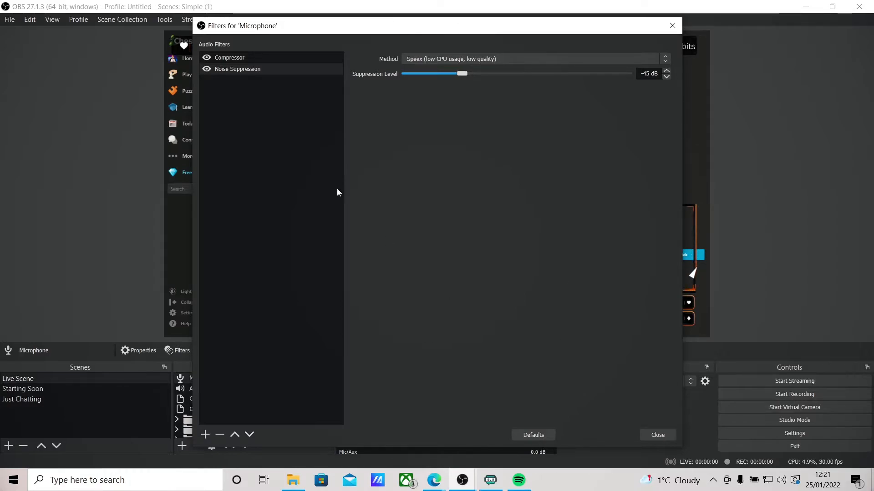
Add a Limiter filter to the Microphone with a threshold of -8.40 dB and close the filters window.
left_click(205, 434)
left_click(234, 394)
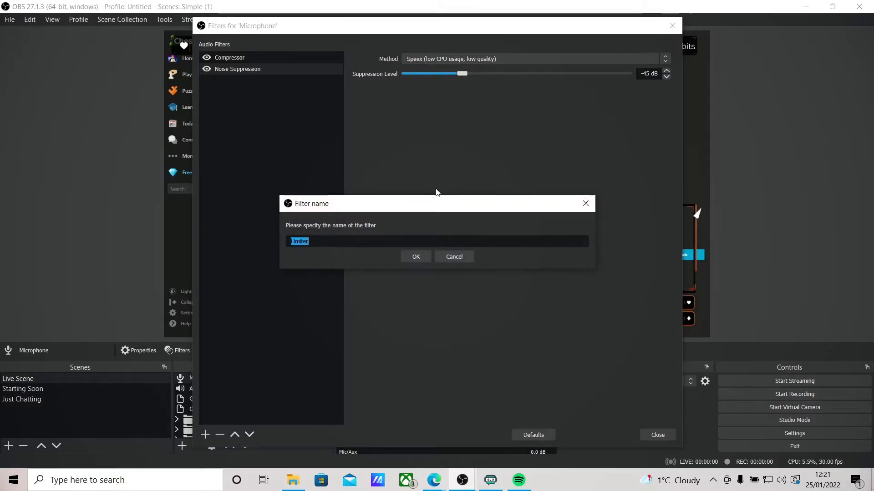
left_click(415, 257)
left_click_drag(593, 58, 584, 59)
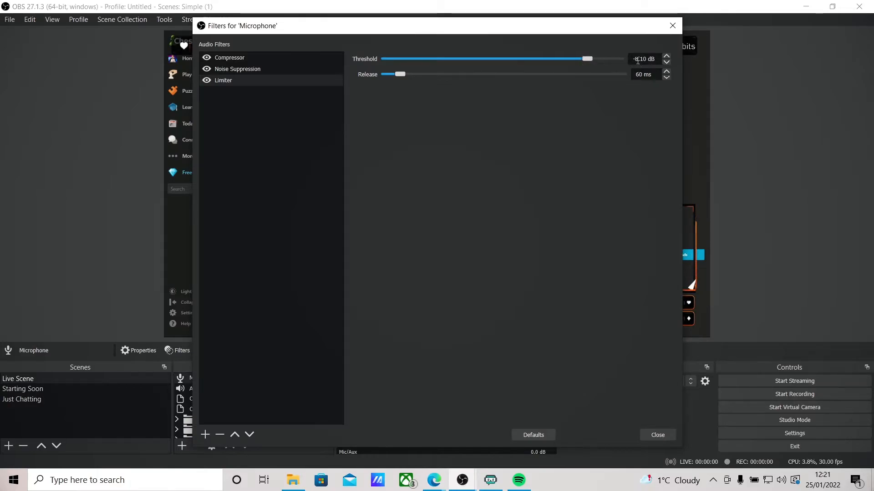
mouse_move(585, 60)
left_mouse_down()
mouse_move(602, 59)
mouse_move(586, 60)
left_mouse_up()
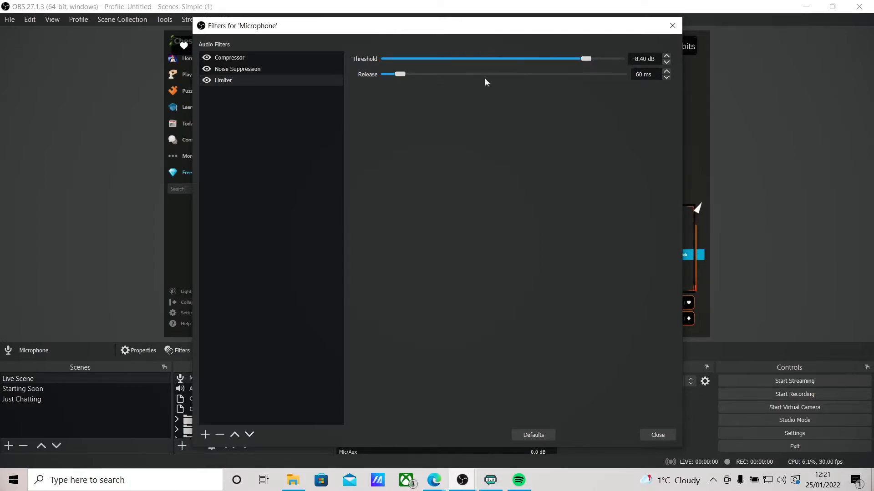
left_click(656, 436)
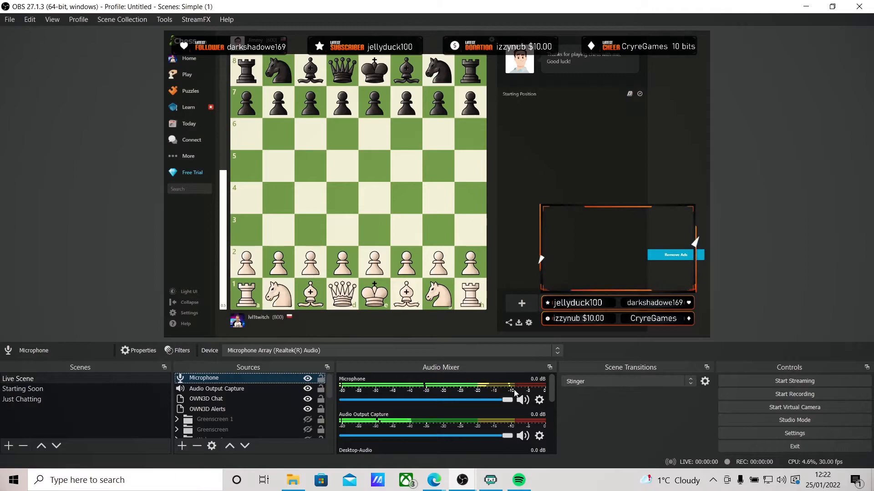
Rename the Audio Output Capture source to "PC and Game Audio".
left_click(217, 390)
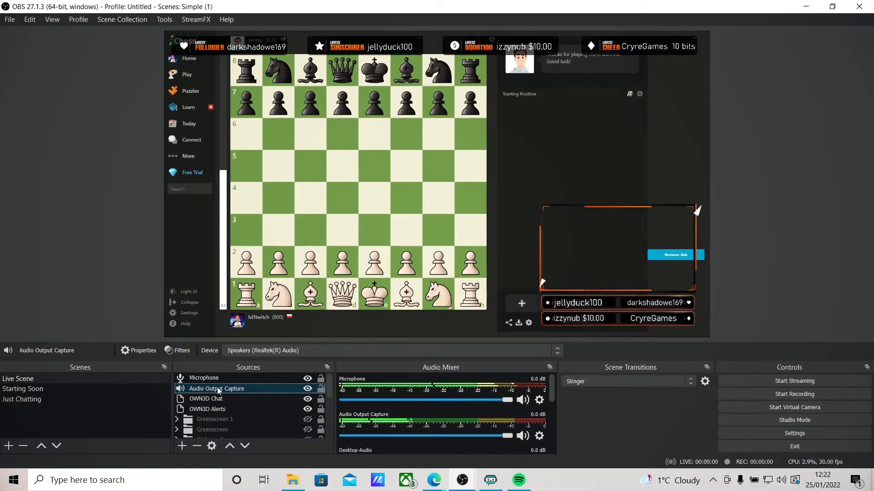
right_click(220, 388)
left_click(263, 199)
type("PC and Game Audio")
key("Return")
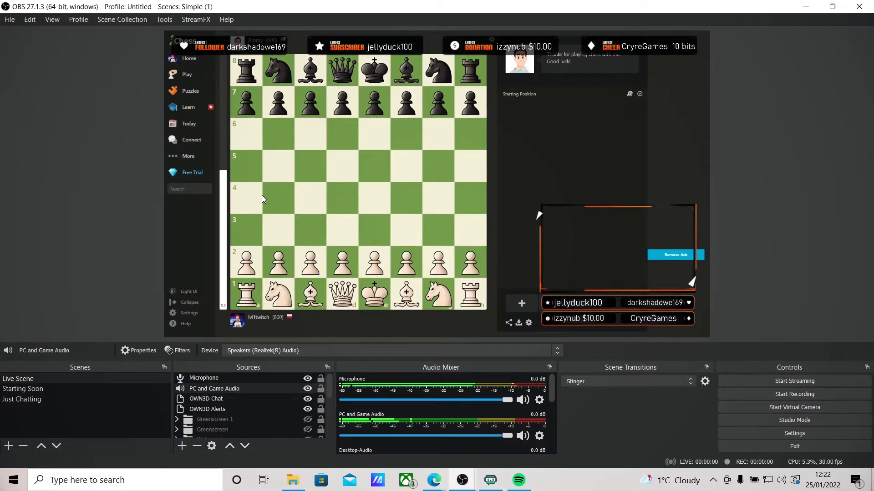
Add a Compressor filter to the PC and Game Audio source.
right_click(209, 387)
left_click(254, 366)
left_click(205, 434)
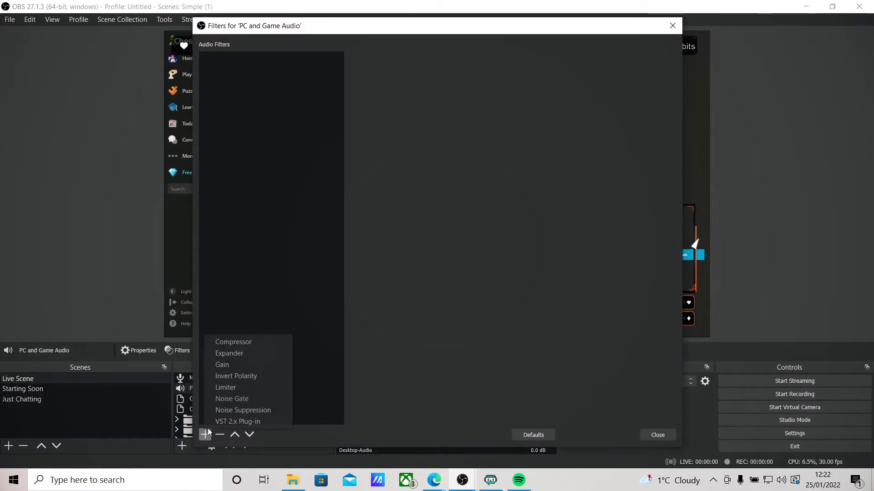
left_click(233, 342)
left_click(412, 254)
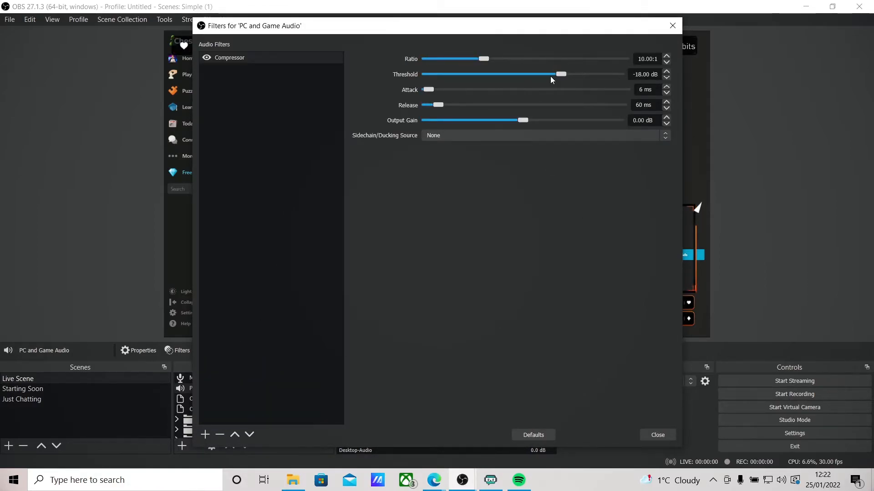
Set the compressor's threshold to -54.30 dB and its sidechain/ducking source to Microphone, closing the filters window.
left_click_drag(561, 74, 446, 78)
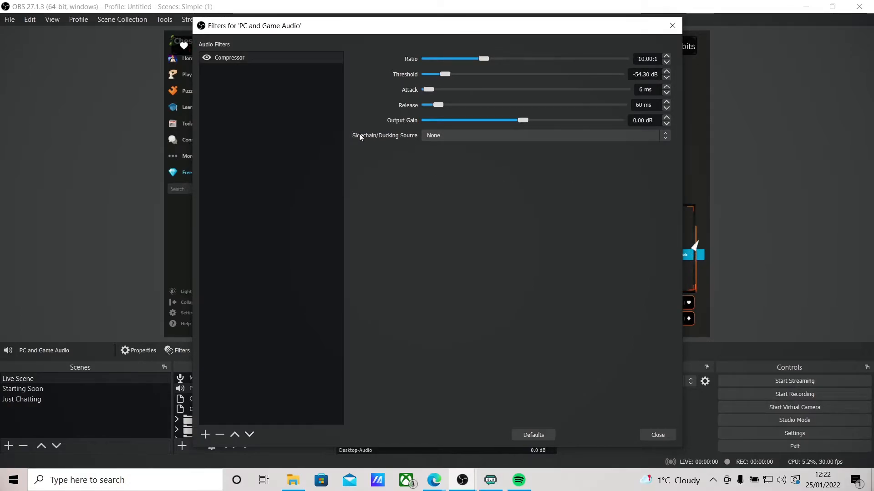
left_click(466, 137)
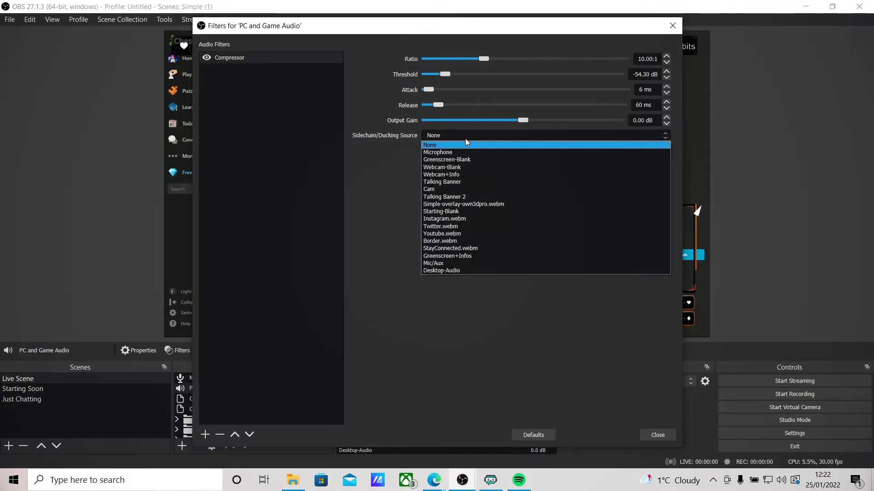
left_click(446, 152)
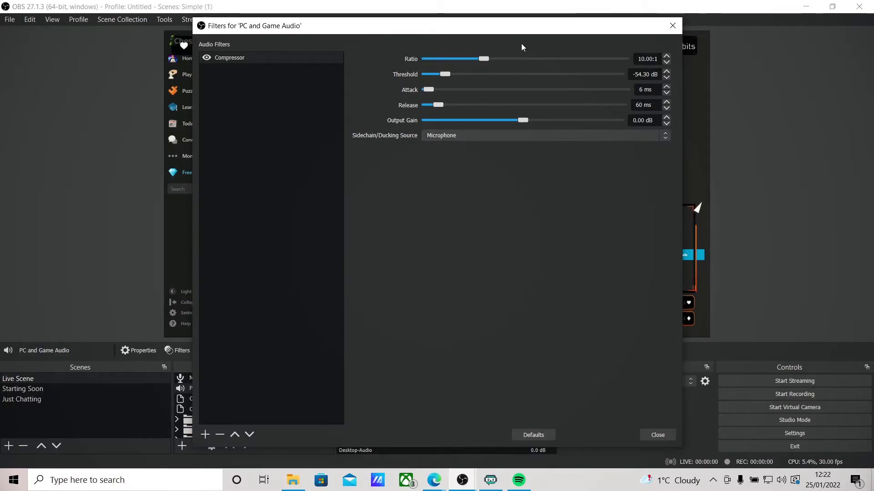
left_click(656, 434)
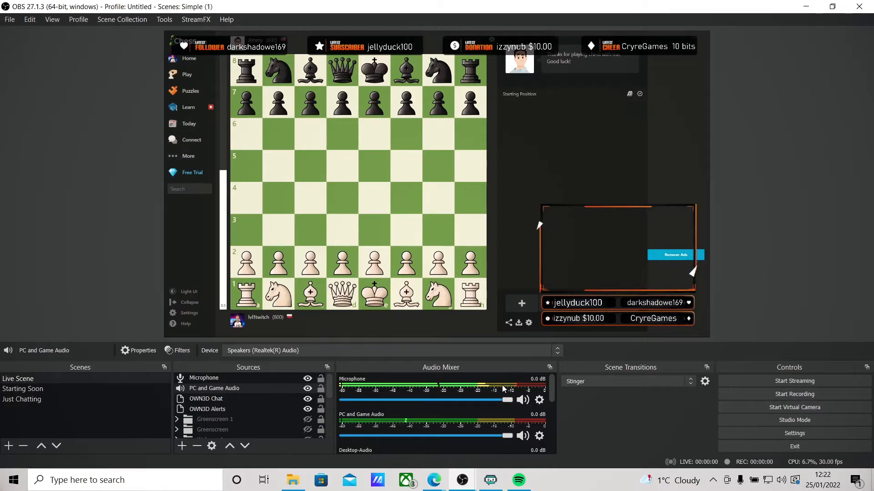
Set the threshold of the PC and Game Audio compressor to -43.60 dB and close the filters window.
right_click(232, 388)
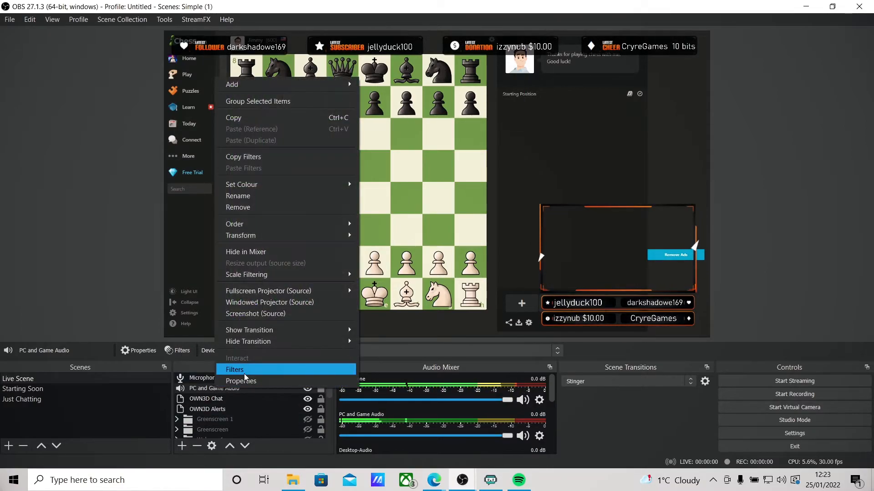
left_click(233, 367)
left_click_drag(475, 32, 576, 62)
scroll(694, 110, "down", 5)
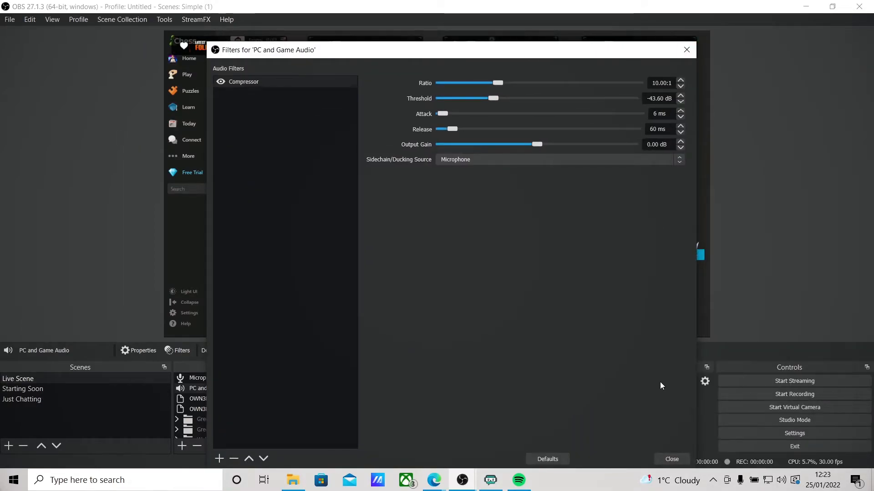
left_click(669, 459)
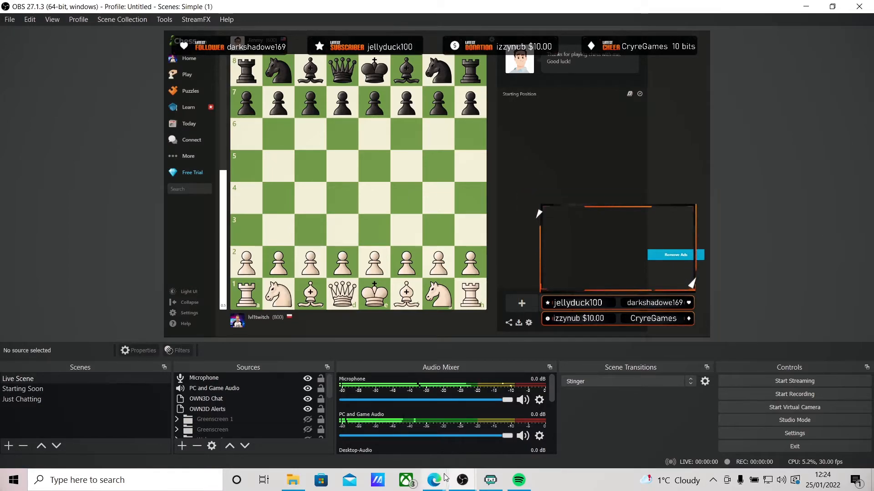
Switch to the browser and examine the download options and plug-in tour on the ReaPlugs VST FX Suite page.
mouse_move(433, 480)
left_click(489, 440)
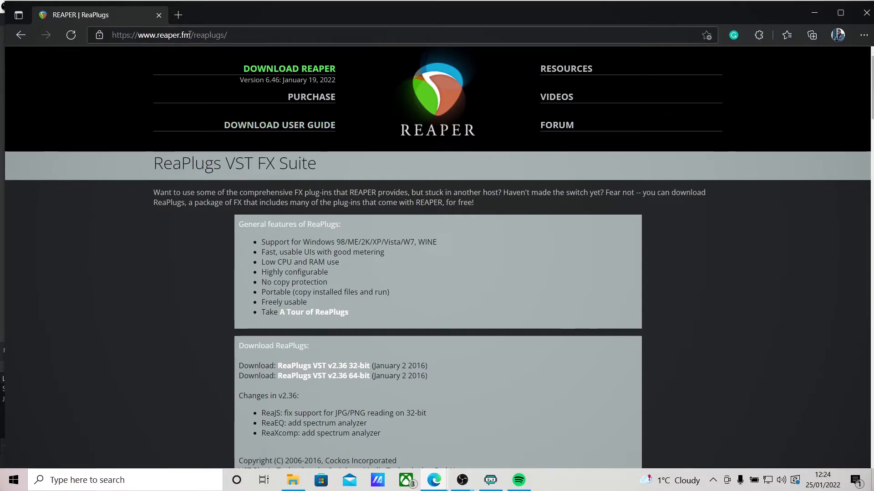
scroll(463, 326, "down", 4)
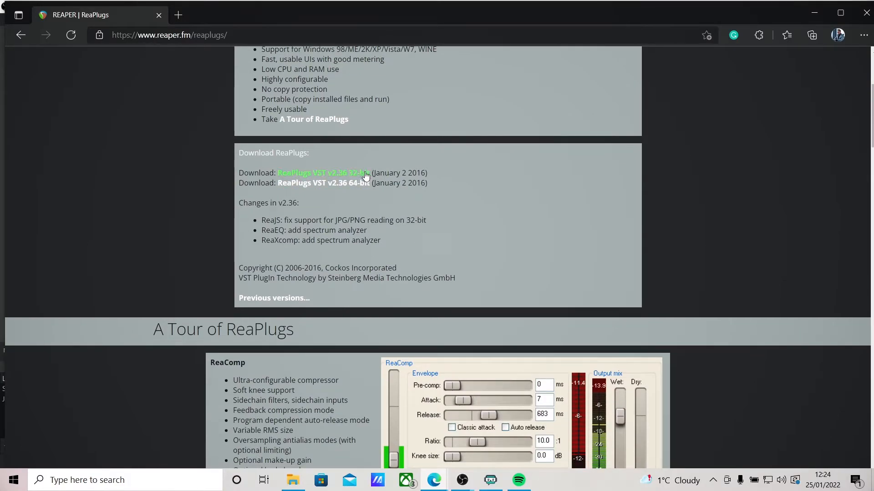
scroll(360, 213, "down", 5)
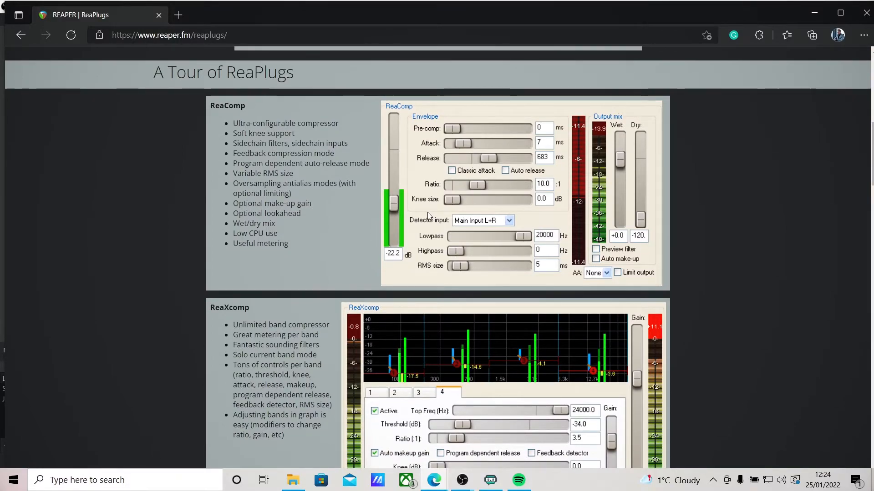
scroll(501, 227, "down", 1)
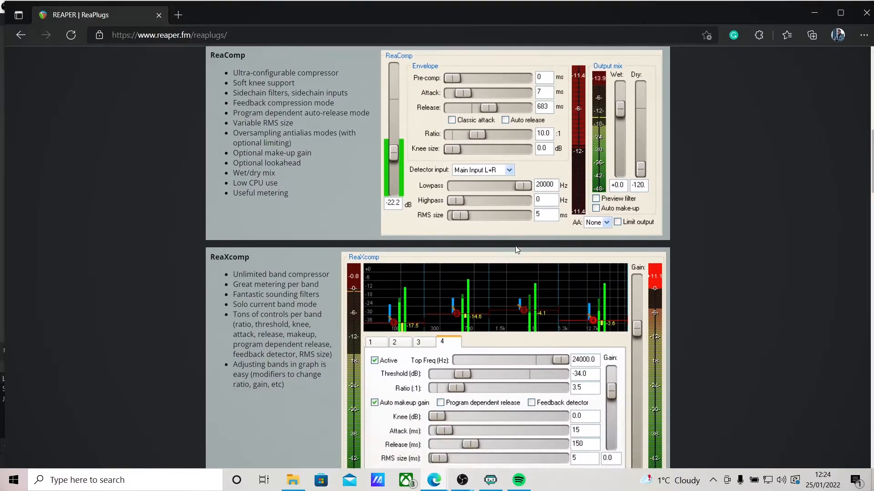
scroll(516, 250, "down", 8)
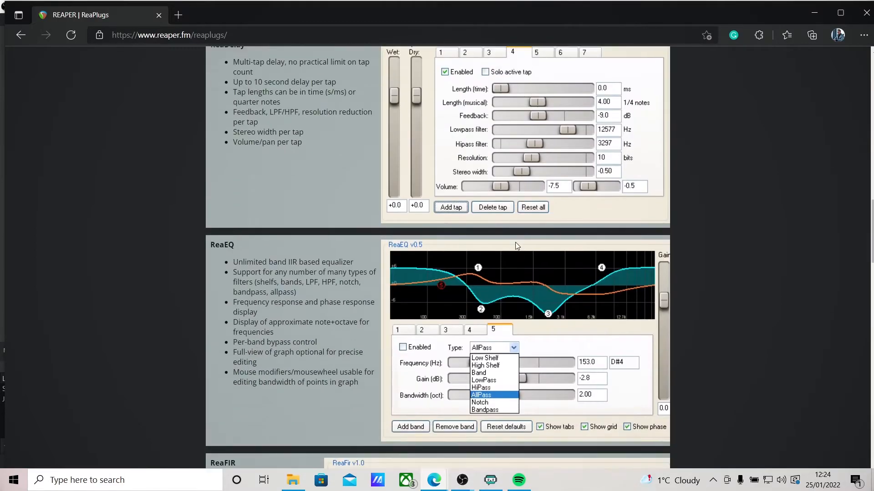
scroll(517, 246, "down", 7)
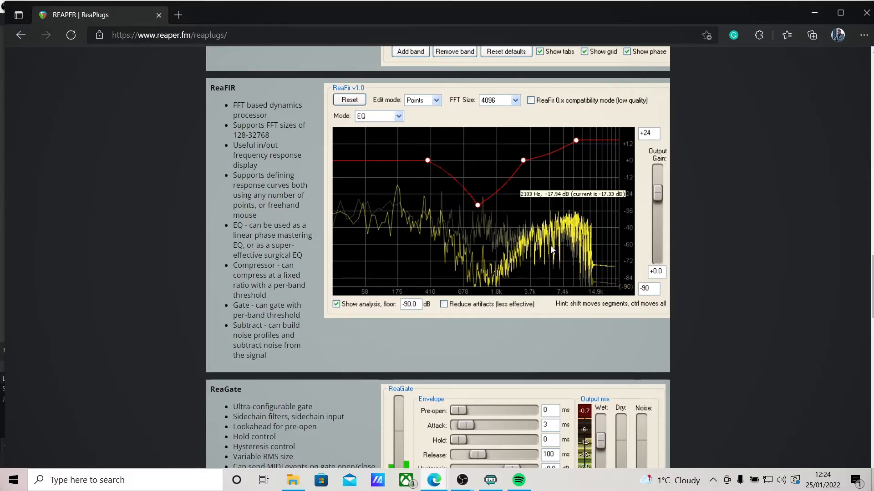
scroll(544, 283, "up", 20)
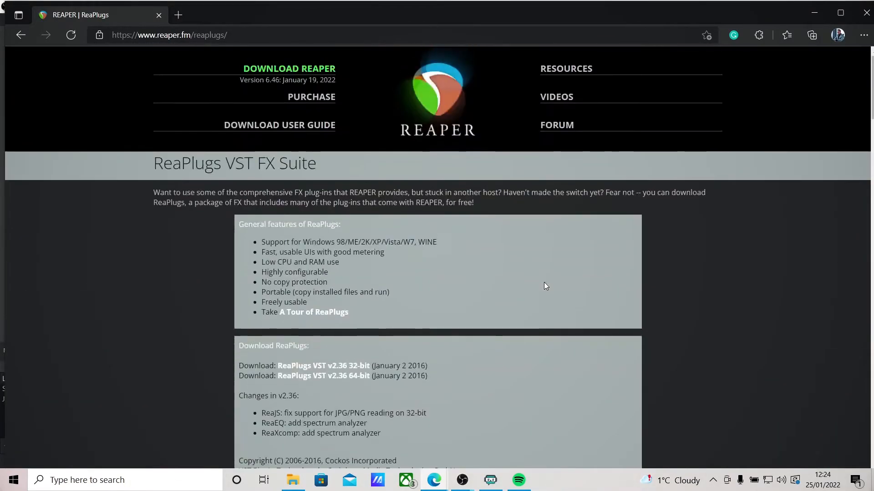
scroll(472, 259, "down", 7)
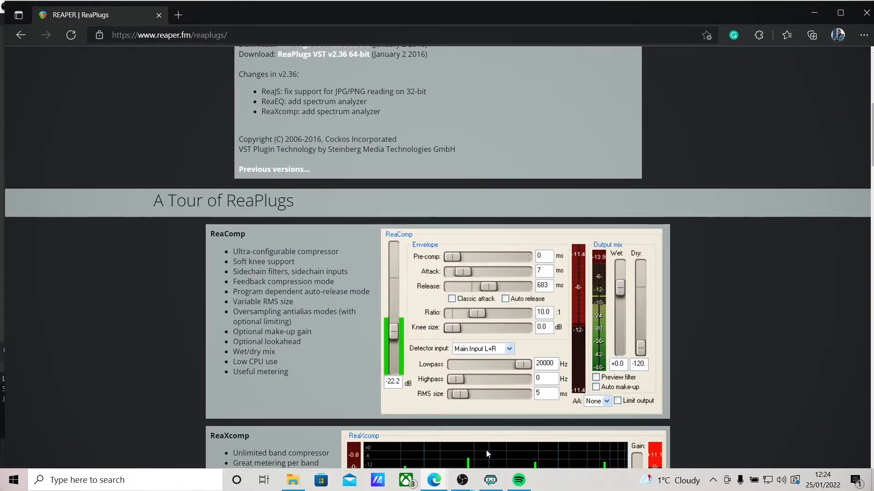
Switch back to OBS and look up the VST 2.x Plug-in option among the filter types available for the Microphone.
mouse_move(473, 476)
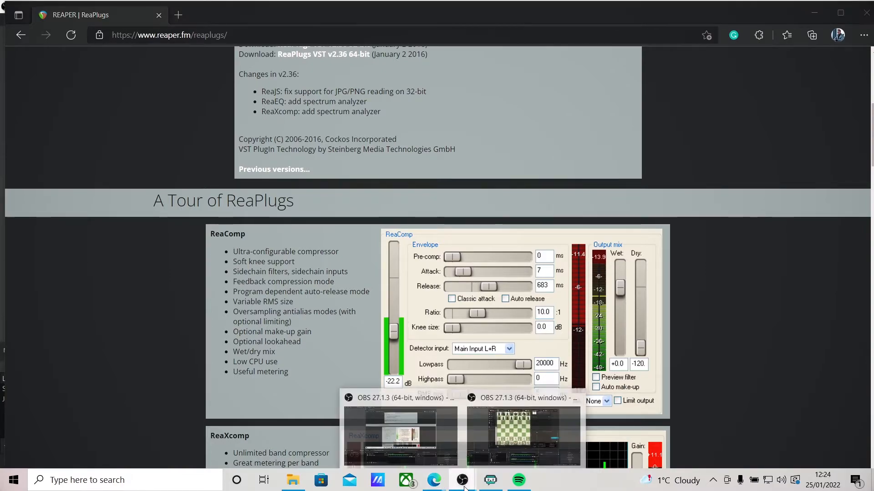
left_click(396, 423)
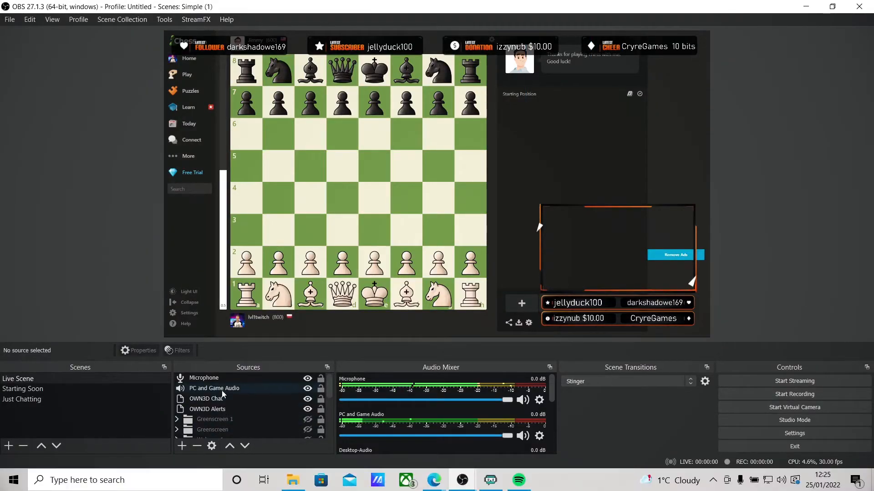
right_click(211, 378)
left_click(247, 362)
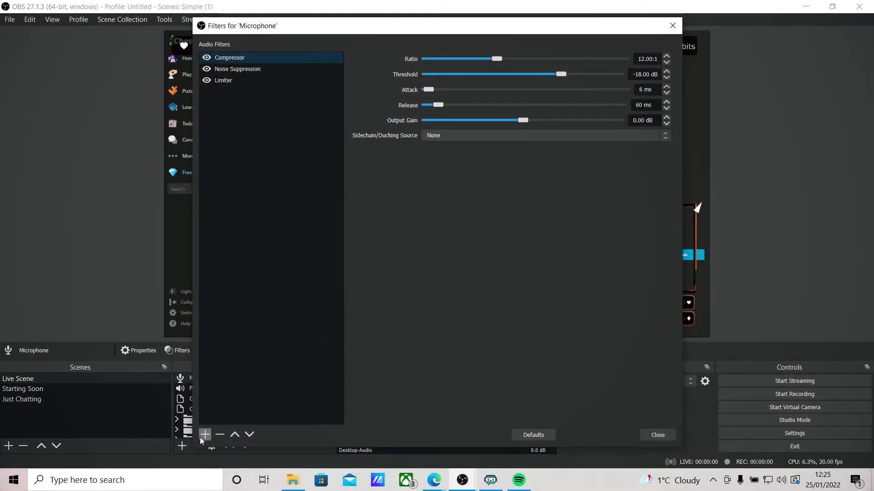
left_click(205, 435)
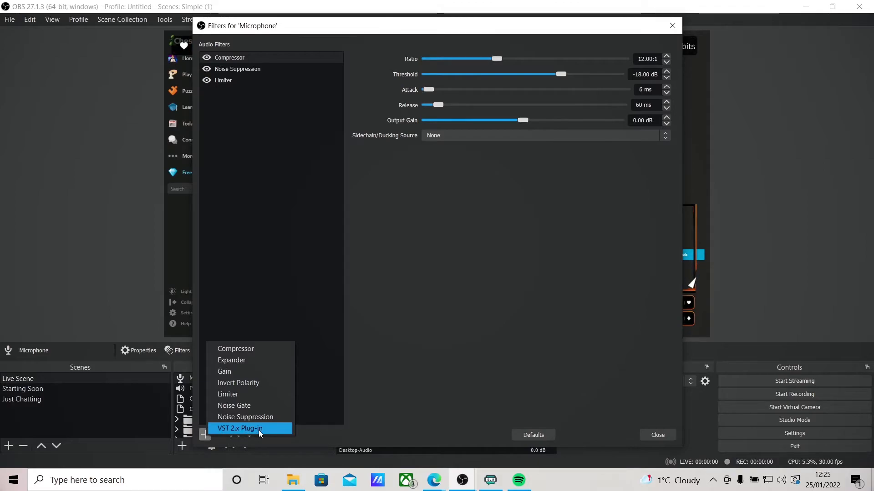
left_click(555, 382)
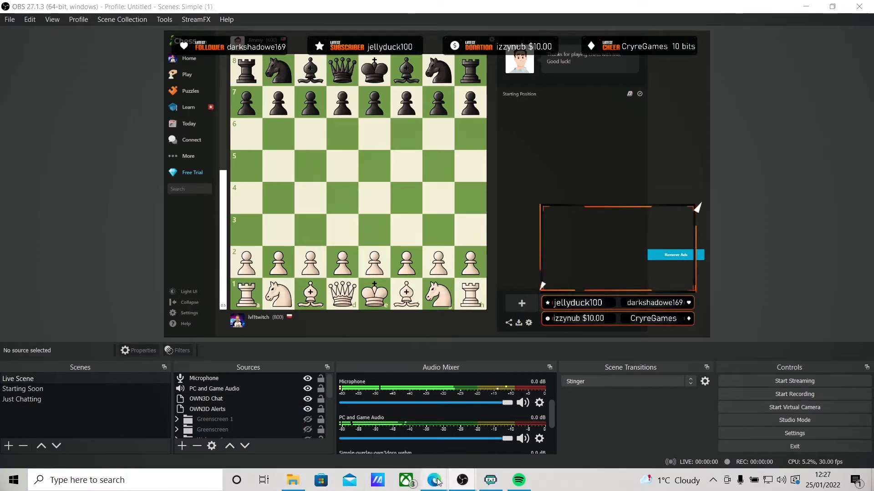
Switch to the browser and examine the spectralizer v1.3.4 plugin page on the OBS Forums.
mouse_move(434, 480)
left_click(496, 438)
scroll(283, 233, "up", 1)
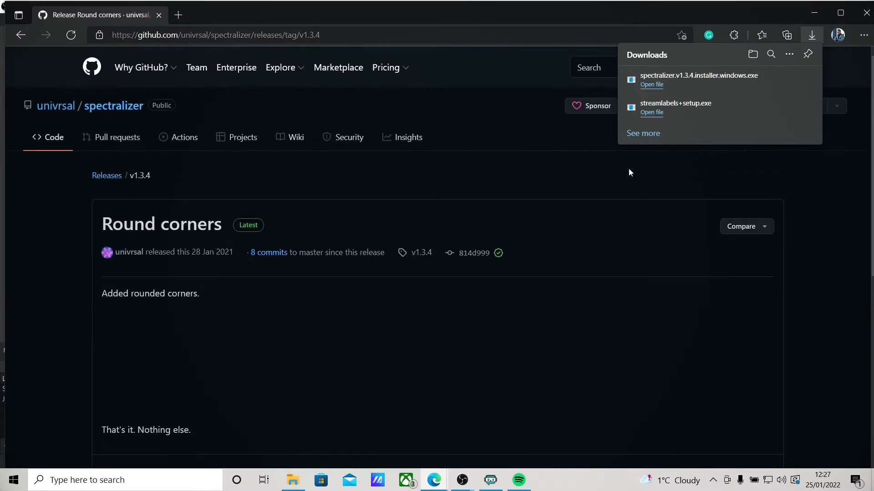
left_click(20, 36)
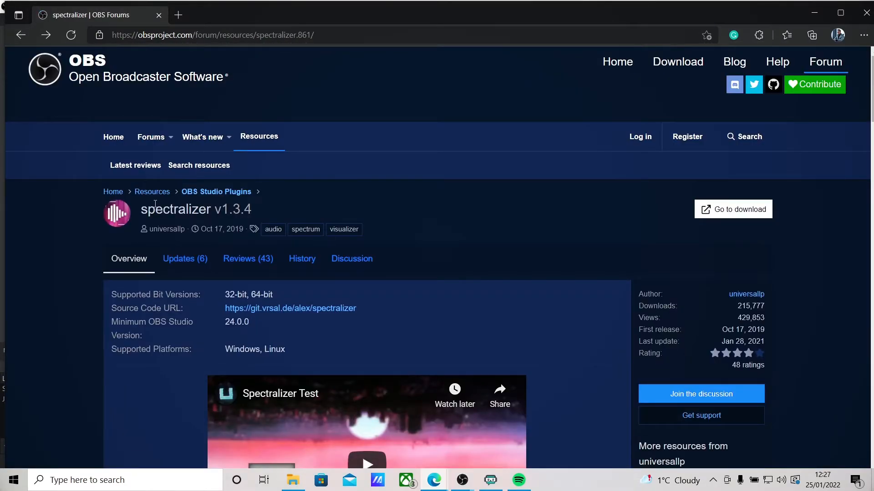
left_click_drag(149, 208, 273, 213)
left_click(241, 207)
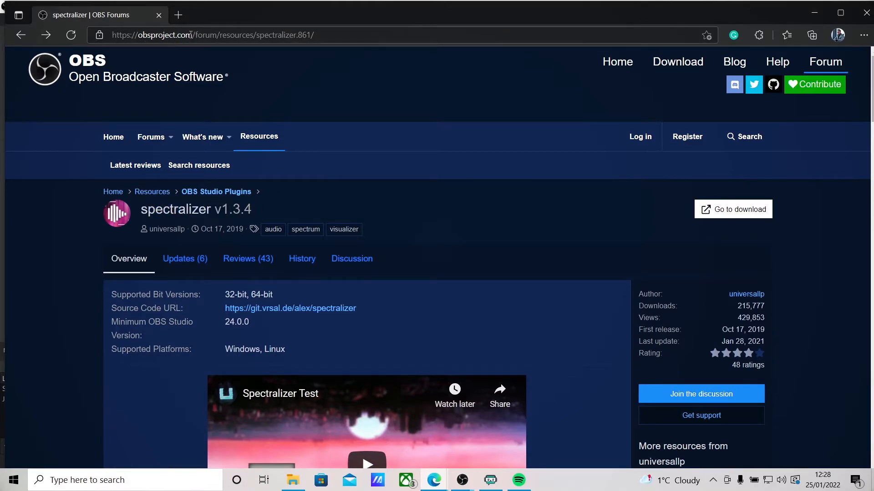
scroll(445, 293, "down", 10)
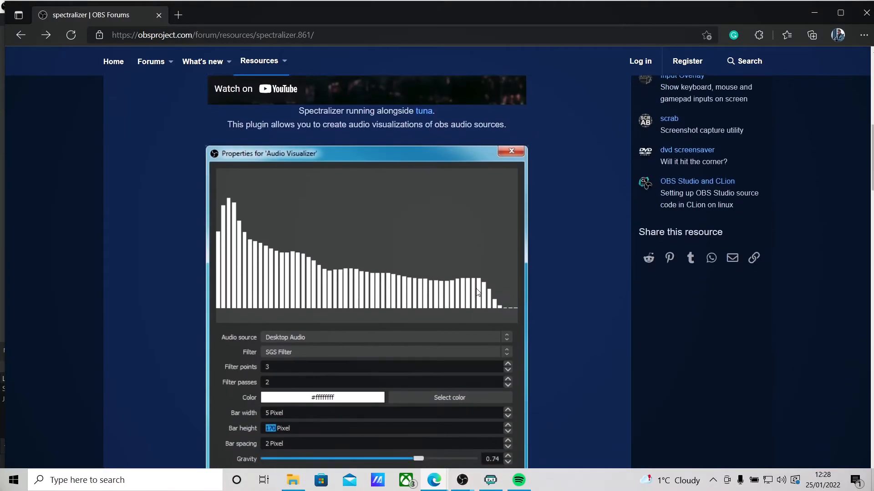
scroll(476, 291, "down", 1)
Switch back to OBS and add a new source named Spectralizer to the Live Scene.
mouse_move(462, 480)
left_click(515, 445)
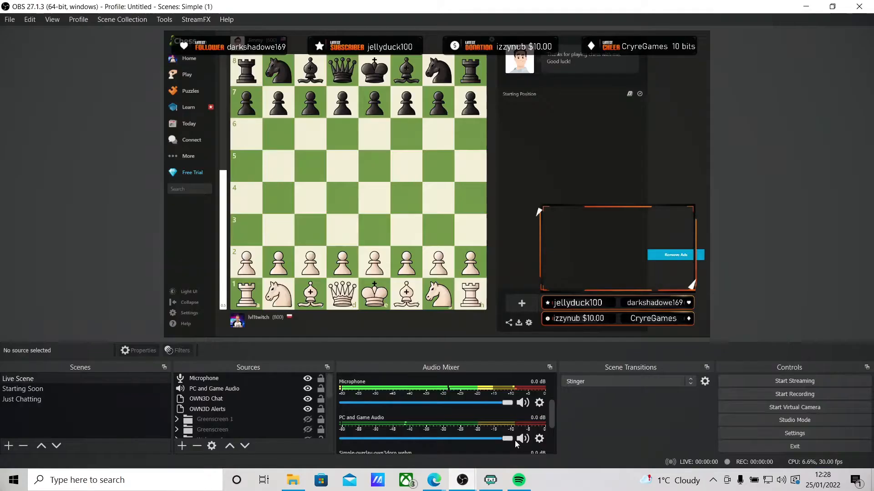
left_click(181, 447)
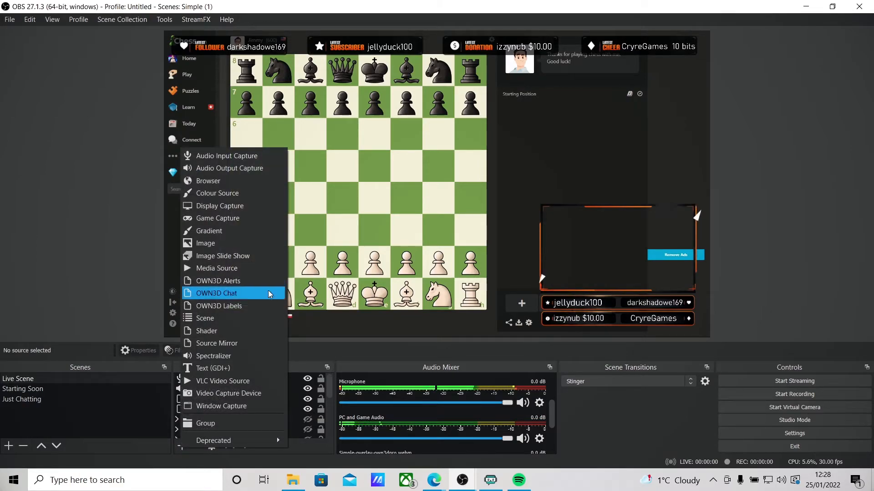
left_click(219, 355)
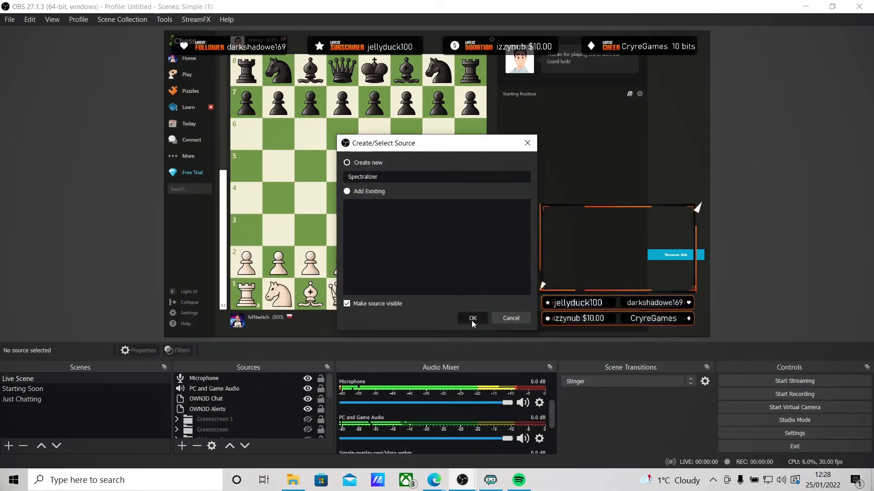
left_click(472, 320)
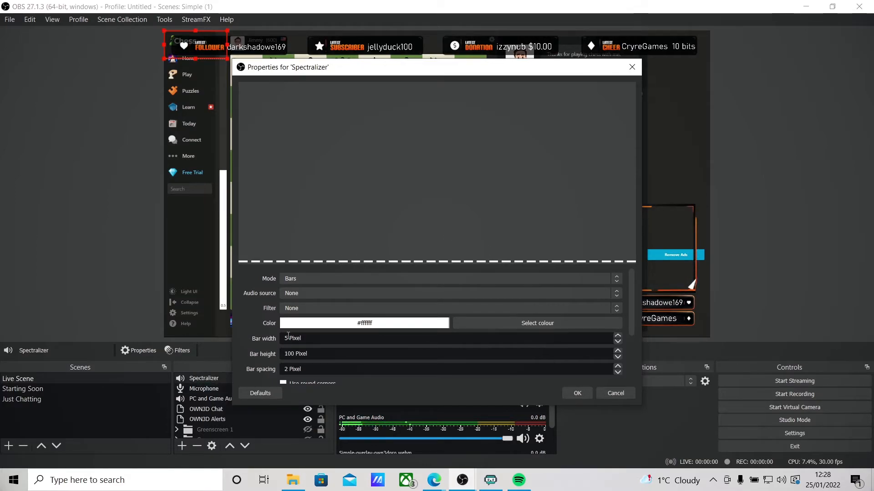
Set the Spectralizer's audio source to Microphone and its bar color to orange #ff5500.
left_click(312, 294)
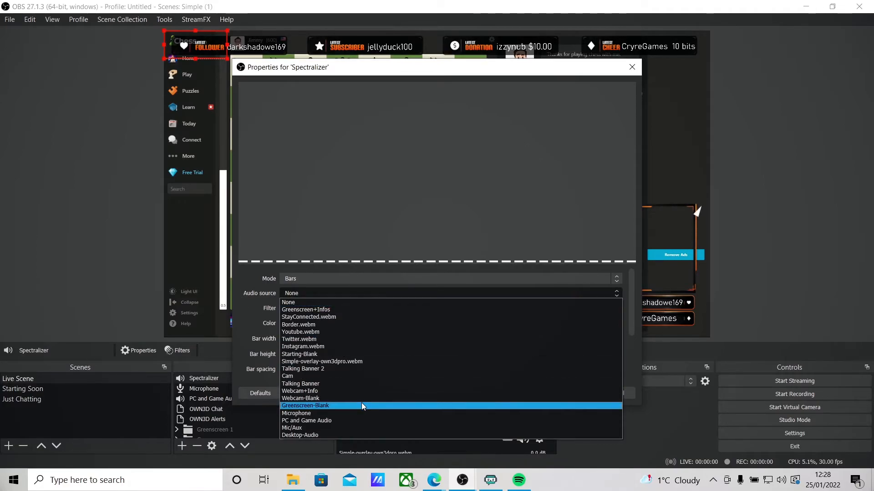
left_click(299, 413)
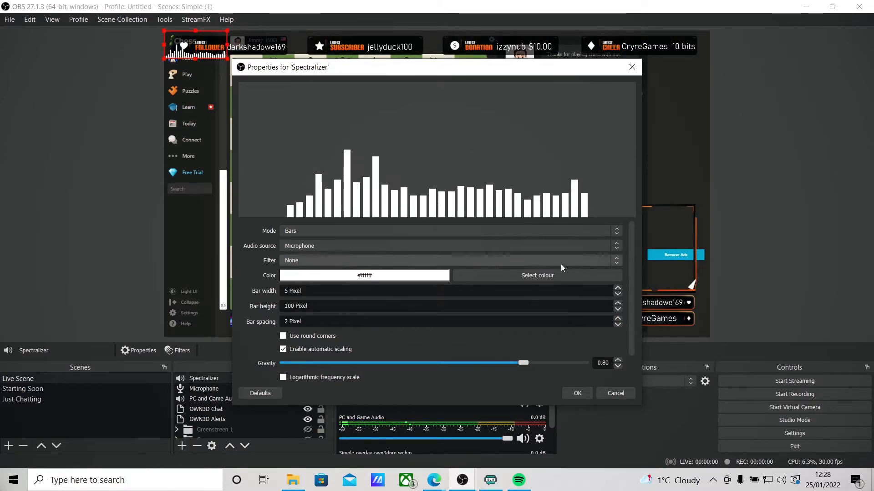
left_click_drag(510, 73, 319, 103)
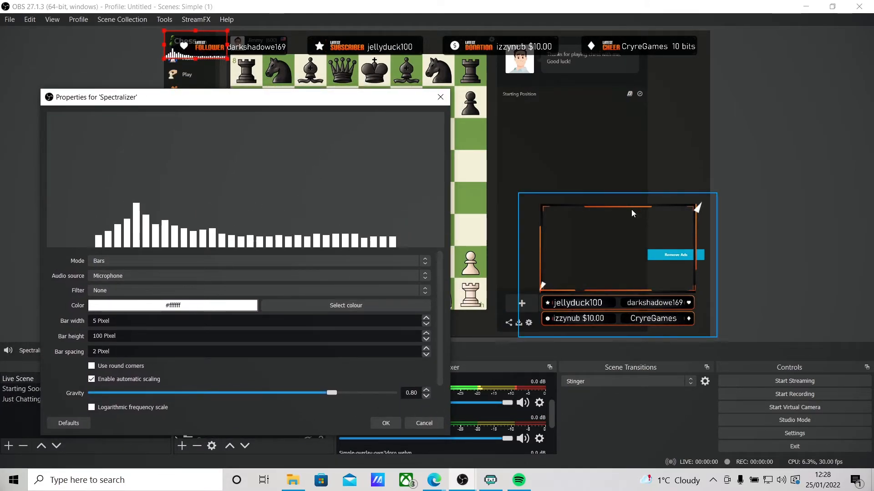
left_click(302, 305)
left_click(158, 223)
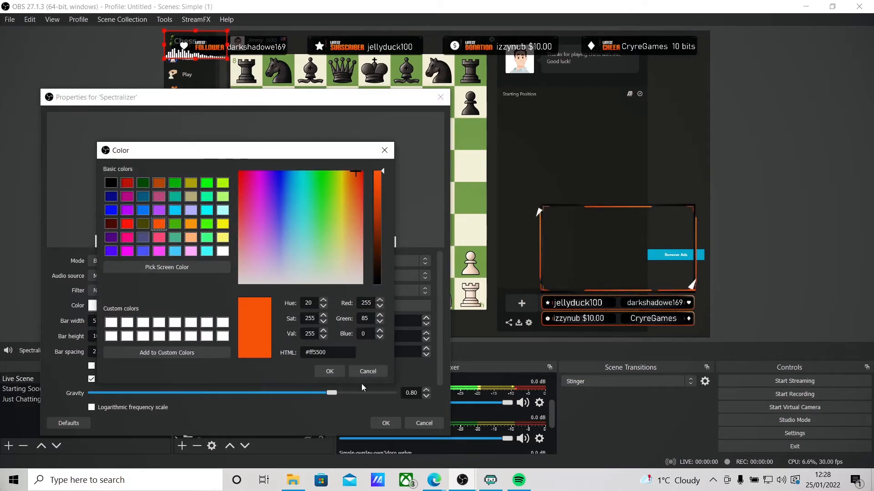
left_click(329, 371)
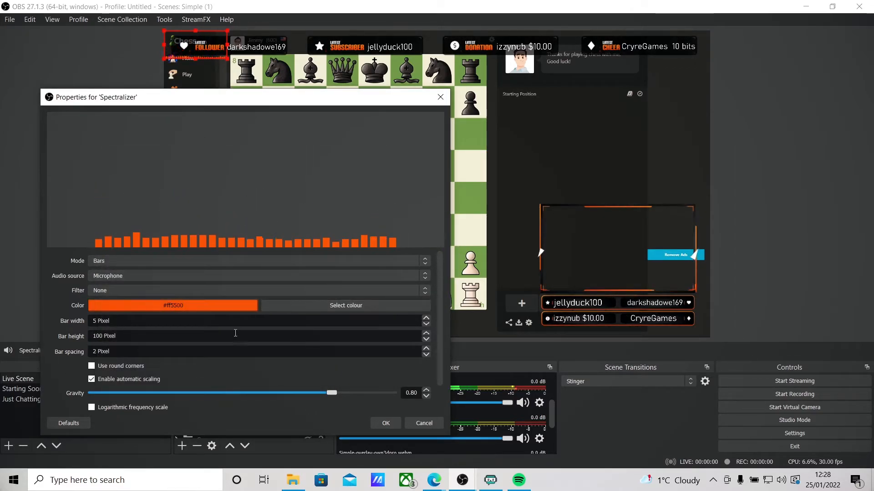
Set the Spectralizer's bar width to 8 pixels.
left_click(426, 318)
left_click(426, 318)
left_click(426, 318)
left_click(425, 318)
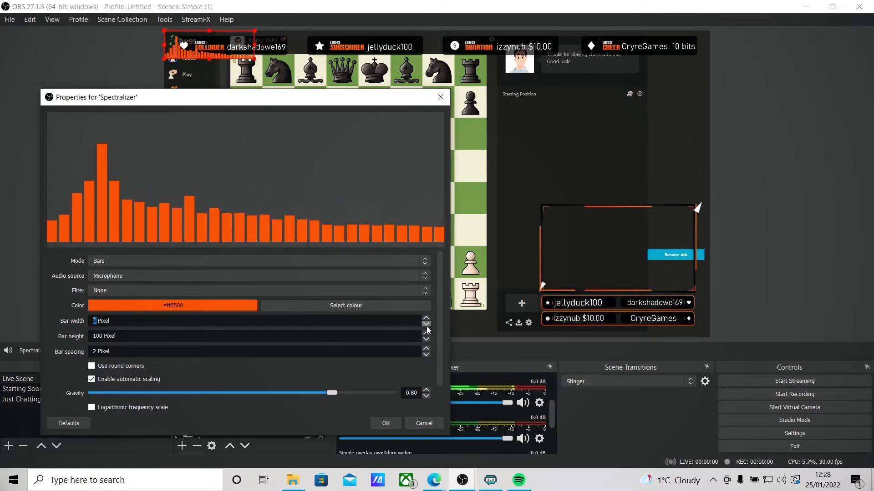
Place the Spectralizer bars directly above the webcam frame and enlarge them to match the frame's width.
left_click_drag(249, 57, 658, 165)
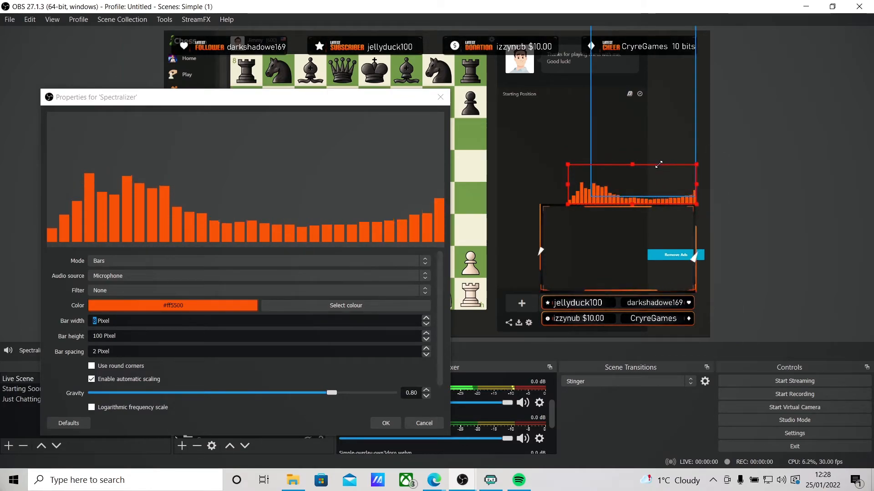
left_click_drag(567, 163, 548, 156)
left_click(801, 313)
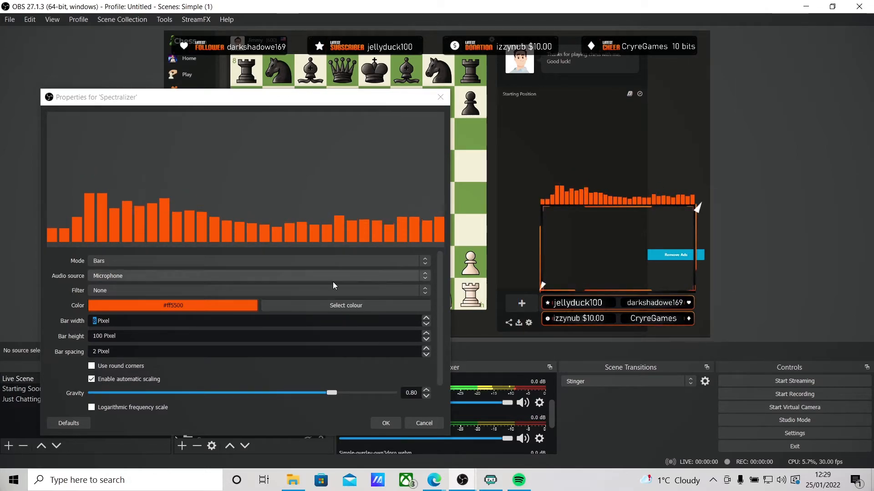
Try a gravity of 0.65 for the Spectralizer and return it to 0.80.
scroll(60, 353, "down", 2)
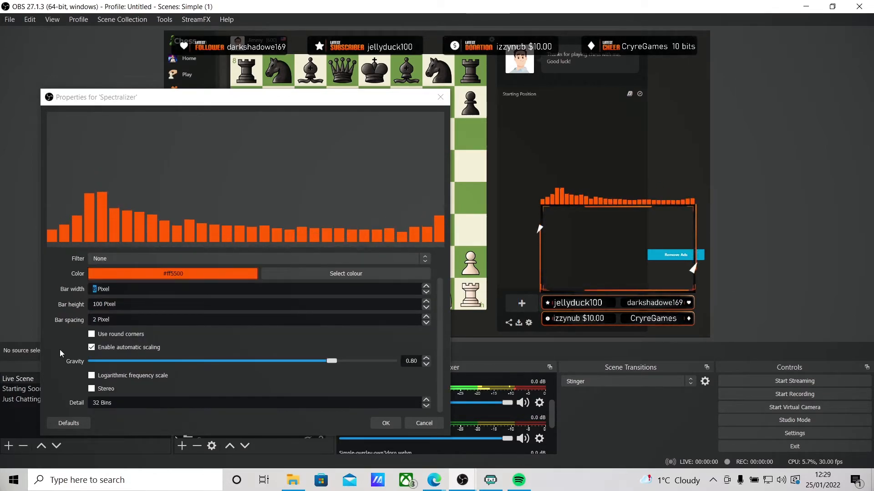
left_click_drag(330, 361, 287, 362)
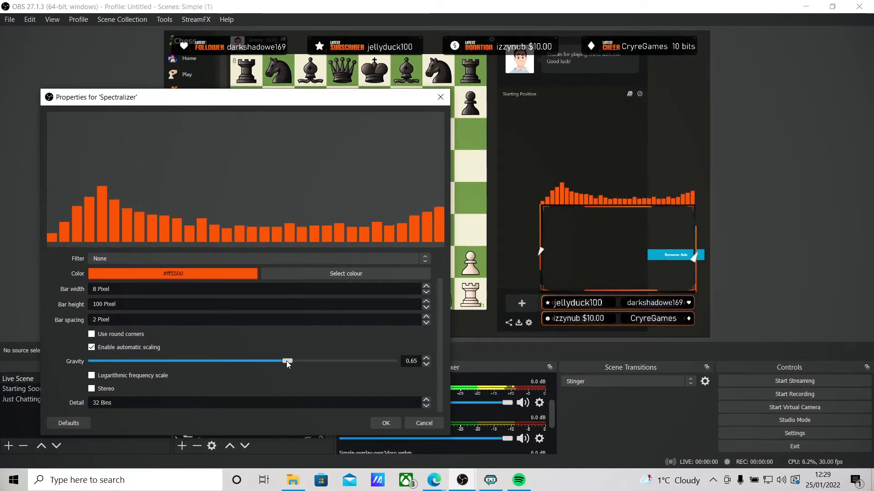
left_click_drag(286, 362, 330, 361)
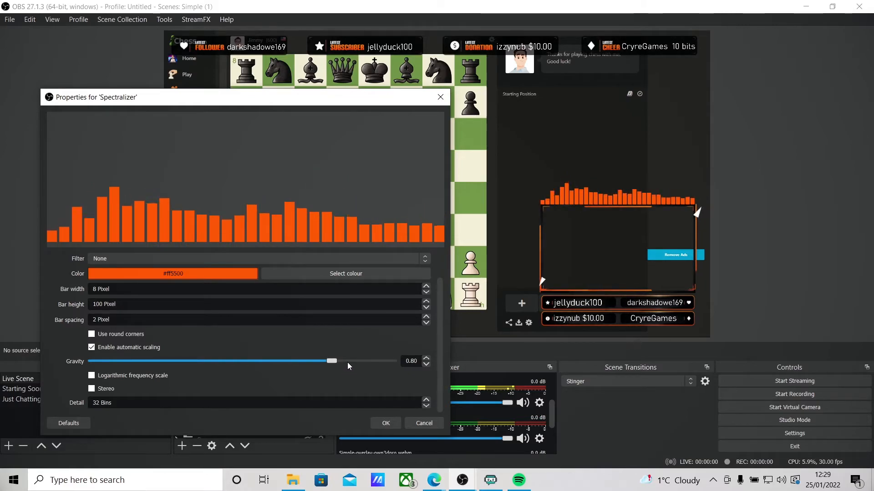
Accept the Spectralizer's properties and move it down the source order to just above Window Capture, beneath the overlay.
left_click(385, 423)
left_click(594, 186)
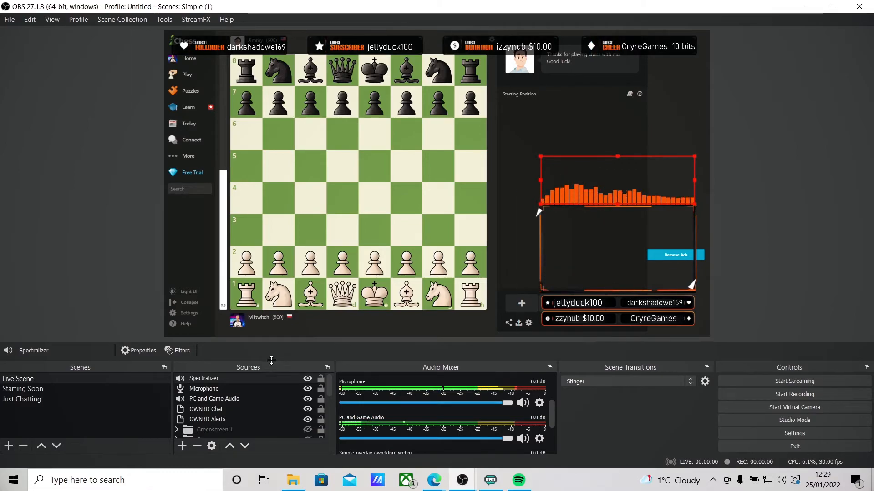
mouse_move(567, 187)
left_mouse_down()
mouse_move(568, 199)
mouse_move(567, 186)
left_mouse_up()
left_click(205, 382)
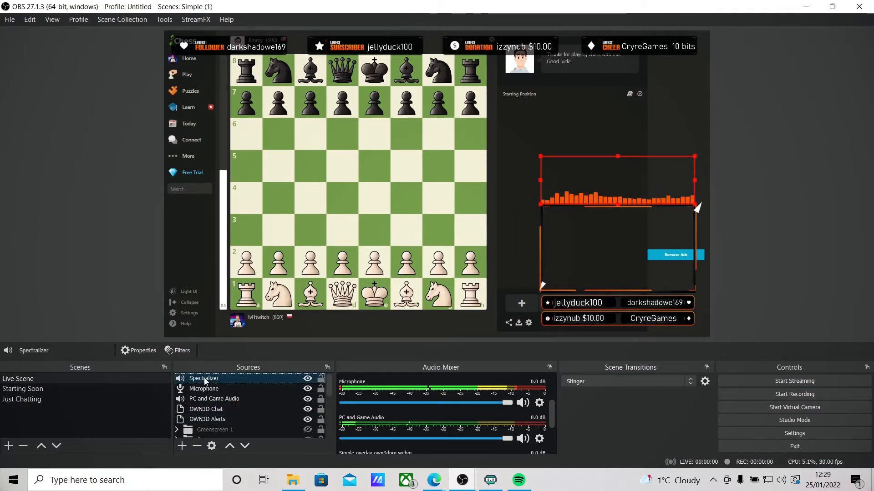
left_click(245, 447)
left_click(246, 446)
left_click(245, 447)
left_click(245, 446)
left_click(245, 446)
left_click(245, 446)
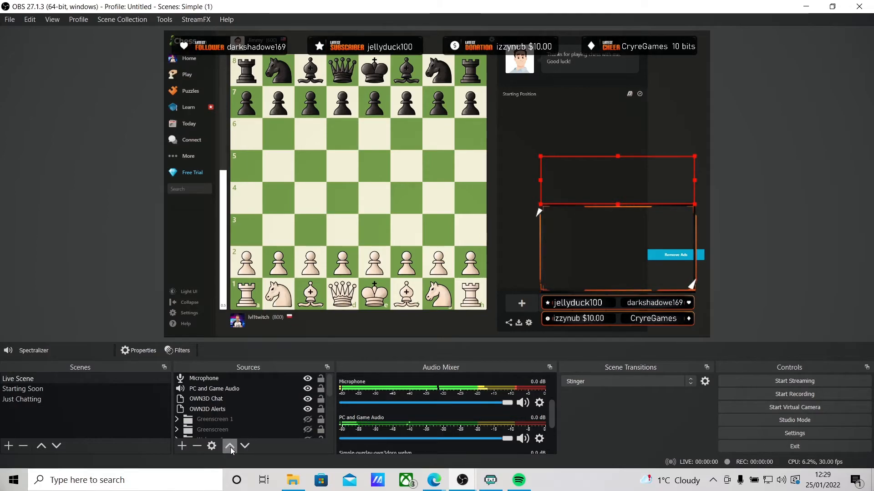
left_click(790, 308)
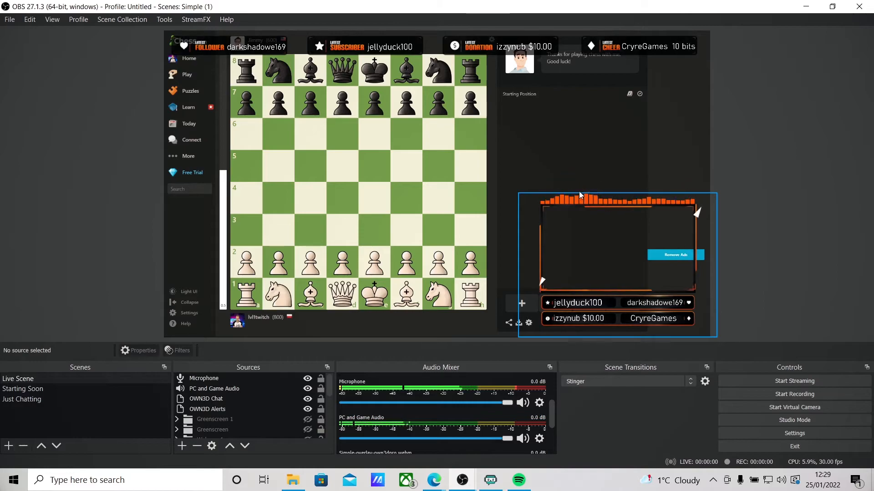
Reopen the Spectralizer's properties and set its gravity to 0.72.
scroll(242, 400, "down", 3)
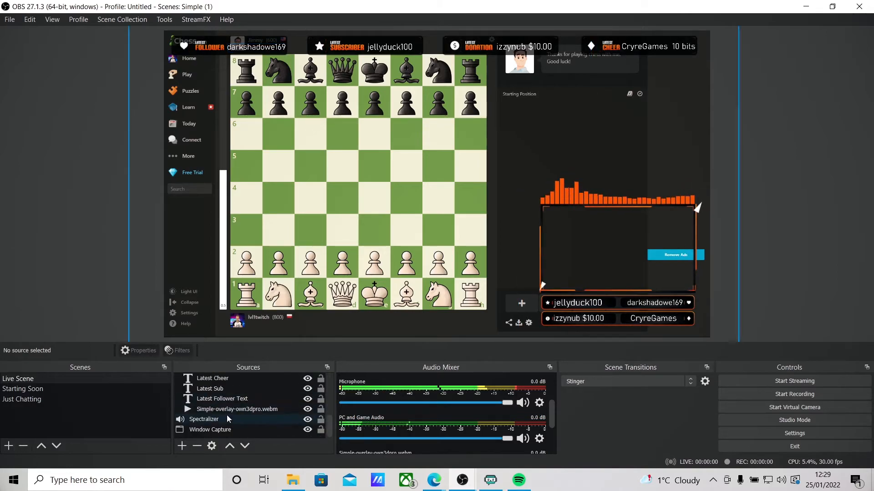
double_click(216, 421)
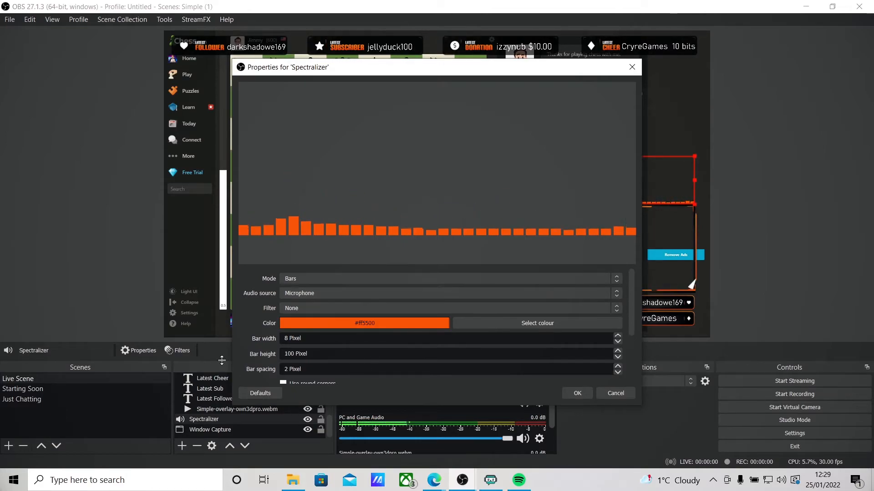
scroll(252, 356, "down", 2)
left_click_drag(520, 377, 498, 377)
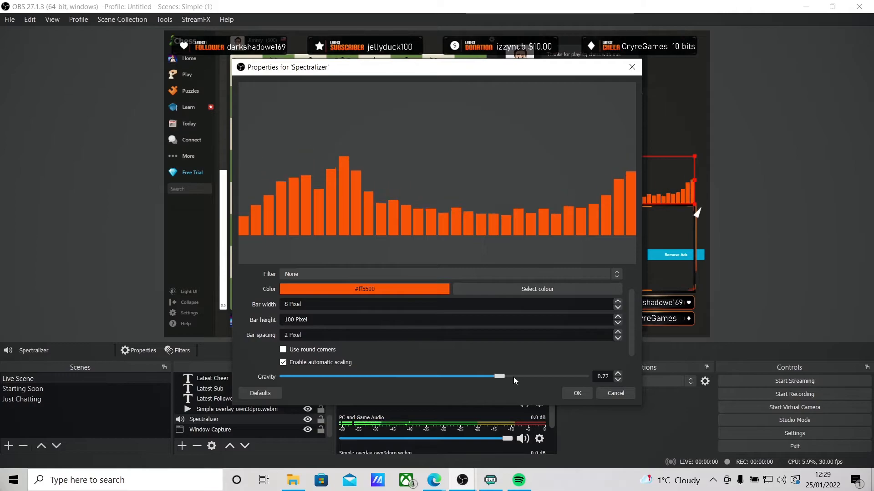
Try PC and Game Audio as the Spectralizer's audio source and check the bars in the scene preview.
scroll(242, 315, "up", 2)
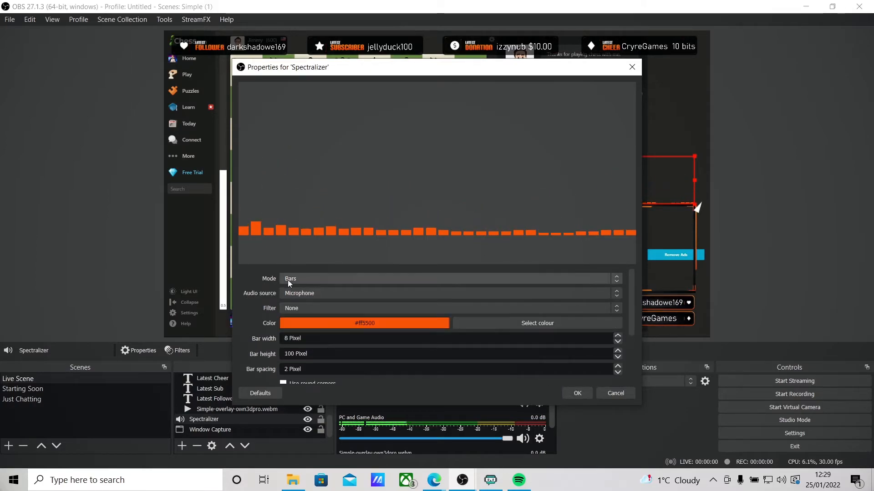
left_click(326, 294)
left_click(319, 421)
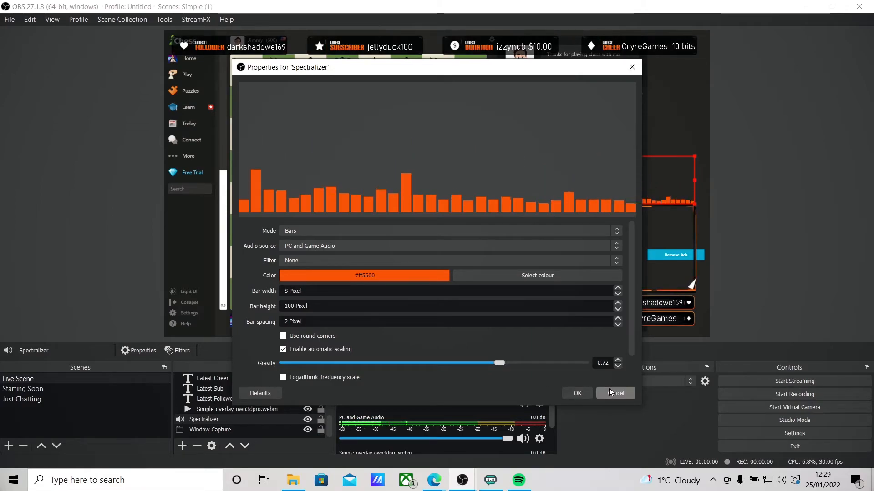
left_click_drag(520, 70, 174, 63)
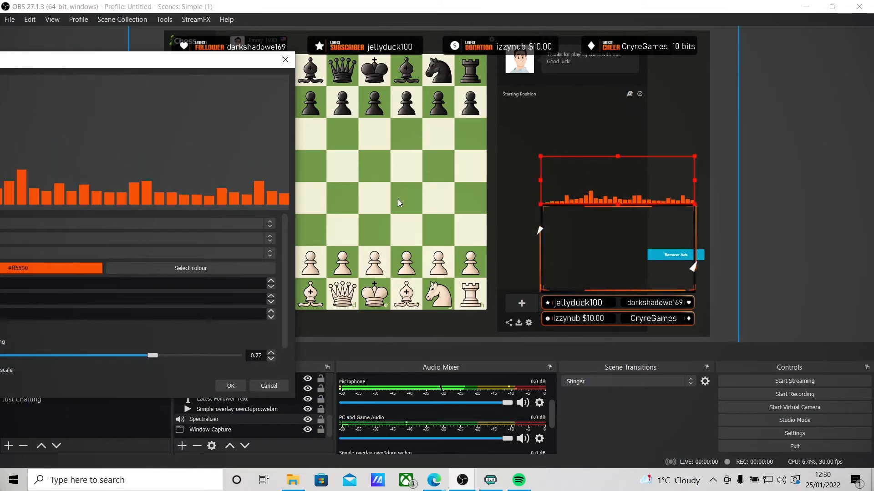
left_click_drag(168, 63, 555, 54)
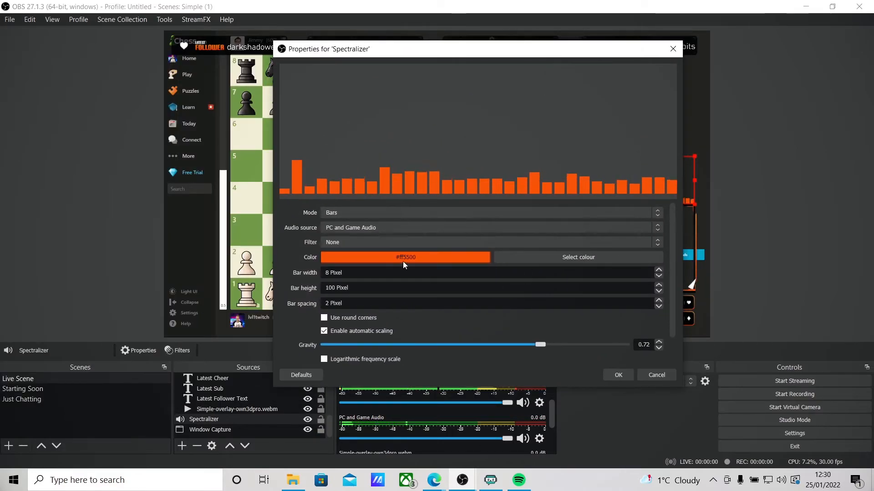
Set the Spectralizer's audio source back to Microphone and accept its properties.
left_click(401, 227)
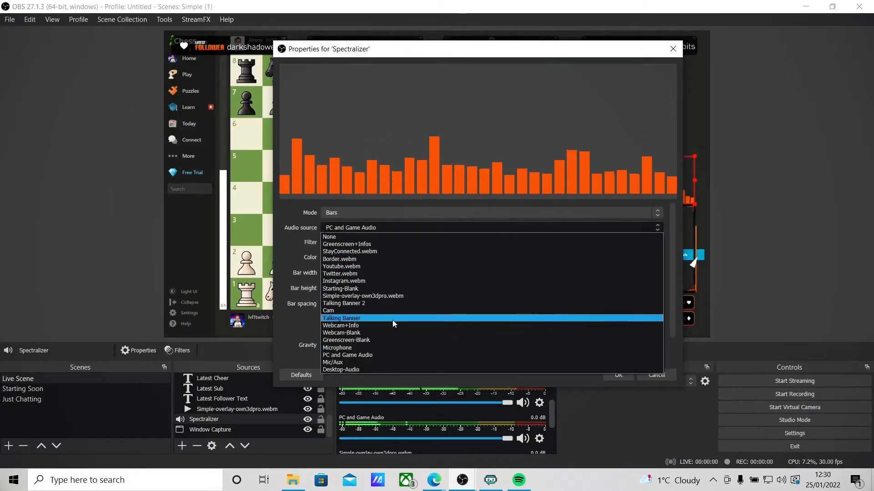
left_click(387, 348)
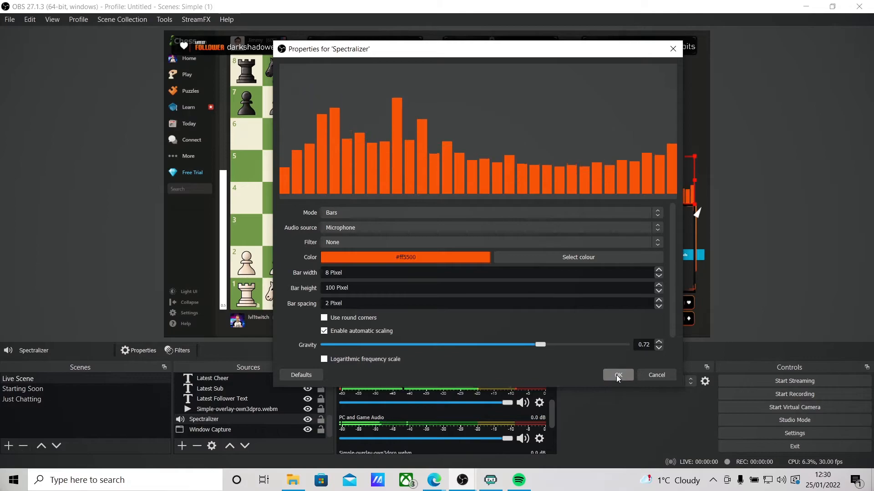
left_click(617, 375)
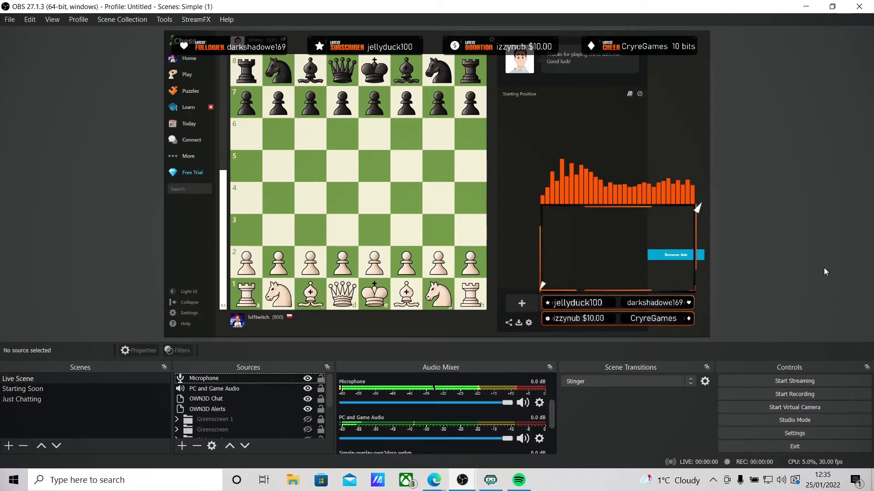
Add an Image source to the Live Scene using 1.jpg from the Downloads folder.
left_click(180, 447)
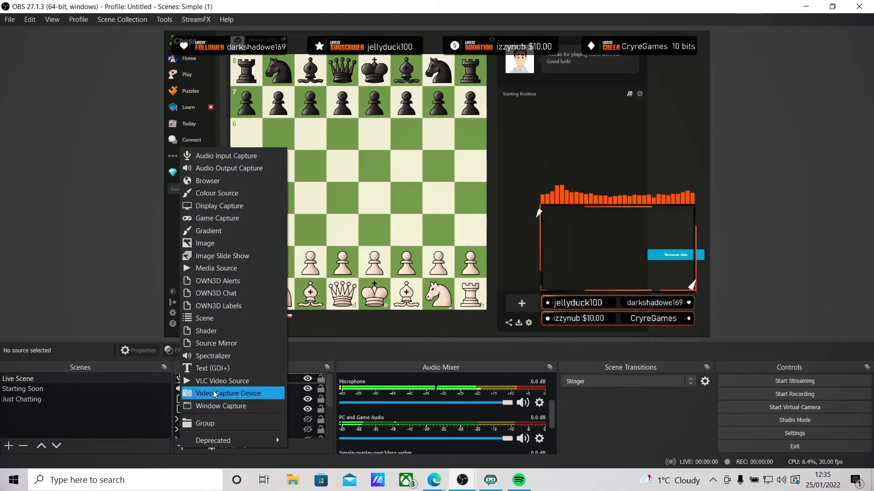
left_click(206, 243)
left_click(480, 317)
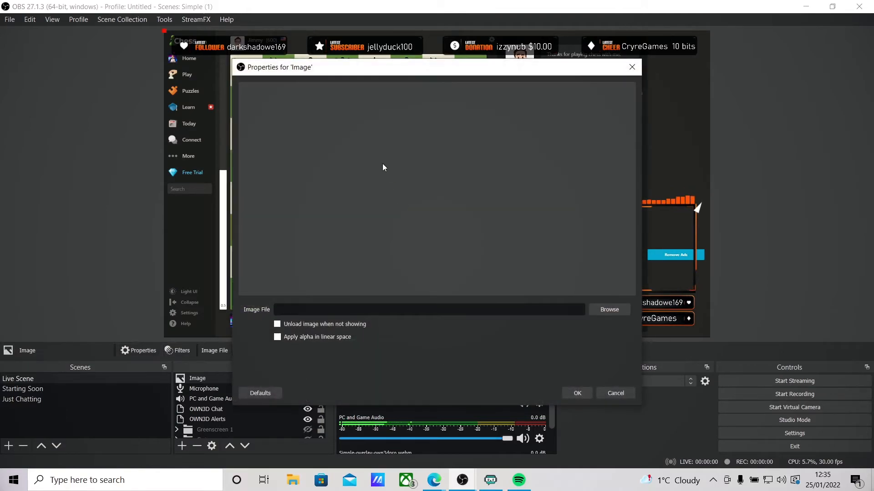
left_click(611, 304)
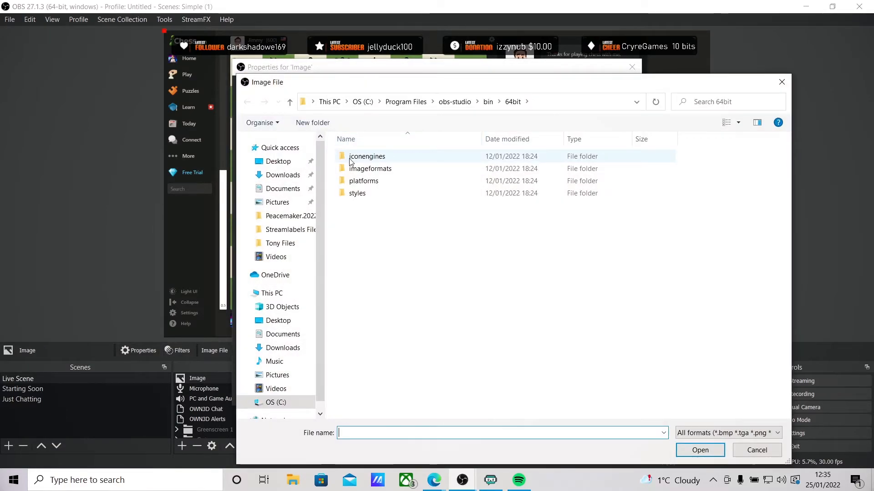
left_click(279, 176)
double_click(356, 169)
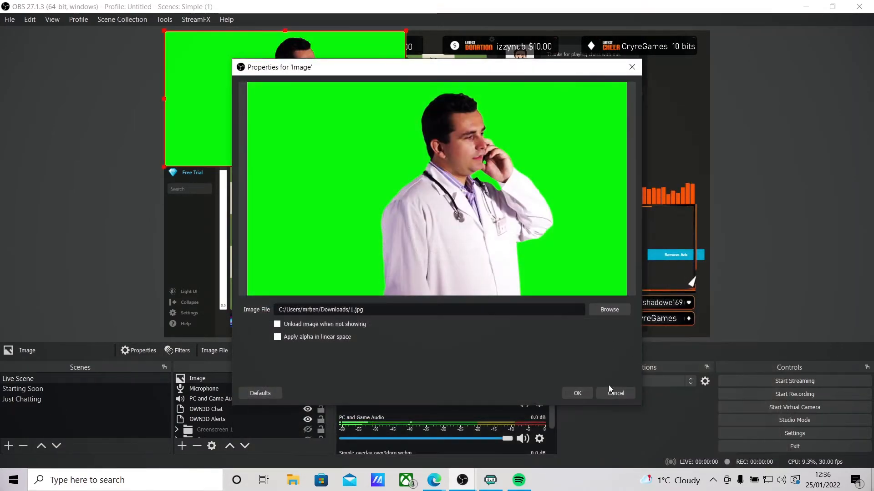
left_click(577, 393)
Scale the green screen image down and position it over the webcam frame, slightly larger than the frame.
left_click_drag(165, 35, 526, 208)
left_click_drag(583, 222, 601, 219)
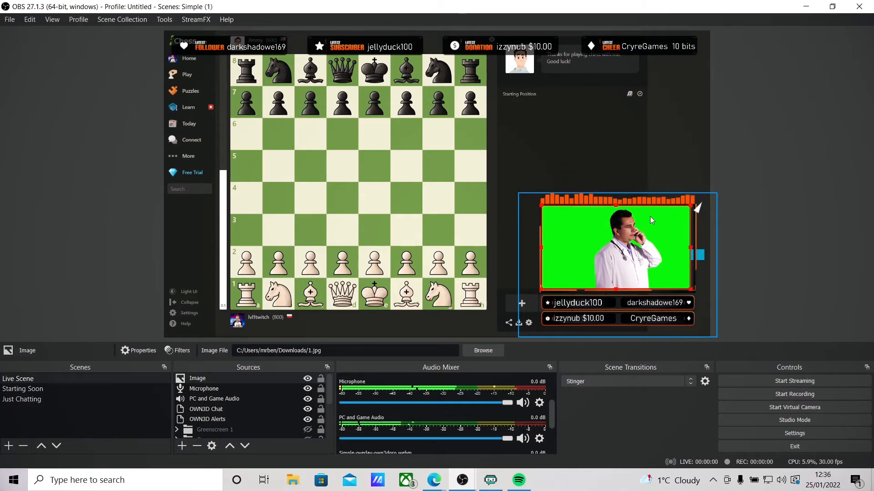
left_click_drag(541, 205, 517, 193)
left_click_drag(577, 219, 579, 222)
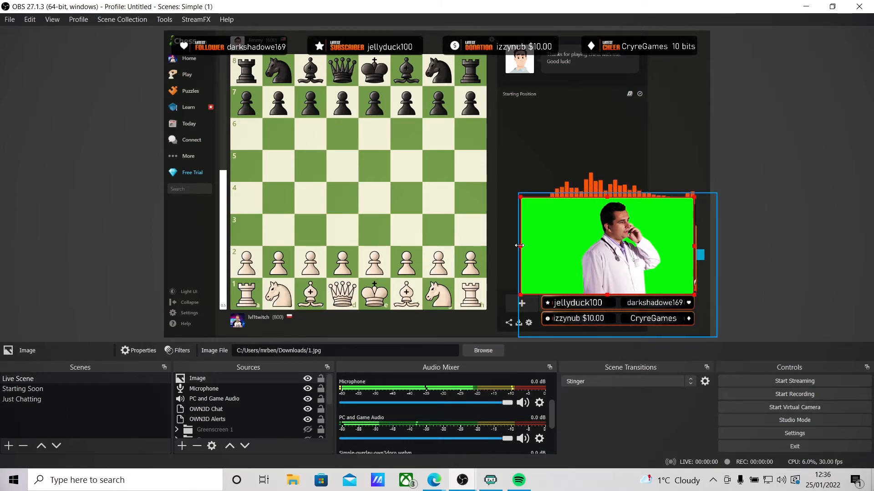
left_click_drag(610, 245, 612, 255)
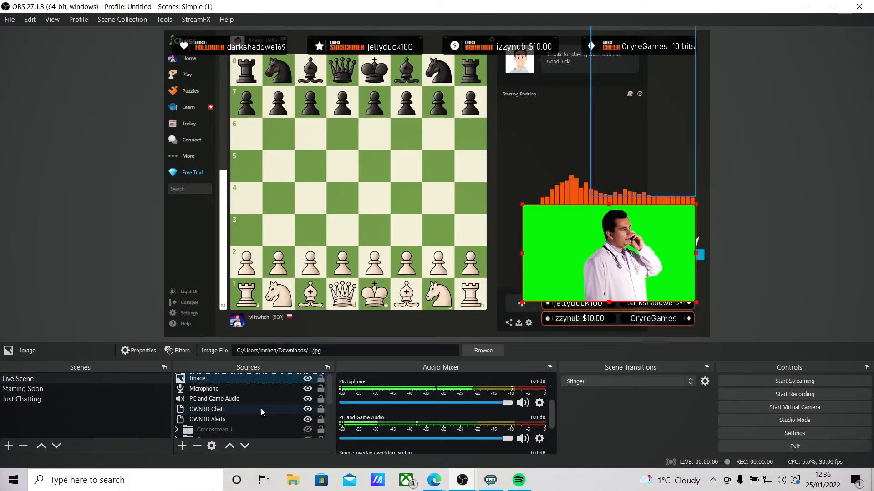
Move the Image source down the source order to just below the Overlay group.
scroll(251, 412, "down", 2)
scroll(242, 407, "up", 2)
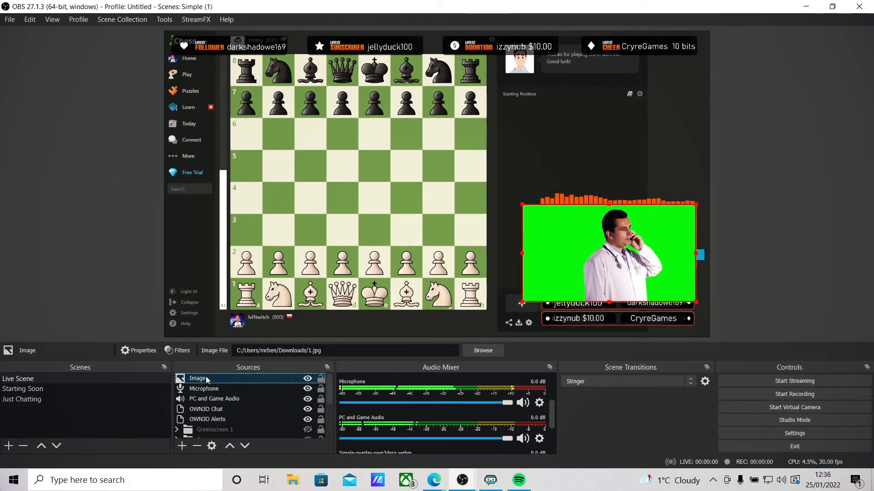
left_click(245, 447)
left_click(245, 446)
left_click(244, 446)
left_click(244, 446)
left_click(245, 446)
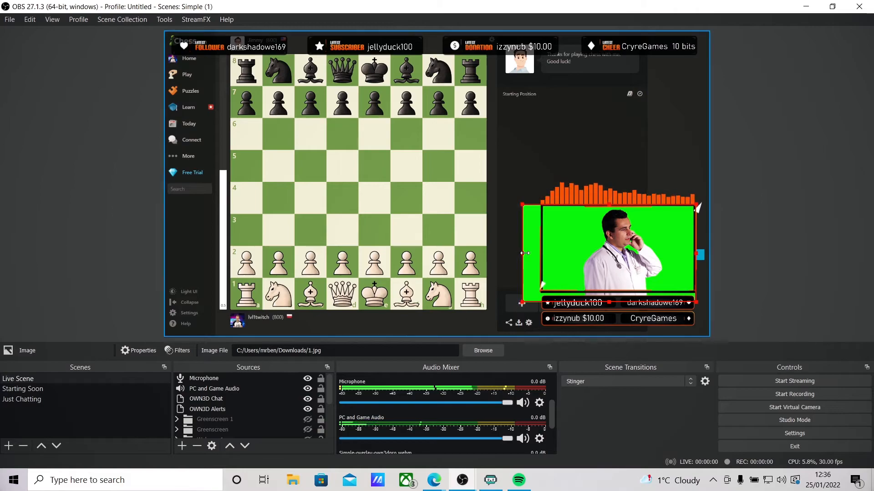
Crop the image's left and bottom edges to fit inside the webcam frame.
left_click_drag(523, 254, 541, 256)
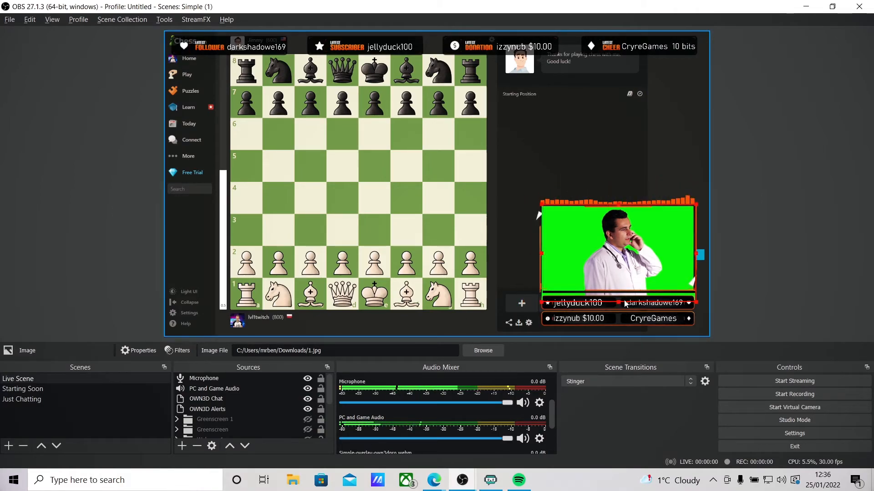
left_click_drag(620, 301, 618, 293)
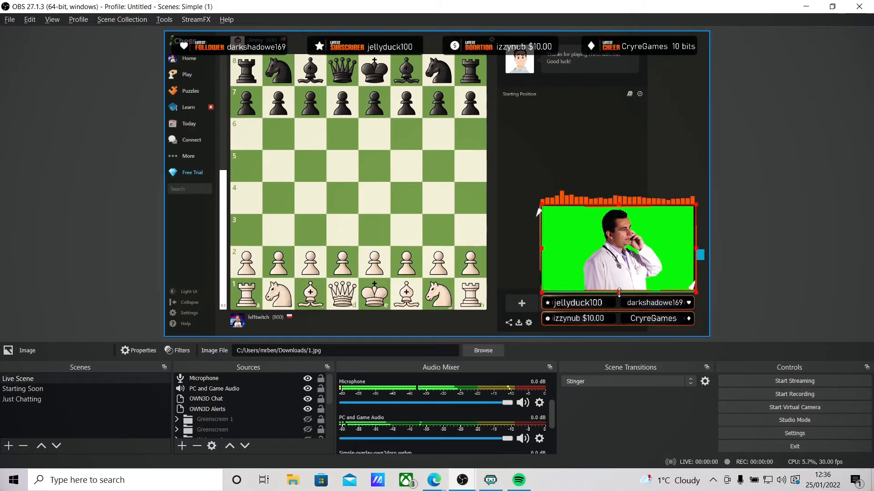
left_click(725, 253)
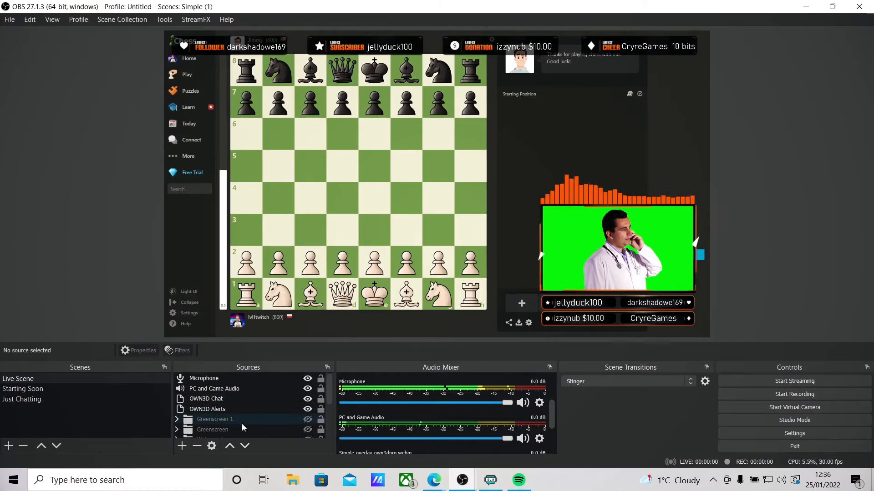
Try rotating the Image source by 180 degrees and undo the rotation.
scroll(242, 424, "down", 2)
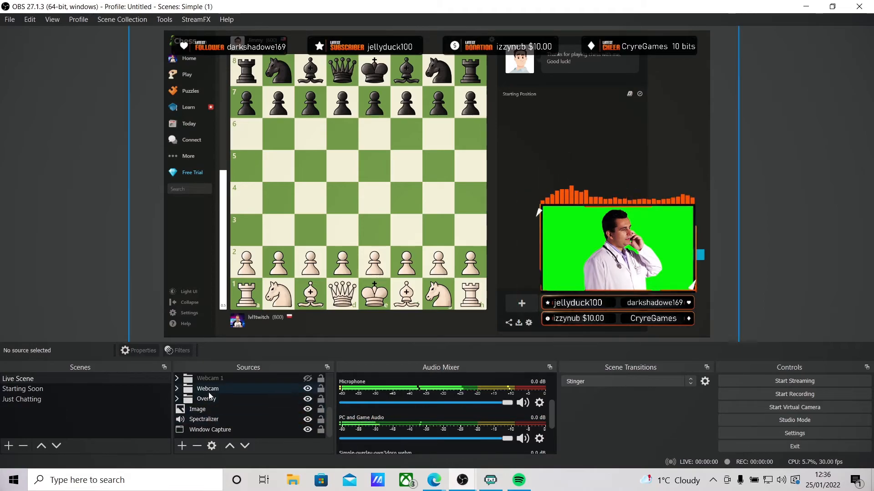
left_click(630, 257)
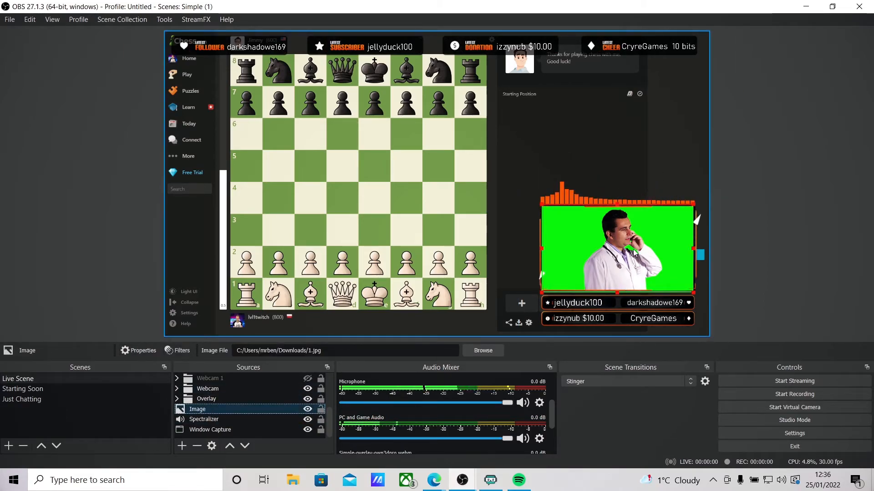
right_click(202, 410)
mouse_move(291, 268)
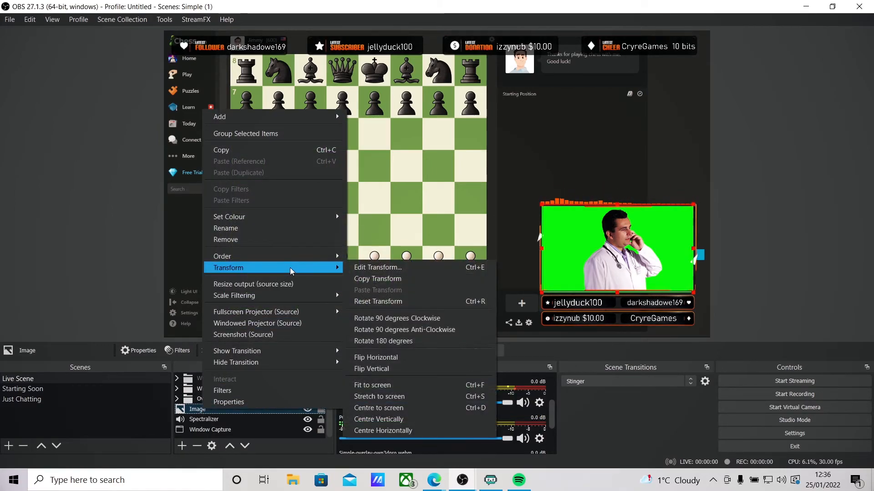
left_click(388, 341)
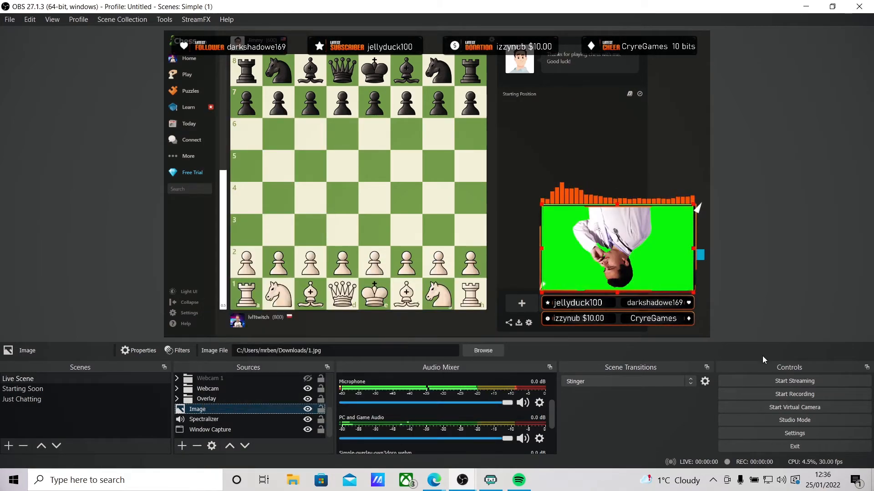
key("ctrl+z")
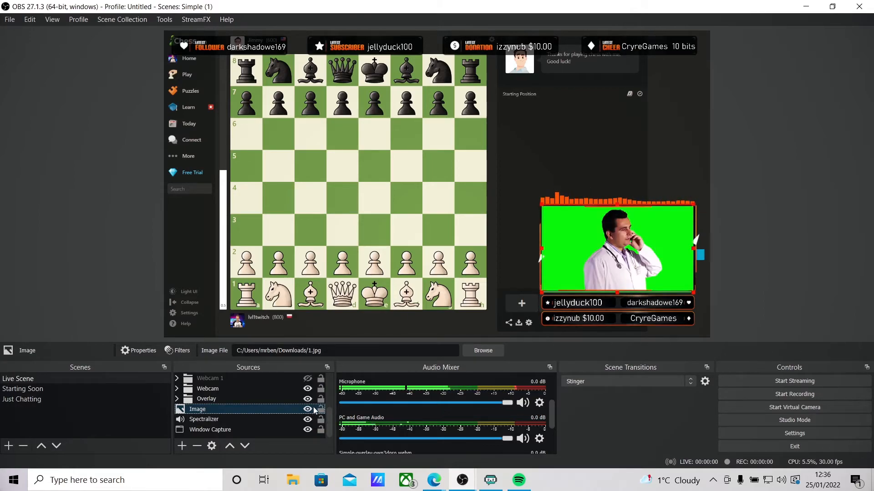
Flip the Image source horizontally so the man faces the other way in the webcam frame.
right_click(200, 409)
mouse_move(249, 267)
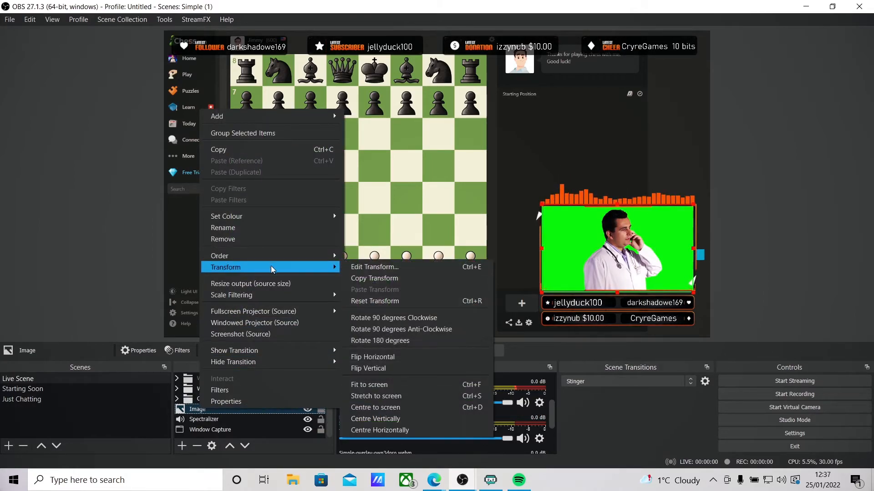
left_click(371, 358)
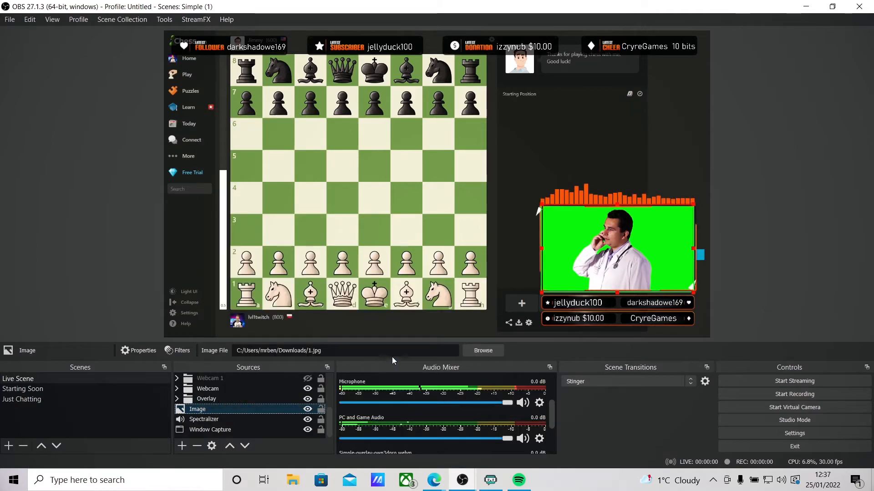
left_click(841, 299)
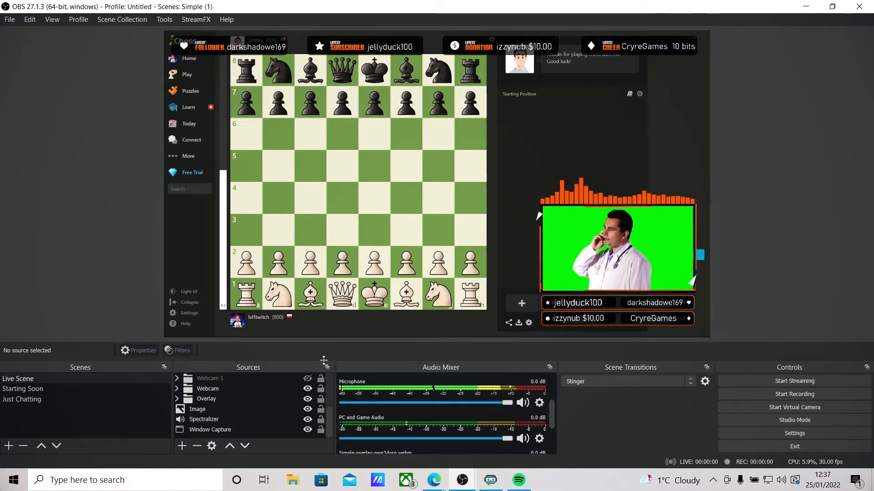
Add a Chroma Key effect filter to the Image source, keeping the default filter name.
scroll(226, 409, "up", 2)
scroll(226, 405, "down", 3)
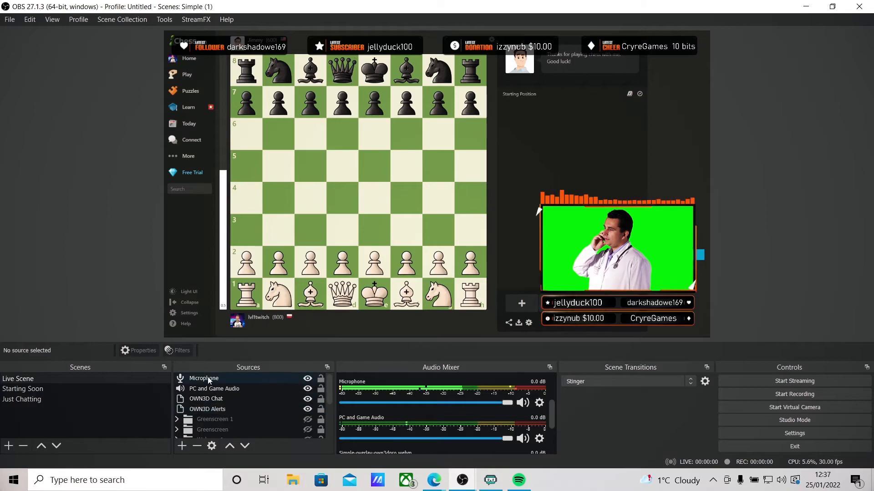
left_click(201, 409)
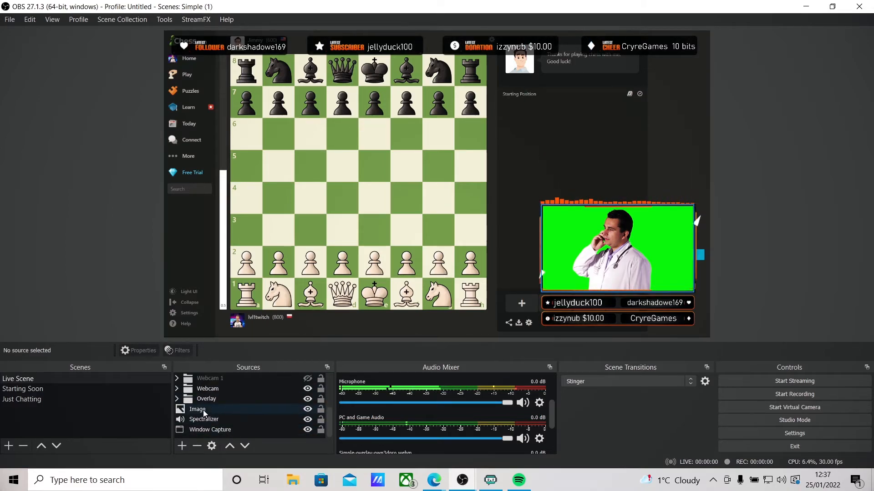
right_click(204, 410)
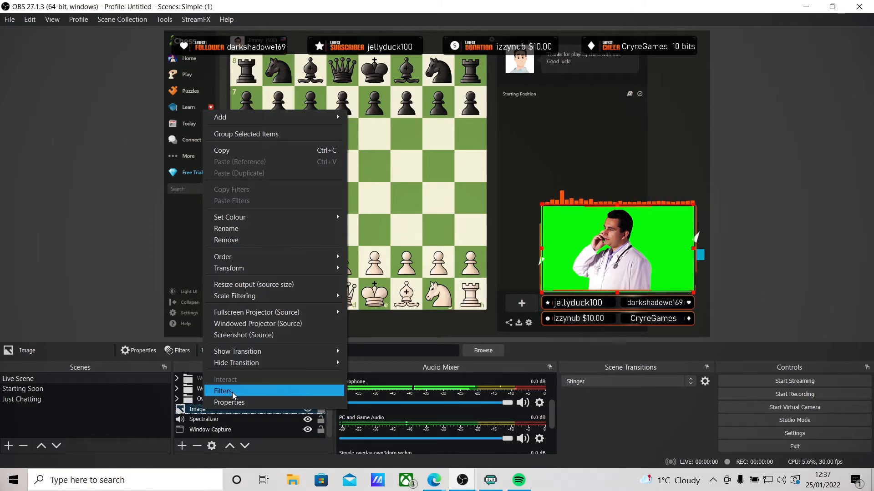
left_click(232, 392)
left_click(205, 435)
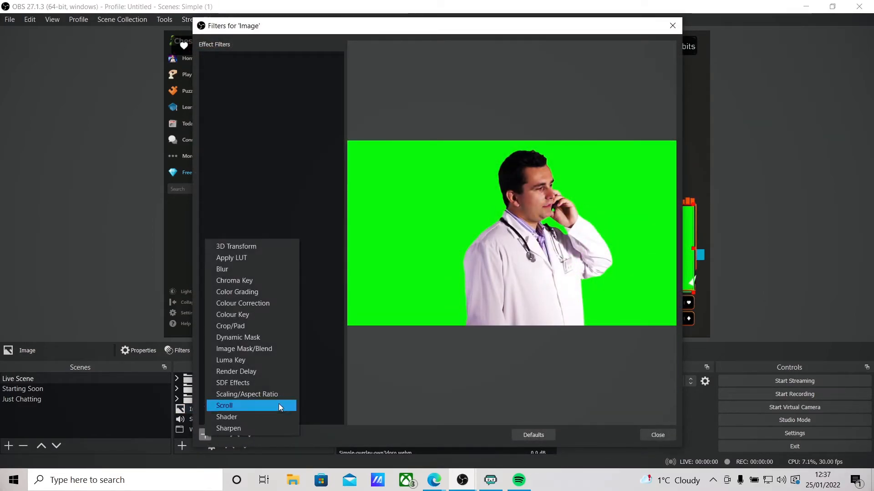
left_click(243, 281)
left_click(413, 256)
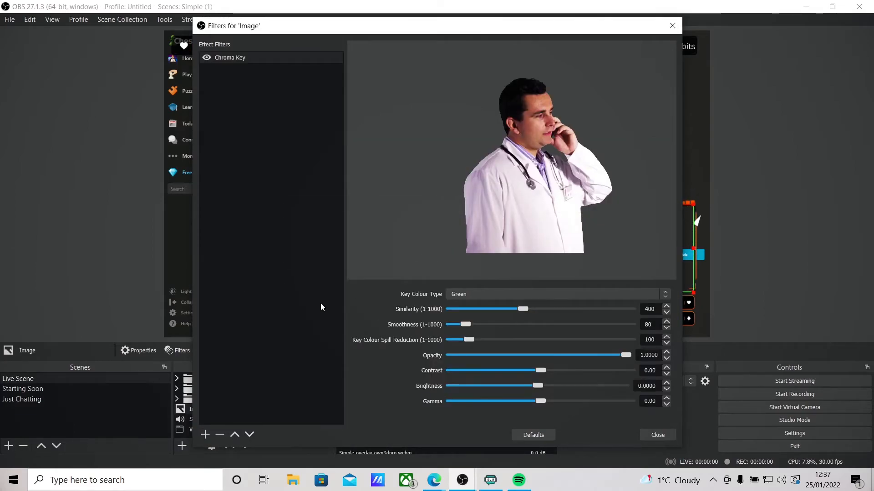
Lower the chroma key similarity to about 302 with the scene preview in view, and close the filters window.
left_click_drag(466, 20, 213, 9)
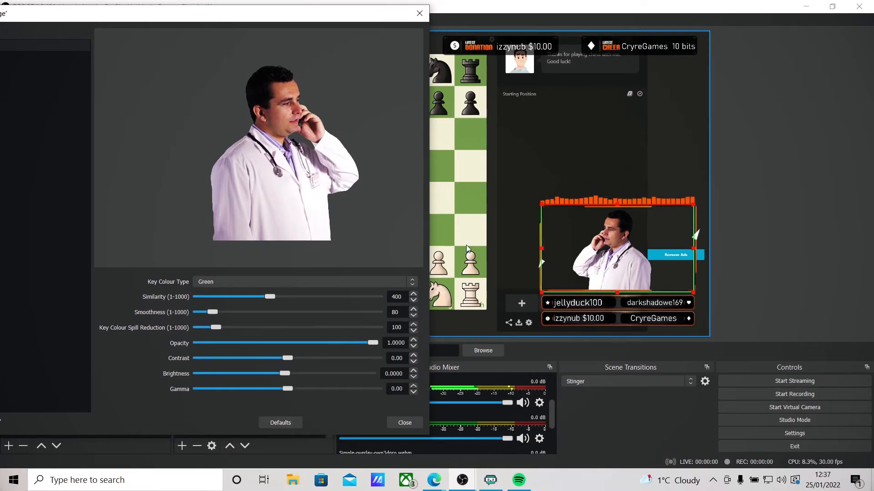
left_click_drag(271, 297, 234, 300)
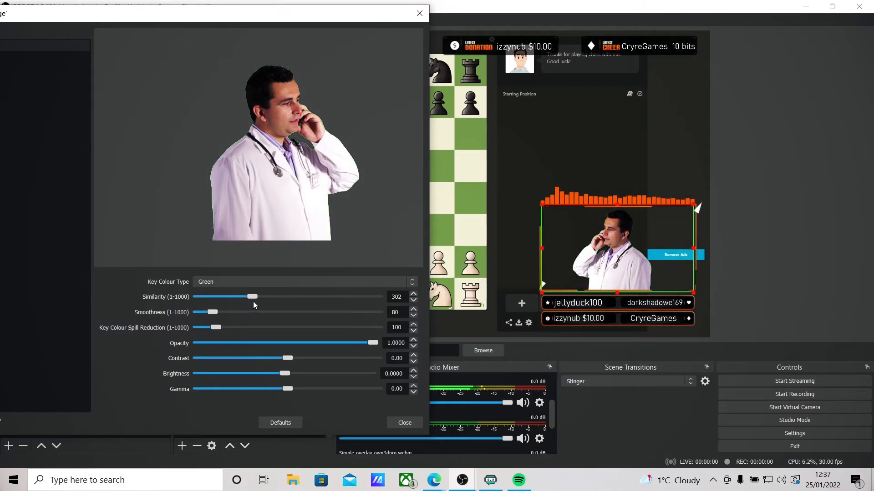
left_click(403, 423)
Try enlarging the keyed image far beyond the webcam frame and undo the resize.
left_click_drag(543, 205, 369, 112)
key("ctrl+z")
left_click(836, 212)
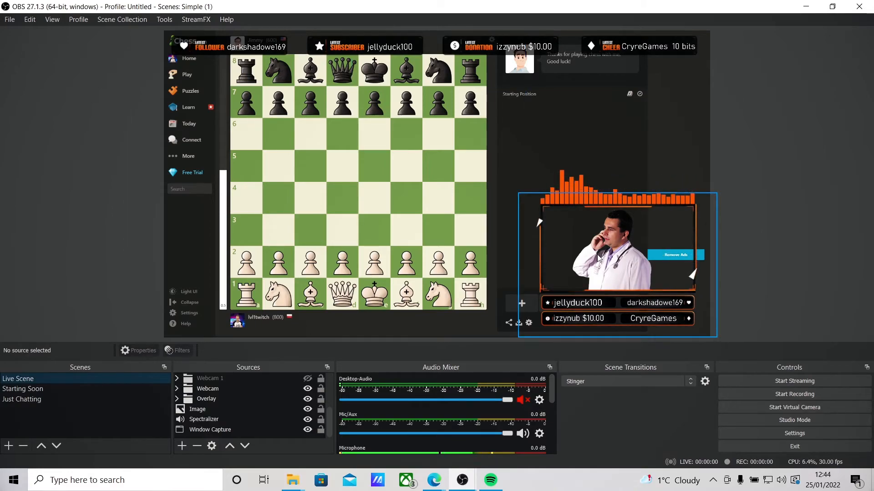
Try shifting the source in the webcam area slightly to the left and undo the move.
left_click(651, 245)
mouse_move(652, 245)
left_mouse_down()
mouse_move(586, 194)
mouse_move(594, 223)
mouse_move(650, 244)
left_mouse_up()
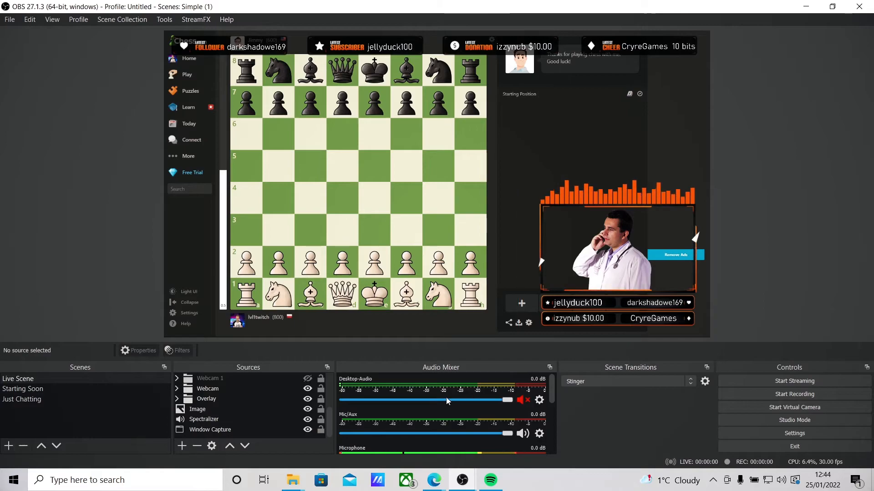
left_click_drag(574, 280, 557, 278)
key("ctrl+z")
Move the Image and Spectralizer sources together to the top of the source order, above the overlay groups.
left_click(208, 411)
left_click(210, 422, "ctrl")
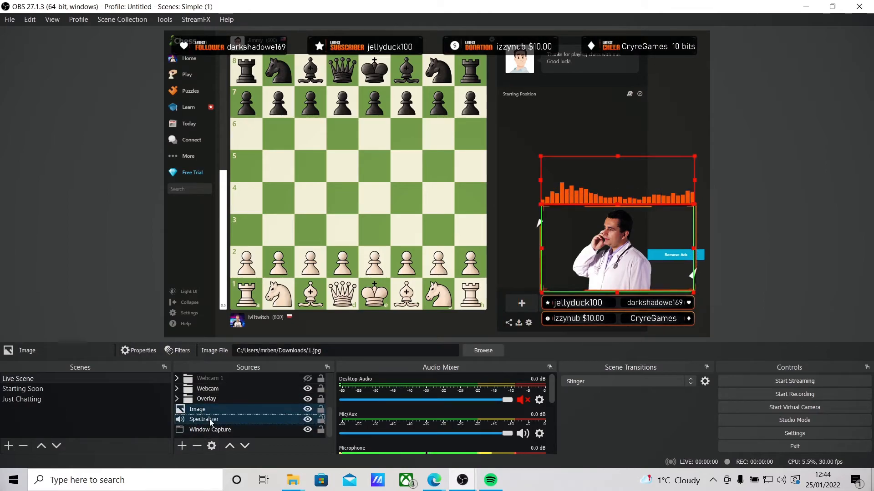
scroll(206, 392, "up", 2)
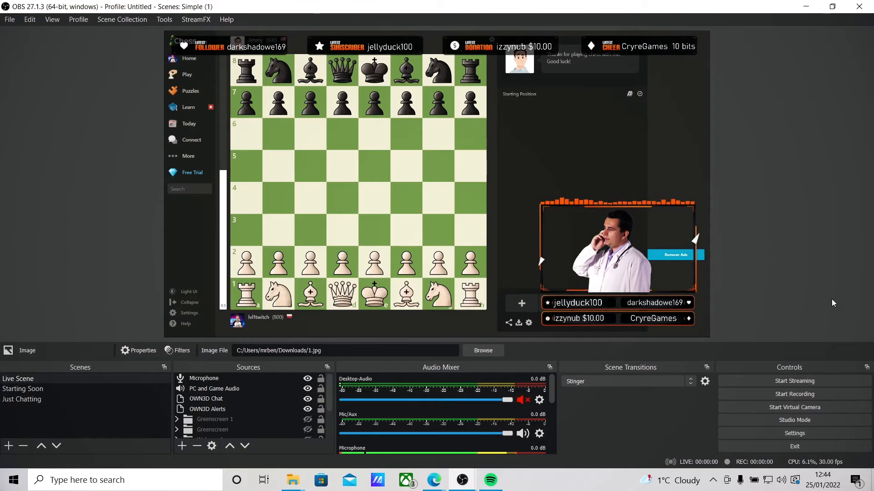
scroll(205, 409, "down", 2)
left_click(233, 421)
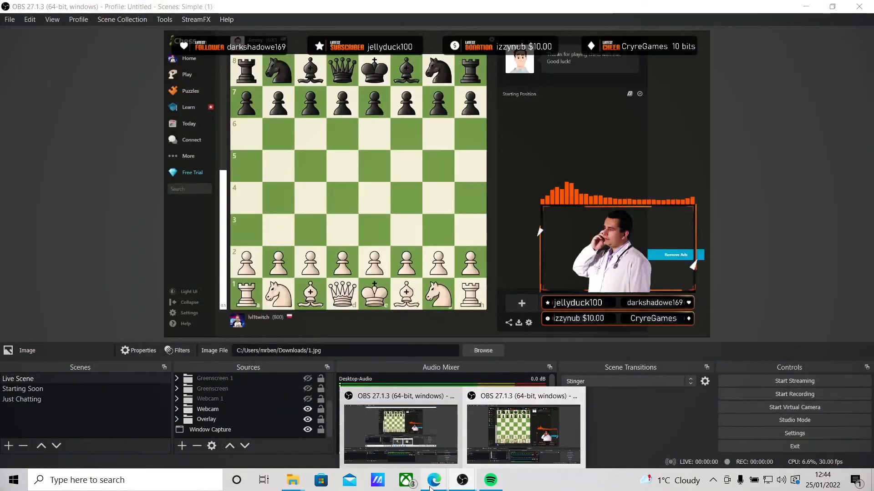
Switch to the browser and view the Move transition plugin page on the OBS forums.
mouse_move(432, 482)
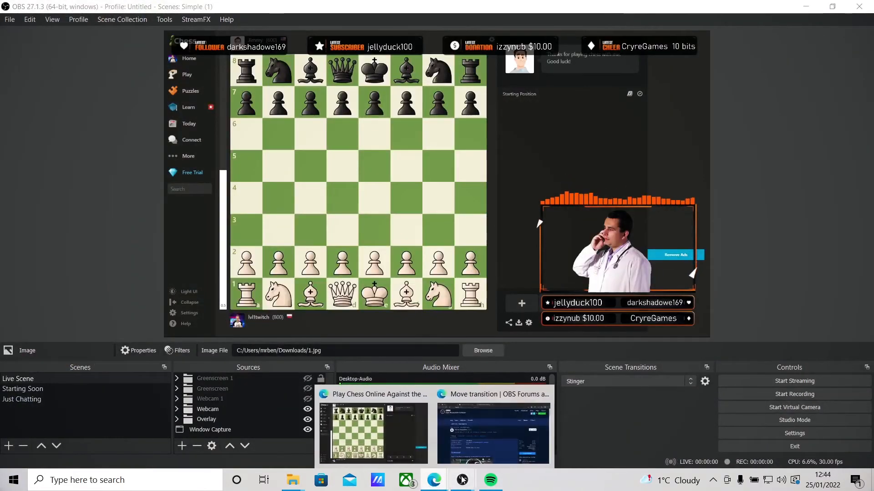
left_click(455, 430)
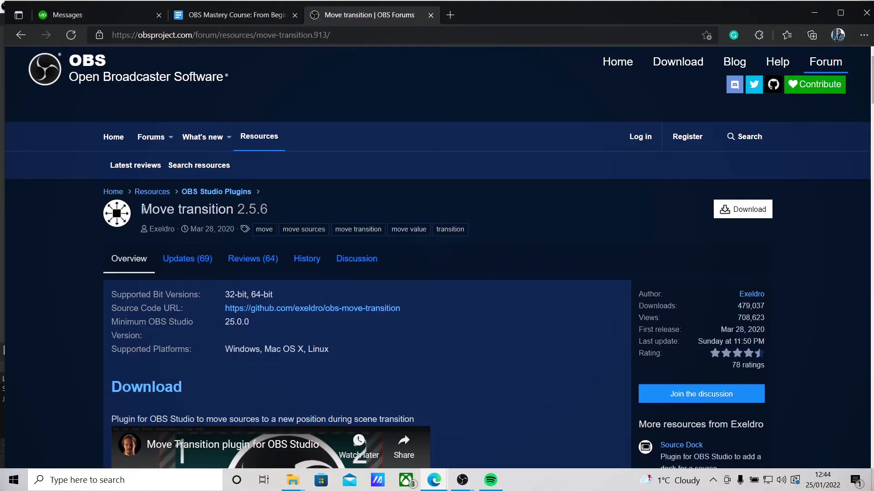
left_click_drag(142, 209, 276, 210)
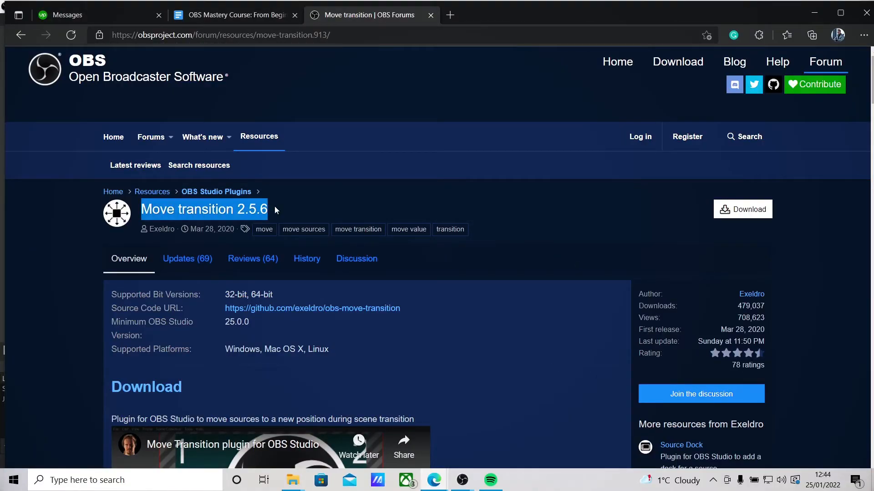
left_click(522, 233)
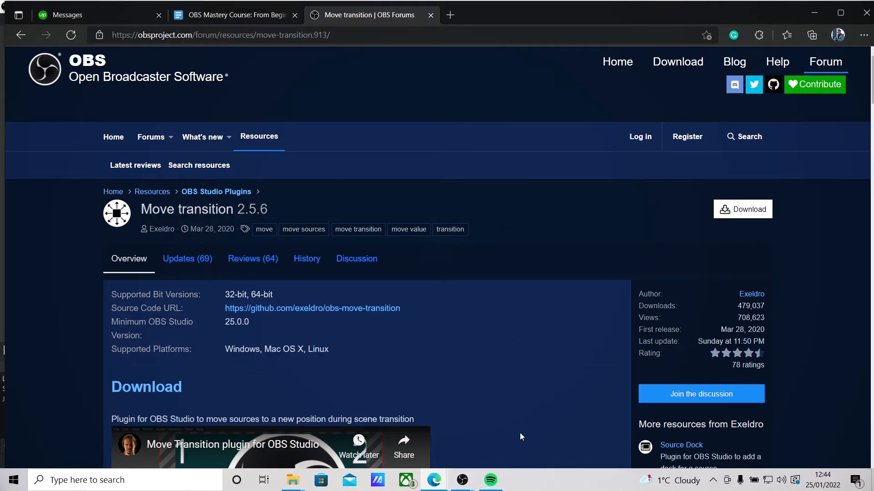
Return to OBS and check the available scene transitions for the Move transition, leaving Stinger selected.
left_click(469, 479)
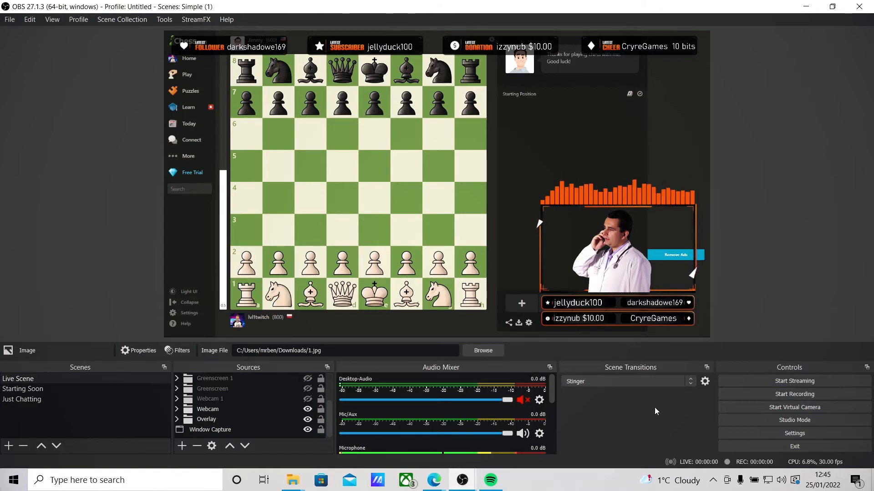
left_click(602, 382)
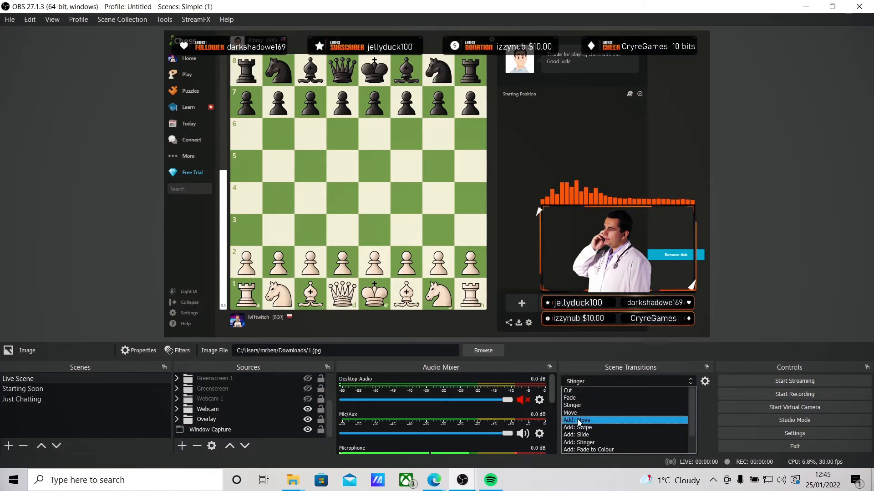
left_click(144, 455)
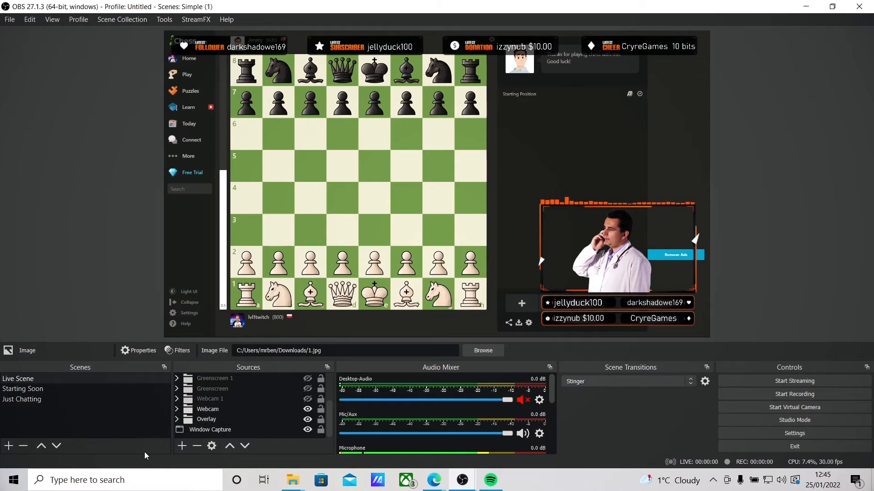
Duplicate Live Scene as Live Scene 2 and place it directly below the original in the scene order.
right_click(26, 381)
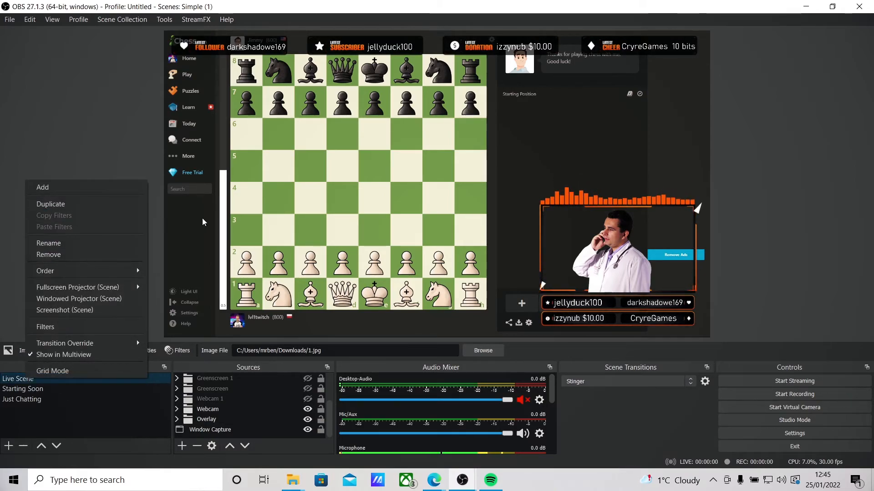
left_click(59, 204)
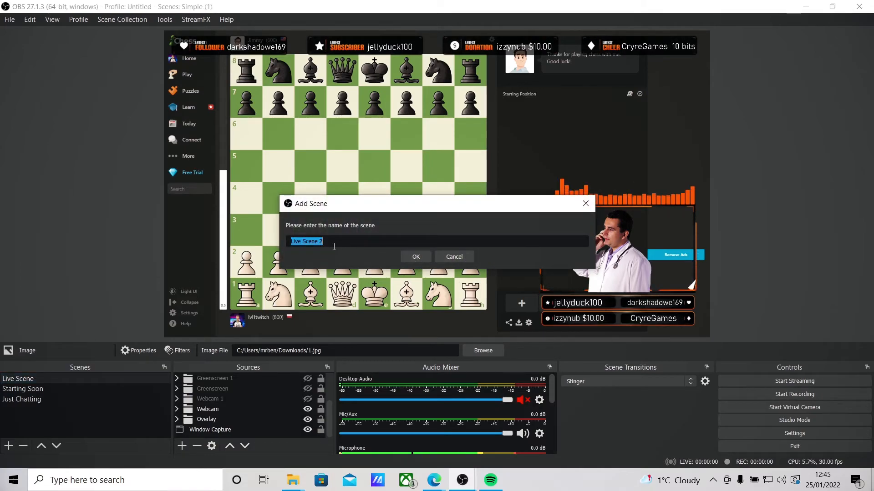
left_click(419, 257)
left_click_drag(27, 410, 30, 389)
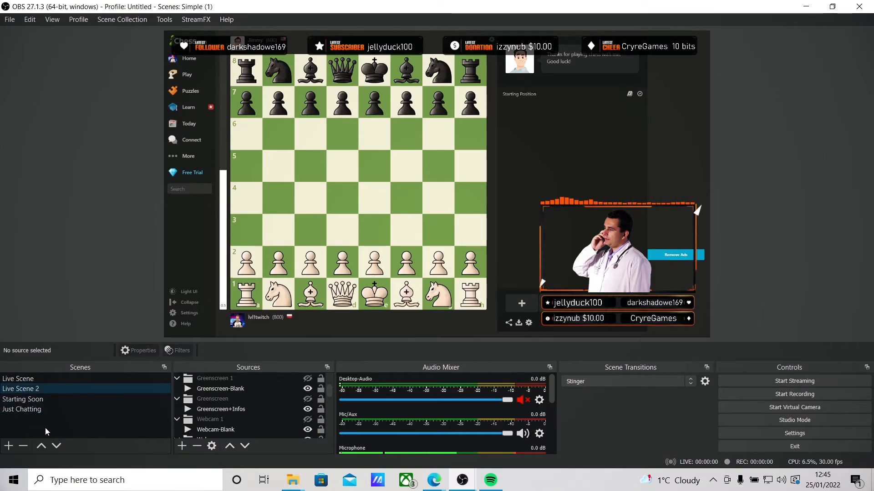
left_click(26, 397)
left_click(25, 388)
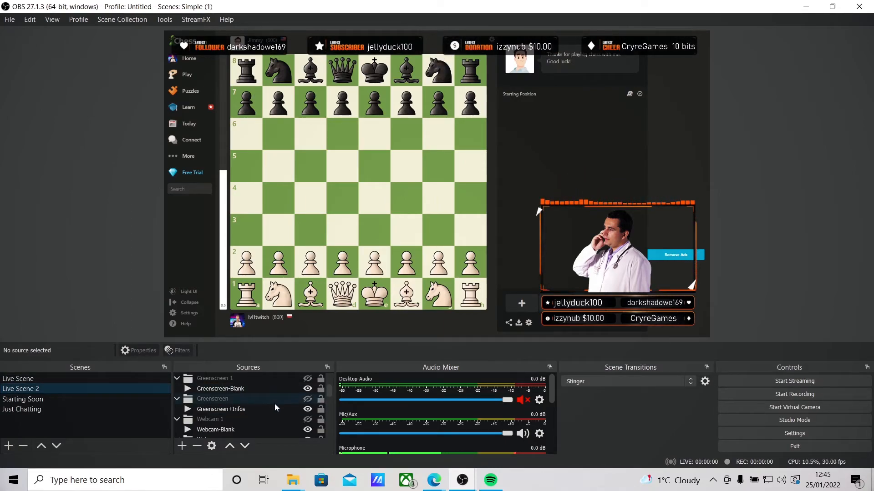
scroll(274, 403, "down", 5)
scroll(212, 422, "up", 5)
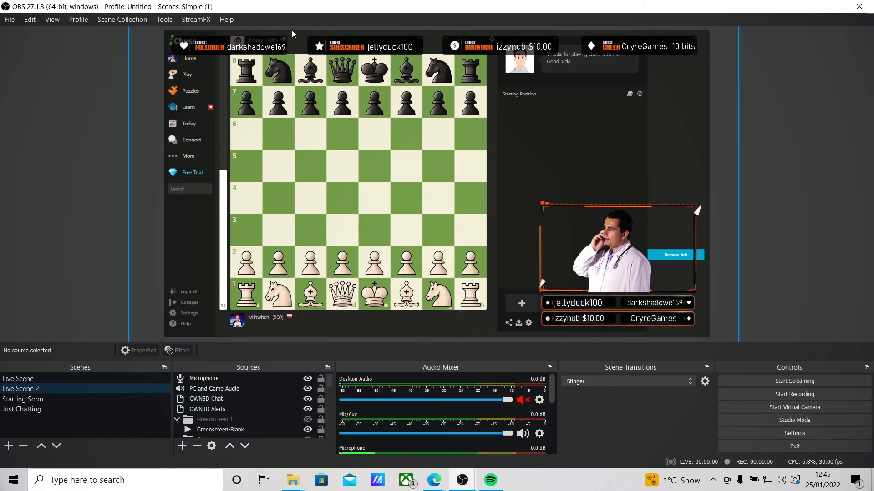
left_click(206, 379)
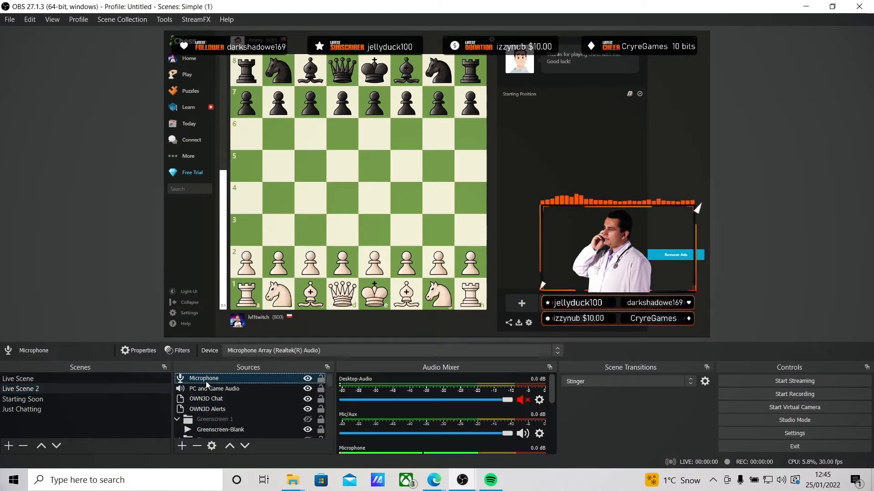
left_click(214, 389)
scroll(217, 411, "down", 1)
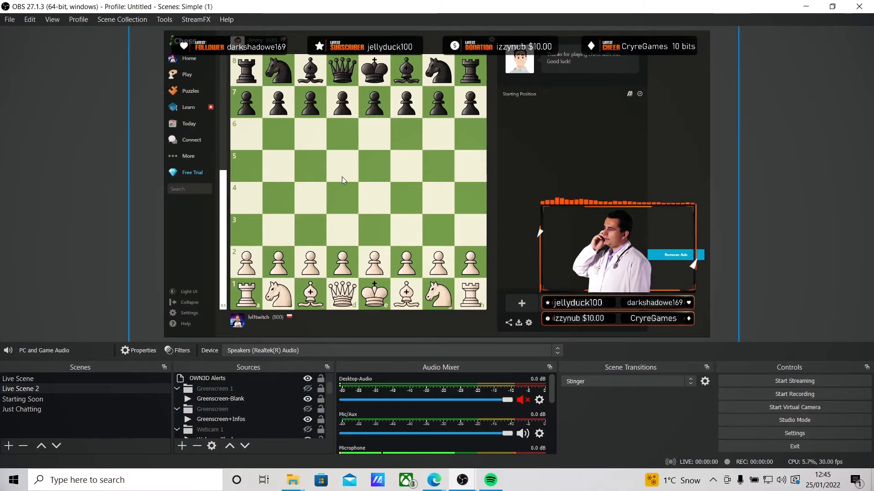
scroll(228, 415, "down", 4)
left_click(219, 421)
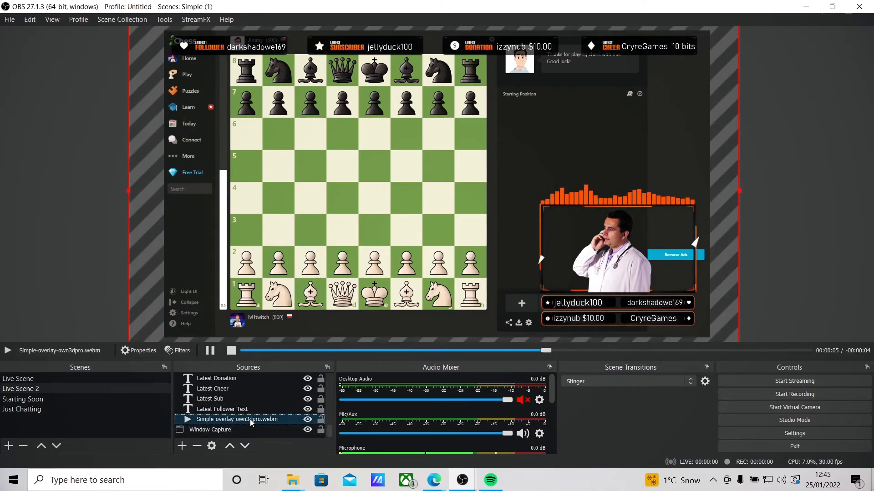
key("Delete")
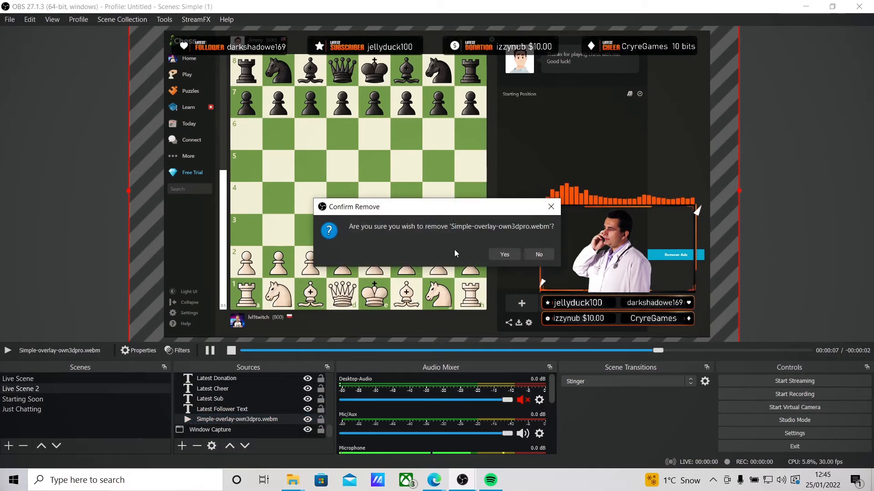
key("Escape")
Remove the Overlay group from Live Scene 2 and compare the result against the original Live Scene.
scroll(223, 395, "up", 2)
left_click(207, 430)
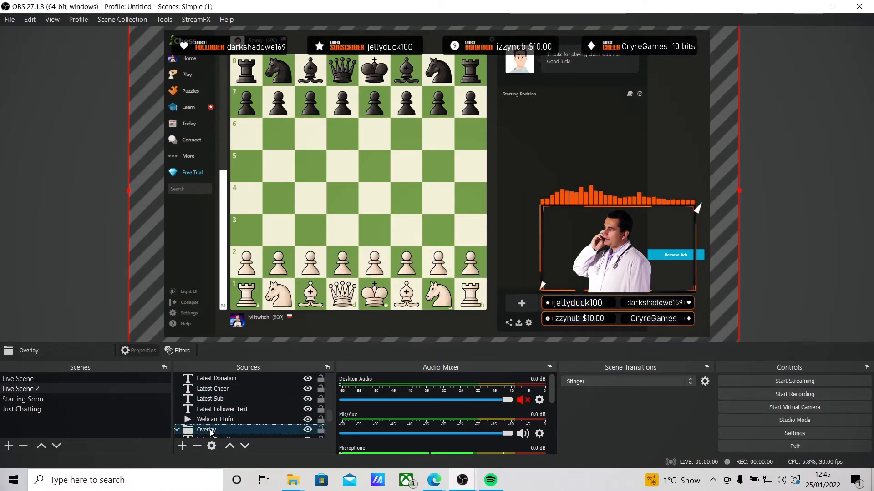
scroll(266, 396, "down", 1)
key("Delete")
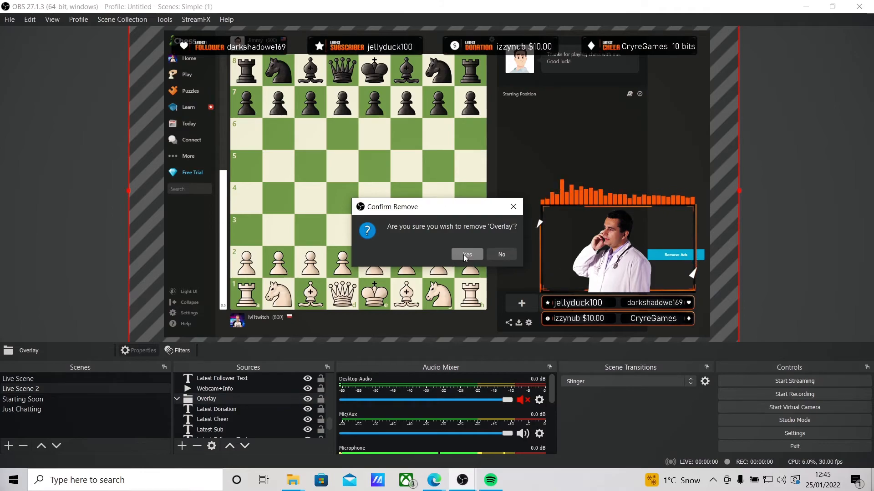
left_click(464, 254)
left_click(13, 379)
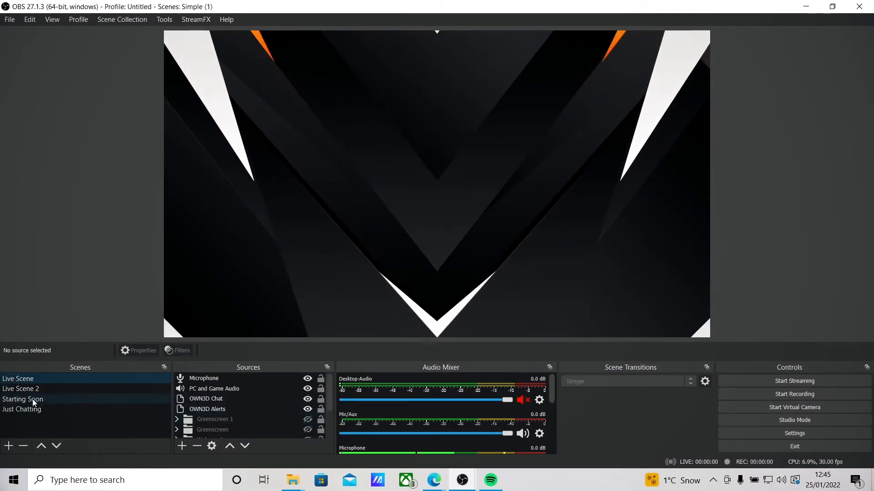
left_click(22, 388)
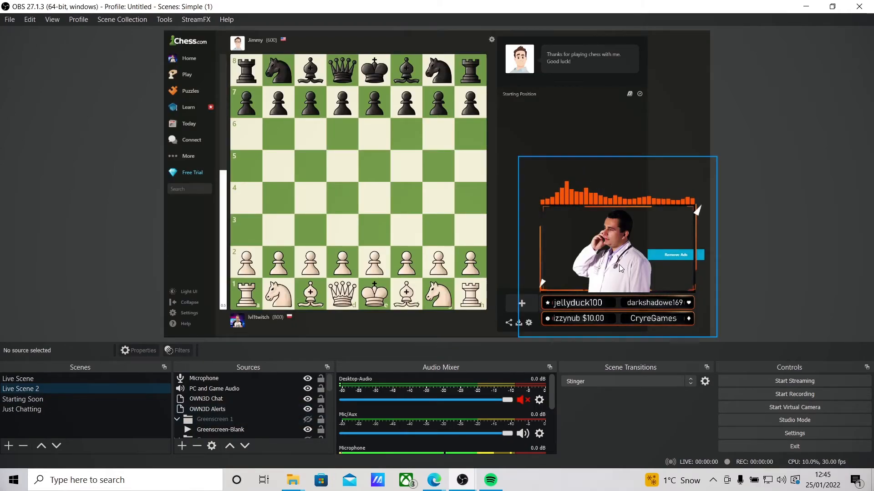
Move the webcam frame with its image, Spectralizer and info labels to the upper-right corner of the Live Scene 2 canvas.
scroll(226, 416, "down", 4)
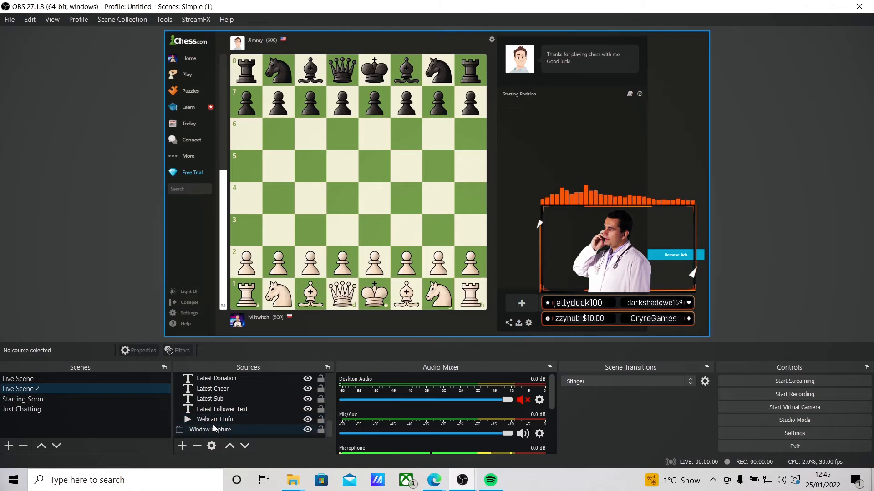
scroll(214, 421, "up", 3)
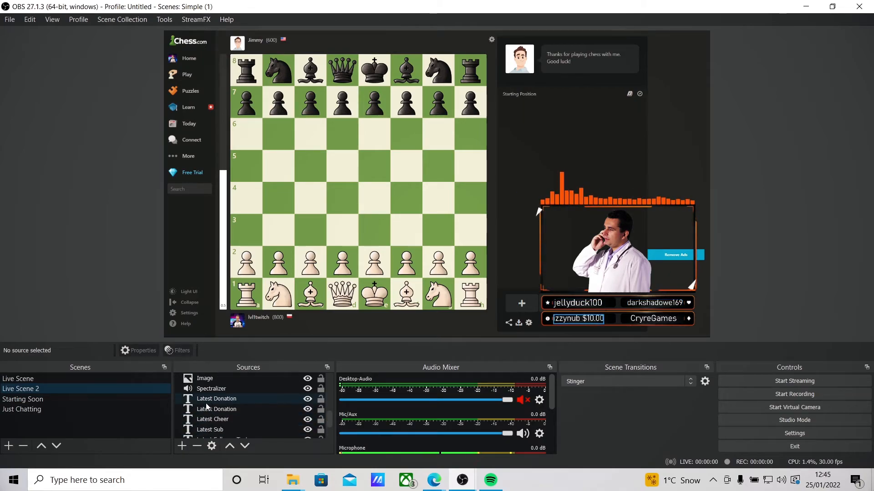
left_click(213, 399)
left_click_drag(622, 261, 621, 103)
left_click(803, 262)
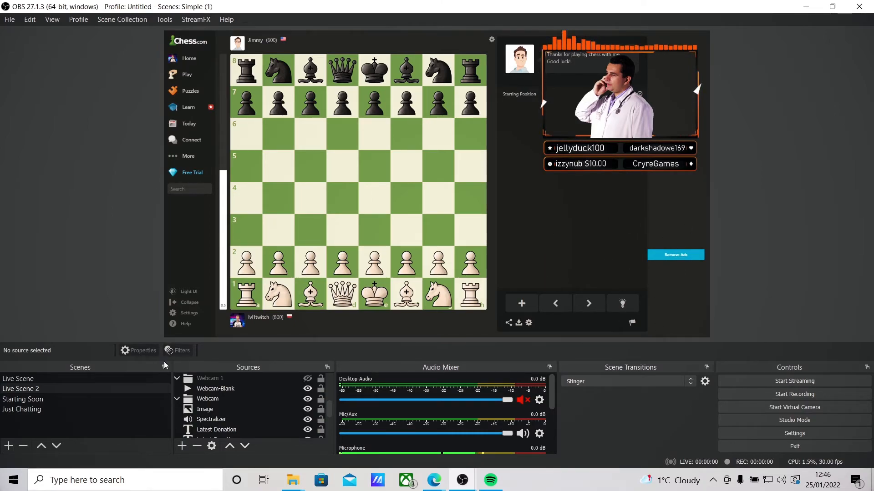
Preview the Stinger transition by switching between Live Scene and Live Scene 2, ending on Live Scene.
left_click(22, 381)
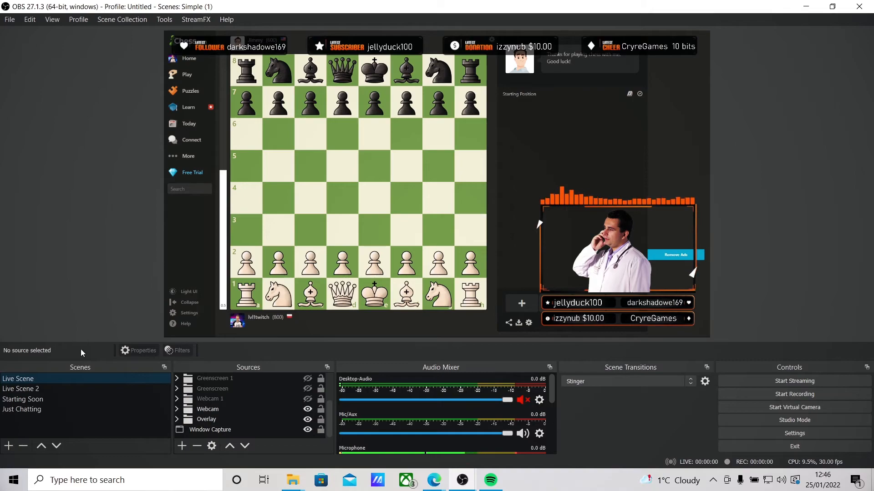
left_click(59, 389)
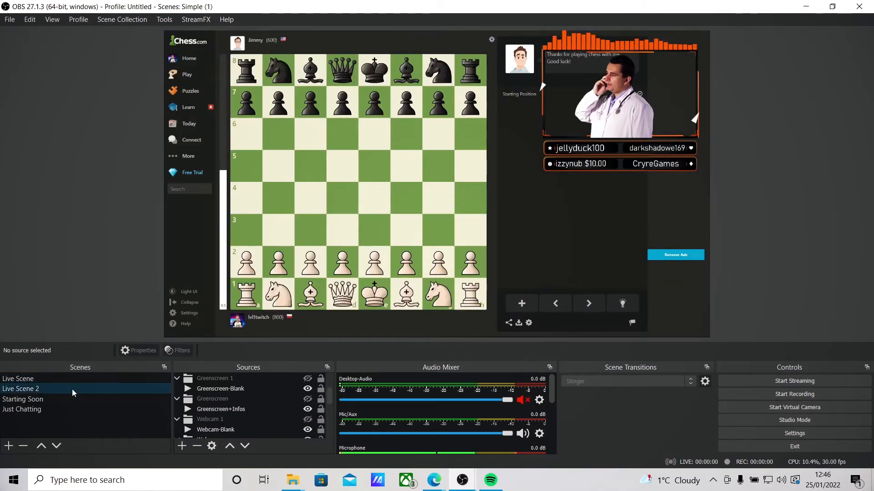
left_click(20, 379)
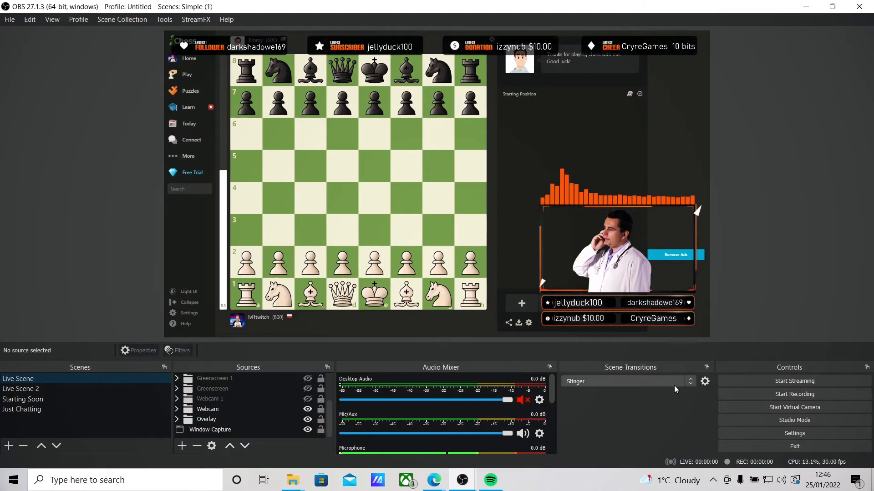
Add a new Move scene transition, keeping its suggested name and default properties.
left_click(680, 381)
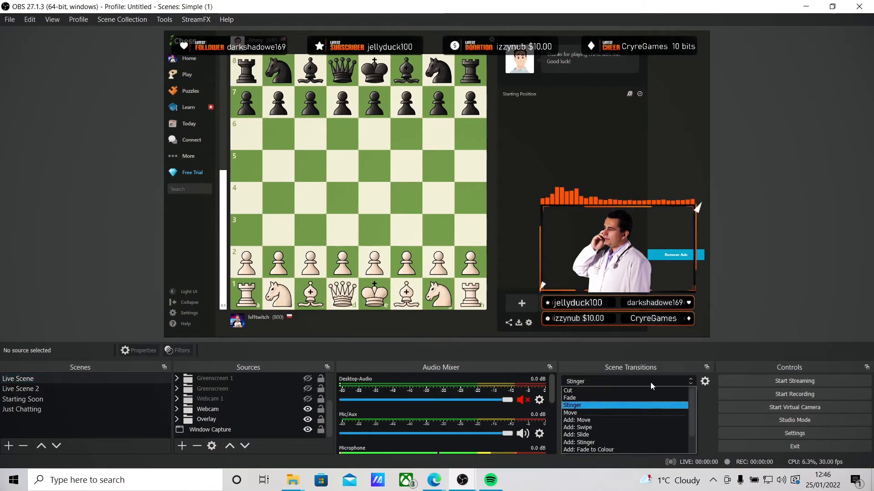
left_click(582, 419)
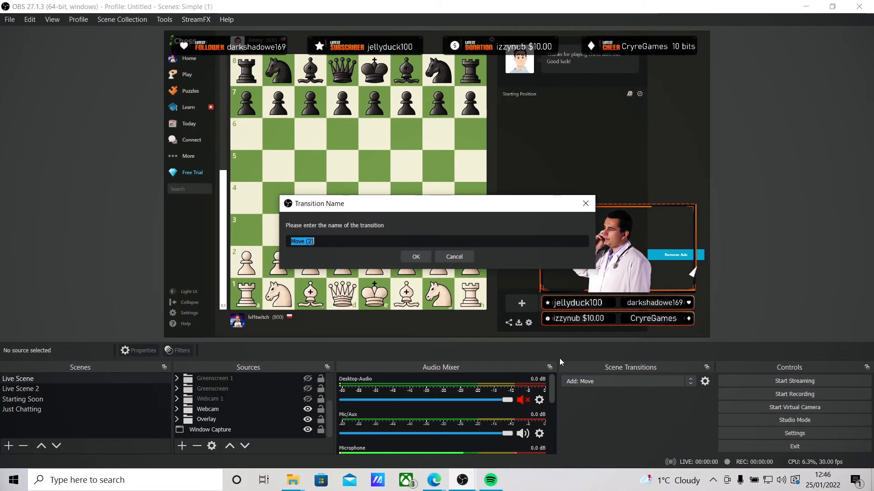
left_click(416, 255)
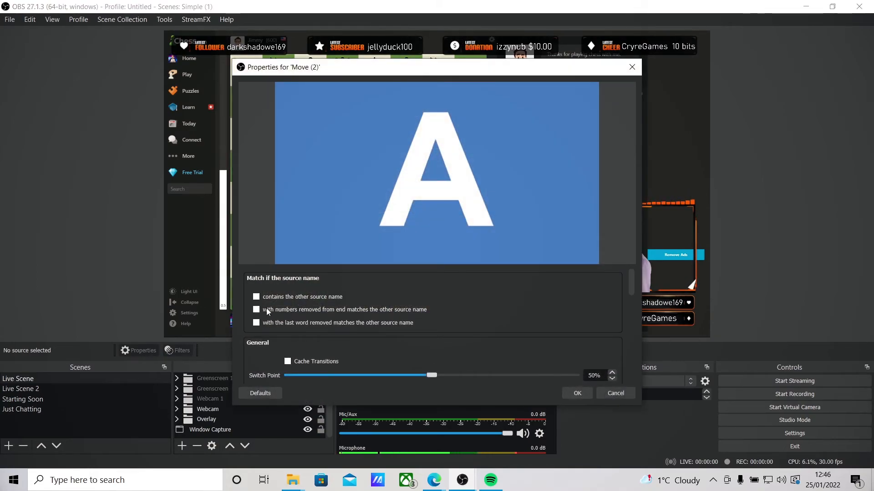
left_click(577, 394)
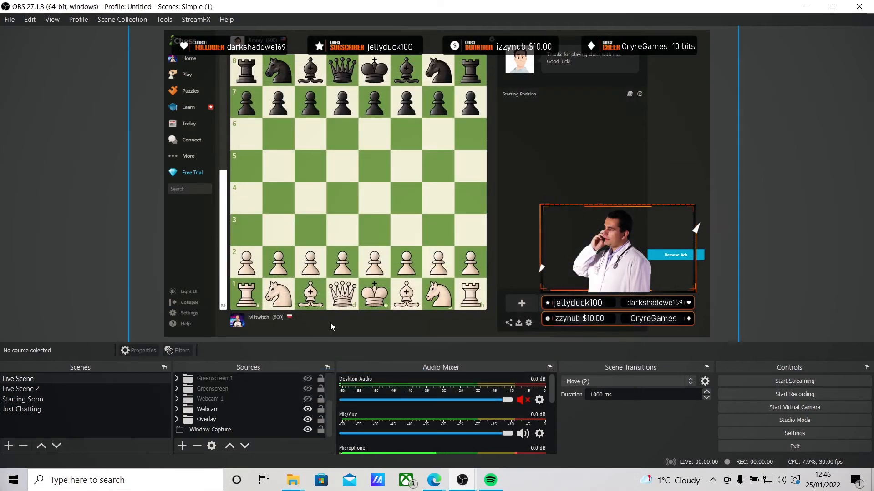
Test the Move transition by switching repeatedly between Live Scene and Live Scene 2, and review the sources of Live Scene 2.
left_click(24, 389)
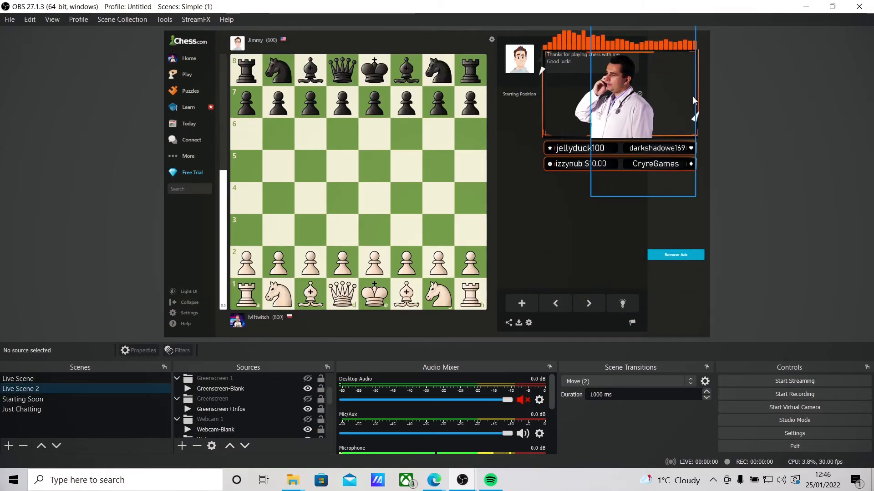
left_click(25, 378)
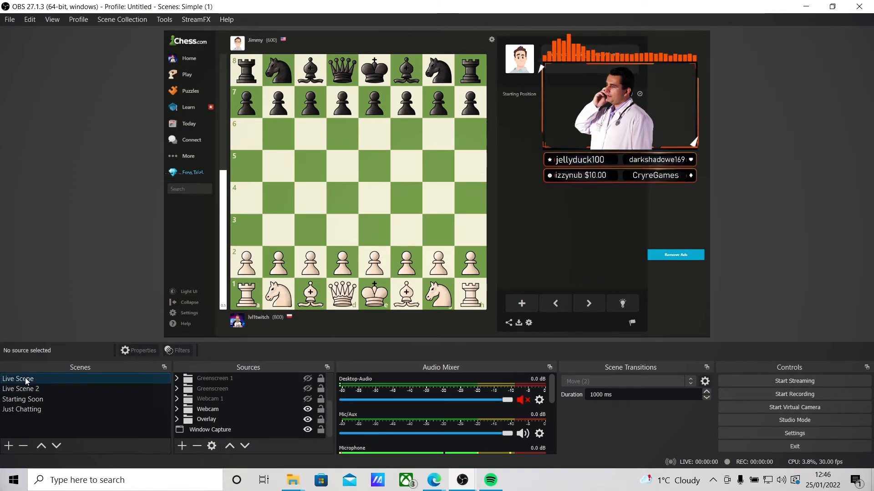
left_click(27, 389)
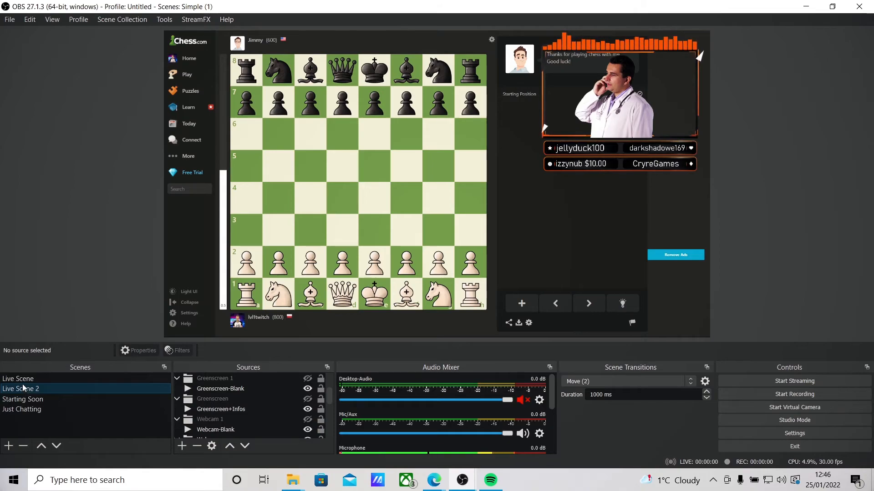
left_click(23, 380)
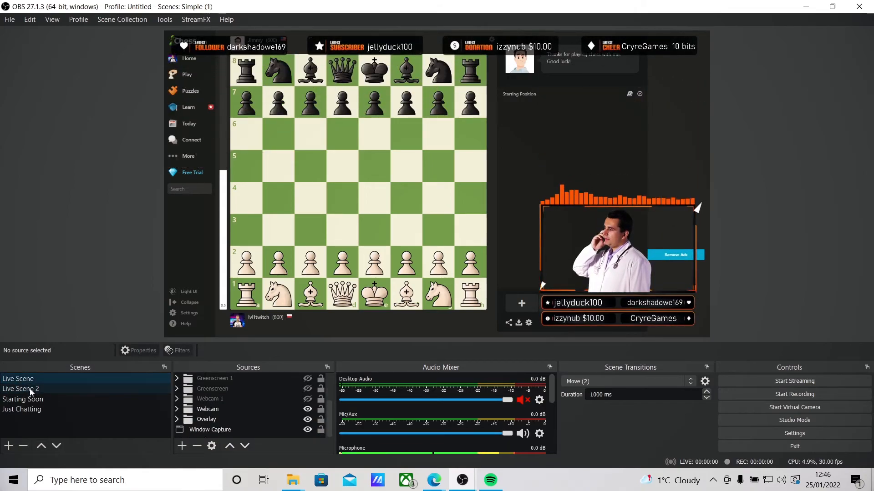
left_click(29, 389)
scroll(246, 421, "down", 5)
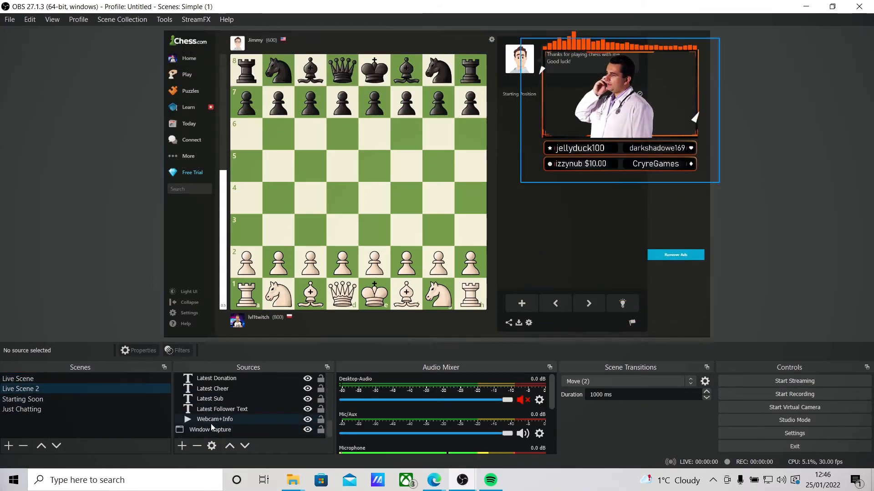
scroll(223, 425, "up", 1)
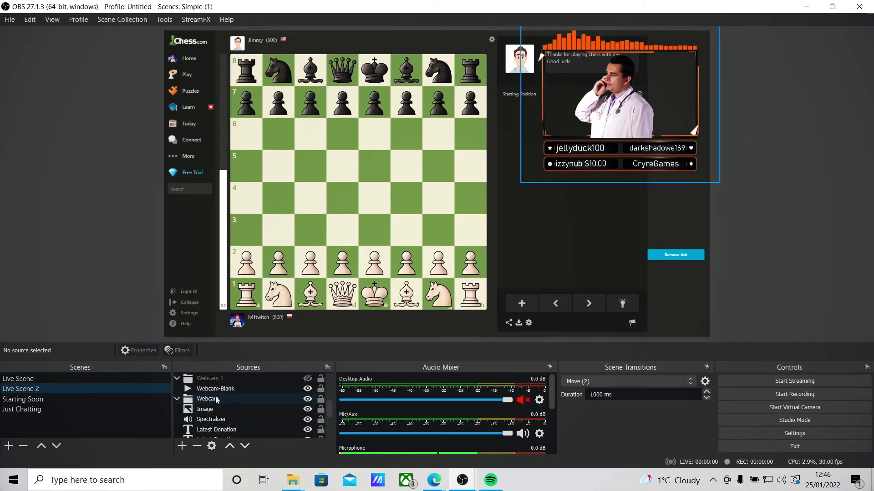
scroll(218, 414, "down", 2)
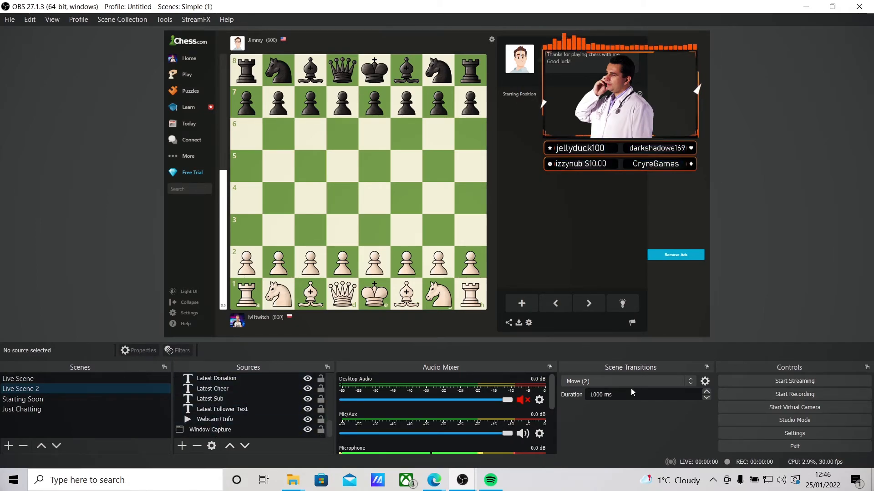
Open the Move (2) transition's properties and review the name-matching, general and matched-item settings.
left_click(705, 382)
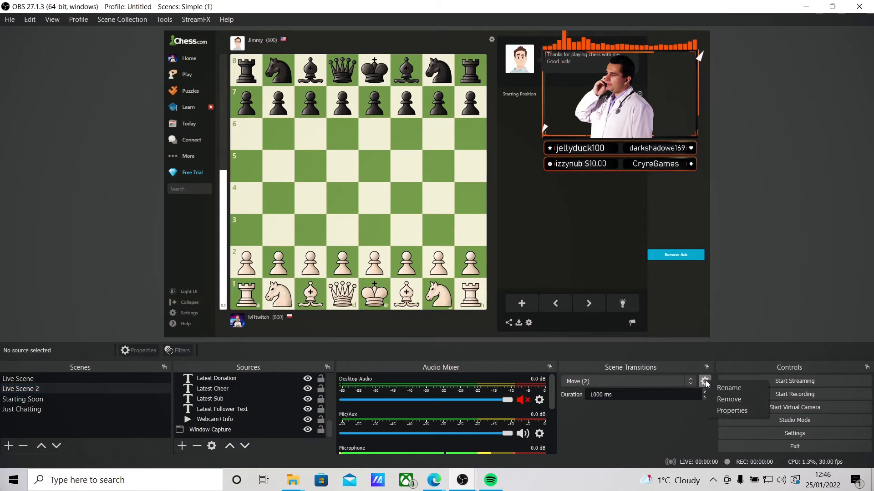
left_click(732, 410)
scroll(261, 304, "down", 5)
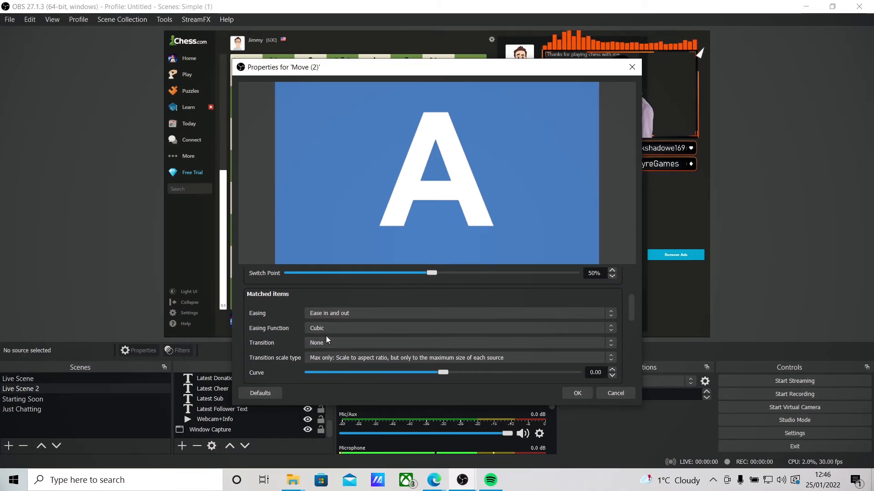
scroll(314, 341, "up", 2)
scroll(362, 334, "up", 3)
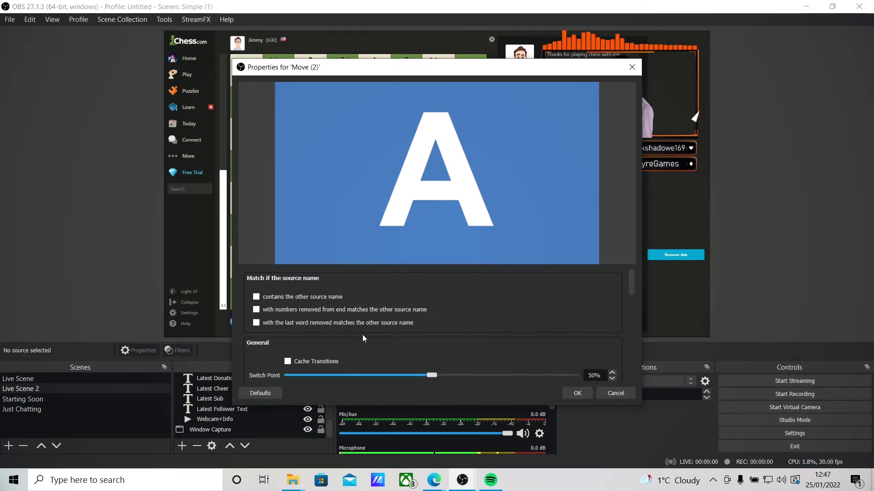
scroll(367, 335, "down", 6)
scroll(367, 335, "down", 2)
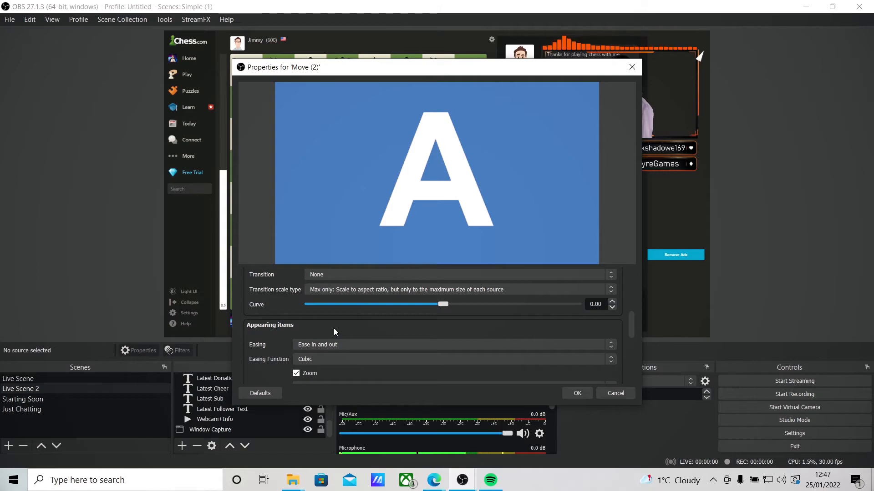
Set the position of appearing items to Top, leaving their easing and easing function as they are.
left_click(338, 344)
left_click(259, 351)
scroll(255, 337, "down", 2)
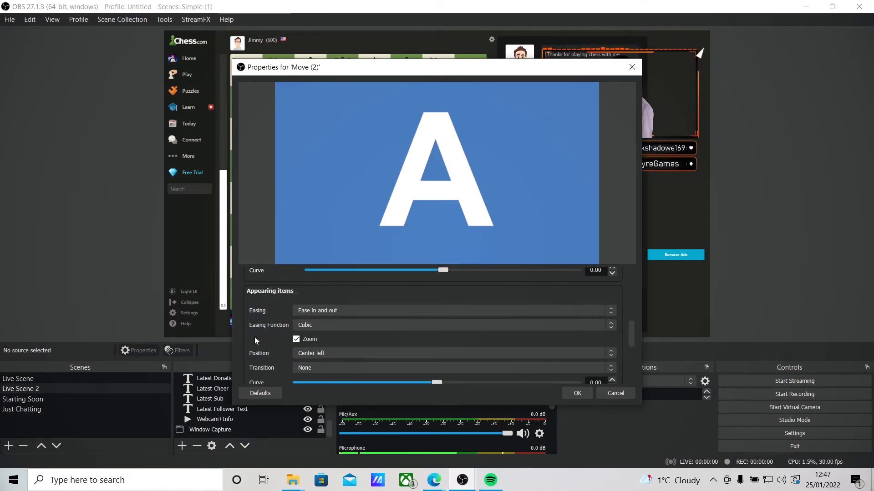
left_click(325, 325)
left_click(257, 326)
scroll(259, 327, "down", 2)
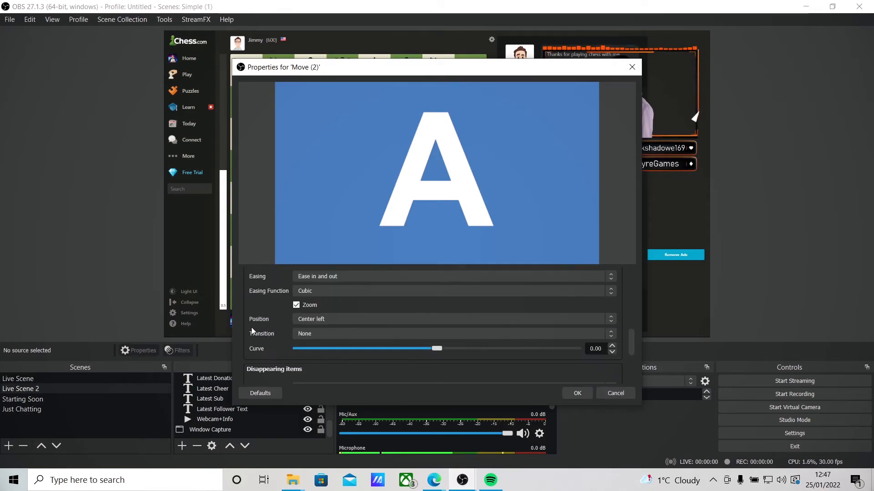
left_click(329, 318)
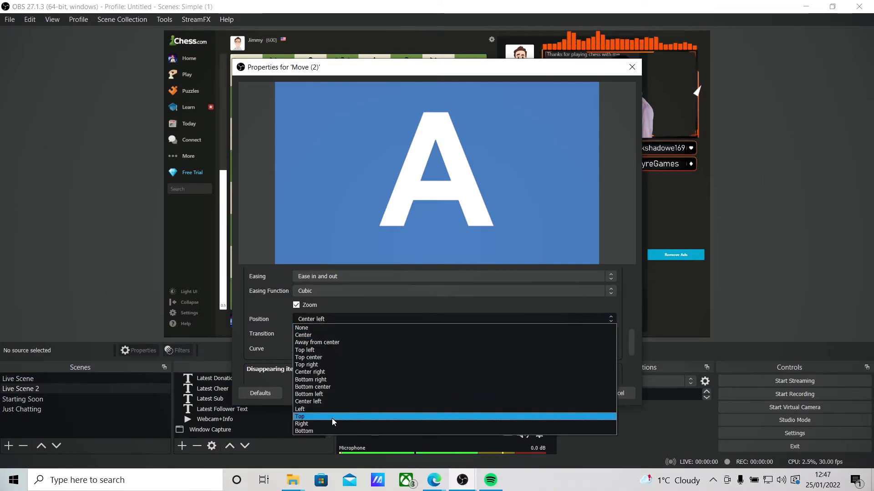
left_click(319, 416)
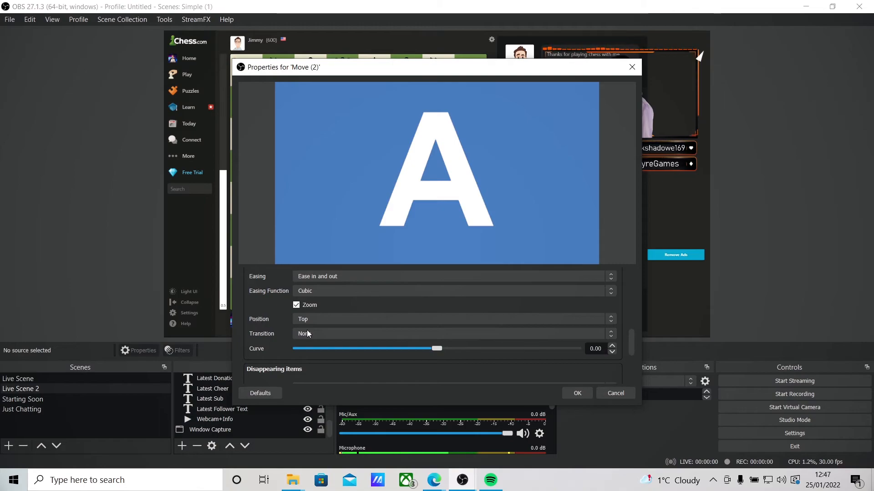
scroll(258, 334, "down", 5)
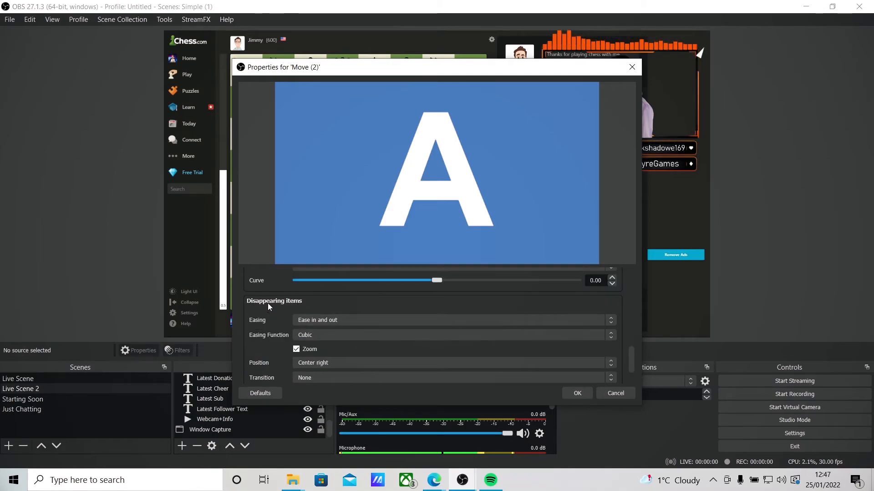
Set the position of disappearing items to Top and accept the Move (2) transition's properties.
left_click(316, 328)
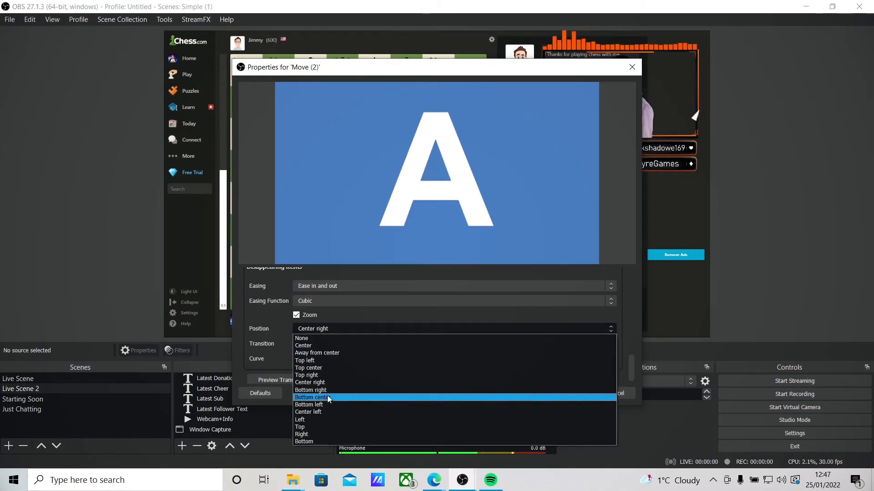
left_click(308, 428)
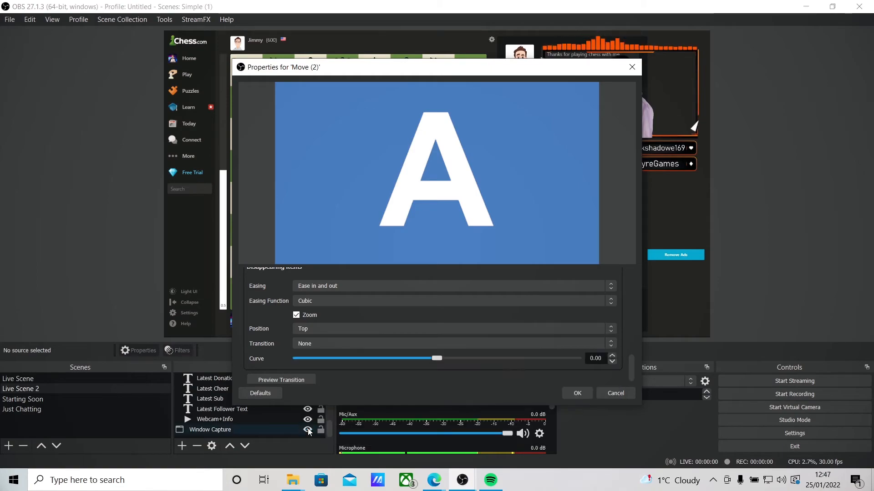
left_click(577, 394)
Test the adjusted Move transition by switching repeatedly between Live Scene and Live Scene 2.
left_click(42, 379)
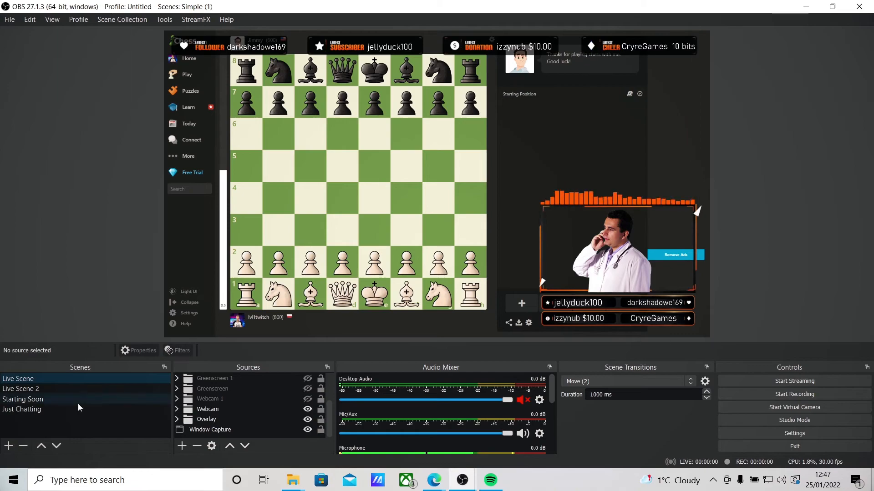
left_click(41, 389)
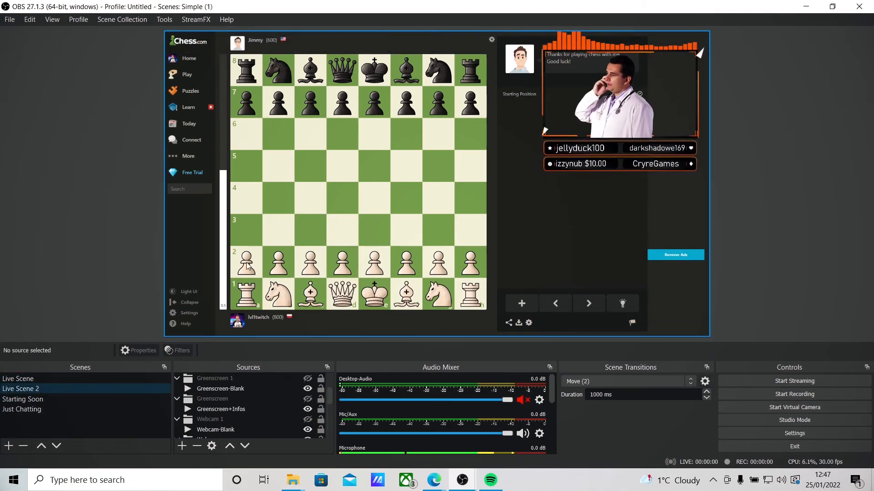
left_click(20, 379)
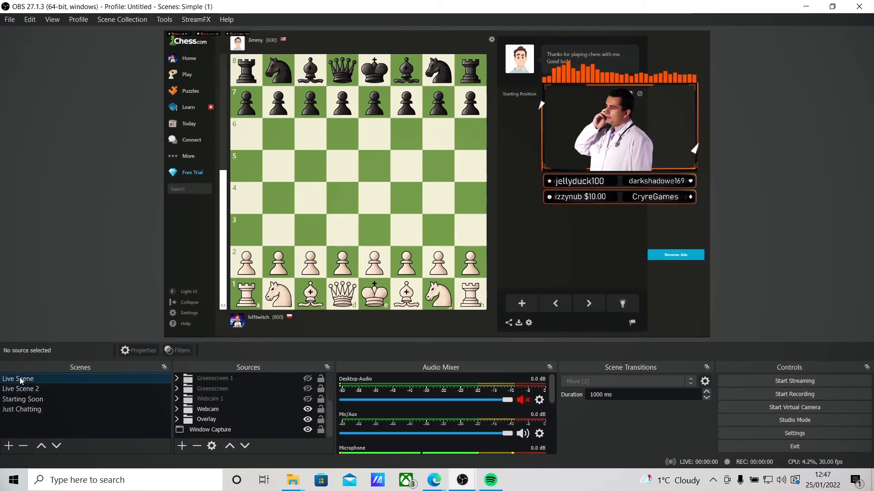
left_click(23, 387)
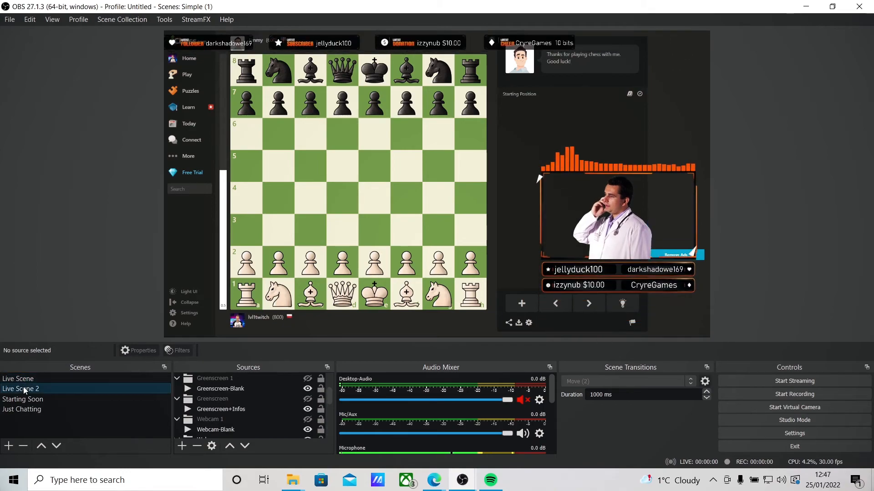
left_click(28, 379)
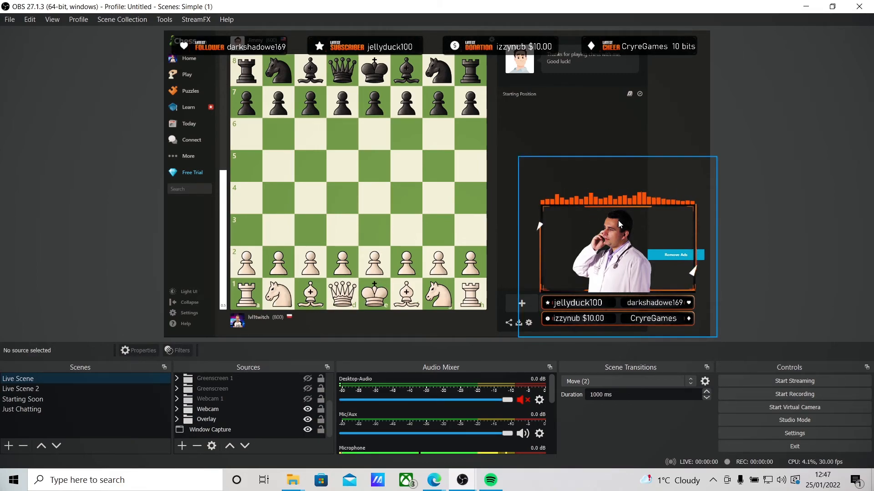
left_click(23, 389)
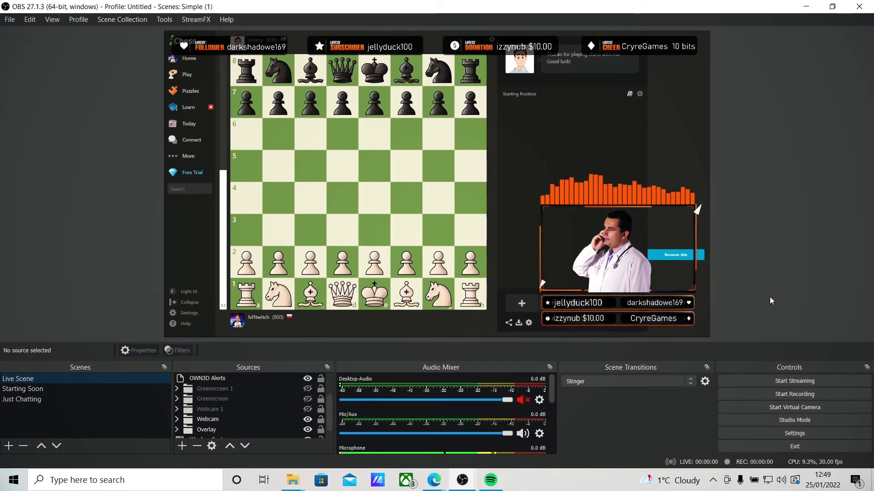
In the general settings, enable the confirmation dialogue when starting streams and apply the change.
left_click(792, 433)
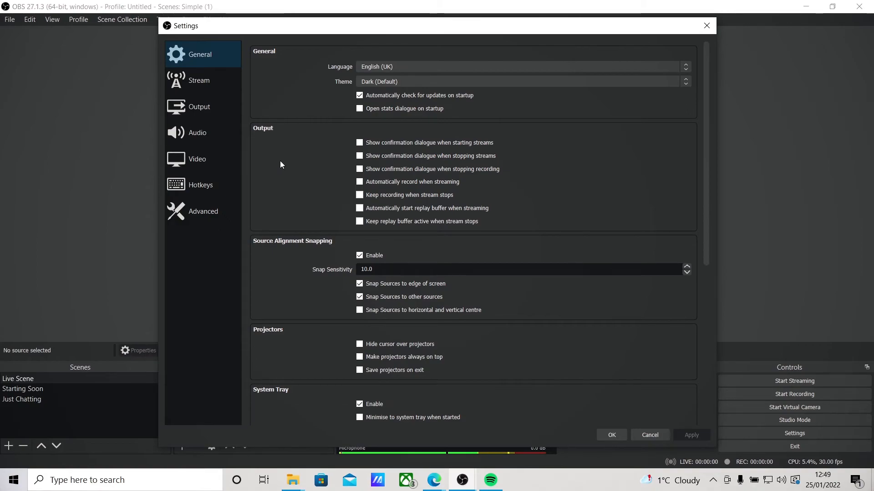
scroll(277, 170, "down", 10)
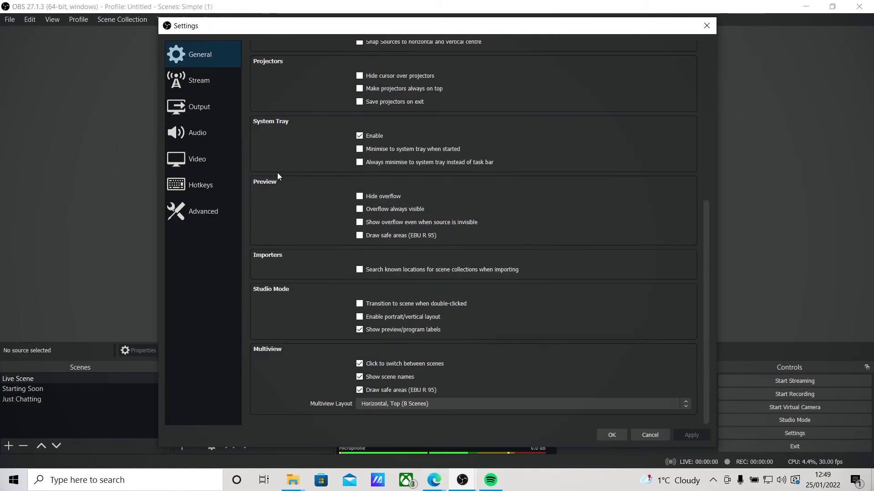
scroll(271, 174, "up", 10)
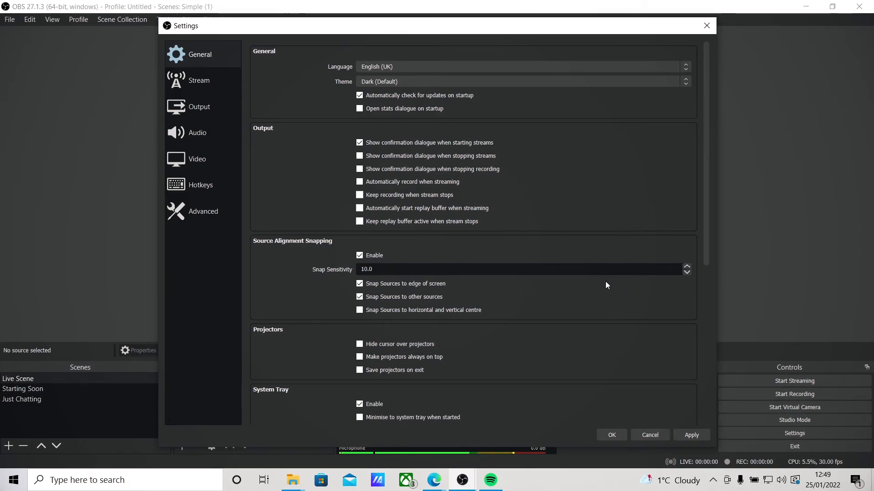
left_click(691, 435)
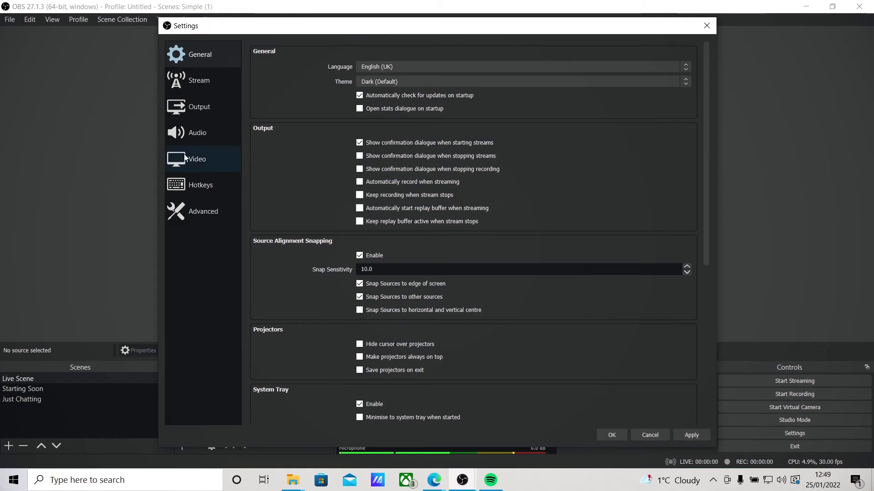
Review the available streaming services in the stream settings, keeping Twitch as the service.
left_click(203, 81)
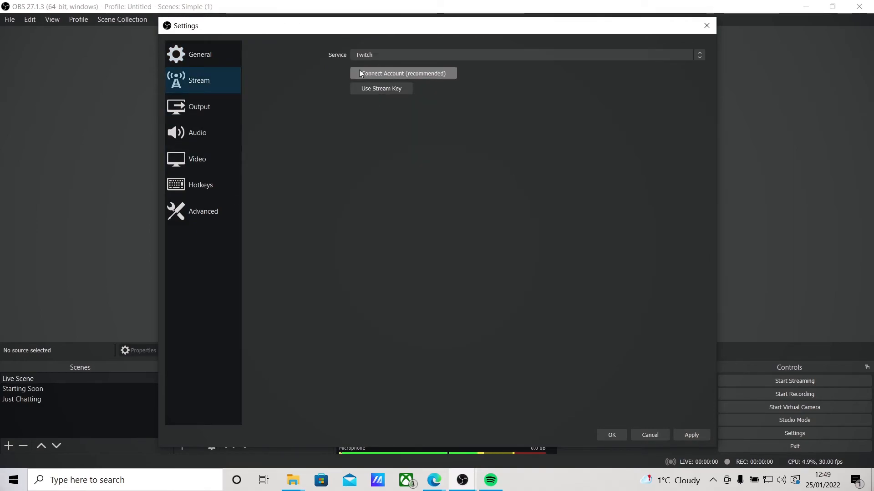
left_click(387, 54)
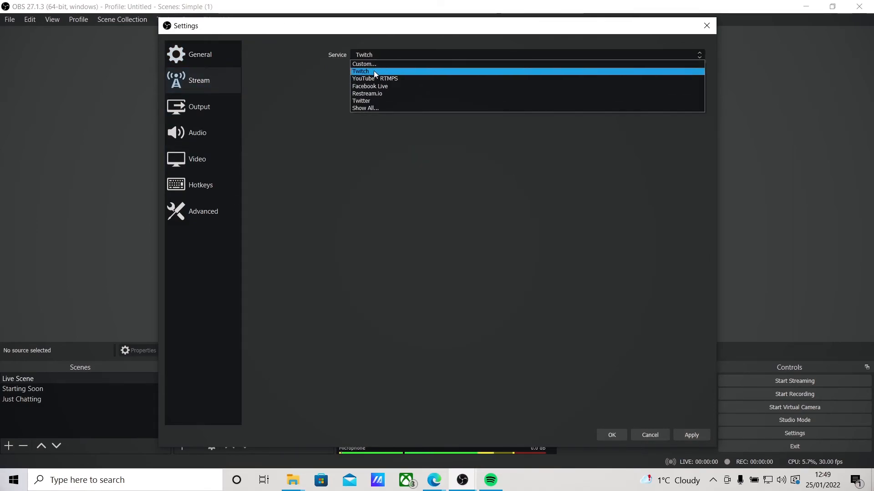
left_click(340, 170)
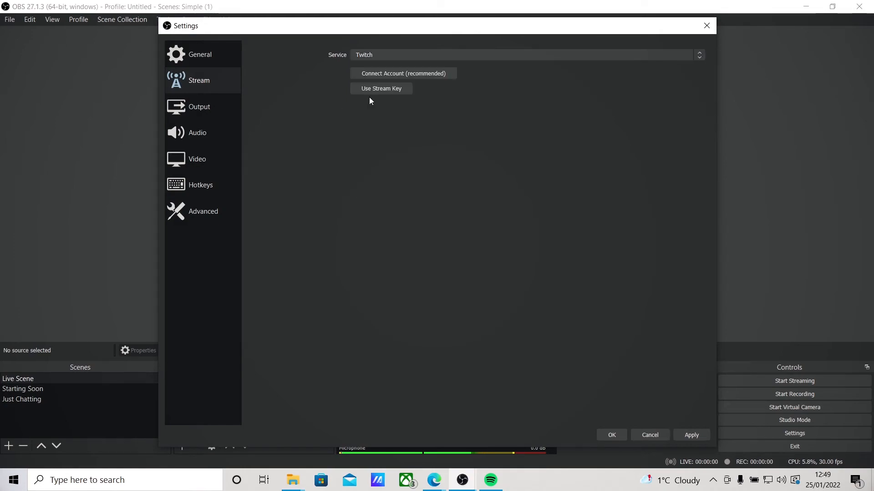
left_click(372, 57)
left_click(332, 190)
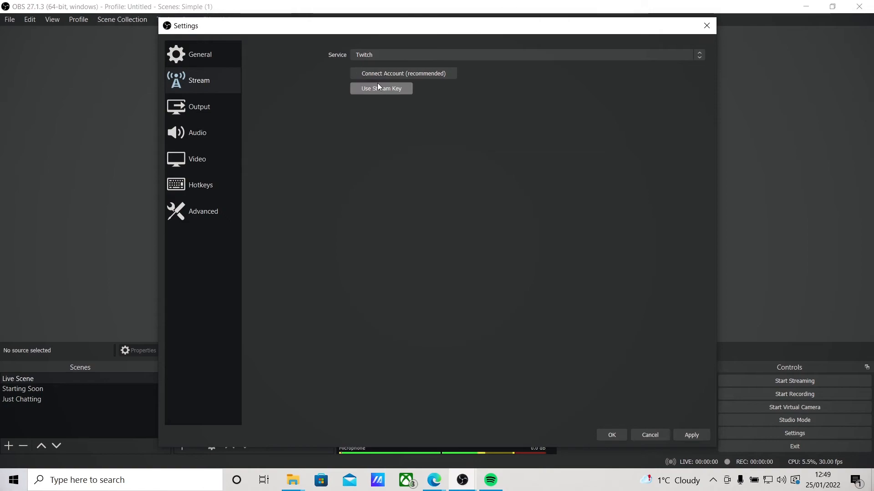
Open the output settings and compare the Advanced output mode with Simple, ending on Simple.
left_click(206, 113)
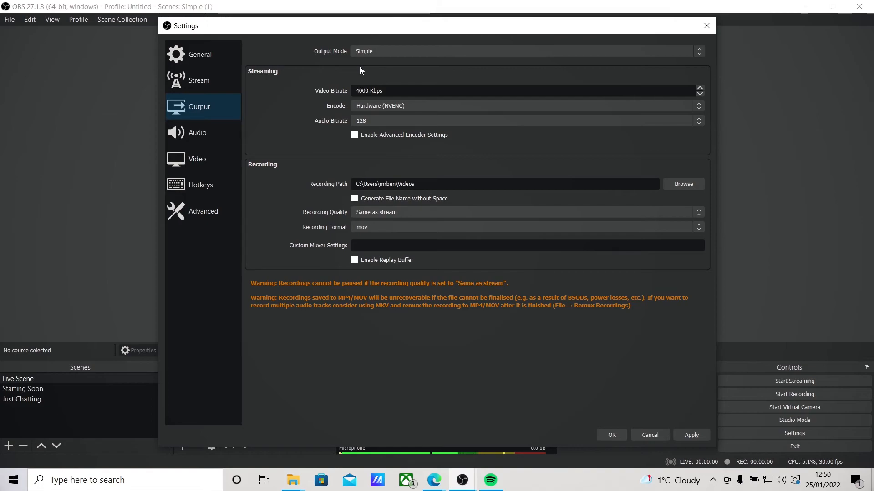
left_click(377, 51)
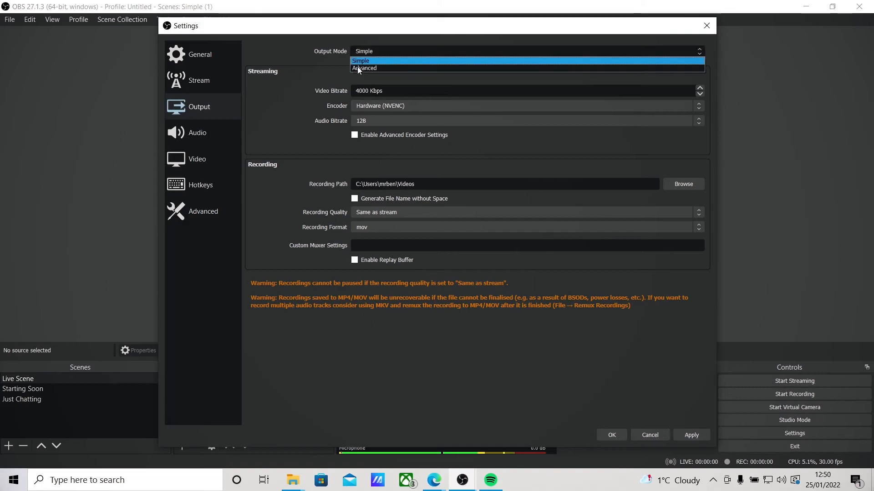
left_click(358, 69)
left_click(368, 49)
left_click(371, 68)
left_click(369, 53)
left_click(370, 60)
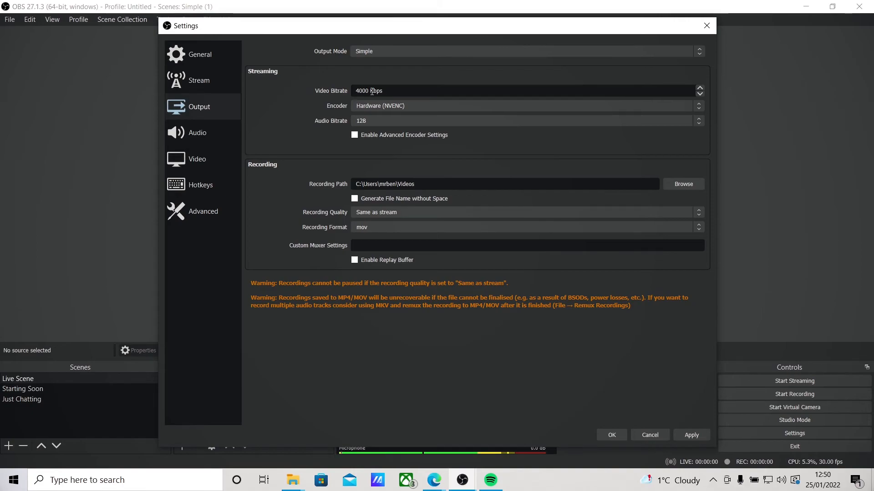
Check the streaming video bitrate and the encoder options, keeping Hardware (NVENC) as the encoder.
left_click_drag(370, 91, 329, 90)
left_click(395, 105)
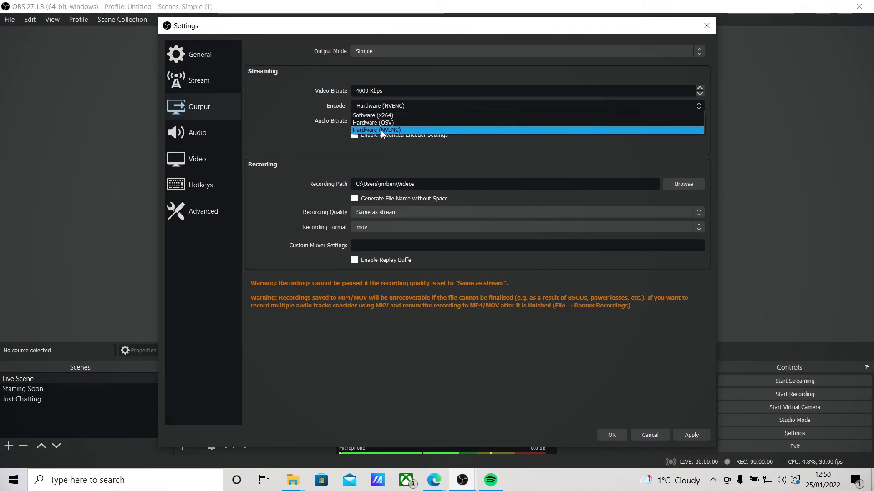
left_click(381, 130)
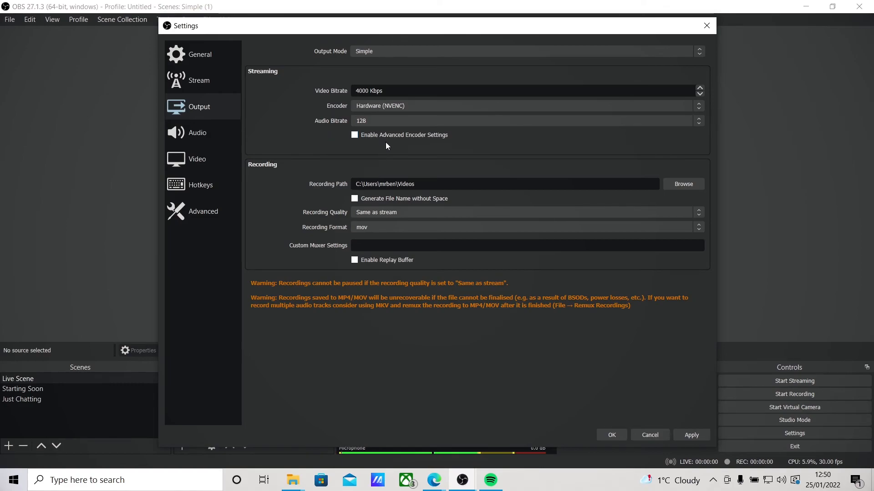
Review the audio device settings and the video resolution and FPS options, leaving the common FPS value at 30.
left_click(192, 135)
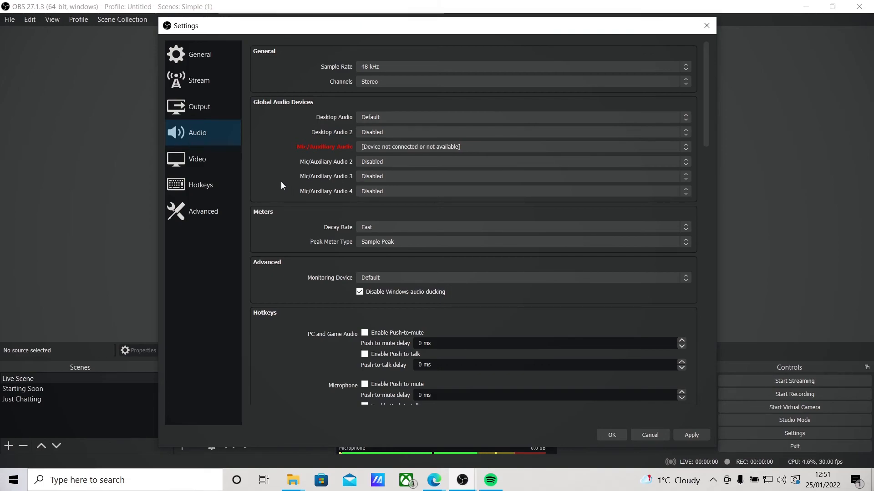
left_click(198, 161)
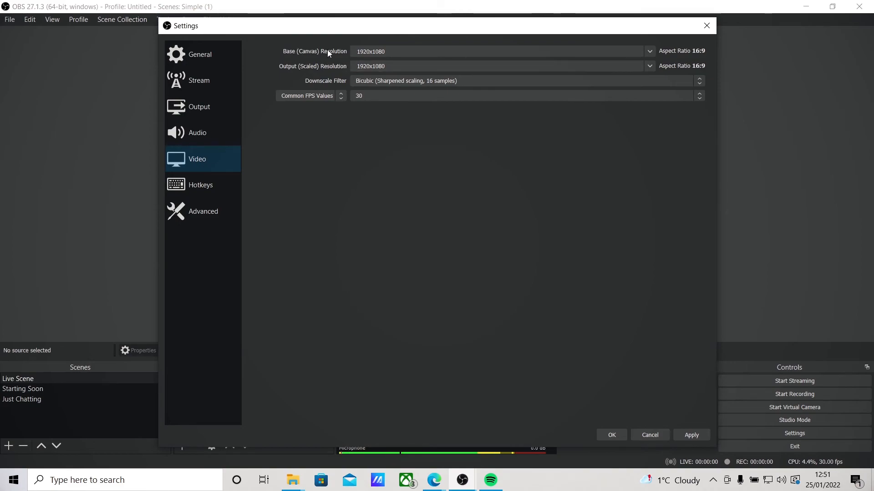
left_click_drag(293, 33, 336, 39)
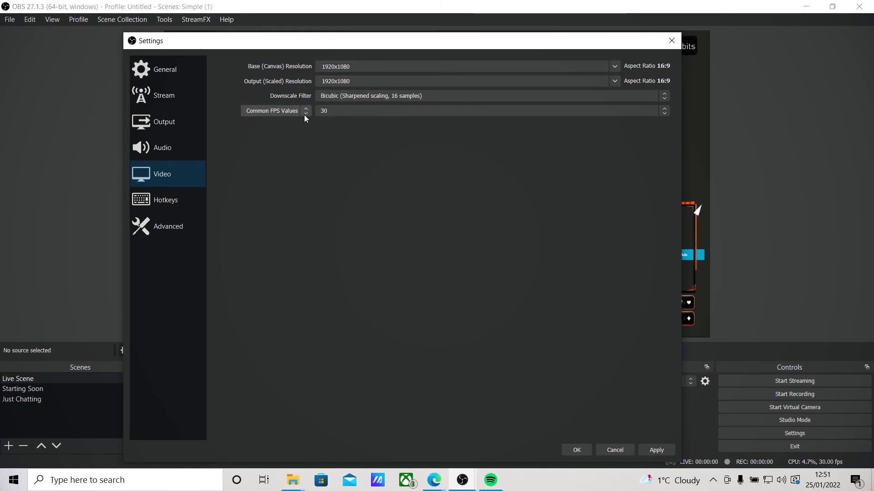
left_click(497, 110)
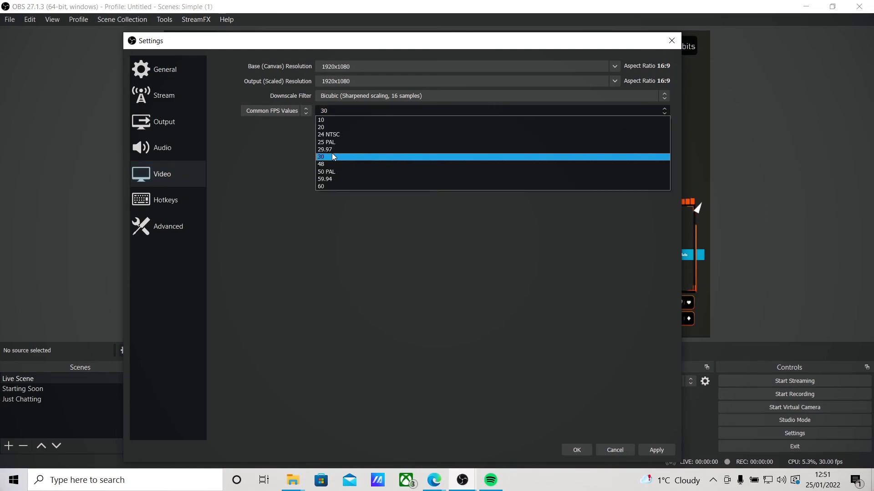
left_click(255, 169)
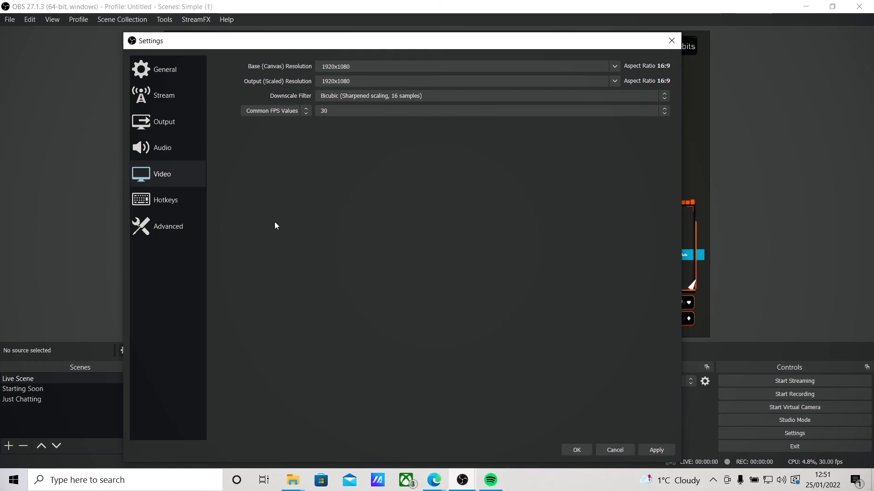
Set the process priority to Above Normal in the advanced settings.
left_click(146, 207)
left_click(174, 229)
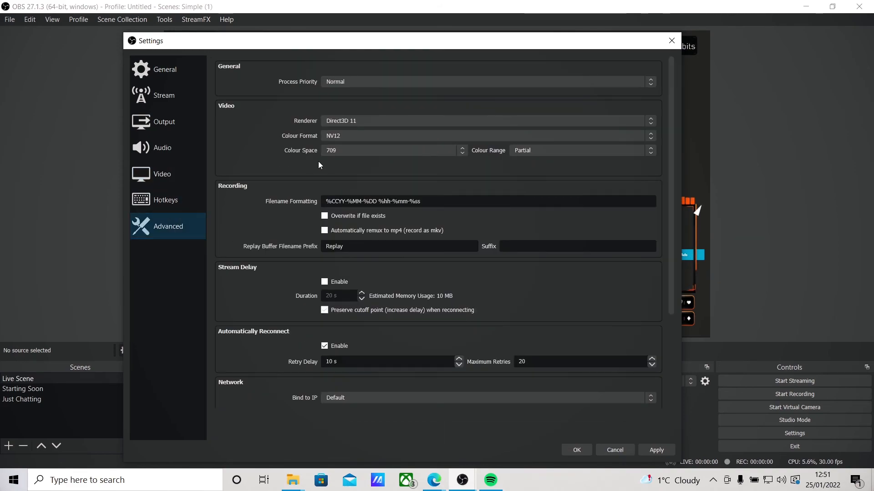
left_click(344, 81)
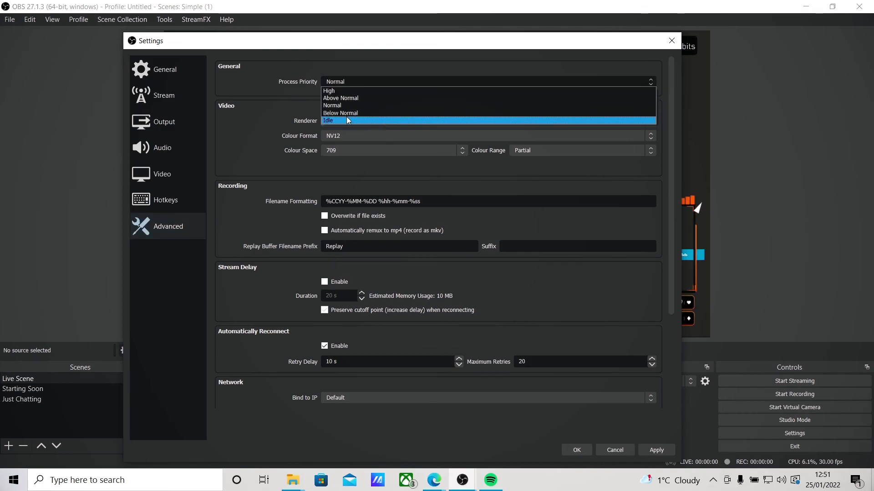
left_click(337, 97)
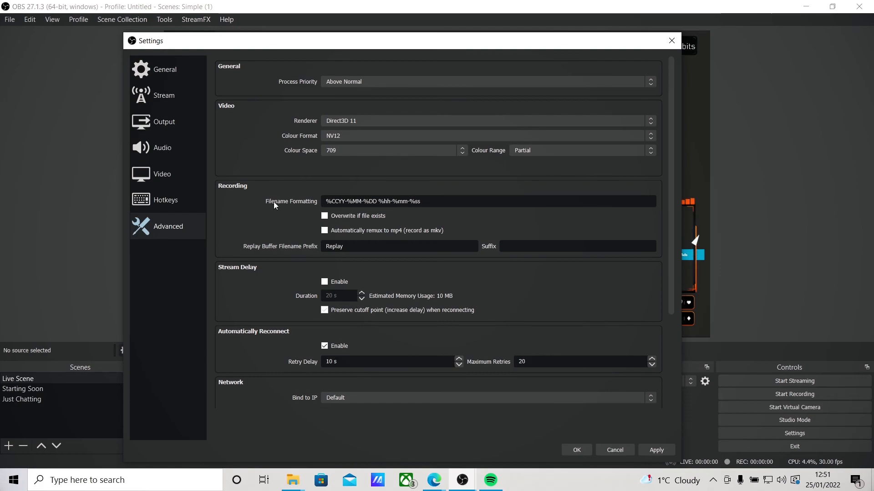
Review the advanced recording, stream delay, reconnect and network options, and close the settings.
scroll(262, 207, "down", 5)
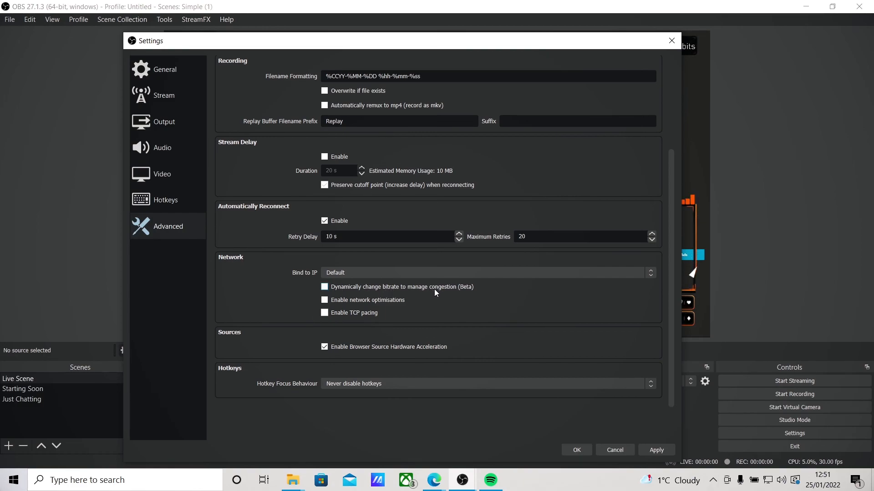
mouse_move(458, 293)
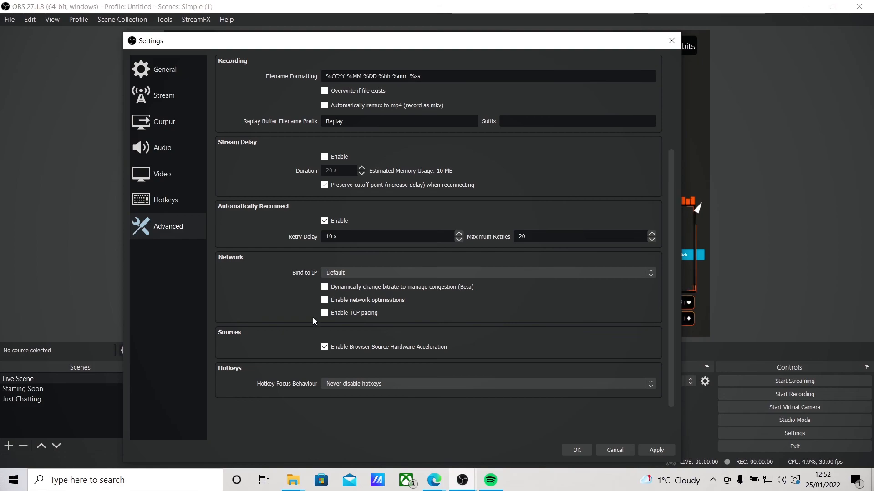
scroll(297, 319, "up", 4)
scroll(299, 321, "down", 4)
key("Escape")
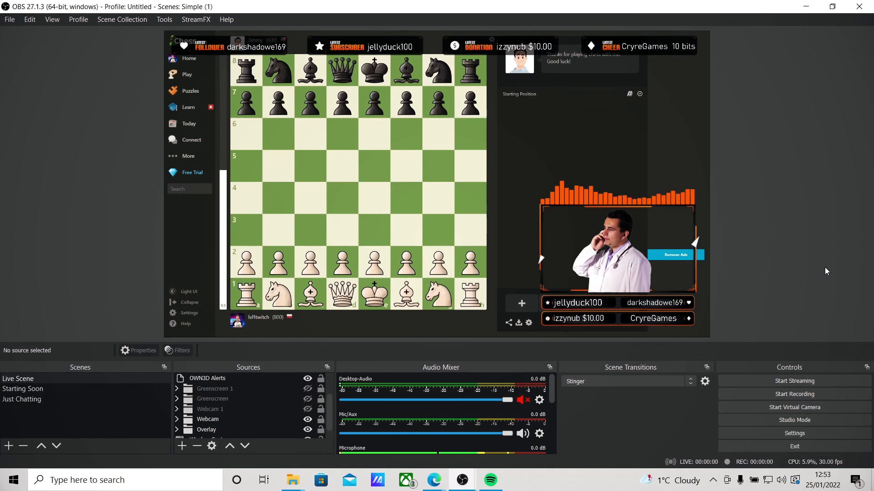